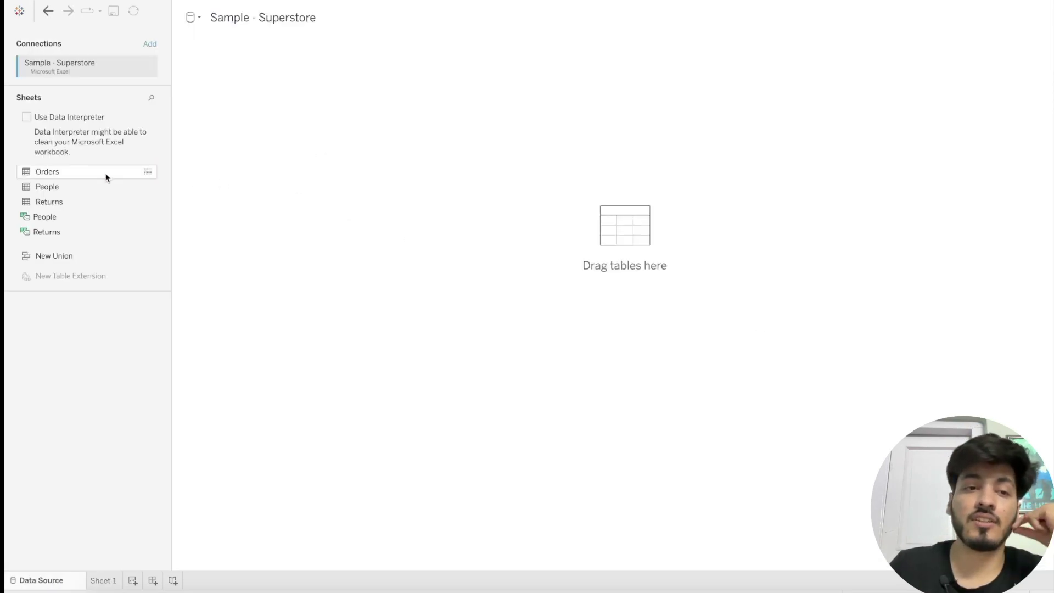
- Add the Orders table to the data source canvas and open Sheet 1
{"action": "left_click_drag", "start_coordinate": [88, 172], "coordinate": [230, 110]}
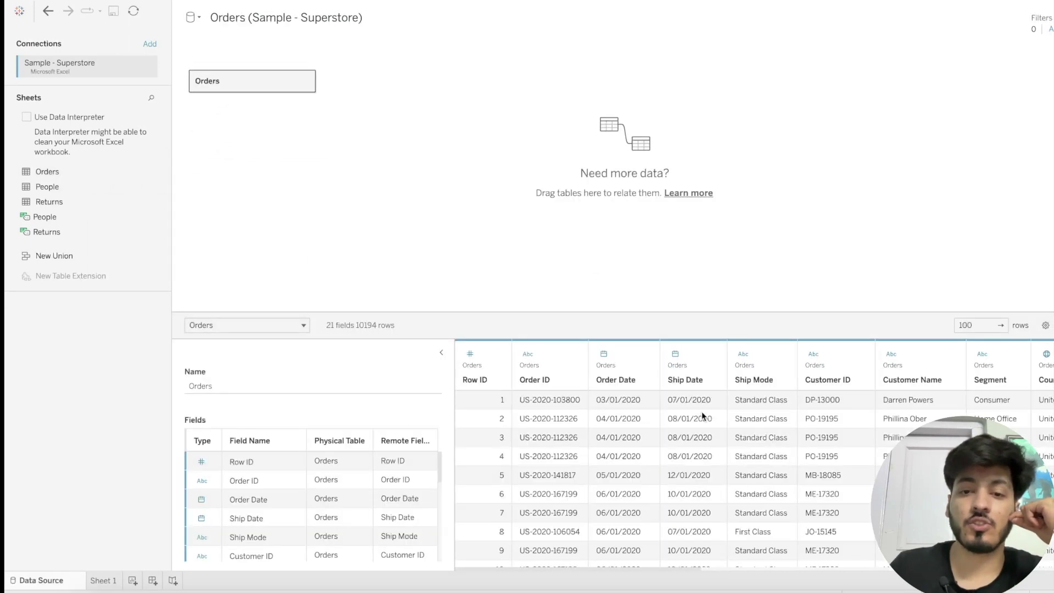
{"action": "left_click", "coordinate": [101, 580]}
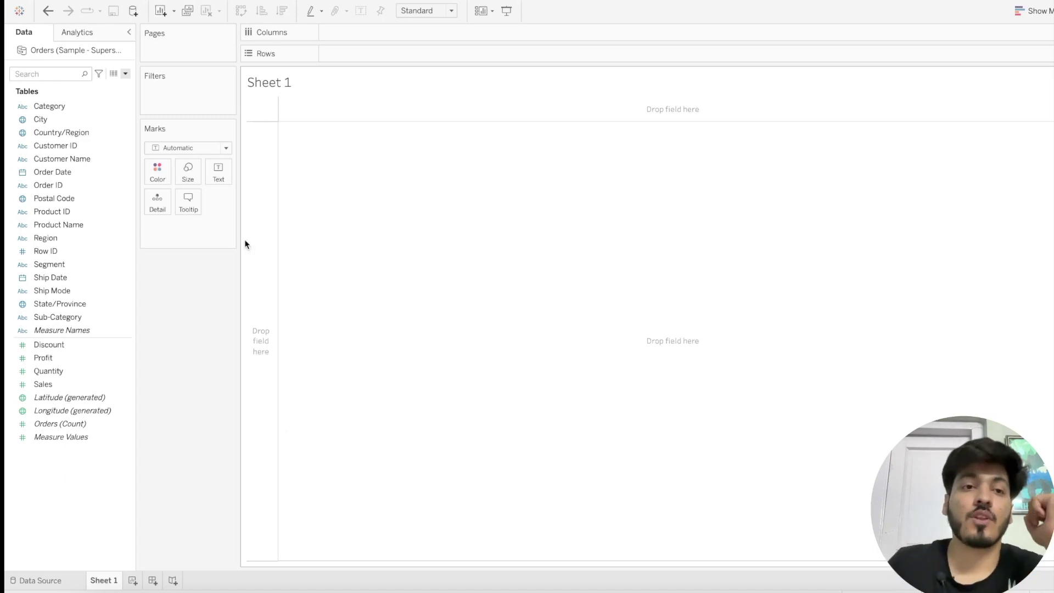
- Create a parameter named Selected Date with the Date data type, keeping all values allowable
{"action": "left_click", "coordinate": [125, 73]}
{"action": "left_click", "coordinate": [101, 97]}
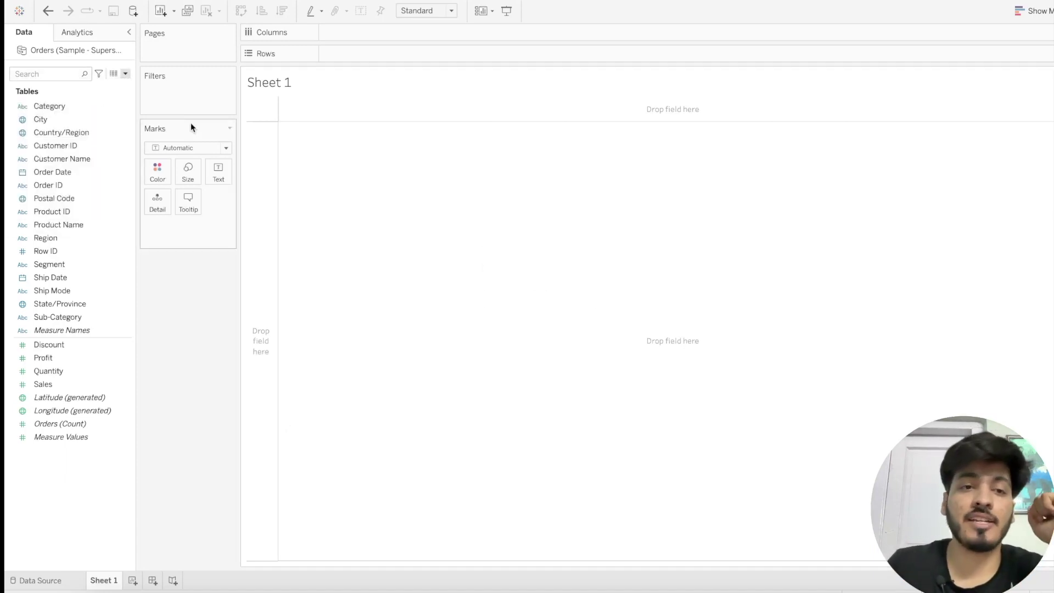
{"action": "left_click_drag", "start_coordinate": [436, 212], "coordinate": [378, 210]}
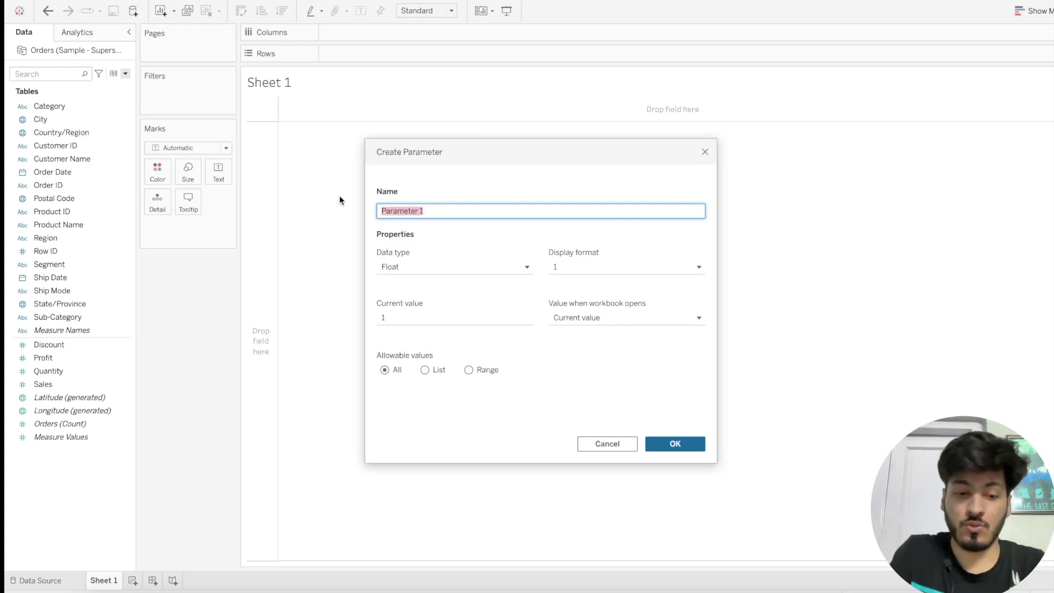
{"action": "type", "text": "Selected d"}
{"action": "key", "text": "BackSpace"}
{"action": "type", "text": "Date"}
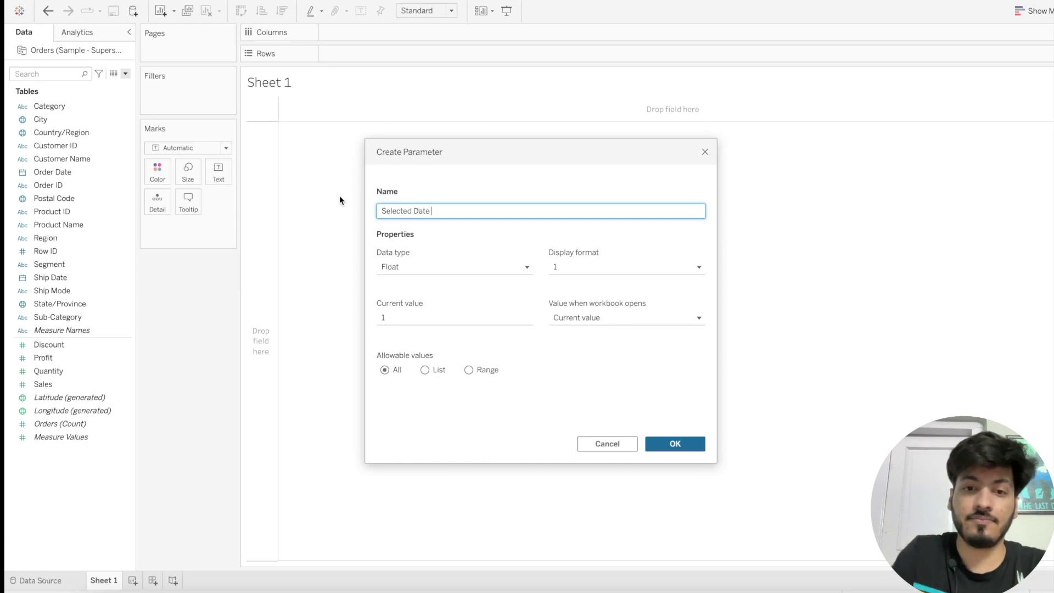
{"action": "left_click", "coordinate": [428, 266]}
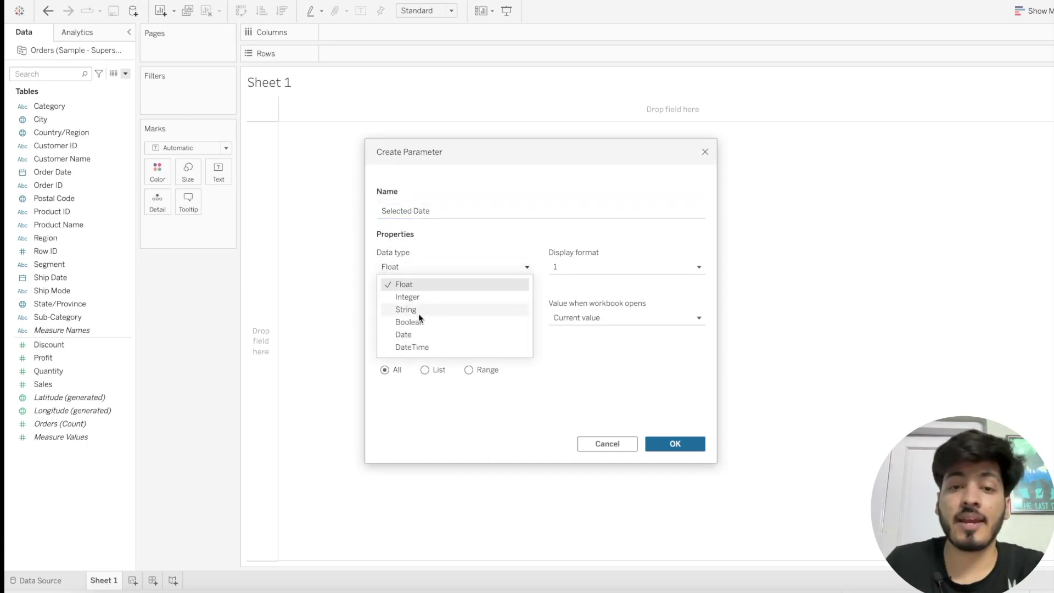
{"action": "left_click", "coordinate": [407, 334]}
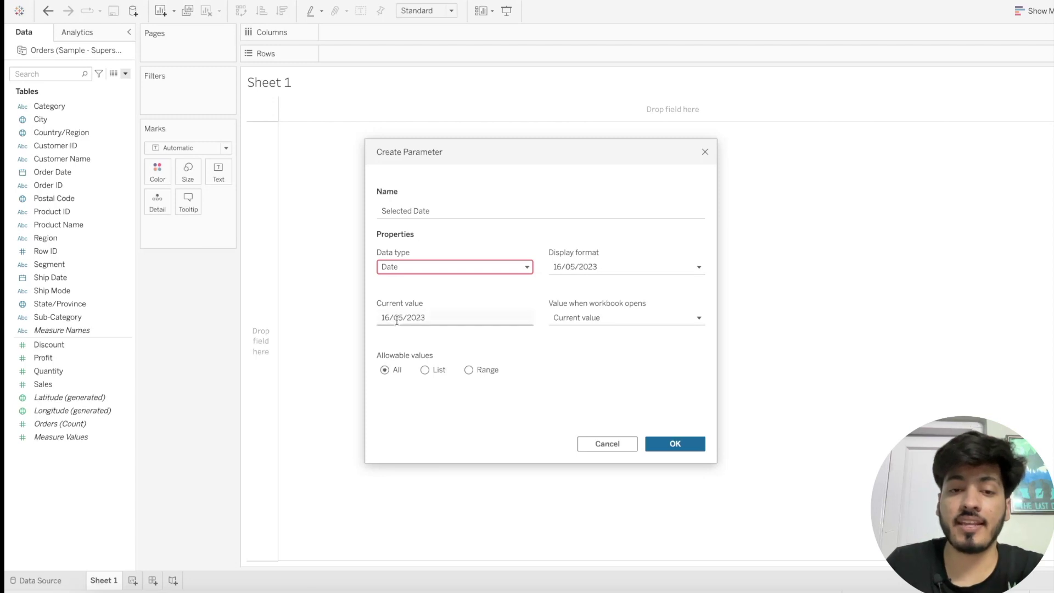
{"action": "left_click", "coordinate": [675, 443]}
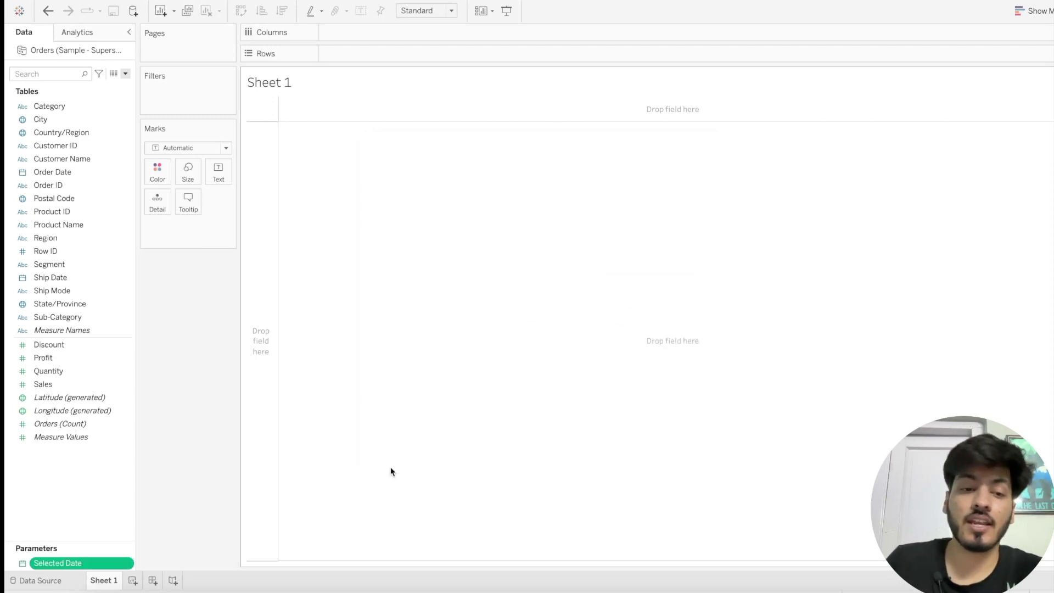
- Show the control of the Selected Date parameter on the sheet
{"action": "left_click", "coordinate": [127, 563]}
{"action": "left_click", "coordinate": [188, 367]}
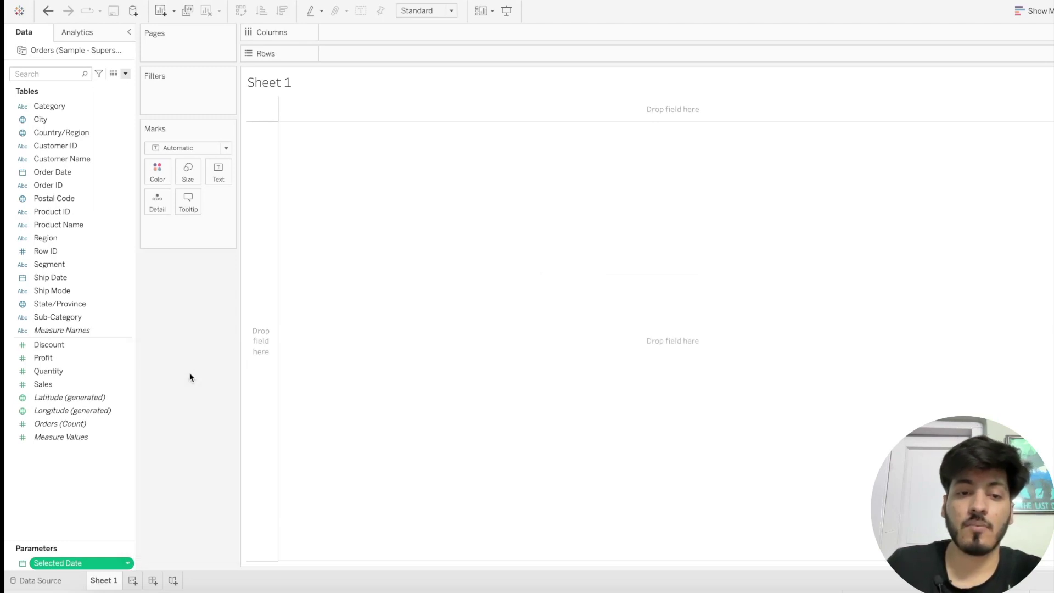
{"action": "left_click", "coordinate": [128, 563]}
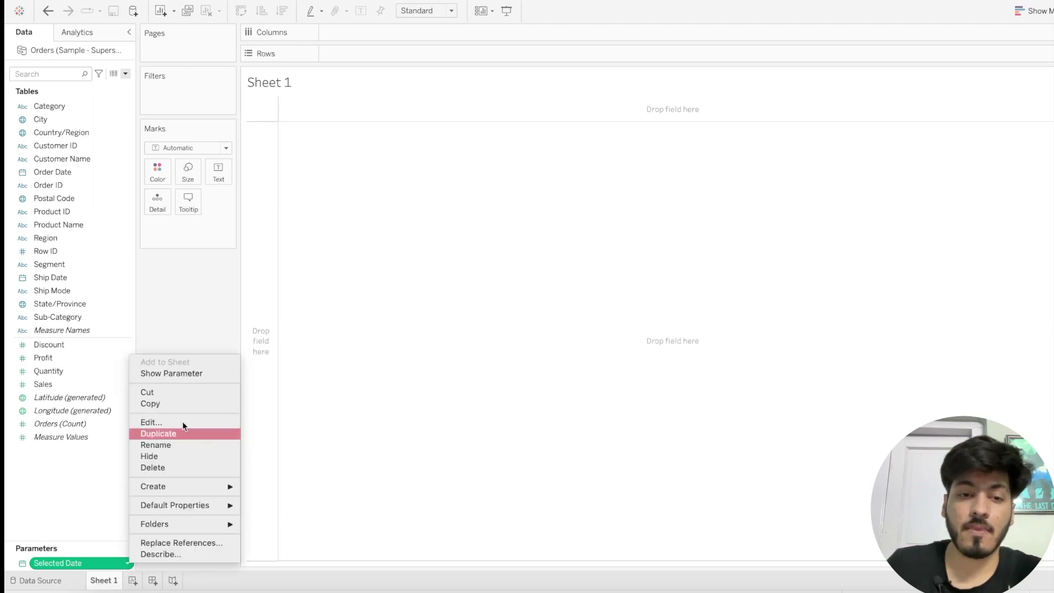
{"action": "left_click", "coordinate": [196, 373]}
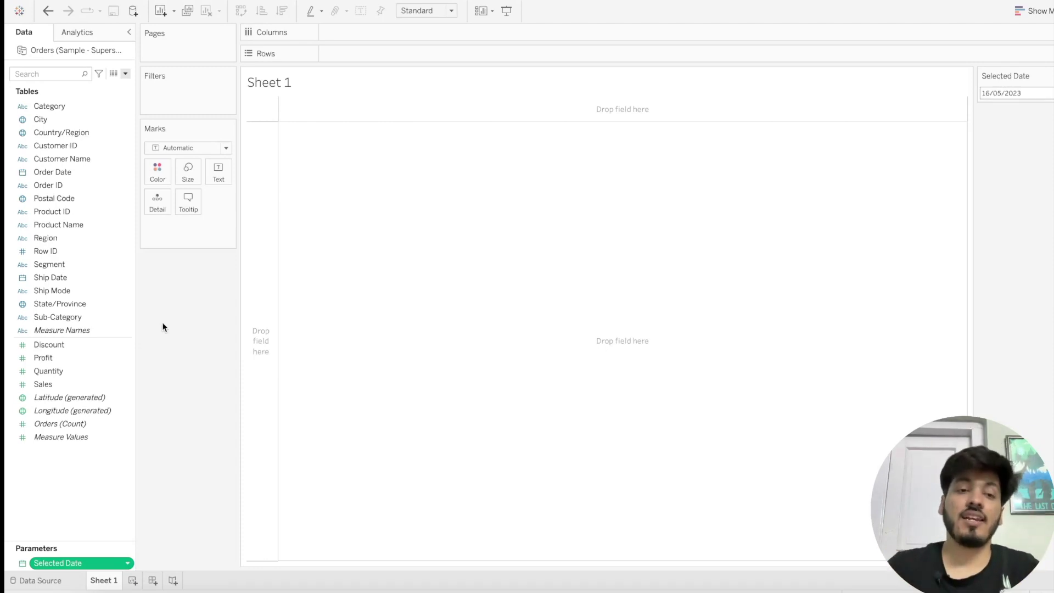
{"action": "left_click", "coordinate": [122, 265]}
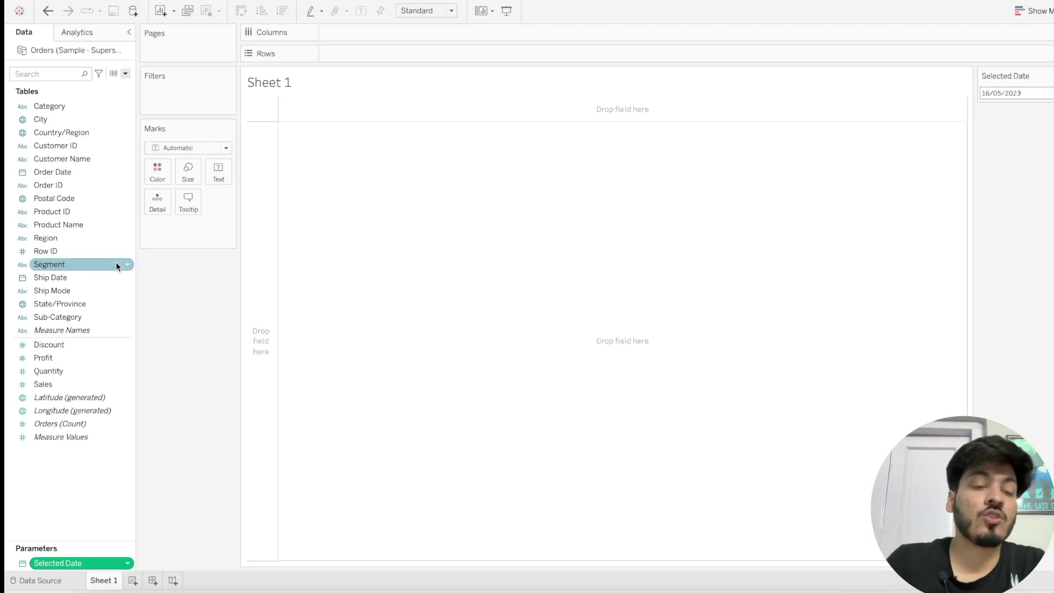
{"action": "left_click", "coordinate": [86, 236]}
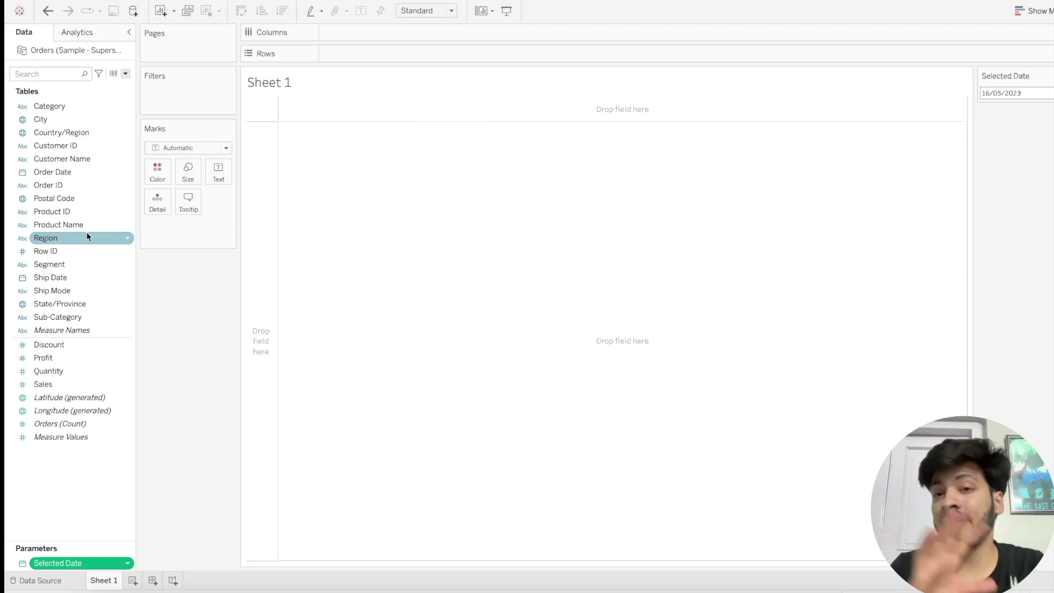
{"action": "left_click", "coordinate": [87, 227]}
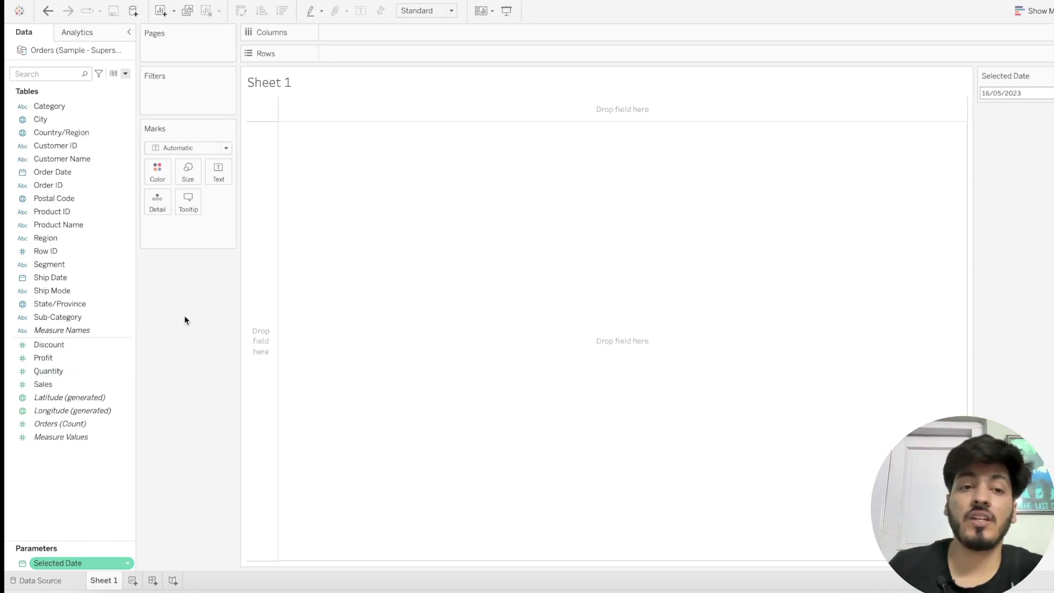
- Place Order Date on Rows and set it to discrete exact dates
{"action": "left_click_drag", "start_coordinate": [68, 171], "coordinate": [379, 55]}
{"action": "left_click", "coordinate": [403, 53]}
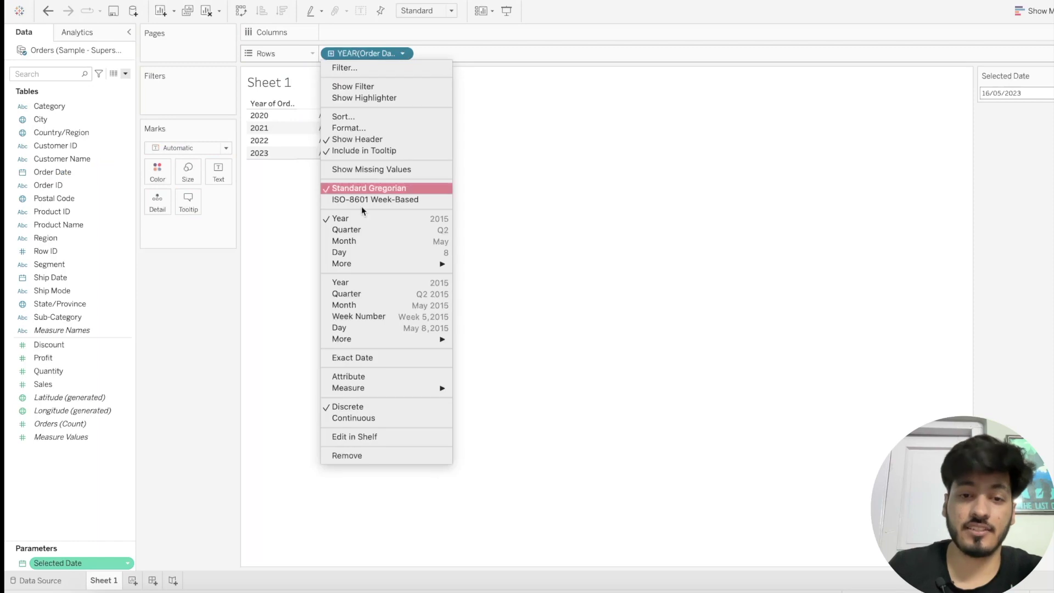
{"action": "left_click", "coordinate": [354, 358]}
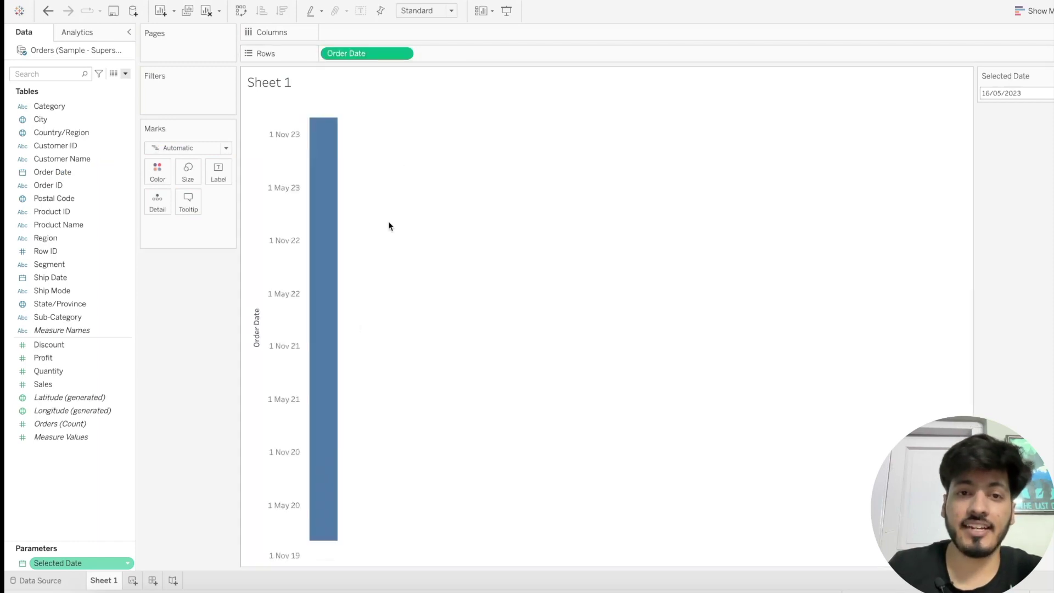
{"action": "left_click", "coordinate": [402, 53]}
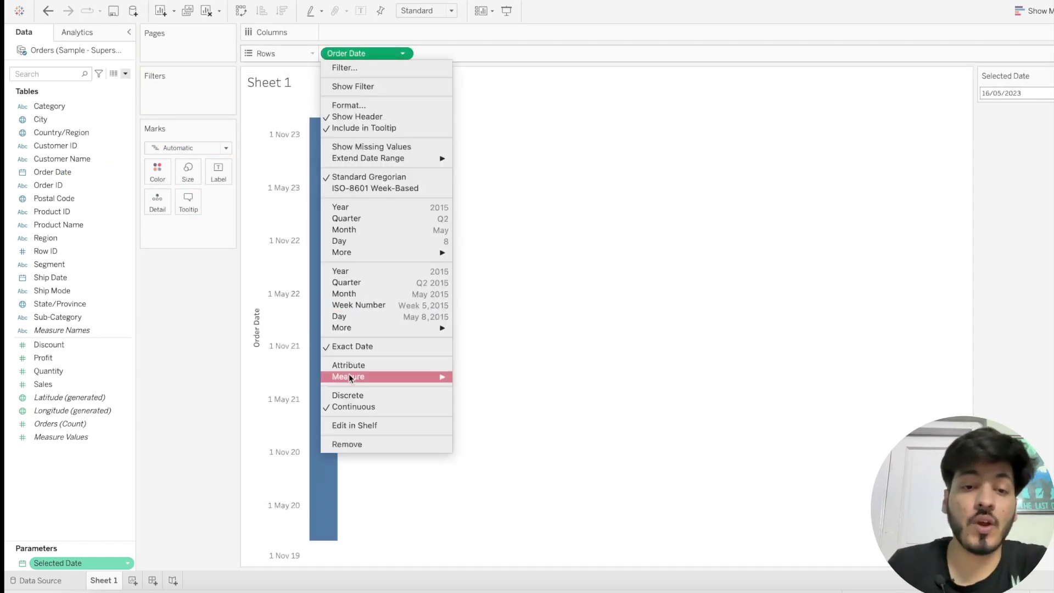
{"action": "left_click", "coordinate": [348, 397]}
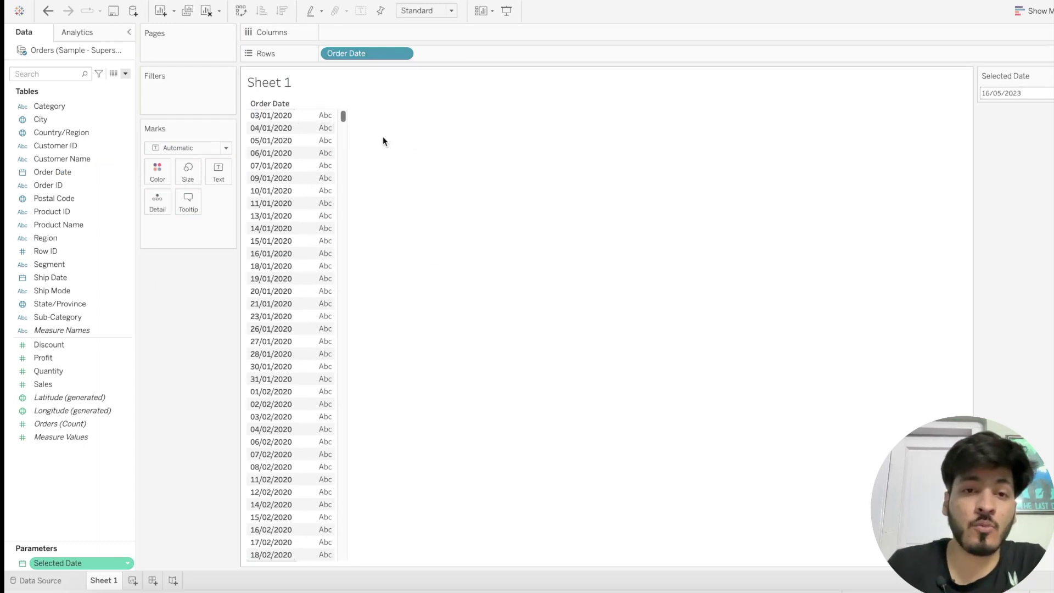
- Place Sales on the Text mark to list sales per order date, and look through the dates down to the last one
{"action": "left_click_drag", "start_coordinate": [343, 116], "coordinate": [379, 111]}
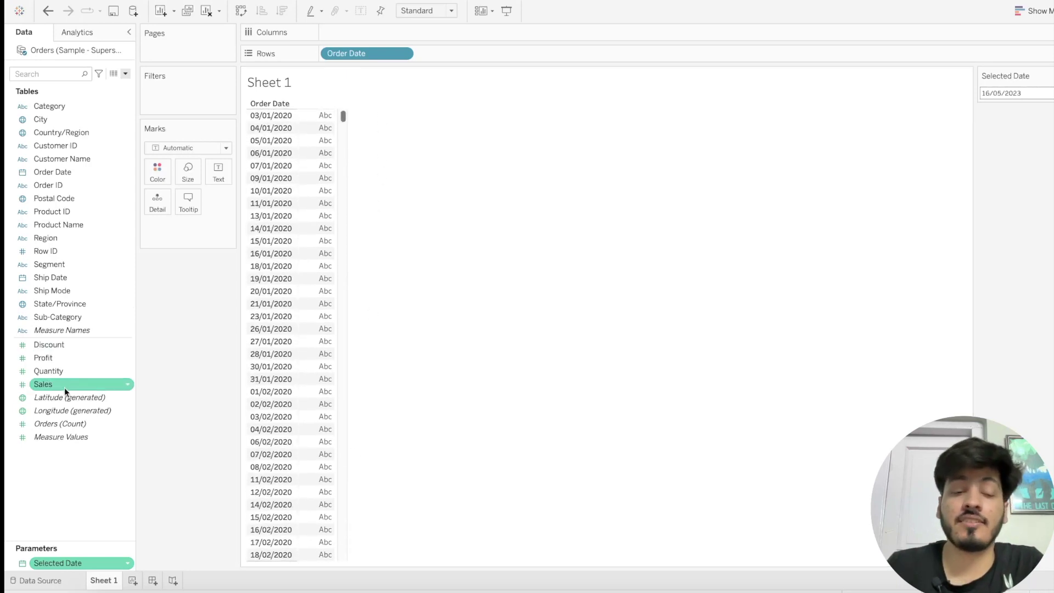
{"action": "left_click_drag", "start_coordinate": [59, 384], "coordinate": [208, 185]}
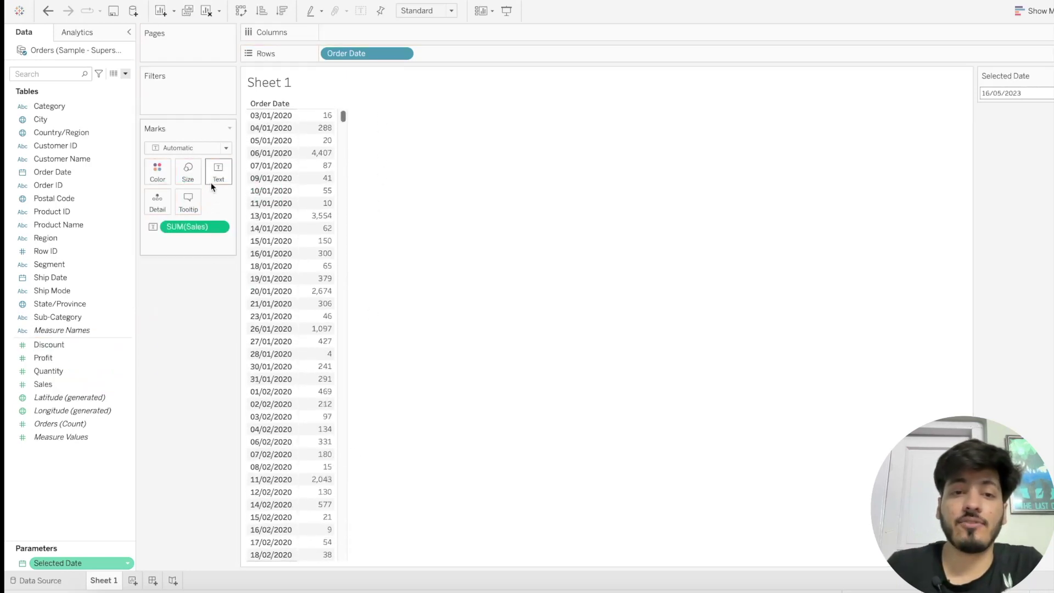
{"action": "left_click_drag", "start_coordinate": [341, 115], "coordinate": [332, 560]}
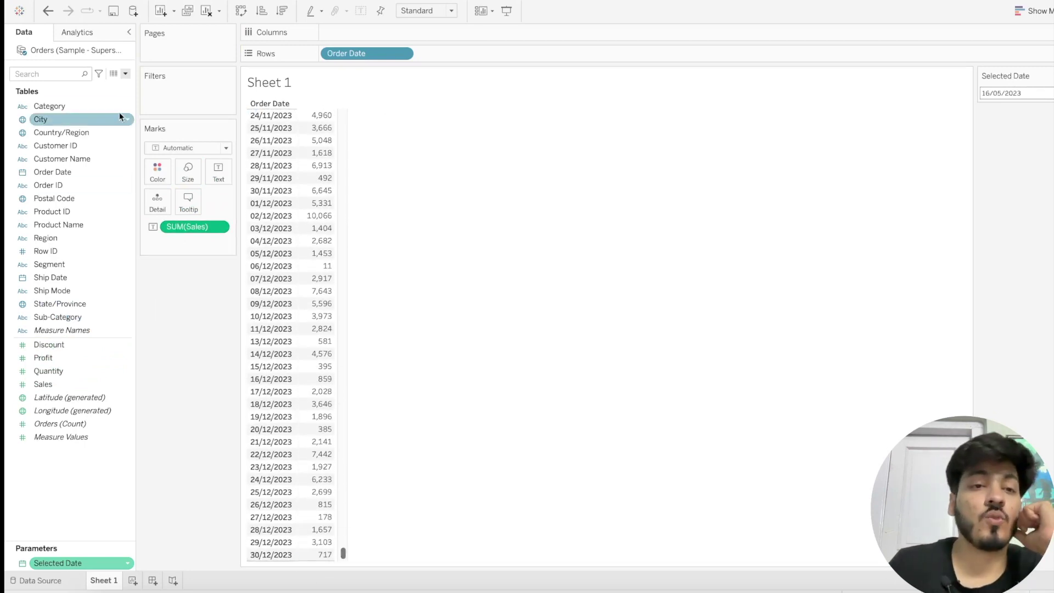
- Start a new calculated field and name it YTD Sales
{"action": "left_click", "coordinate": [126, 75]}
{"action": "left_click", "coordinate": [113, 83]}
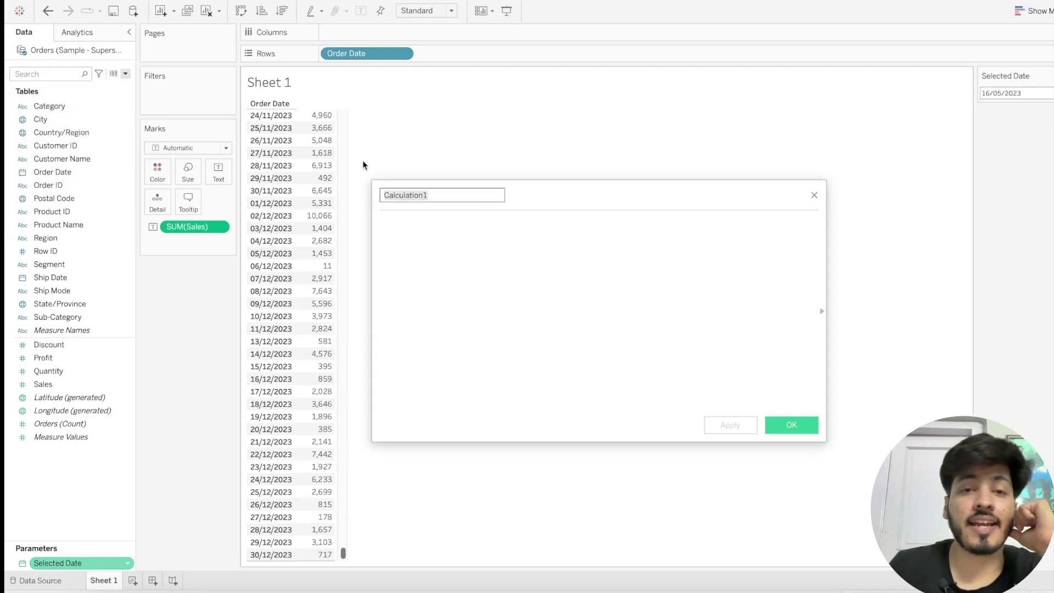
{"action": "type", "text": "Sel"}
{"action": "key", "text": "BackSpace"}
{"action": "key", "text": "BackSpace"}
{"action": "key", "text": "BackSpace"}
{"action": "type", "text": "Y"}
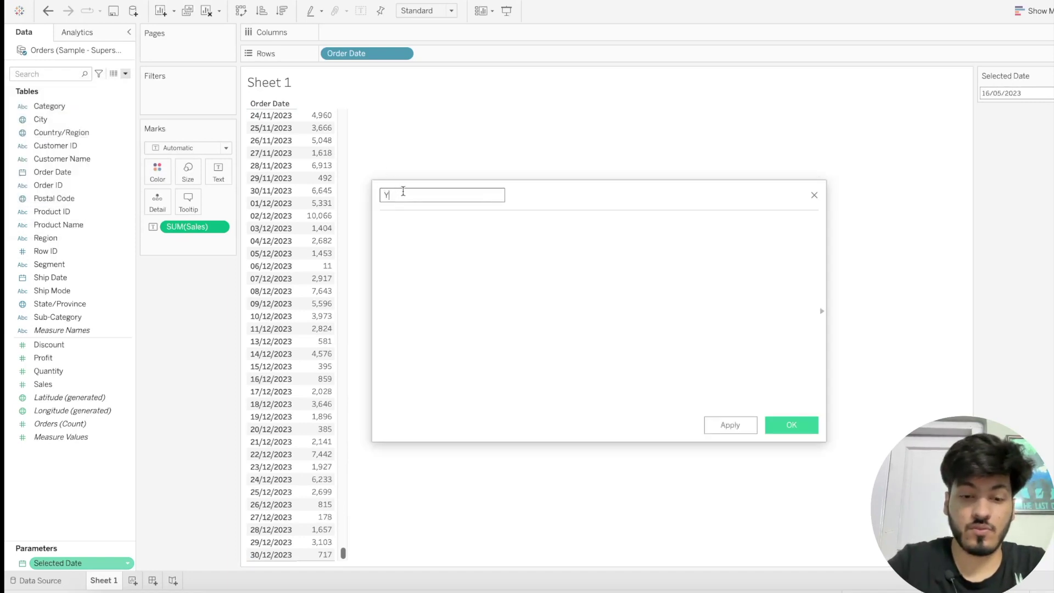
{"action": "type", "text": "TD Sales"}
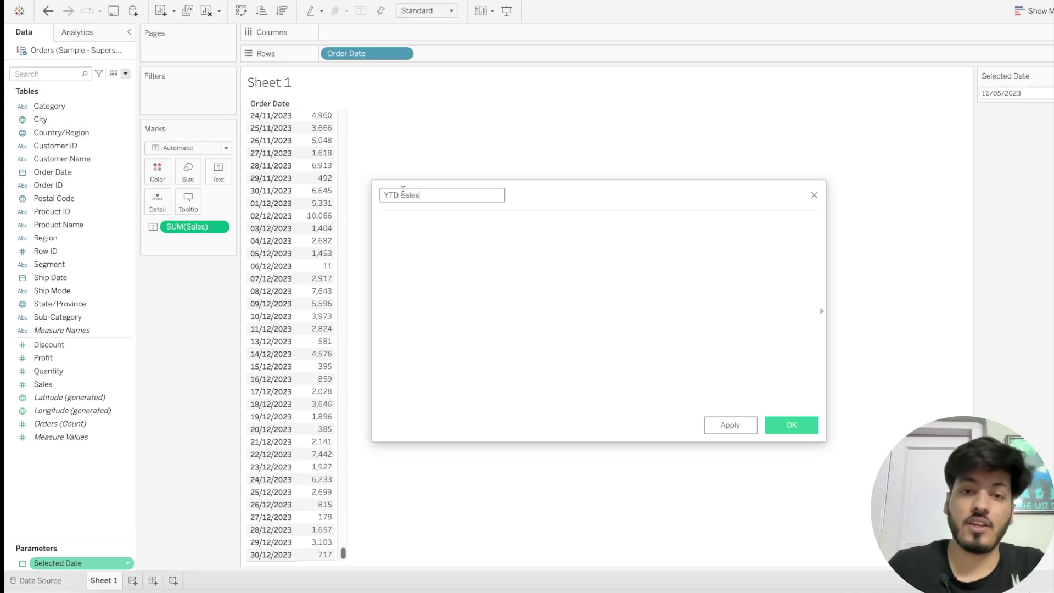
- Enter the first condition of the YTD Sales formula as YEAR([Order Date])=YEAR([Selected Date])
{"action": "left_click", "coordinate": [417, 246]}
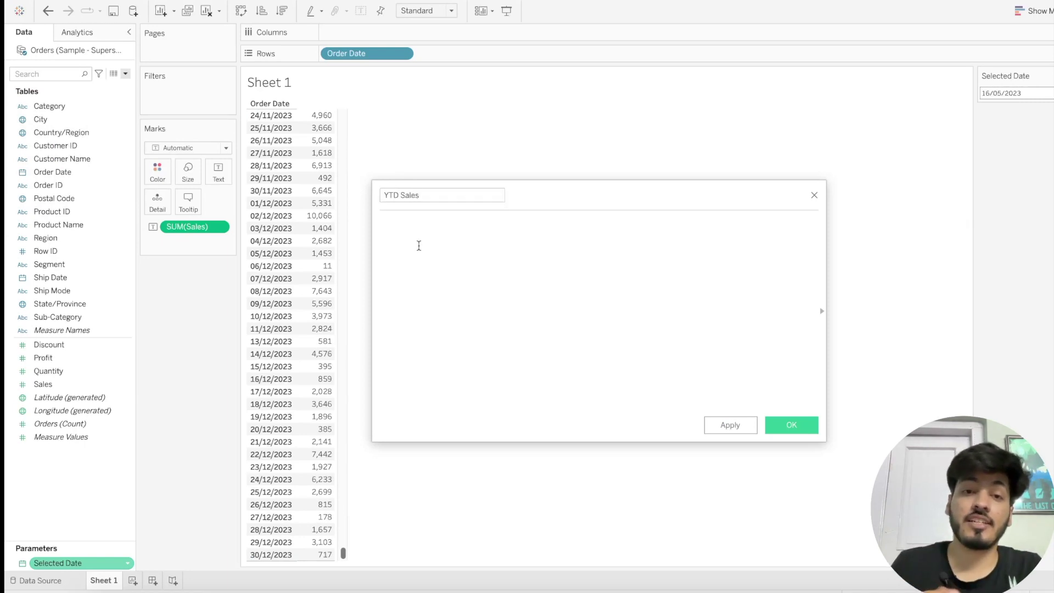
{"action": "type", "text": "yea"}
{"action": "key", "text": "Return"}
{"action": "type", "text": "order"}
{"action": "key", "text": "Return"}
{"action": "type", "text": ")"}
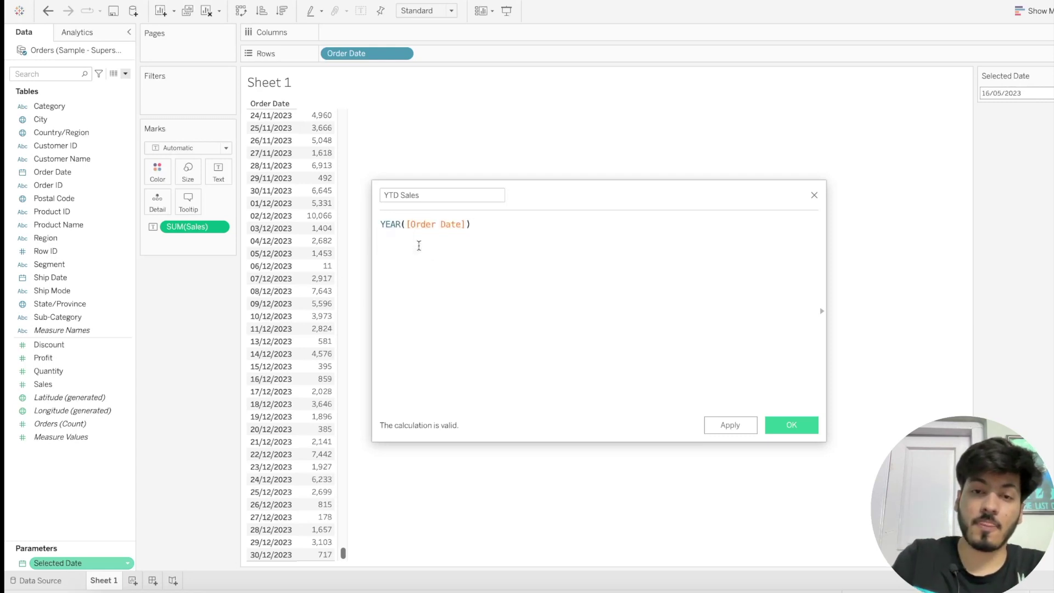
{"action": "type", "text": "="}
{"action": "type", "text": "YEAR"}
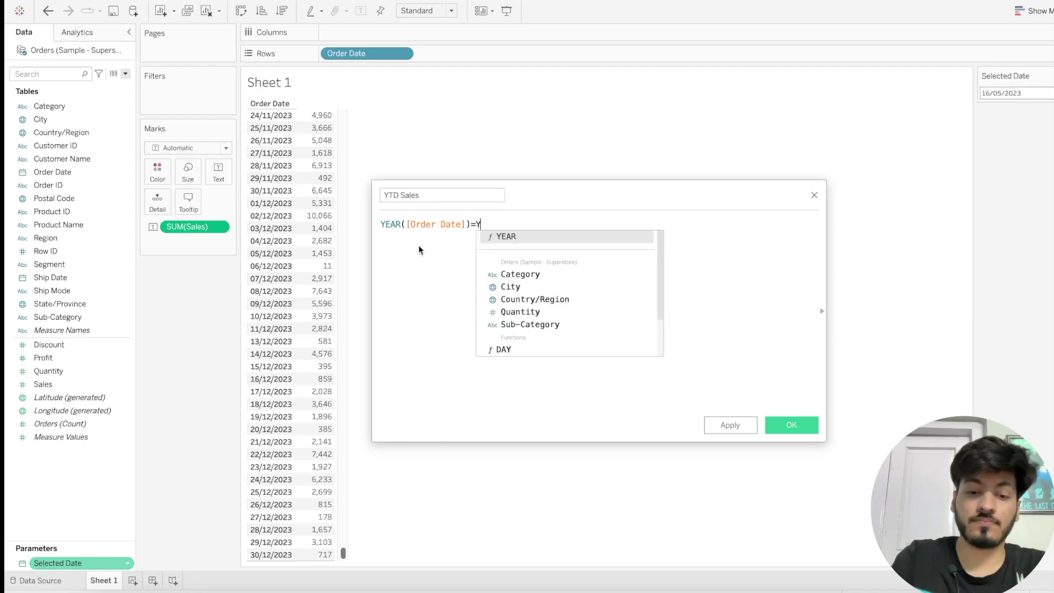
{"action": "type", "text": "(["}
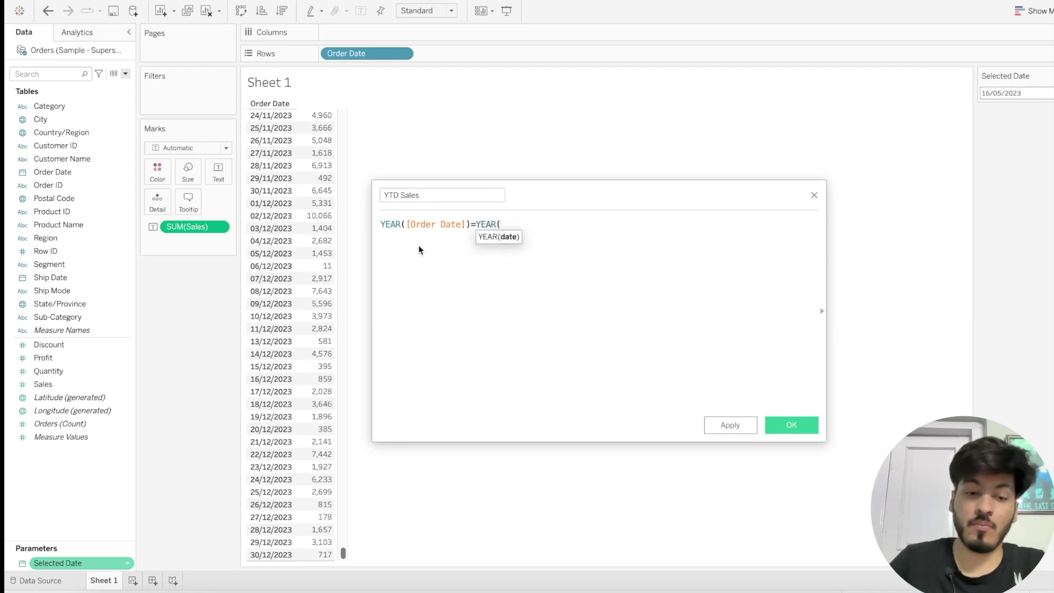
{"action": "type", "text": "Sele"}
{"action": "key", "text": "Return"}
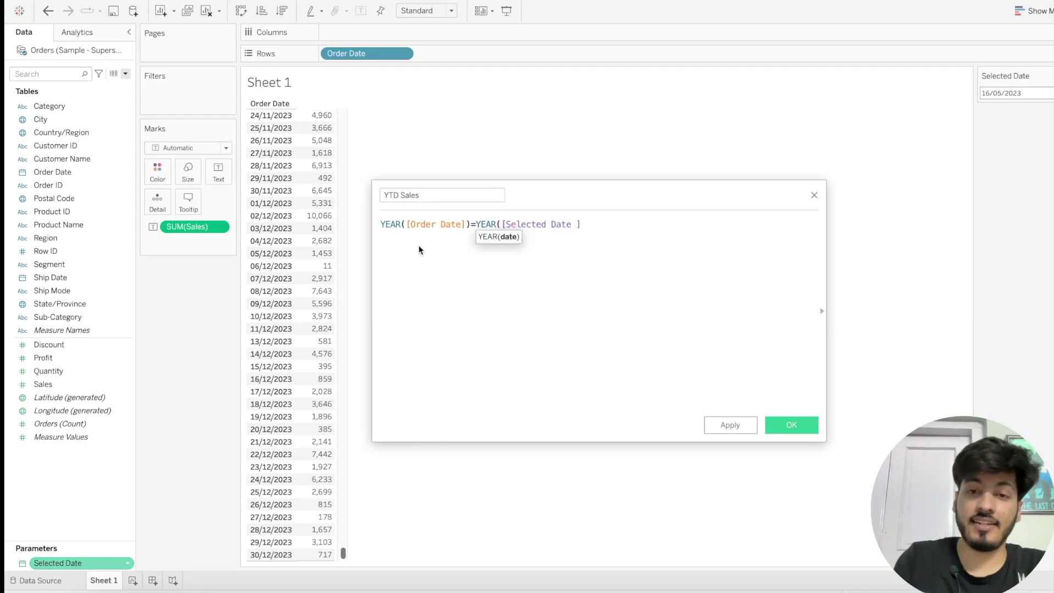
{"action": "type", "text": ")"}
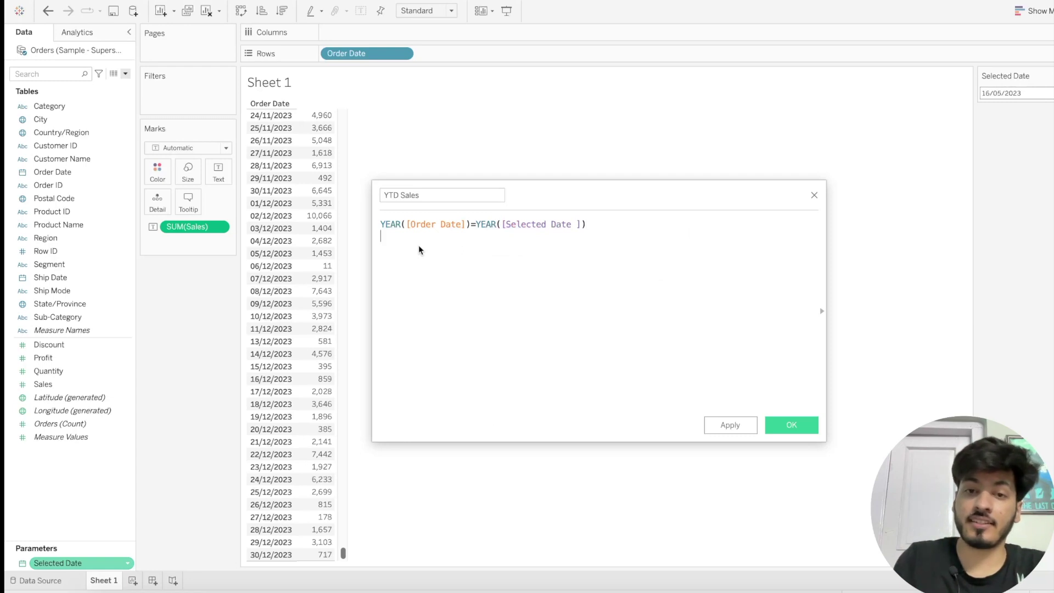
- Extend the YTD Sales formula on new lines with AND and the condition [Order Date]<=[Selected Date]
{"action": "key", "text": "Return"}
{"action": "type", "text": "AND"}
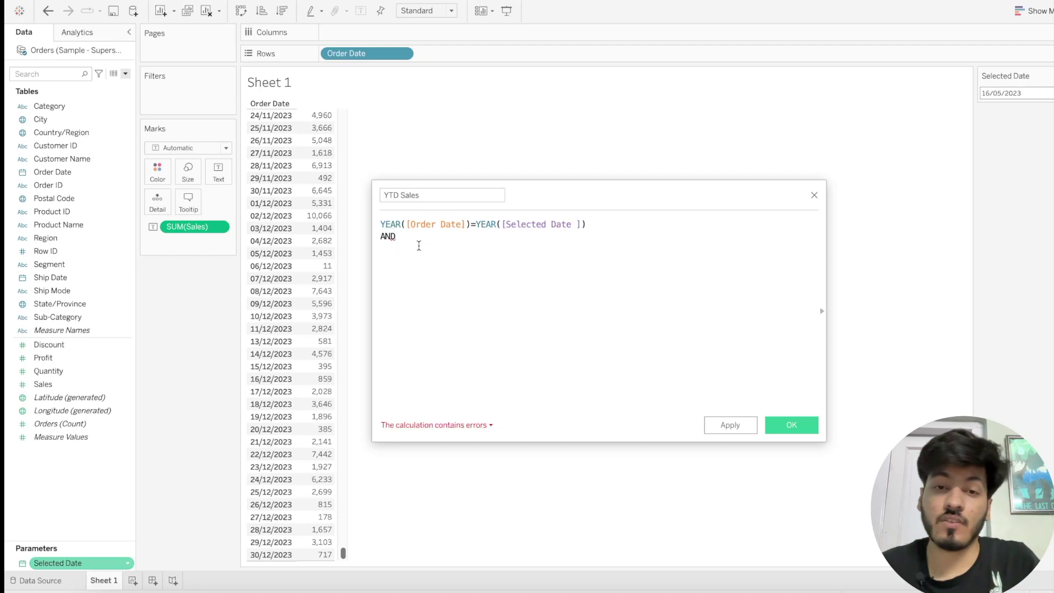
{"action": "key", "text": "Return"}
{"action": "type", "text": "ORDER"}
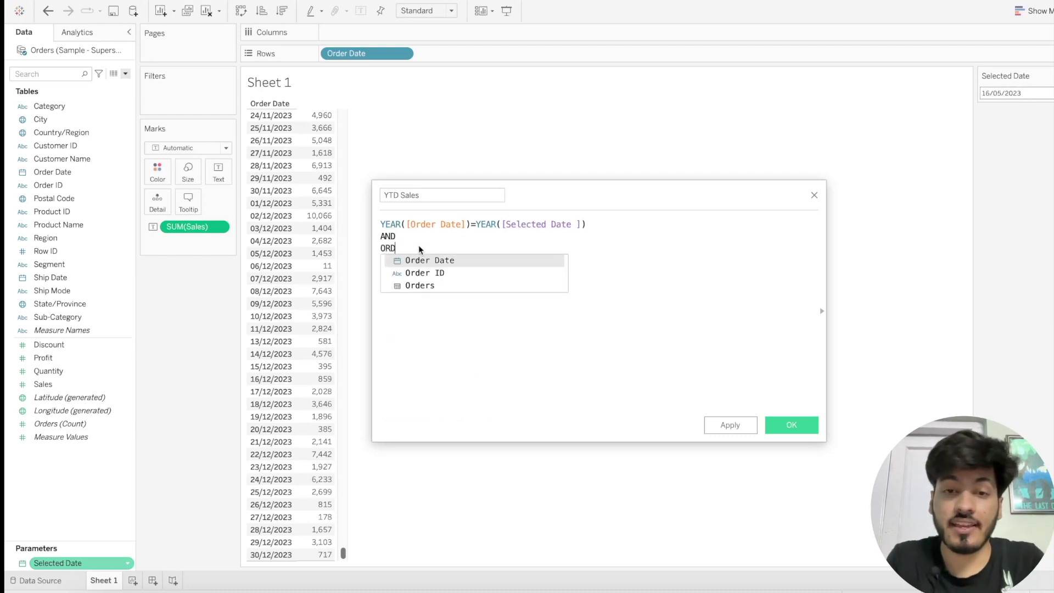
{"action": "key", "text": "Return"}
{"action": "type", "text": "<=SELECTED"}
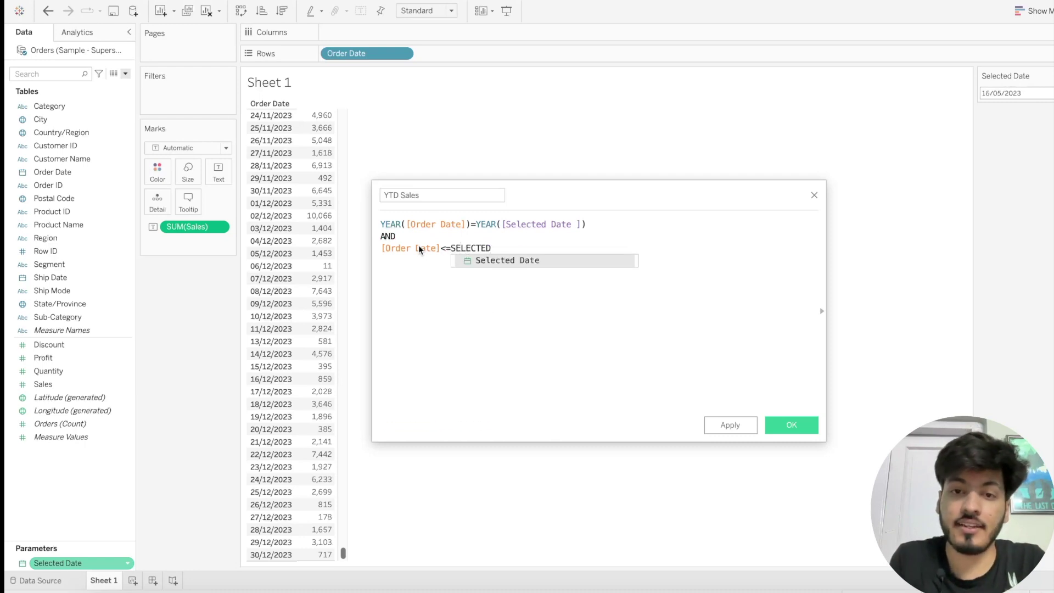
{"action": "key", "text": "Return"}
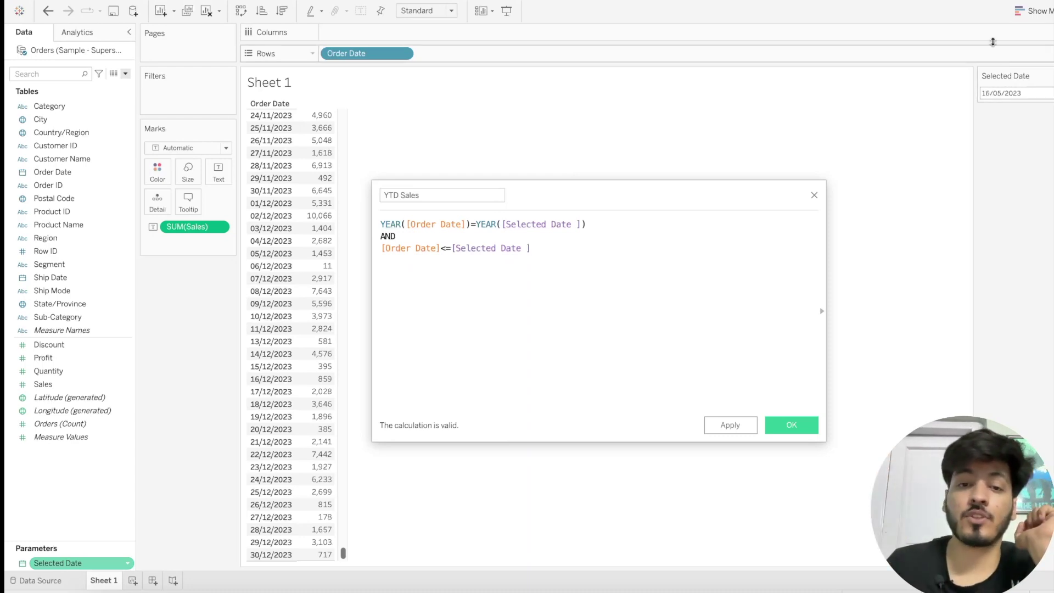
{"action": "left_click", "coordinate": [383, 224]}
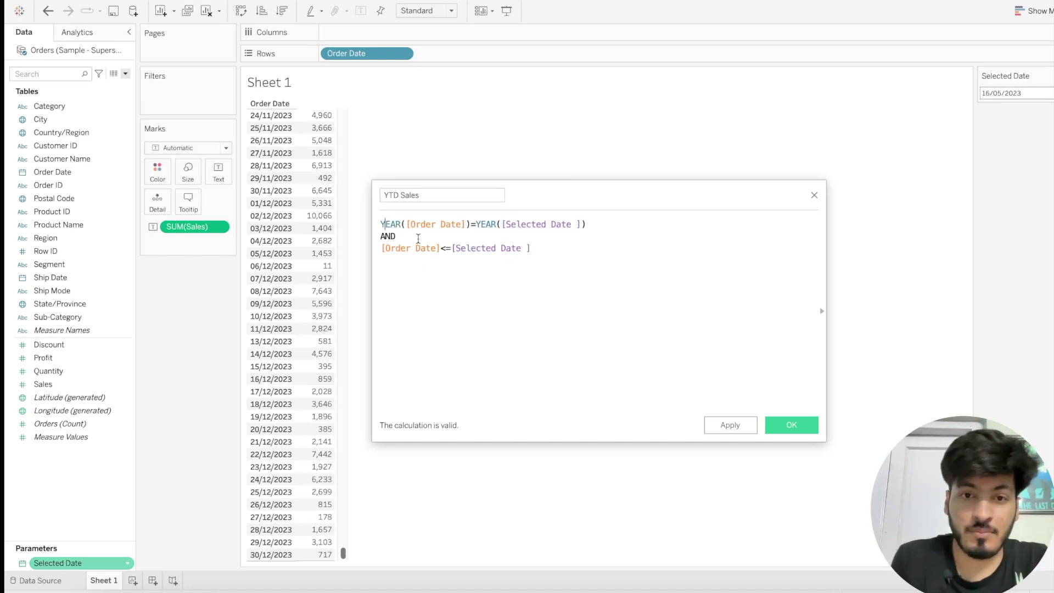
- Wrap the two YTD Sales conditions in INT( ), multiply the result by [Sales], and save the calculated field
{"action": "key", "text": "Return"}
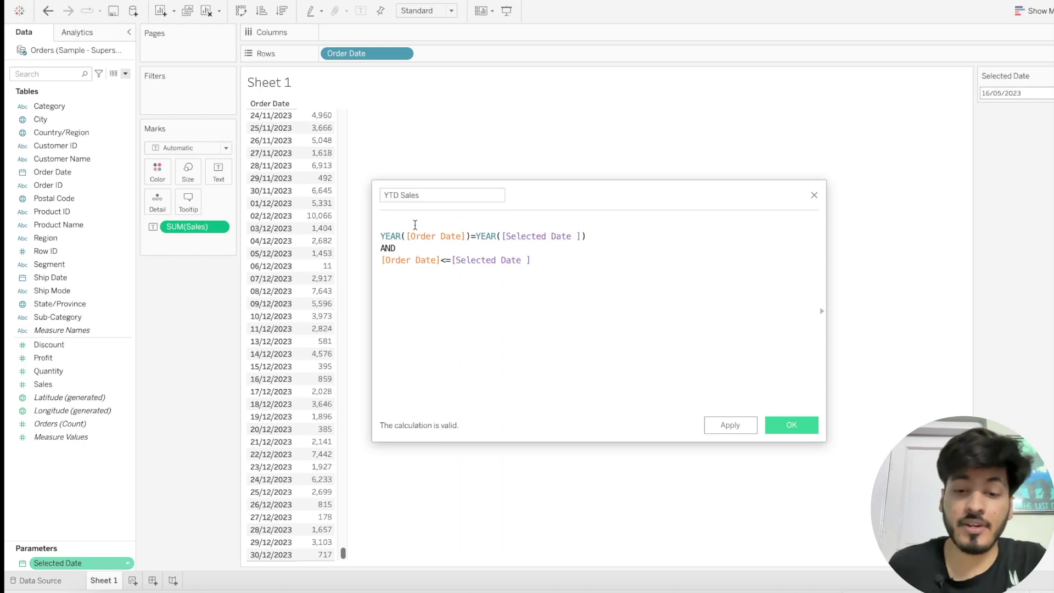
{"action": "type", "text": "INT("}
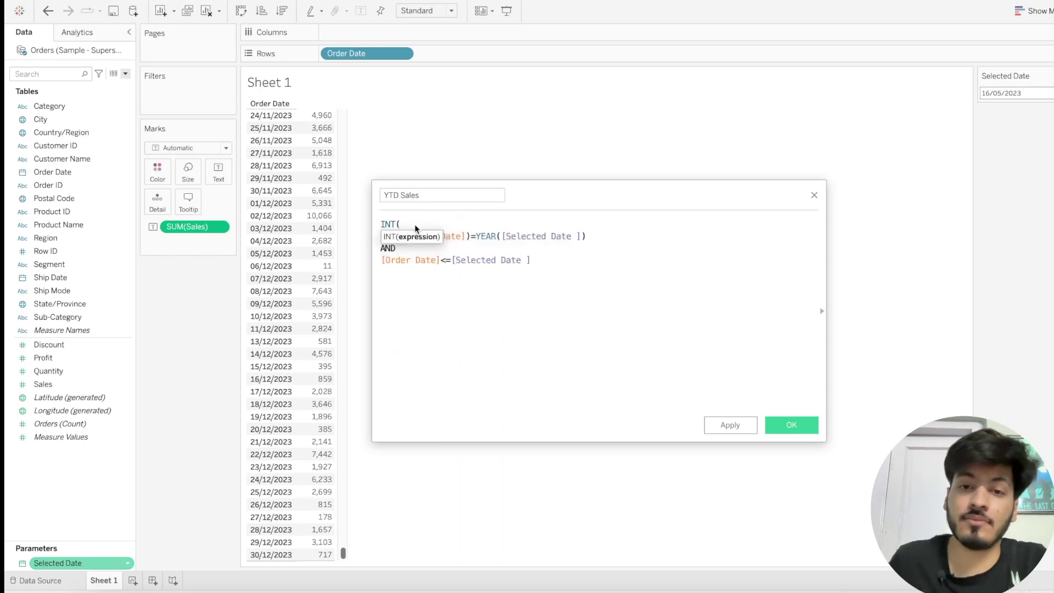
{"action": "left_click", "coordinate": [548, 261]}
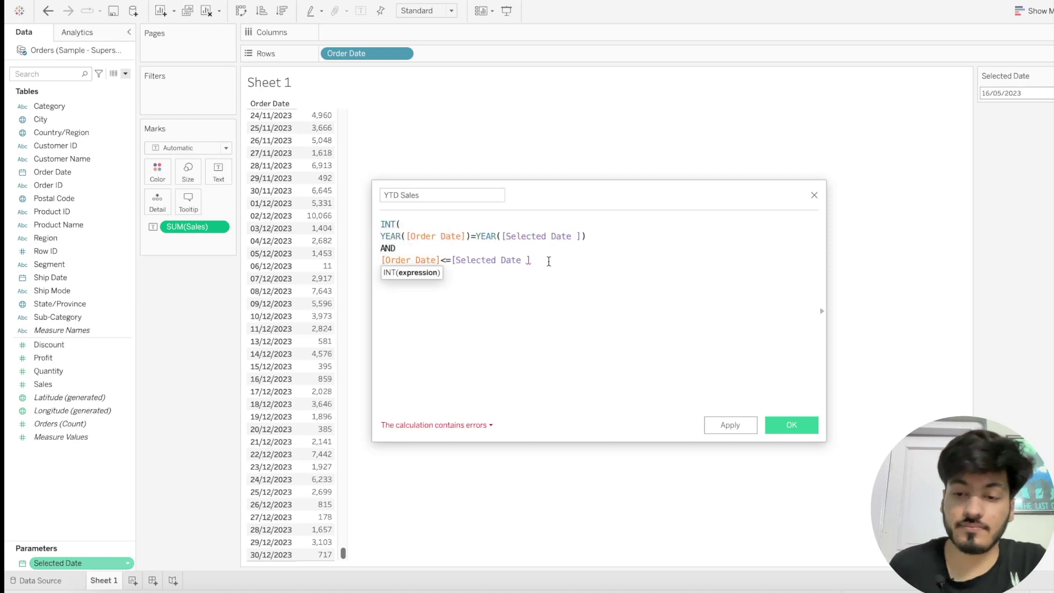
{"action": "key", "text": "Return"}
{"action": "type", "text": ")"}
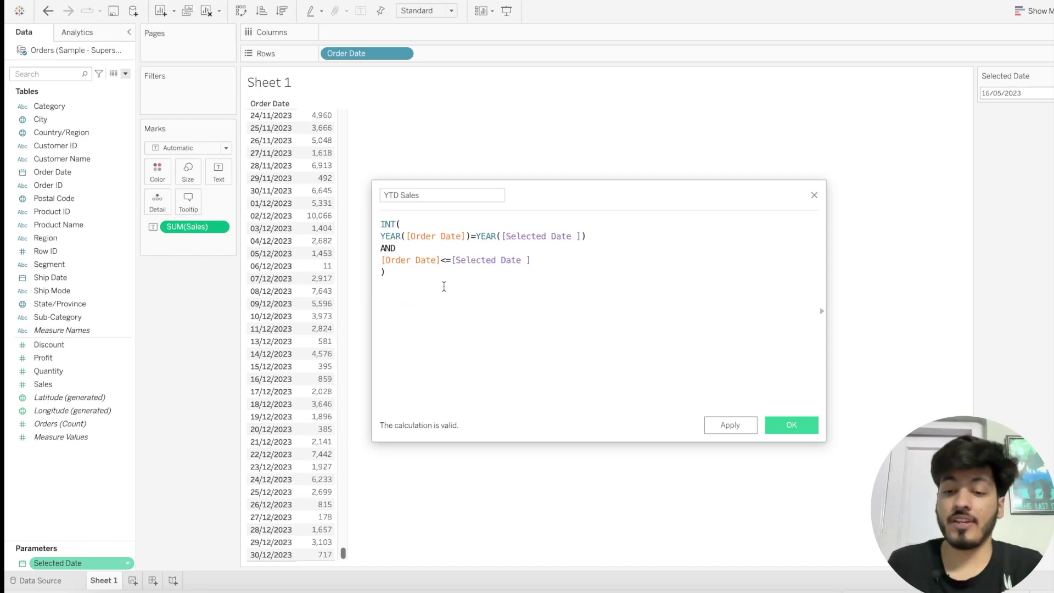
{"action": "type", "text": "*[Sales]"}
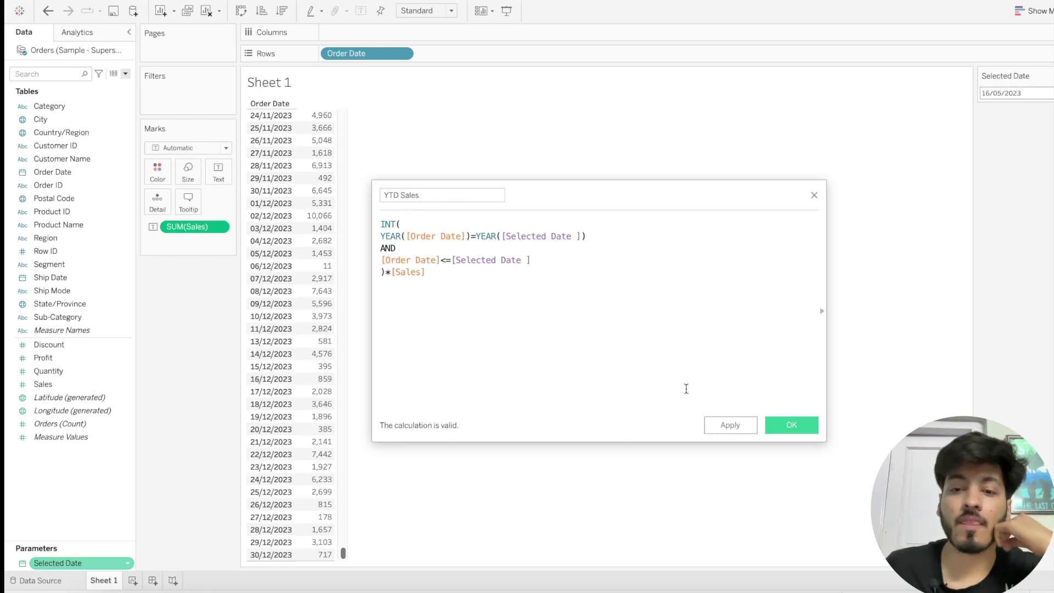
{"action": "left_click", "coordinate": [734, 425]}
{"action": "left_click", "coordinate": [780, 424]}
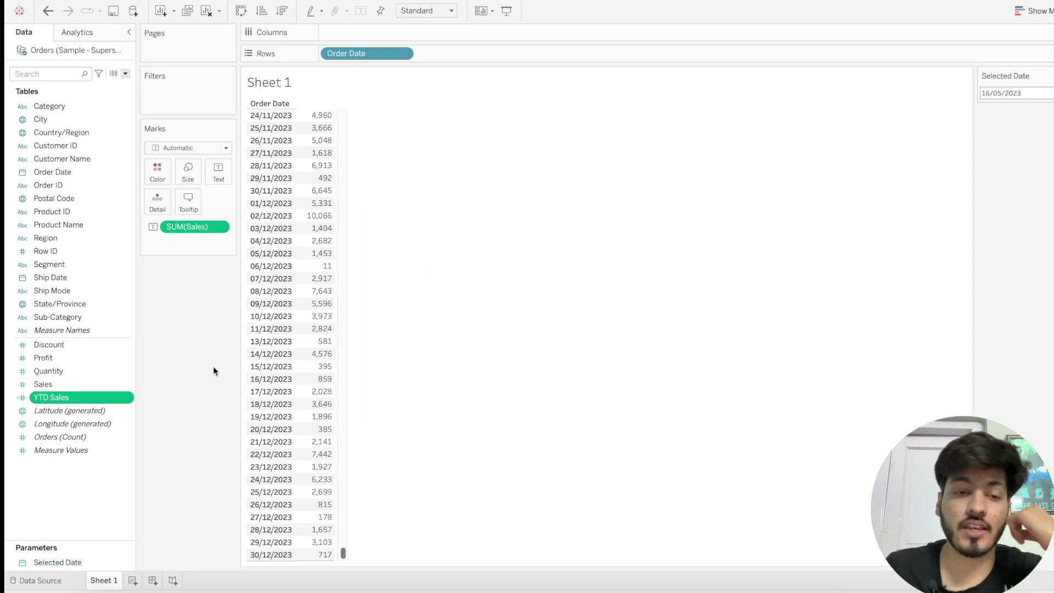
- Add YTD Sales to the table beside Sales and check its values around the selected date and the start of 2023
{"action": "double_click", "coordinate": [71, 397]}
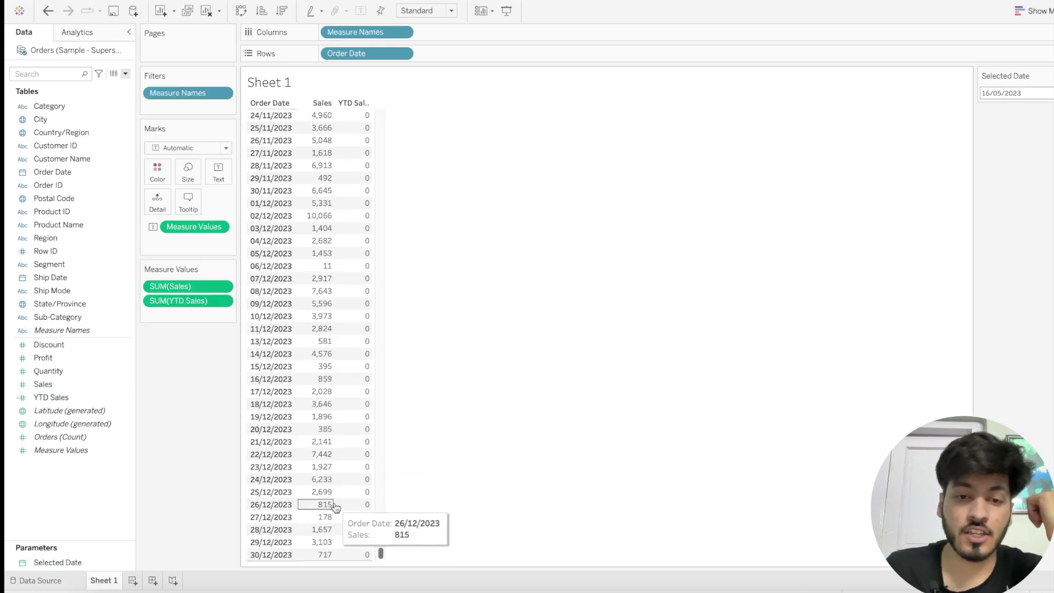
{"action": "left_click_drag", "start_coordinate": [381, 553], "coordinate": [402, 130]}
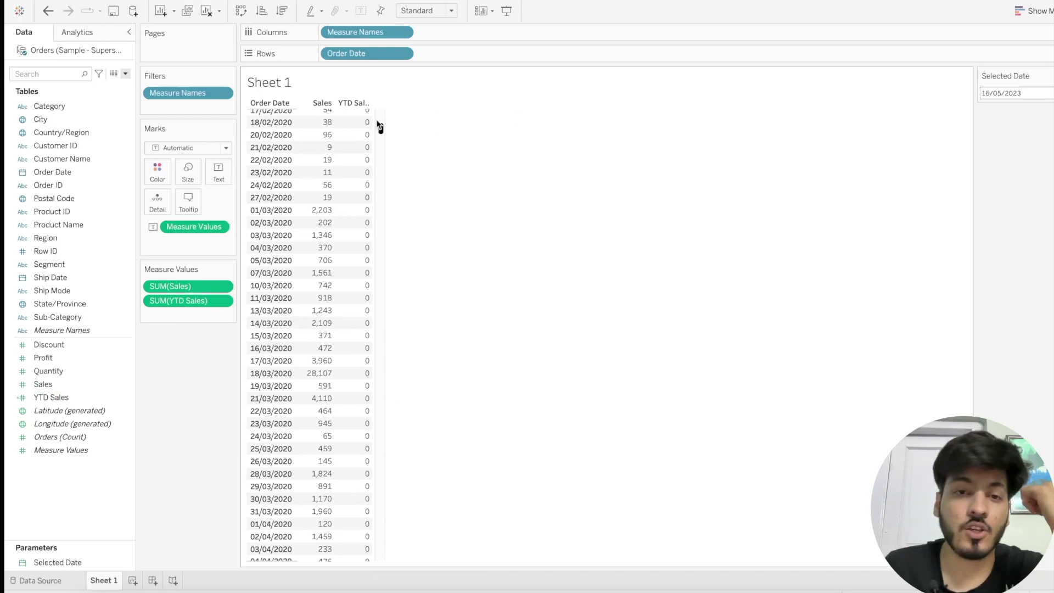
{"action": "left_click_drag", "start_coordinate": [380, 129], "coordinate": [377, 482]}
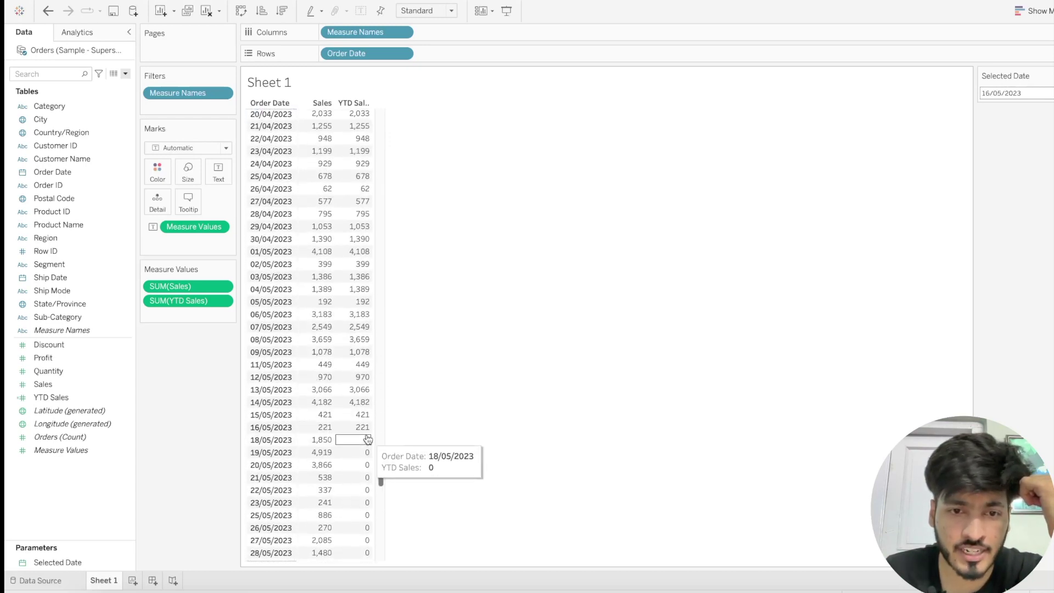
{"action": "left_click_drag", "start_coordinate": [380, 478], "coordinate": [379, 438]}
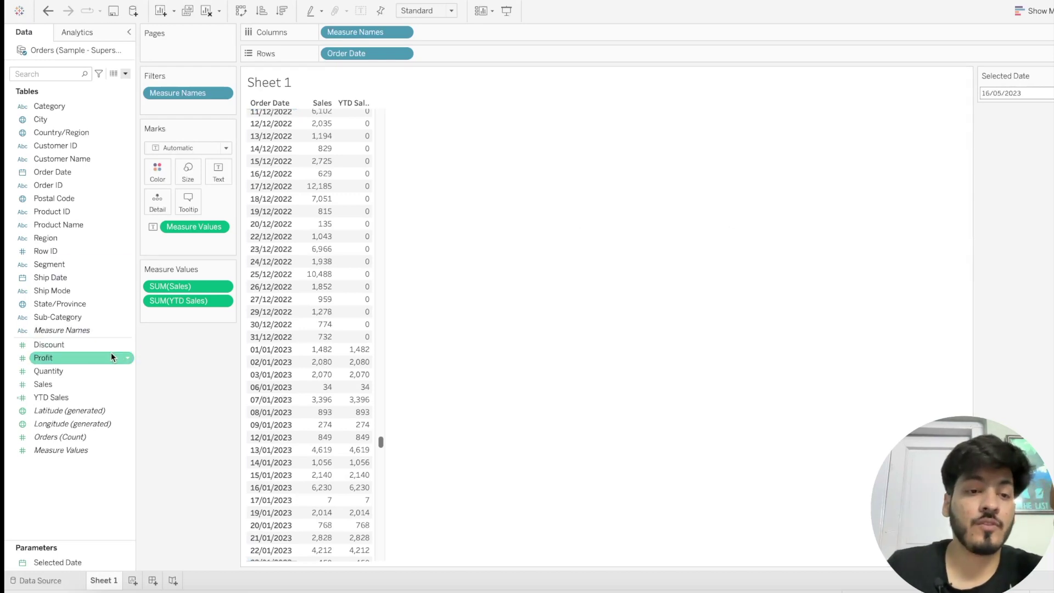
- Duplicate the YTD Sales field, open the copy for editing and rename it PYTD Sales
{"action": "left_click", "coordinate": [128, 396]}
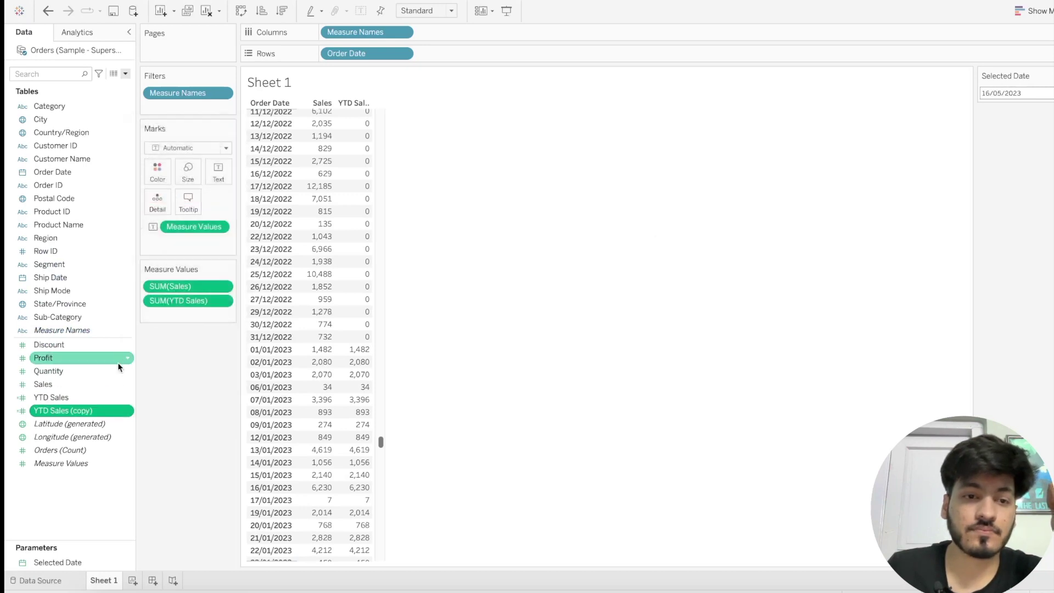
{"action": "left_click", "coordinate": [126, 410]}
{"action": "left_click", "coordinate": [145, 204]}
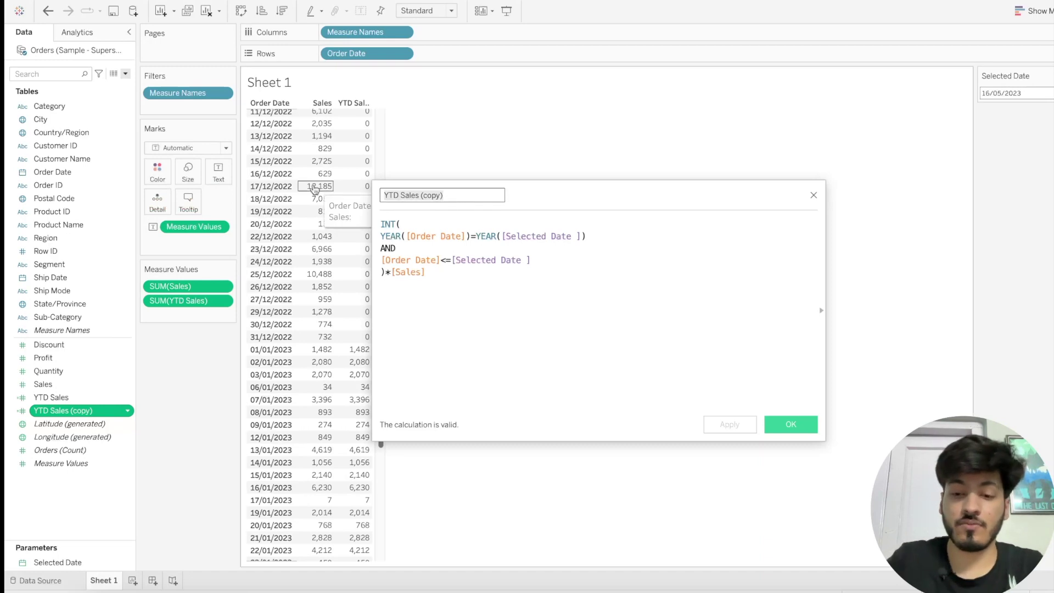
{"action": "type", "text": "PYTD Sale"}
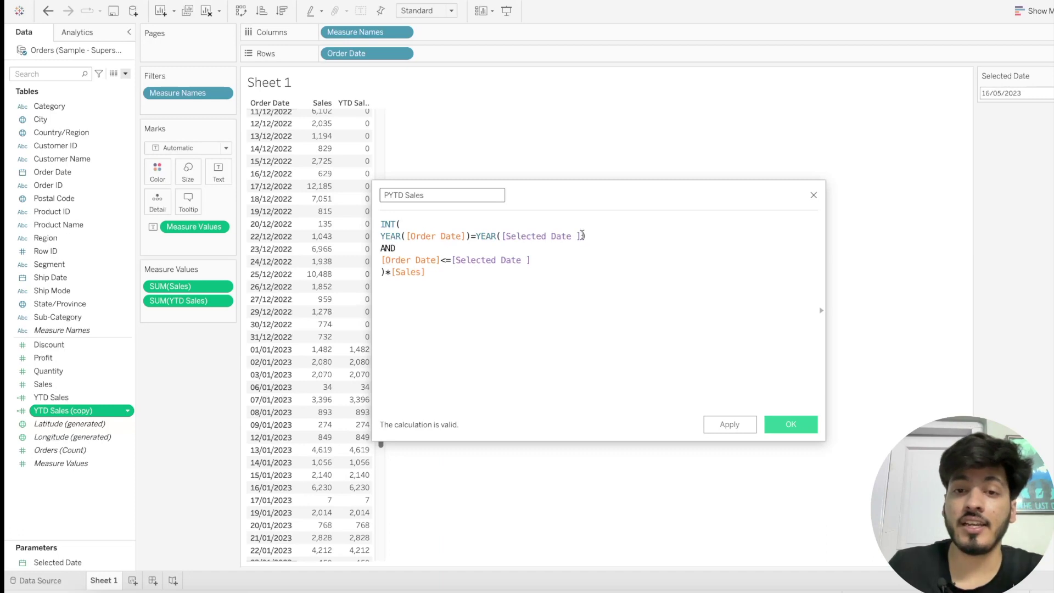
- In the PYTD Sales formula, subtract 1 from YEAR([Selected Date]) and insert DATEADD( before [Selected Date] in the date condition
{"action": "left_click", "coordinate": [586, 236]}
{"action": "type", "text": "-1"}
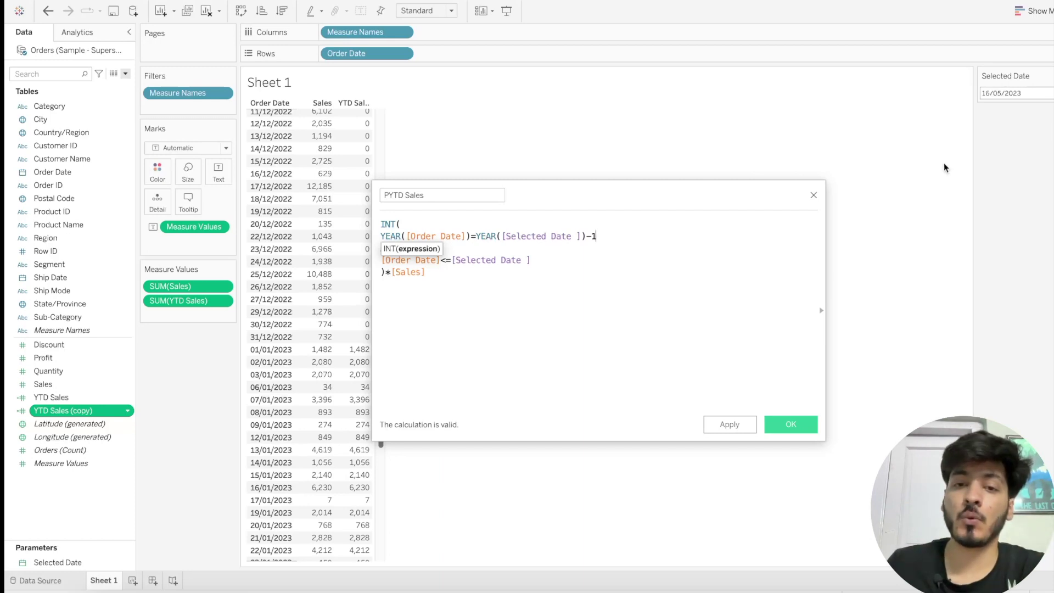
{"action": "left_click", "coordinate": [449, 260]}
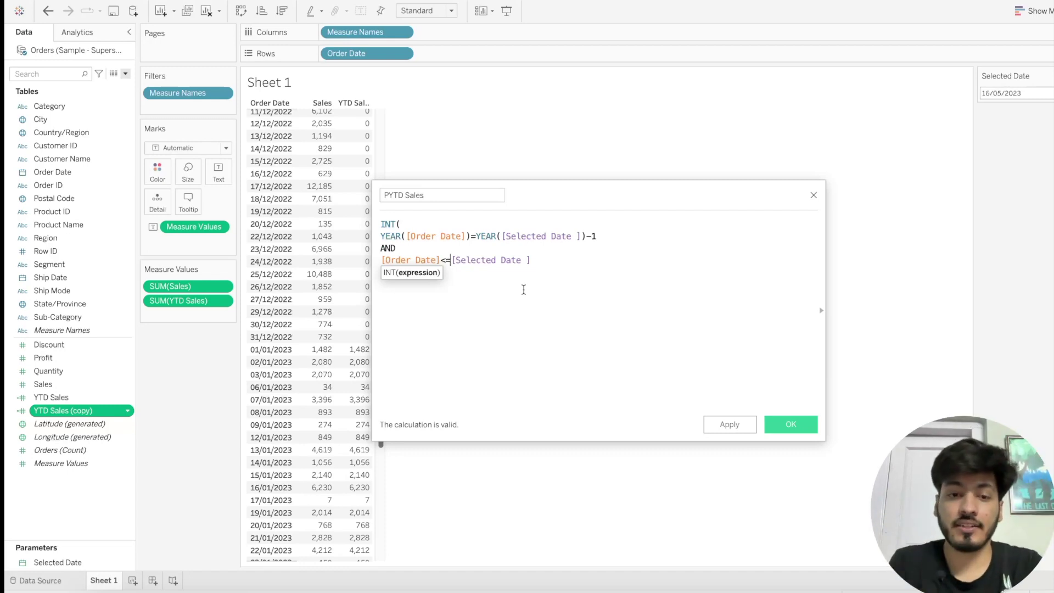
{"action": "type", "text": "DATEADD"}
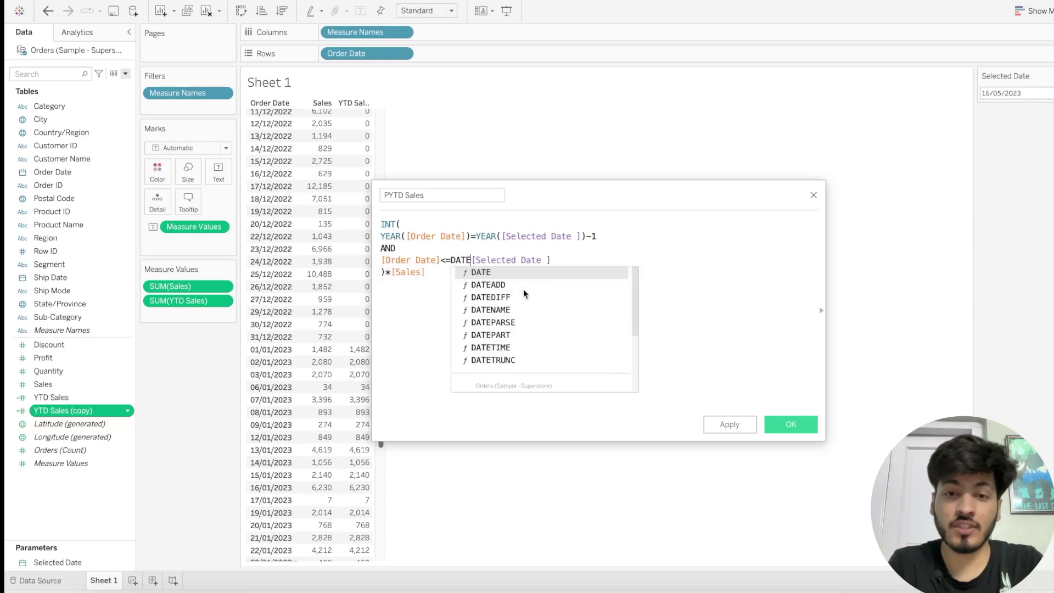
{"action": "type", "text": "("}
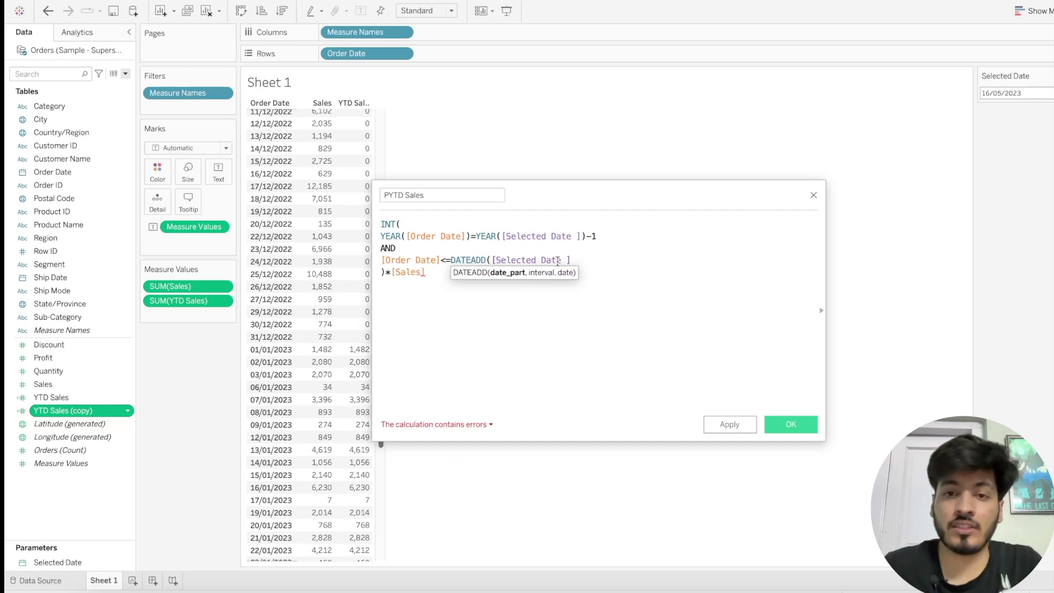
- Move the calculation editor aside, show the function reference and read the description of DATEADD
{"action": "left_click_drag", "start_coordinate": [616, 194], "coordinate": [465, 157]}
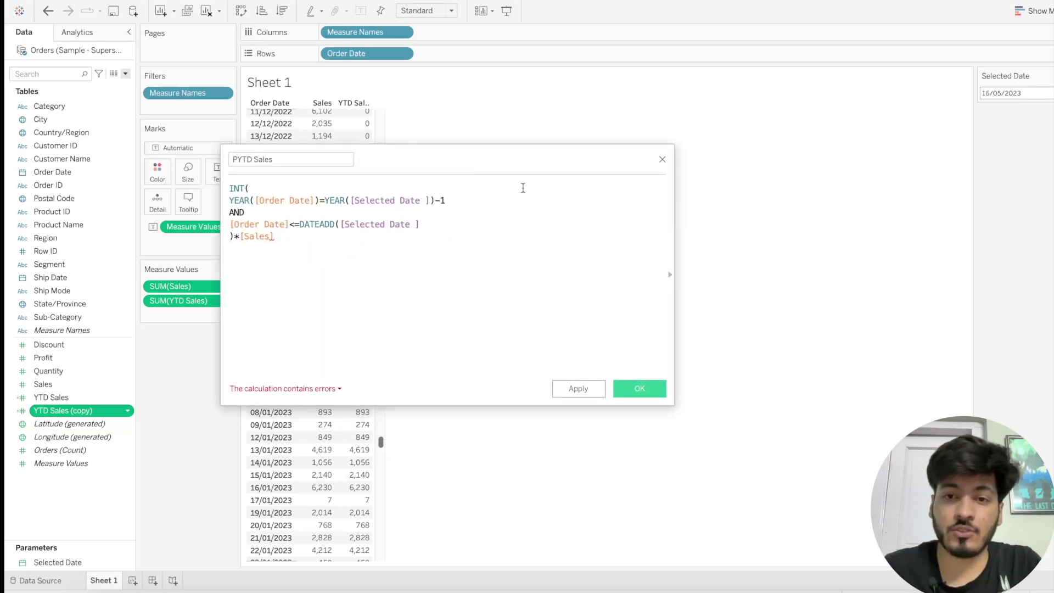
{"action": "left_click", "coordinate": [667, 274]}
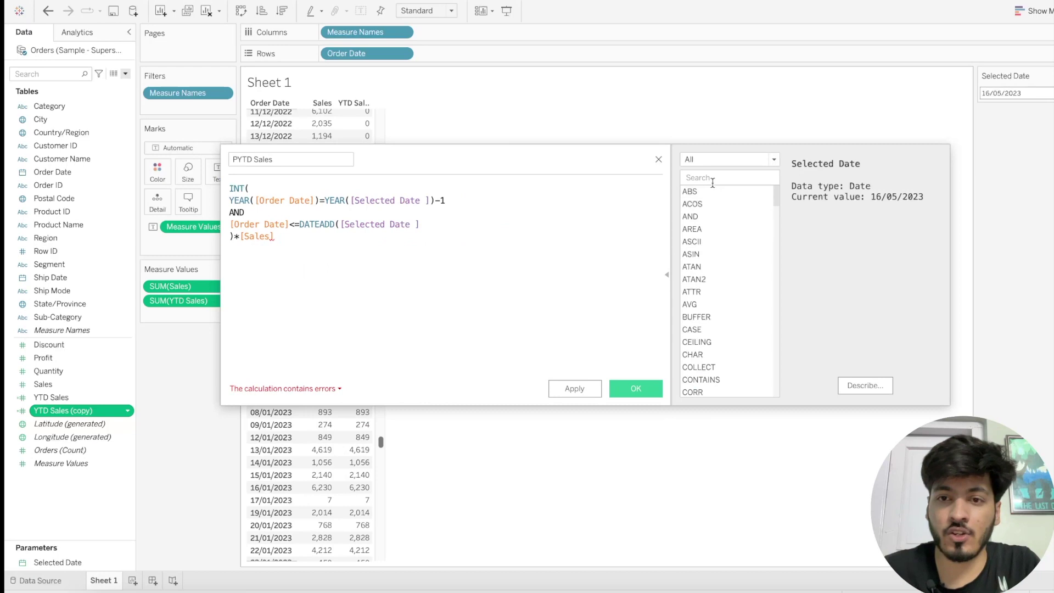
{"action": "left_click", "coordinate": [318, 224]}
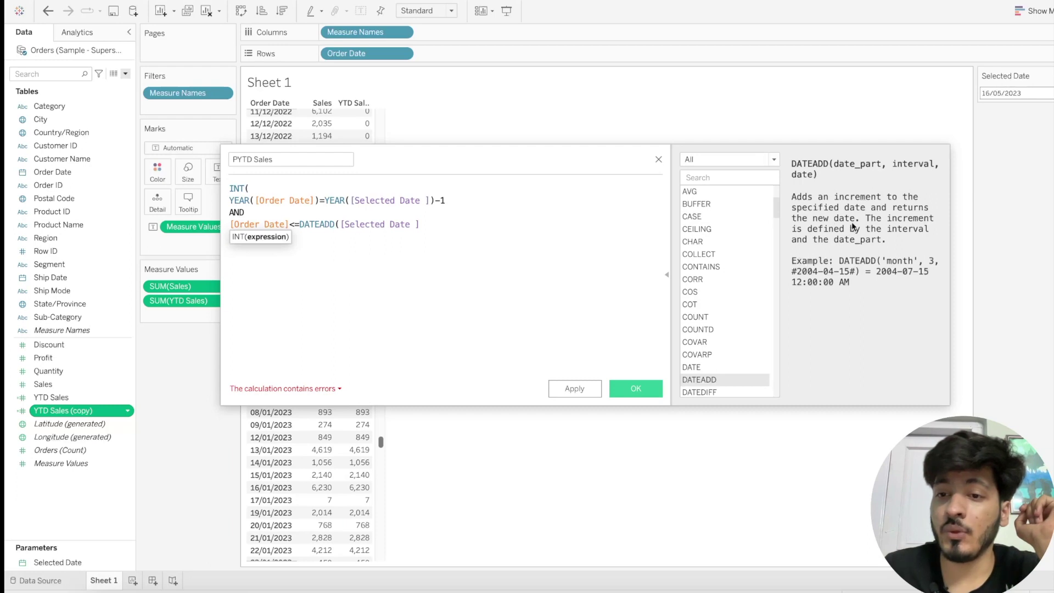
- Complete the date condition as [Order Date]<=DATEADD('year',-1,[Selected Date]) and save the PYTD Sales field
{"action": "left_click", "coordinate": [340, 225]}
{"action": "type", "text": "'"}
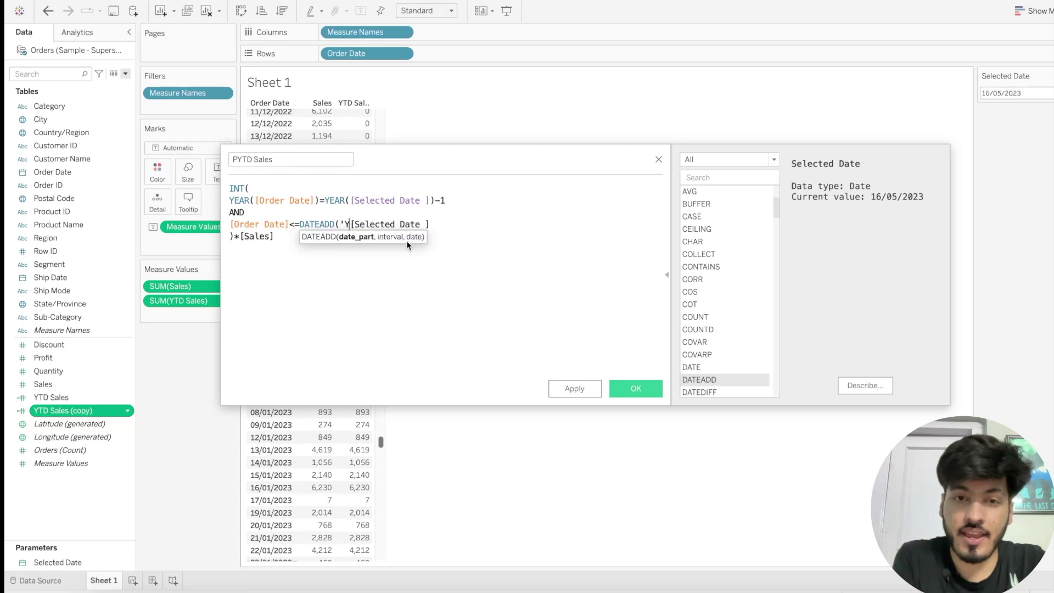
{"action": "type", "text": "year',"}
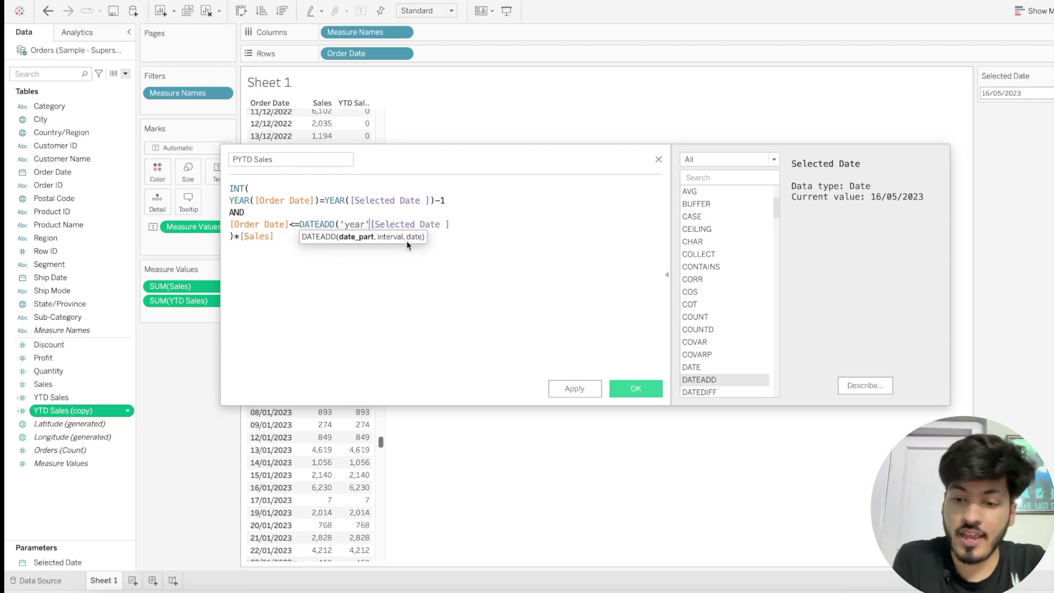
{"action": "type", "text": "-1"}
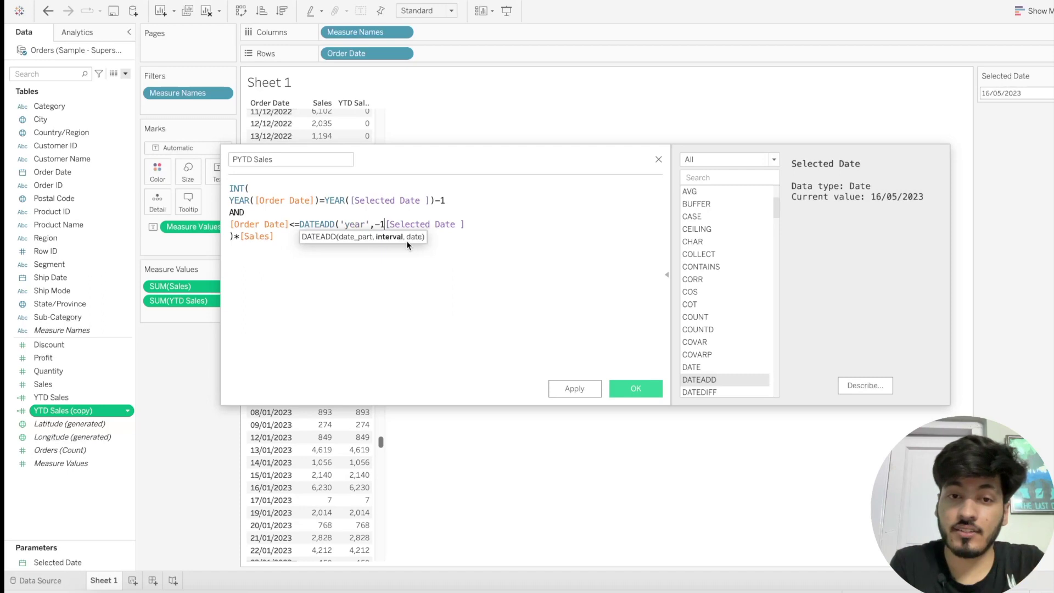
{"action": "type", "text": ","}
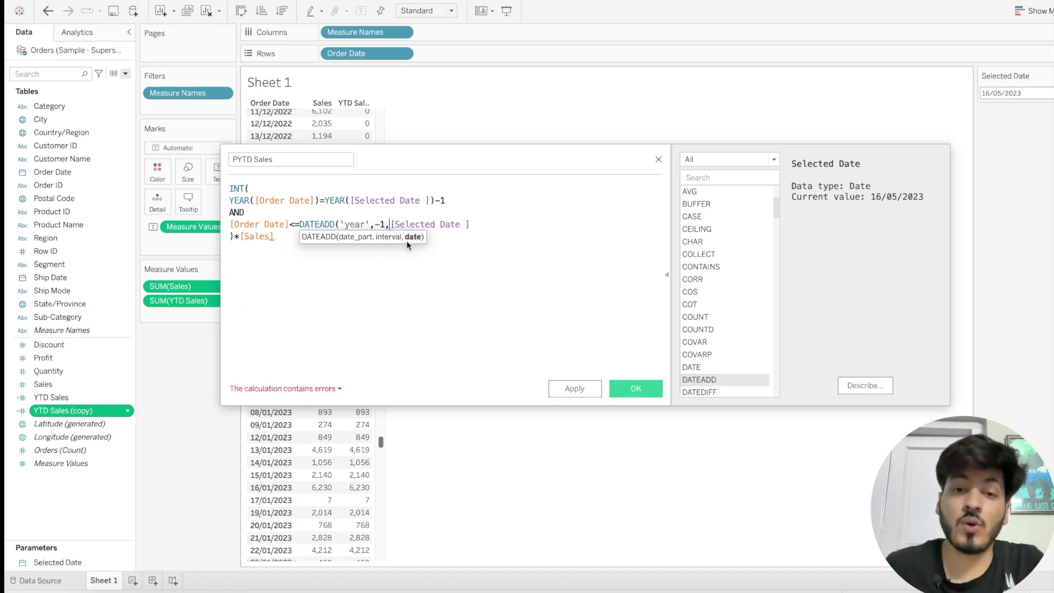
{"action": "left_click", "coordinate": [481, 222]}
{"action": "type", "text": ")"}
{"action": "left_click", "coordinate": [449, 284]}
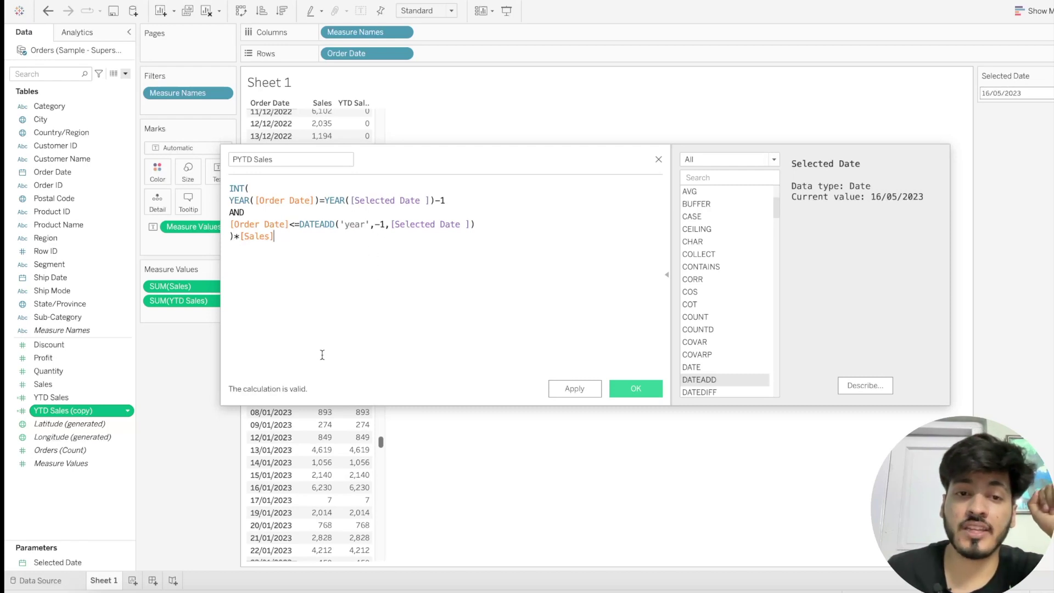
{"action": "left_click", "coordinate": [585, 389]}
{"action": "left_click", "coordinate": [635, 389]}
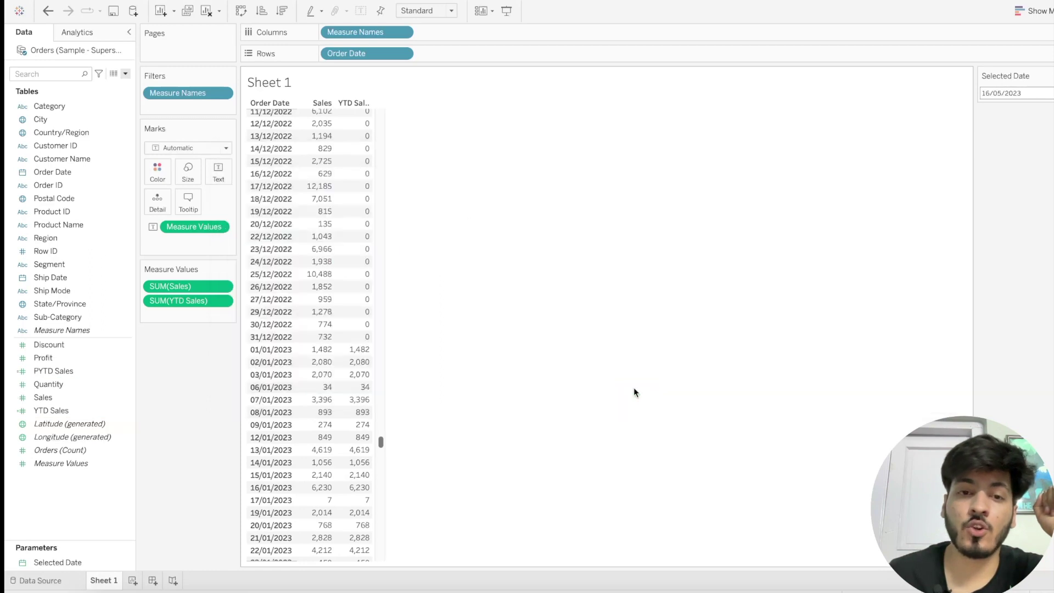
- Add PYTD Sales to the table and place it after YTD Sales in the measure order
{"action": "left_click", "coordinate": [101, 362]}
{"action": "left_click", "coordinate": [90, 370]}
{"action": "double_click", "coordinate": [90, 370]}
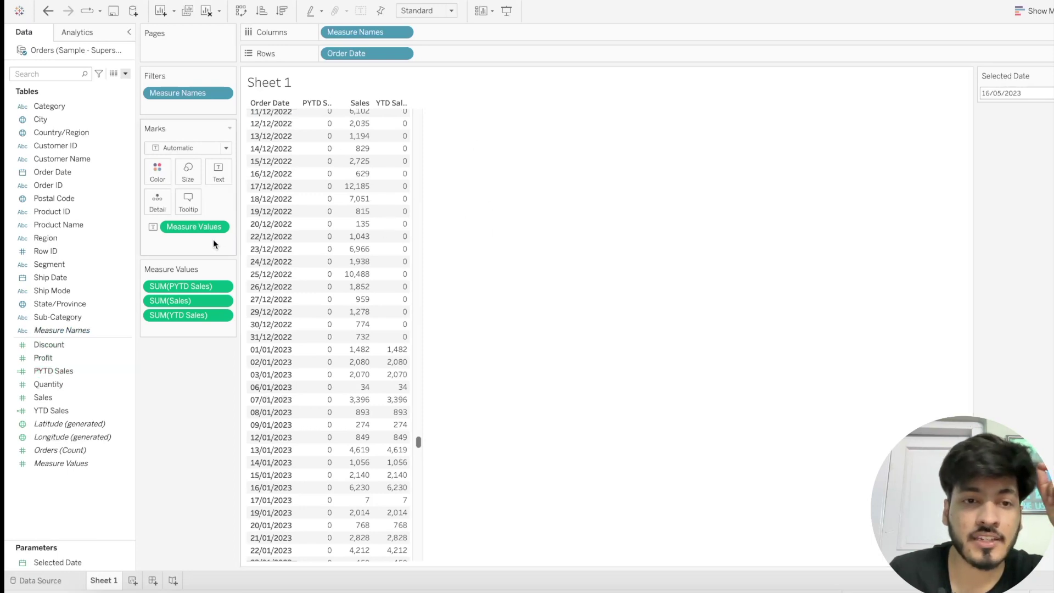
{"action": "left_click_drag", "start_coordinate": [186, 284], "coordinate": [183, 324]}
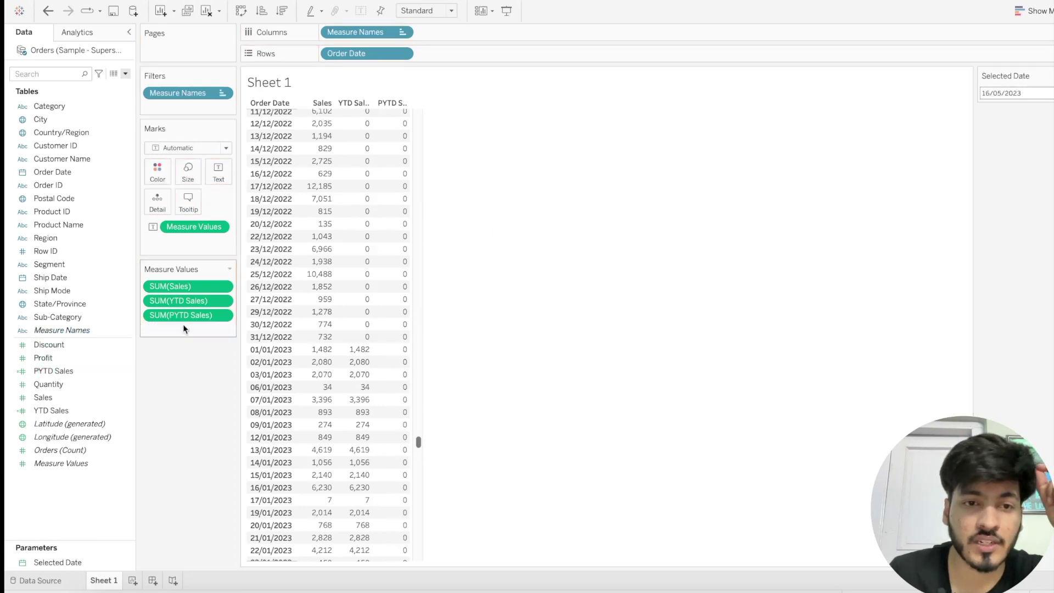
- Check the PYTD Sales values across the 2022 order dates, around 16/05/2022 and the start of the year
{"action": "mouse_move", "coordinate": [379, 347]}
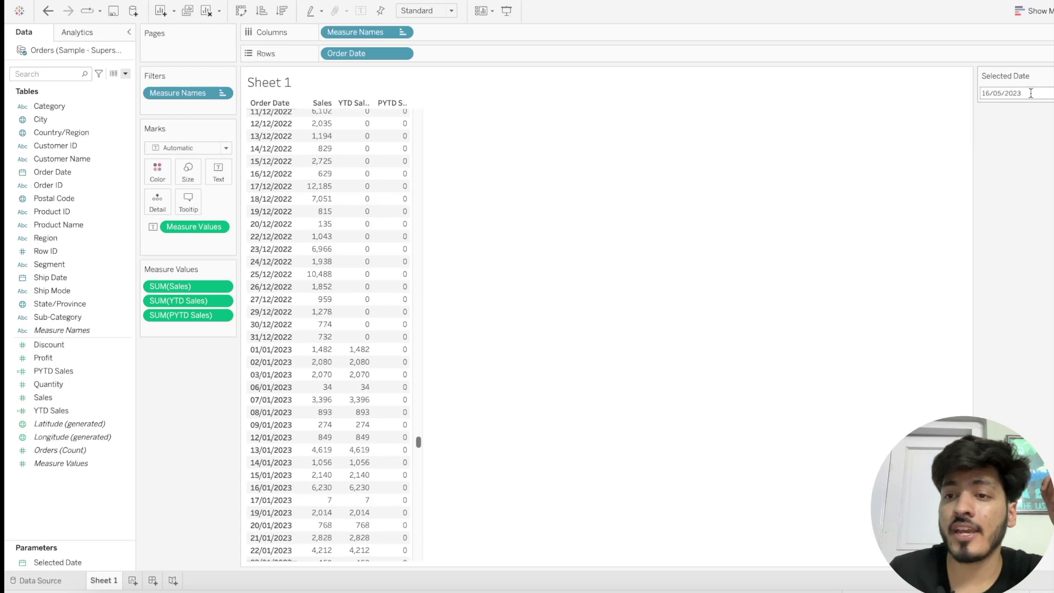
{"action": "scroll", "coordinate": [418, 441], "scroll_direction": "up", "scroll_amount": 1}
{"action": "left_click_drag", "start_coordinate": [418, 440], "coordinate": [420, 407]}
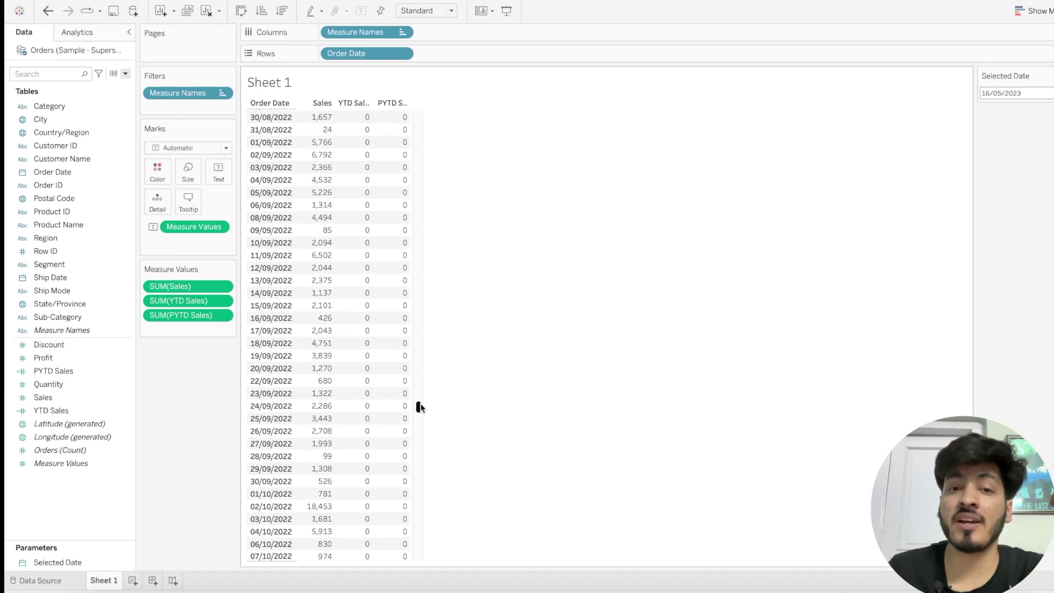
{"action": "left_click_drag", "start_coordinate": [420, 407], "coordinate": [423, 360]}
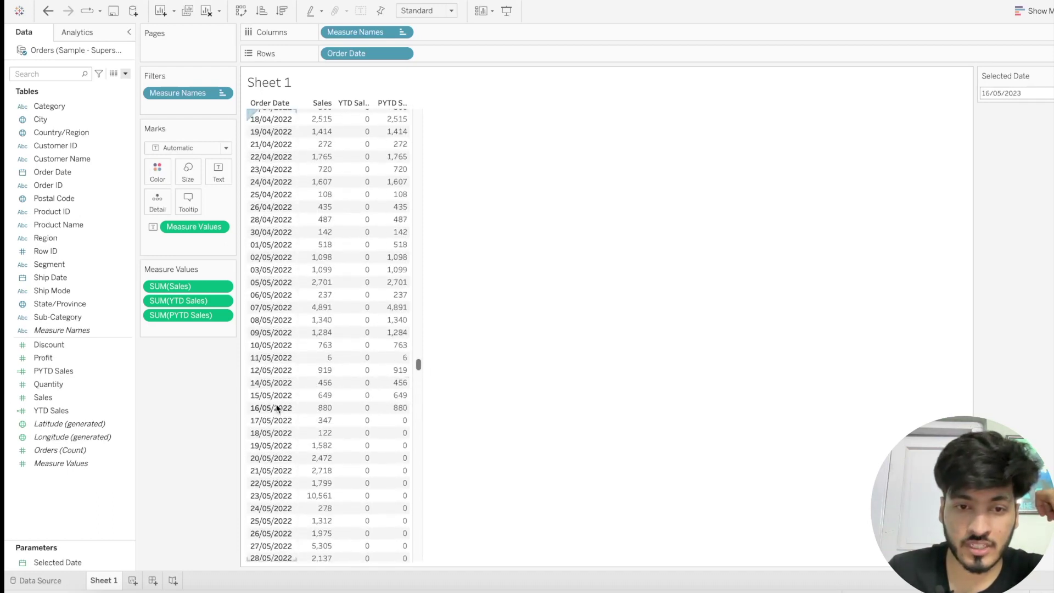
{"action": "left_click_drag", "start_coordinate": [417, 364], "coordinate": [420, 330]}
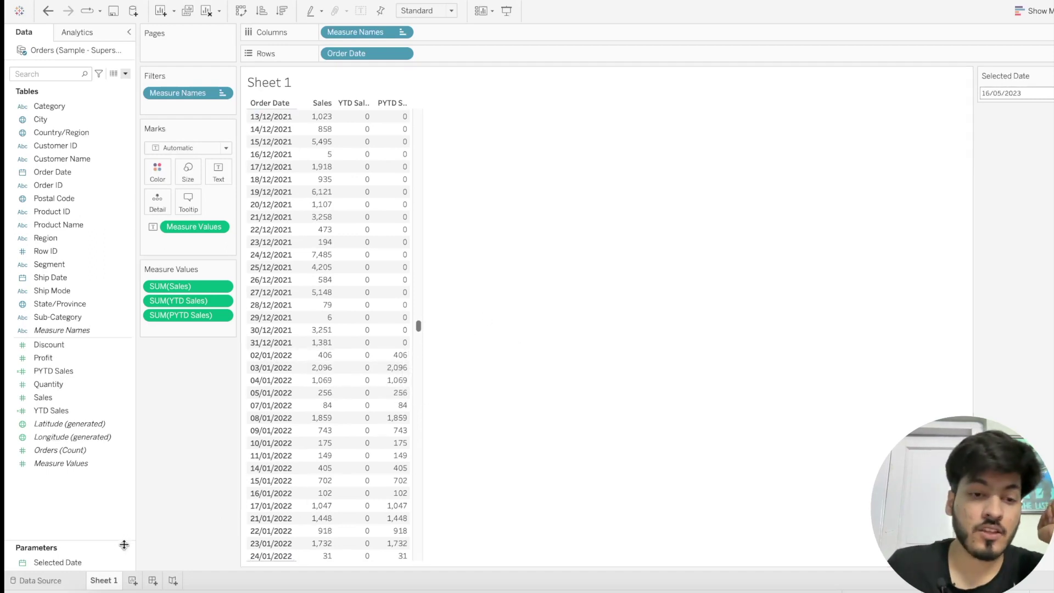
- Rename Sheet 1 as Logic Building
{"action": "double_click", "coordinate": [110, 579]}
{"action": "type", "text": "Lo"}
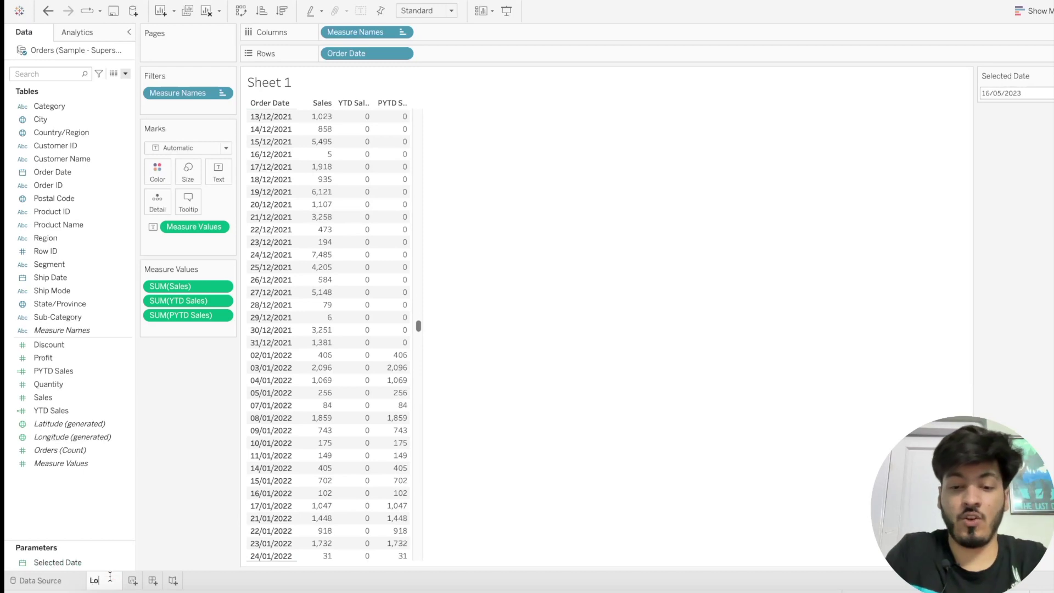
{"action": "type", "text": "gic Building"}
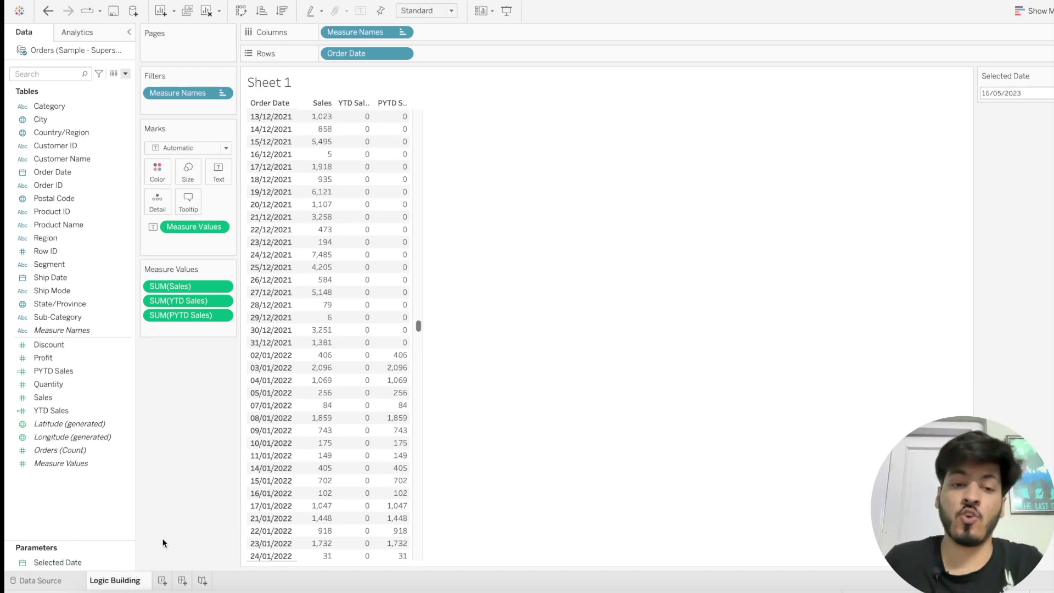
{"action": "key", "text": "Return"}
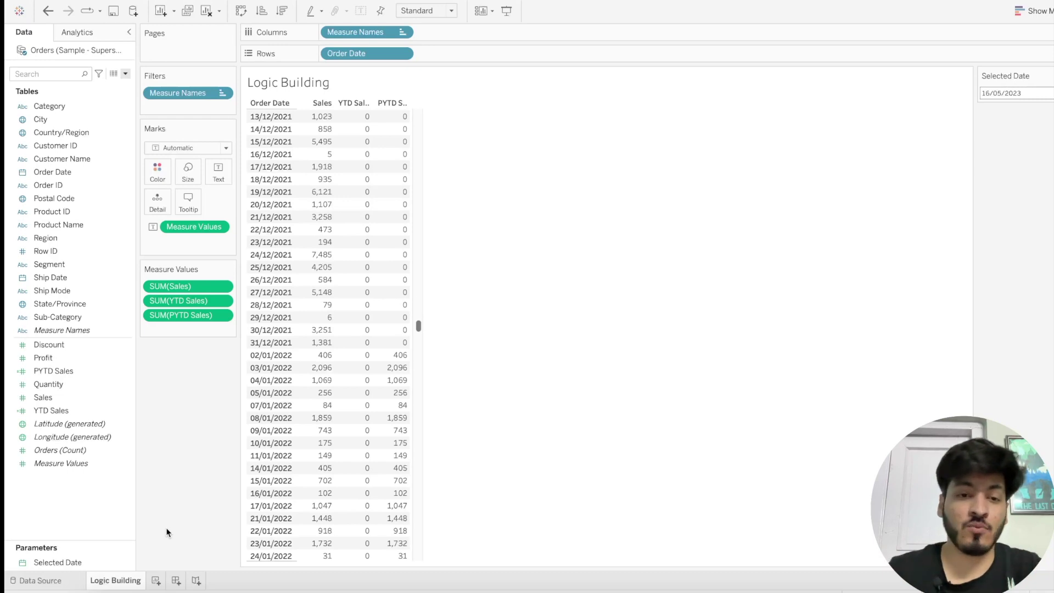
- Create a new worksheet and name it KPI Design
{"action": "left_click", "coordinate": [156, 580]}
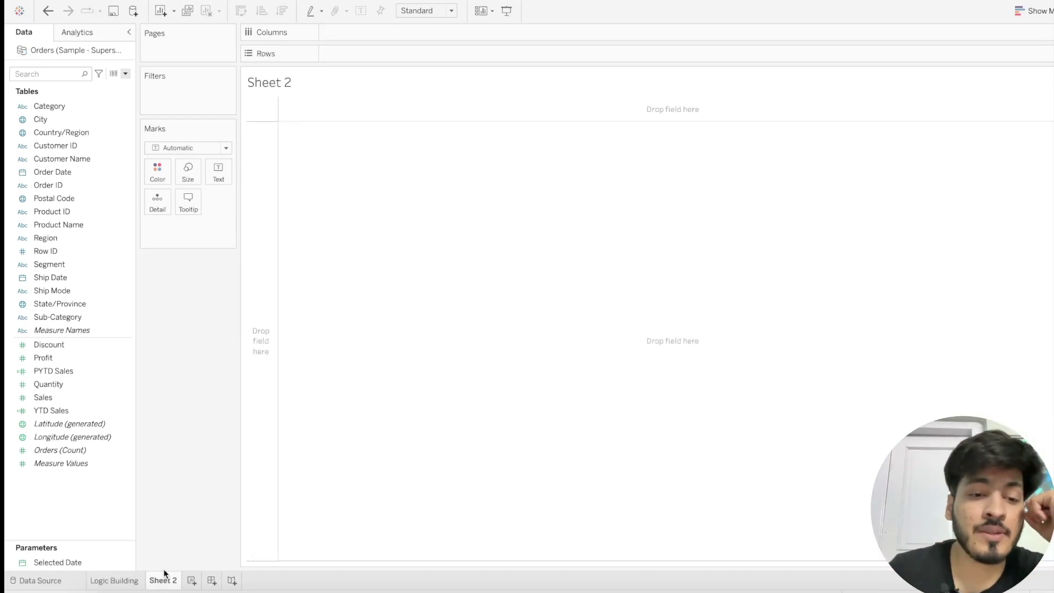
{"action": "type", "text": "KPI Design"}
{"action": "key", "text": "Return"}
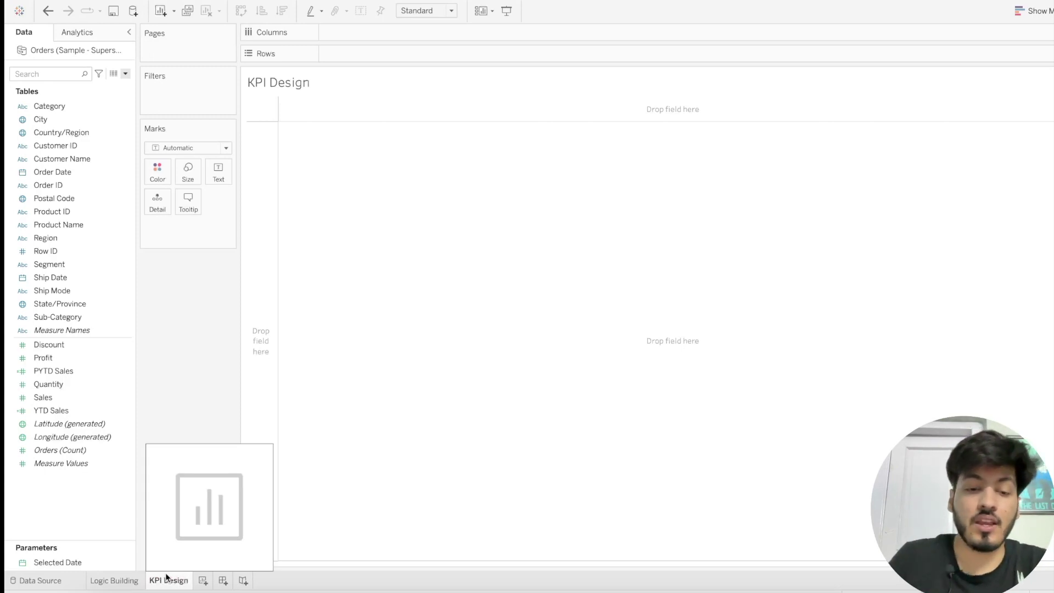
- Add another worksheet, place it before KPI Design, and show YTD Sales and PYTD Sales as text on it
{"action": "left_click", "coordinate": [203, 580]}
{"action": "left_click_drag", "start_coordinate": [216, 580], "coordinate": [152, 579]}
{"action": "left_click_drag", "start_coordinate": [66, 411], "coordinate": [213, 182]}
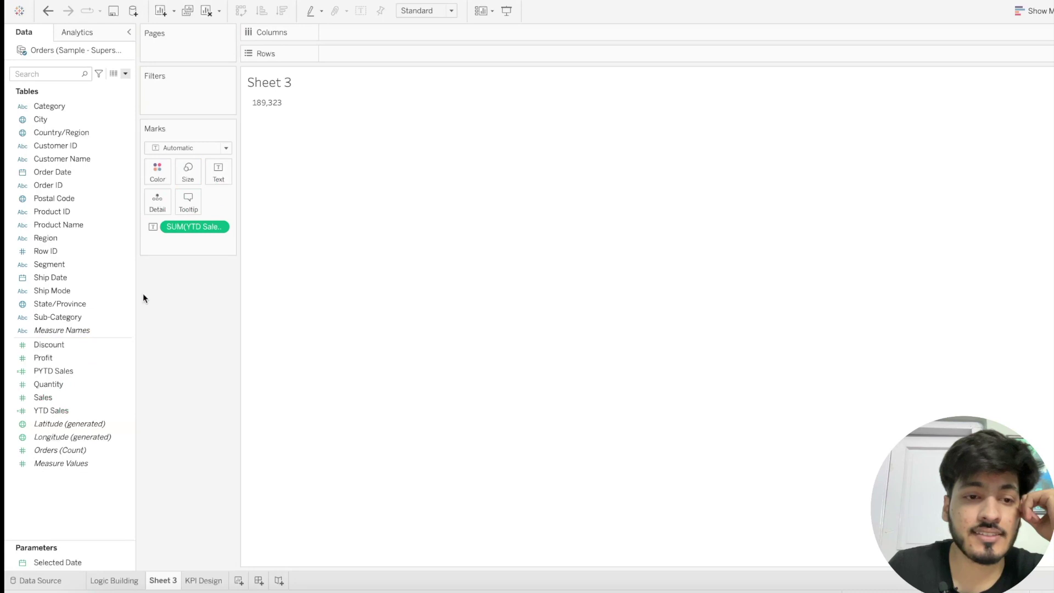
{"action": "left_click_drag", "start_coordinate": [65, 373], "coordinate": [220, 186]}
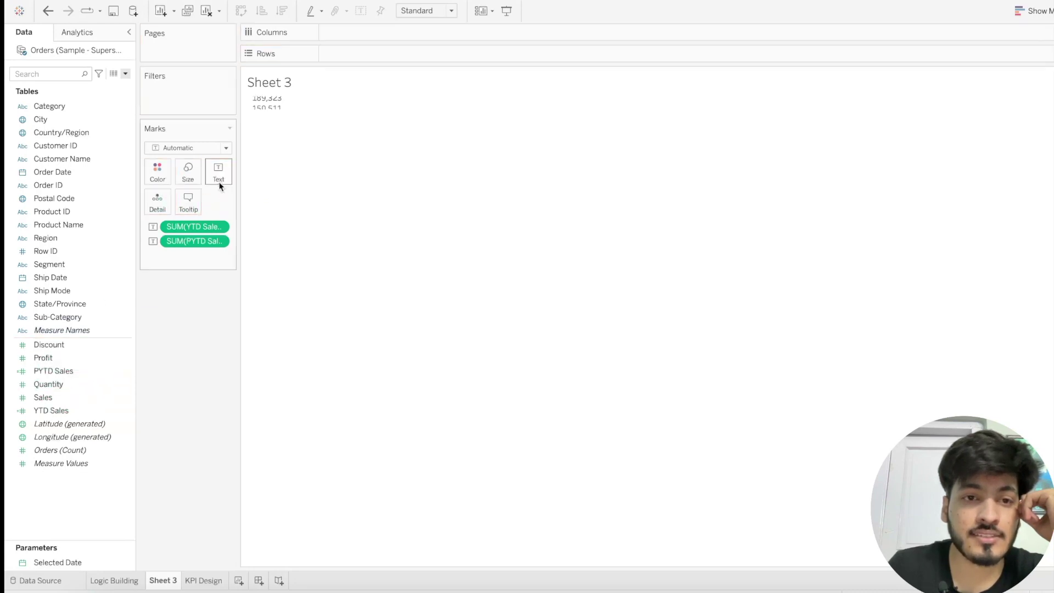
- Start a new calculated field named % Change YTD vs pytd
{"action": "left_click", "coordinate": [125, 73]}
{"action": "left_click", "coordinate": [66, 86]}
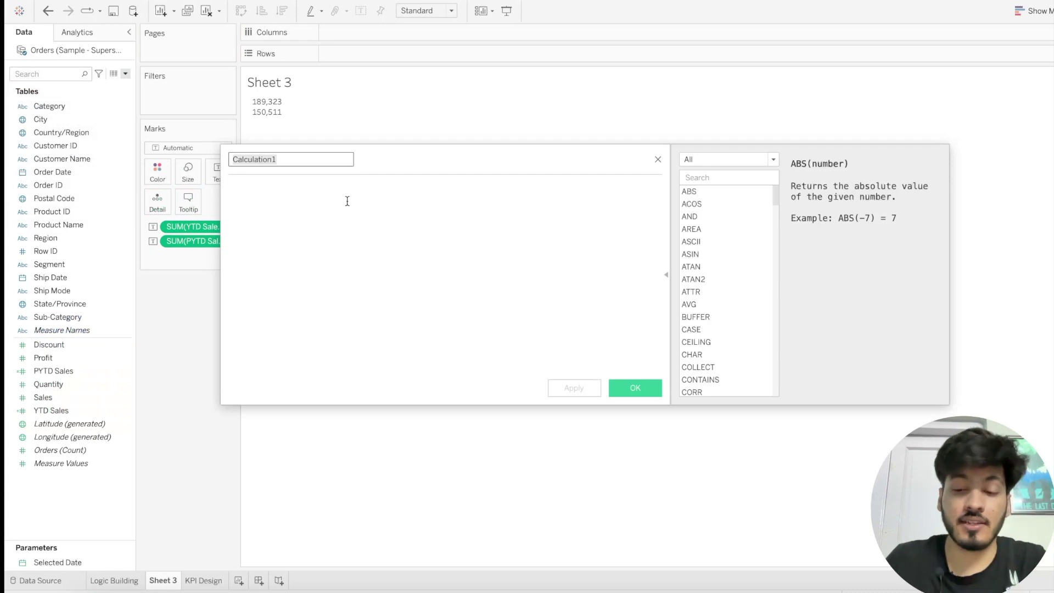
{"action": "type", "text": "%"}
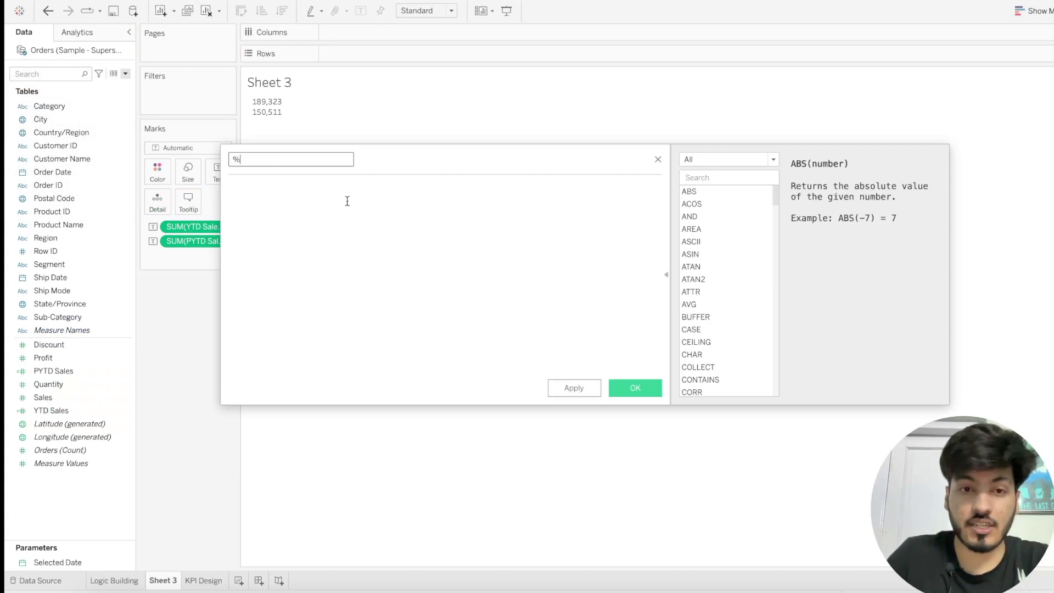
{"action": "type", "text": " Cahnge"}
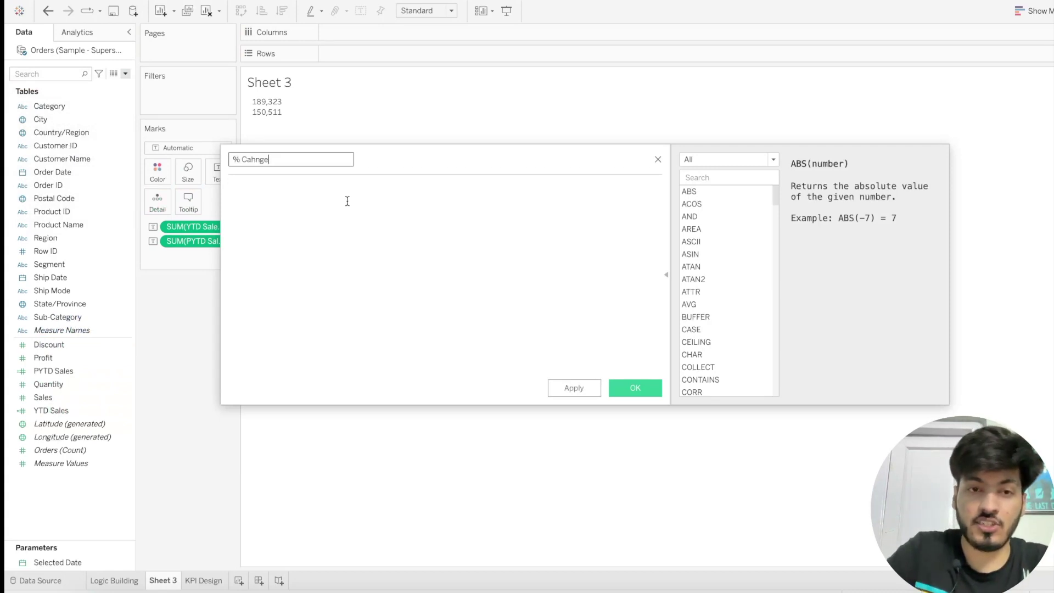
{"action": "type", "text": " py VS"}
{"action": "key", "text": "BackSpace"}
{"action": "key", "text": "BackSpace"}
{"action": "key", "text": "BackSpace"}
{"action": "key", "text": "BackSpace"}
{"action": "key", "text": "BackSpace"}
{"action": "key", "text": "BackSpace"}
{"action": "key", "text": "BackSpace"}
{"action": "key", "text": "BackSpace"}
{"action": "key", "text": "BackSpace"}
{"action": "key", "text": "BackSpace"}
{"action": "key", "text": "BackSpace"}
{"action": "key", "text": "BackSpace"}
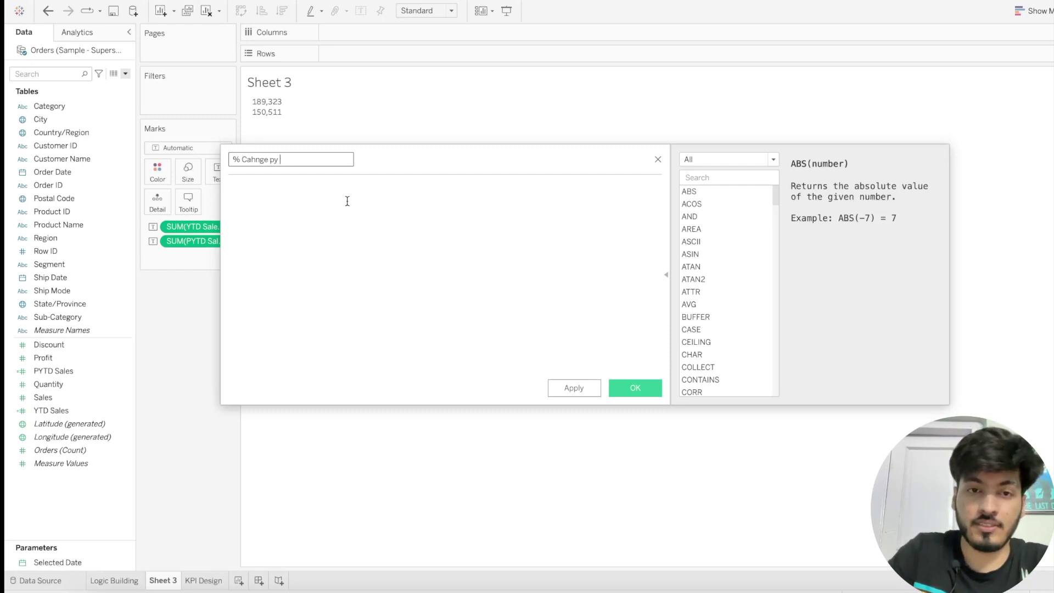
{"action": "type", "text": "hange"}
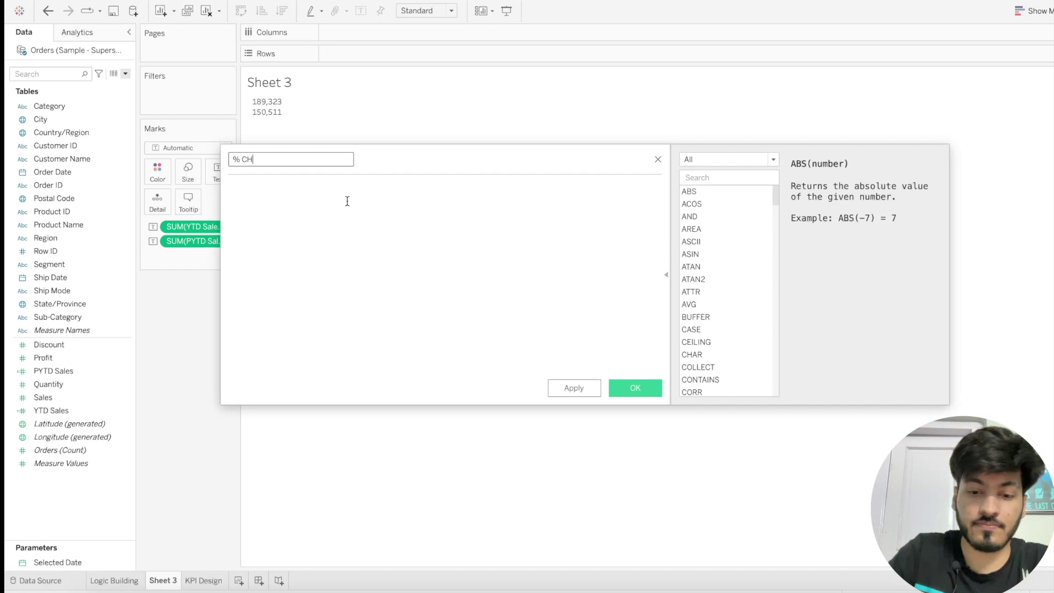
{"action": "key", "text": "BackSpace"}
{"action": "key", "text": "BackSpace"}
{"action": "key", "text": "BackSpace"}
{"action": "key", "text": "BackSpace"}
{"action": "key", "text": "BackSpace"}
{"action": "type", "text": "hange"}
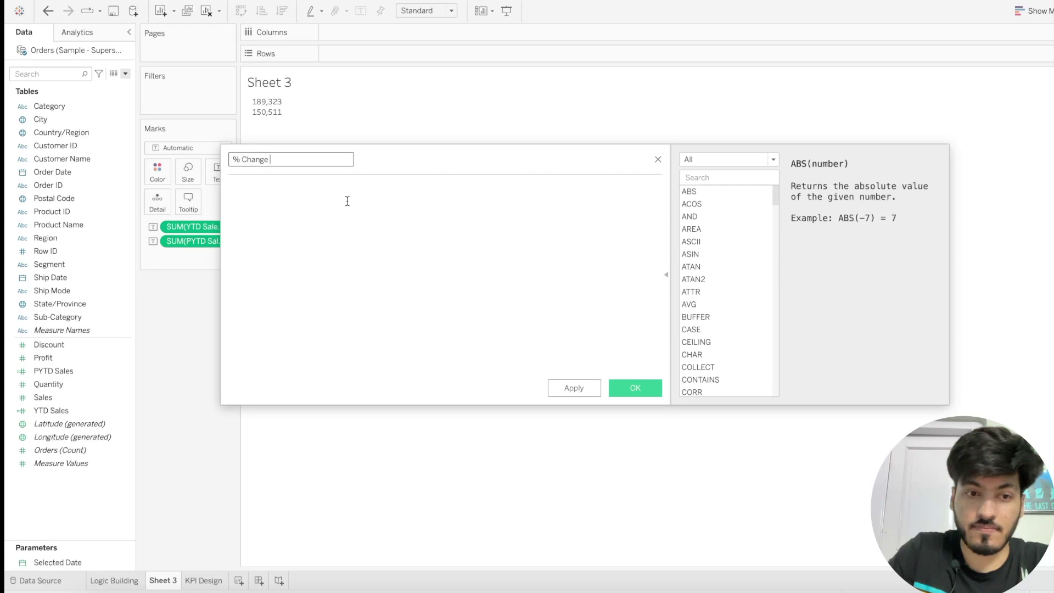
{"action": "type", "text": "YTD v"}
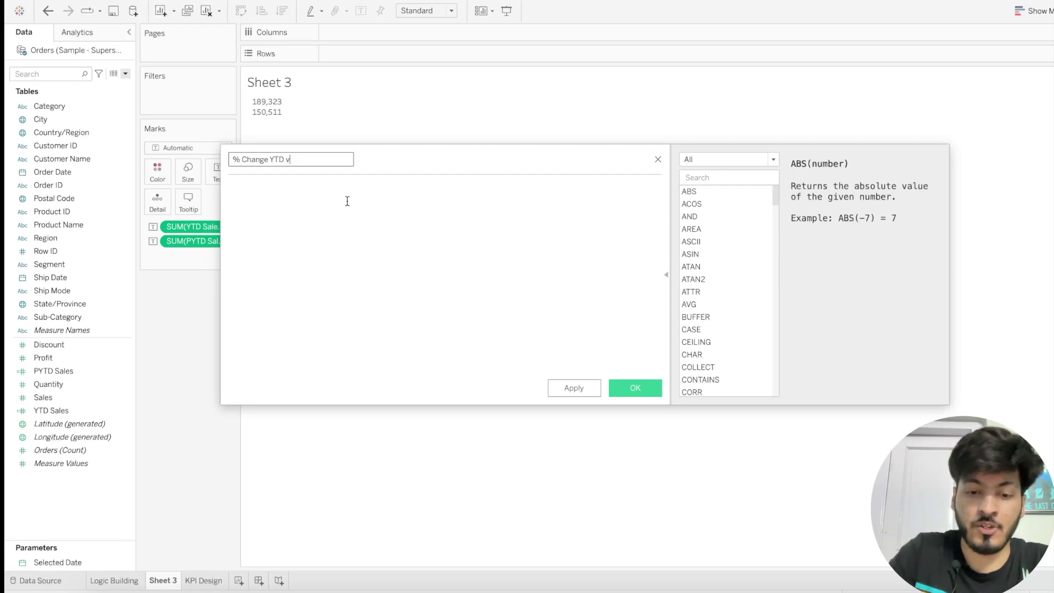
{"action": "type", "text": "s pytd"}
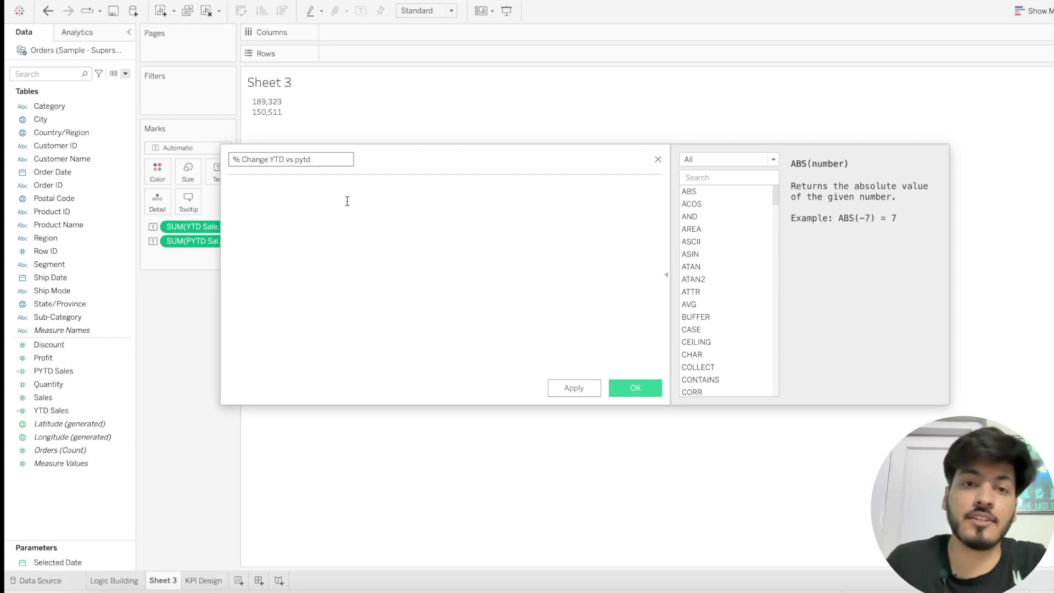
- Enter the formula SUM([YTD Sales])-SUM([PYTD Sales]) / SUM([PYTD Sales]), with the division sign on its own line
{"action": "left_click", "coordinate": [289, 193]}
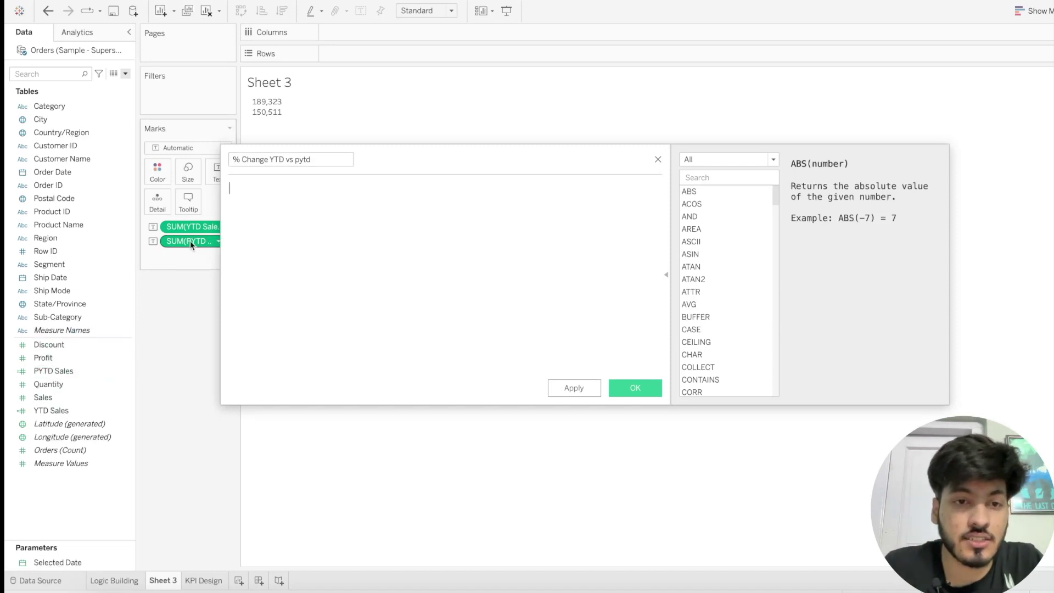
{"action": "left_click_drag", "start_coordinate": [186, 228], "coordinate": [289, 220]}
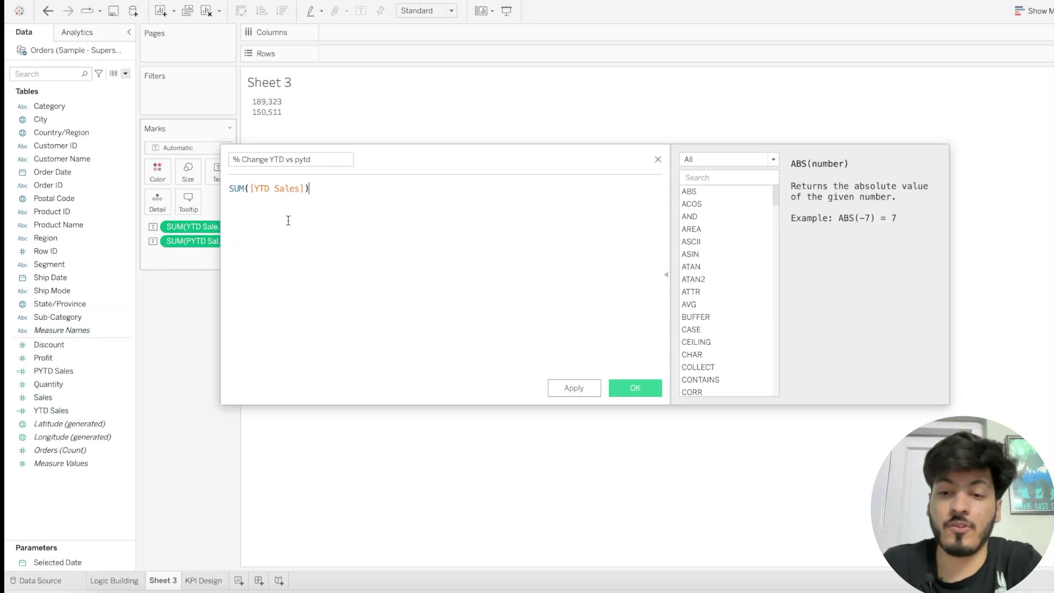
{"action": "left_click_drag", "start_coordinate": [189, 247], "coordinate": [345, 204]}
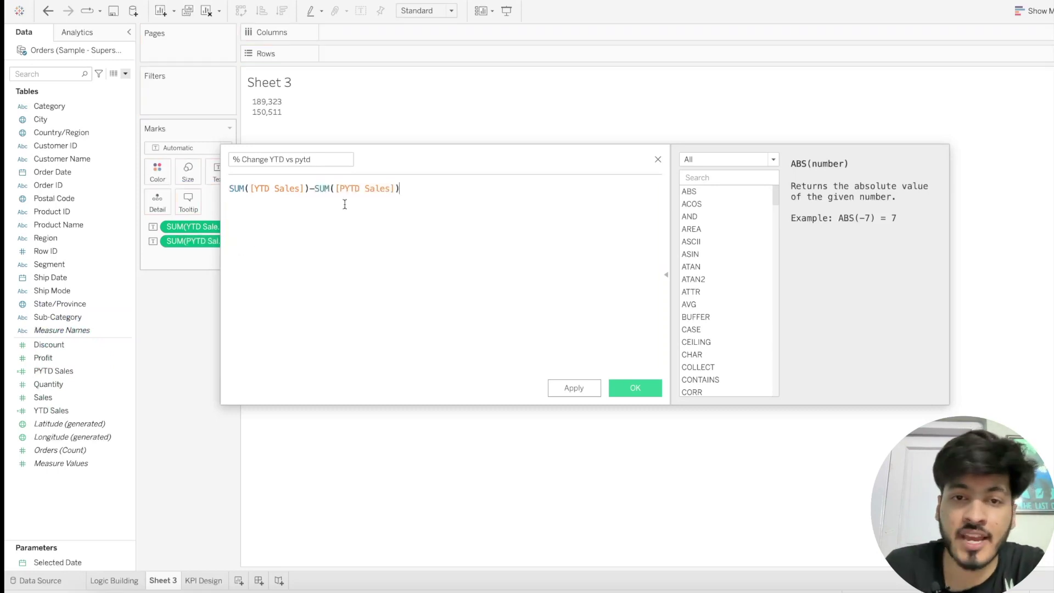
{"action": "key", "text": "Return"}
{"action": "type", "text": "/"}
{"action": "key", "text": "Return"}
{"action": "left_click_drag", "start_coordinate": [190, 241], "coordinate": [295, 228]}
- Enclose the subtraction SUM([YTD Sales])-SUM([PYTD Sales]) in parentheses and save the calculated field
{"action": "left_click", "coordinate": [405, 189]}
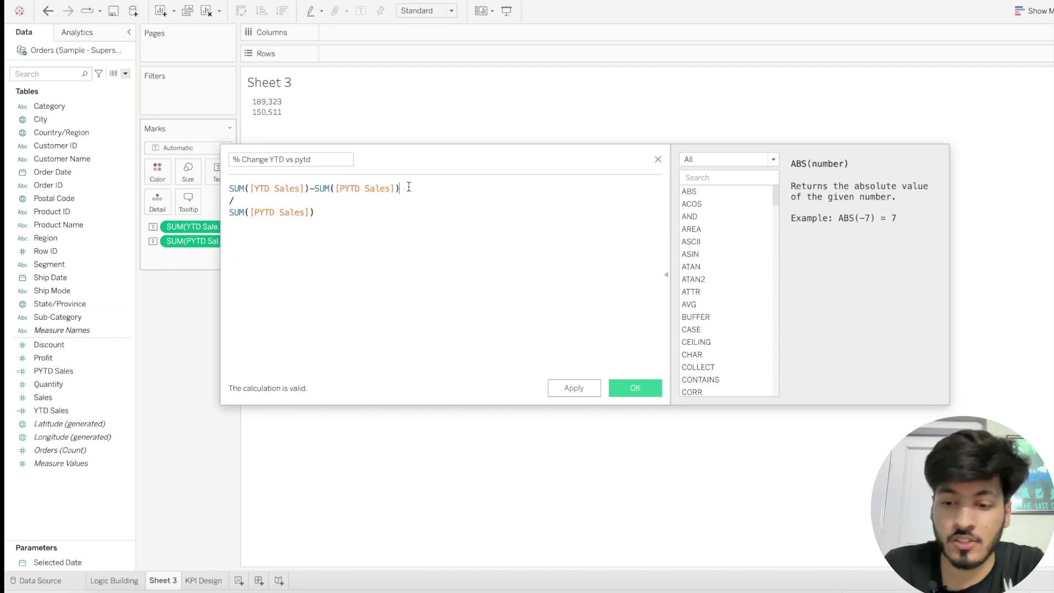
{"action": "type", "text": ")"}
{"action": "left_click", "coordinate": [231, 188]}
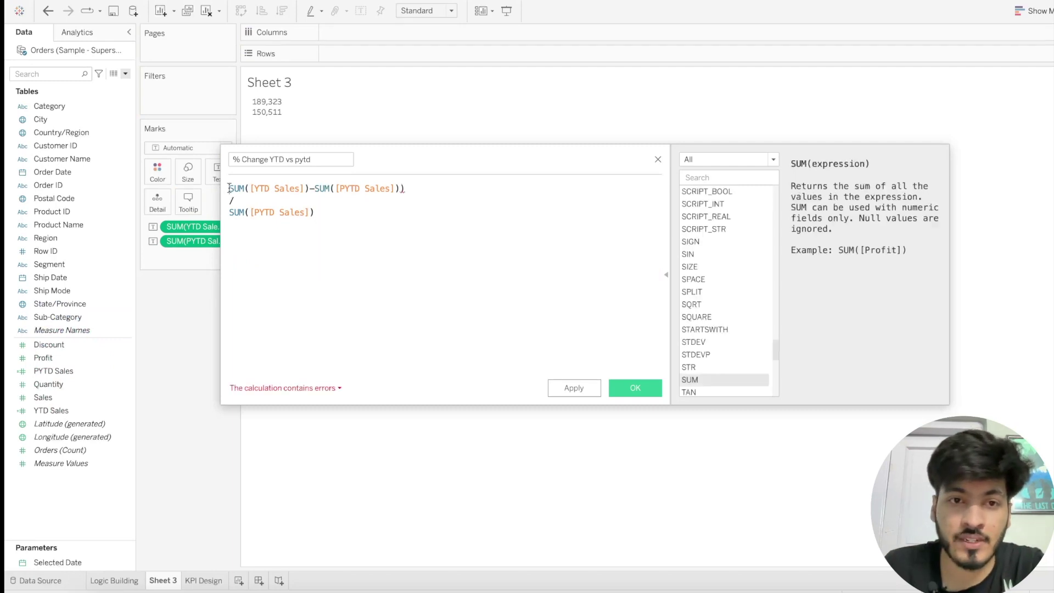
{"action": "type", "text": "("}
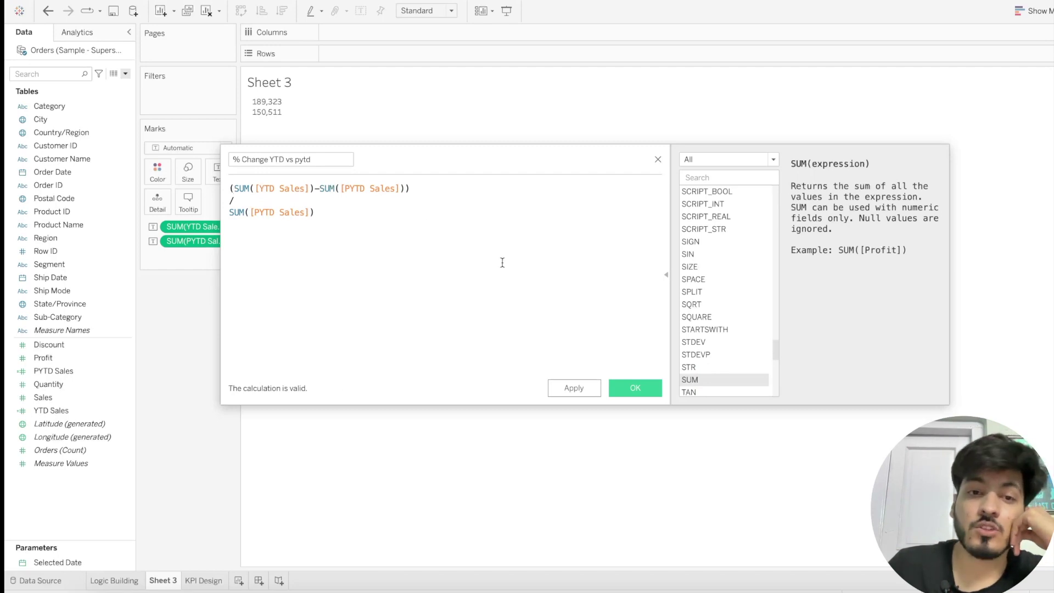
{"action": "left_click", "coordinate": [578, 390]}
{"action": "left_click", "coordinate": [622, 386]}
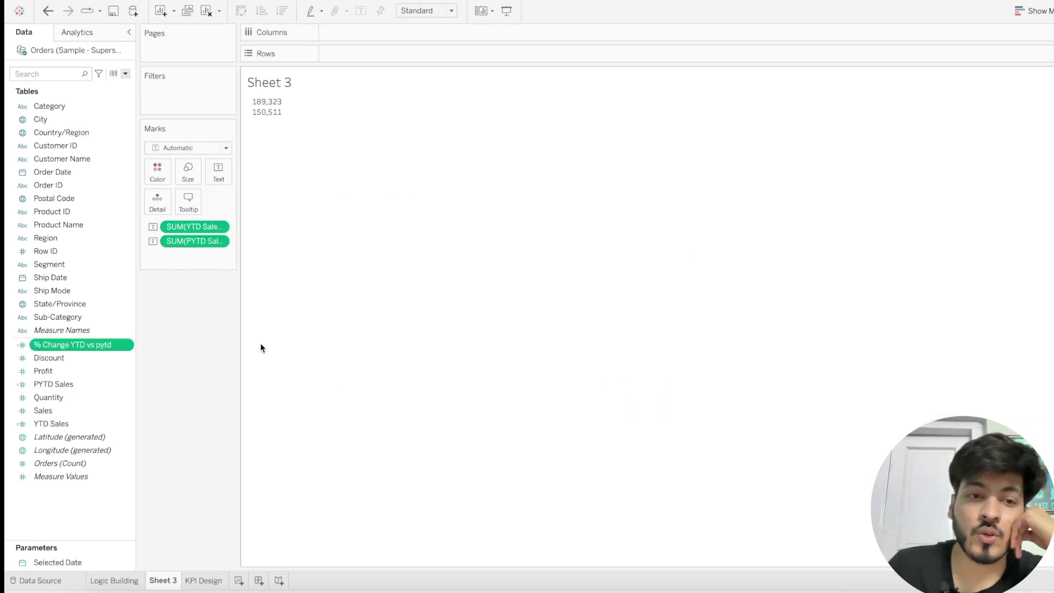
- Add % Change YTD vs pytd to Sheet 3 as text and format its numbers as Percentage
{"action": "left_click_drag", "start_coordinate": [117, 345], "coordinate": [237, 174]}
{"action": "left_click_drag", "start_coordinate": [77, 345], "coordinate": [207, 176]}
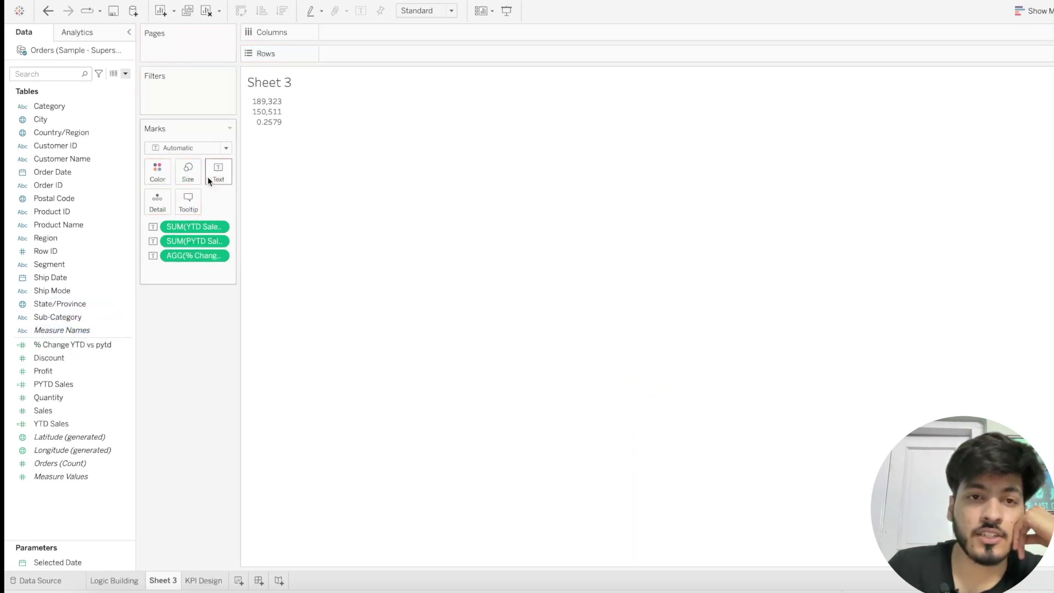
{"action": "left_click", "coordinate": [222, 255]}
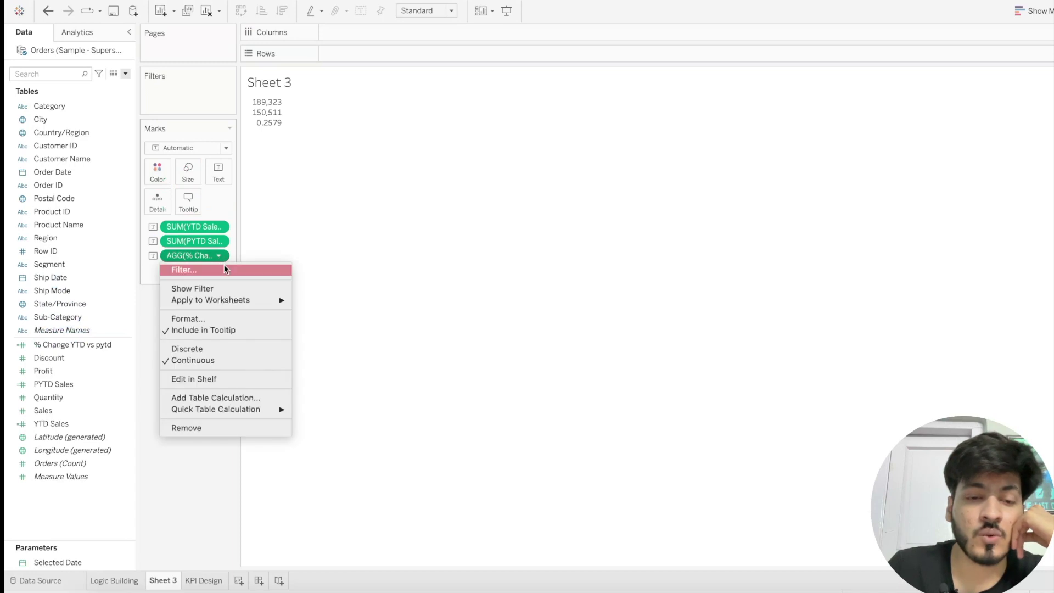
{"action": "left_click", "coordinate": [199, 318]}
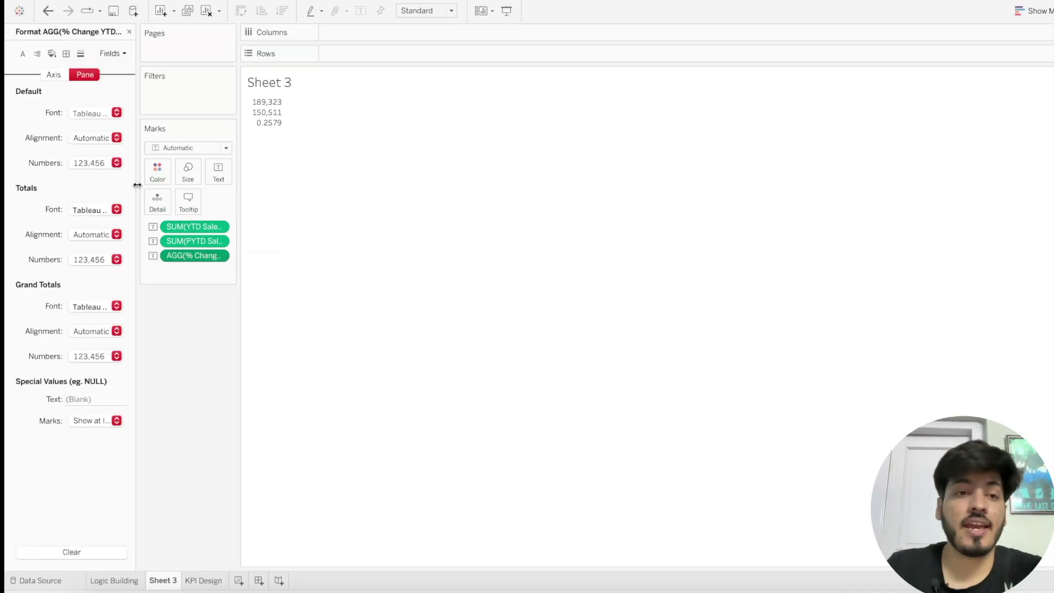
{"action": "left_click", "coordinate": [95, 163]}
{"action": "left_click", "coordinate": [106, 249]}
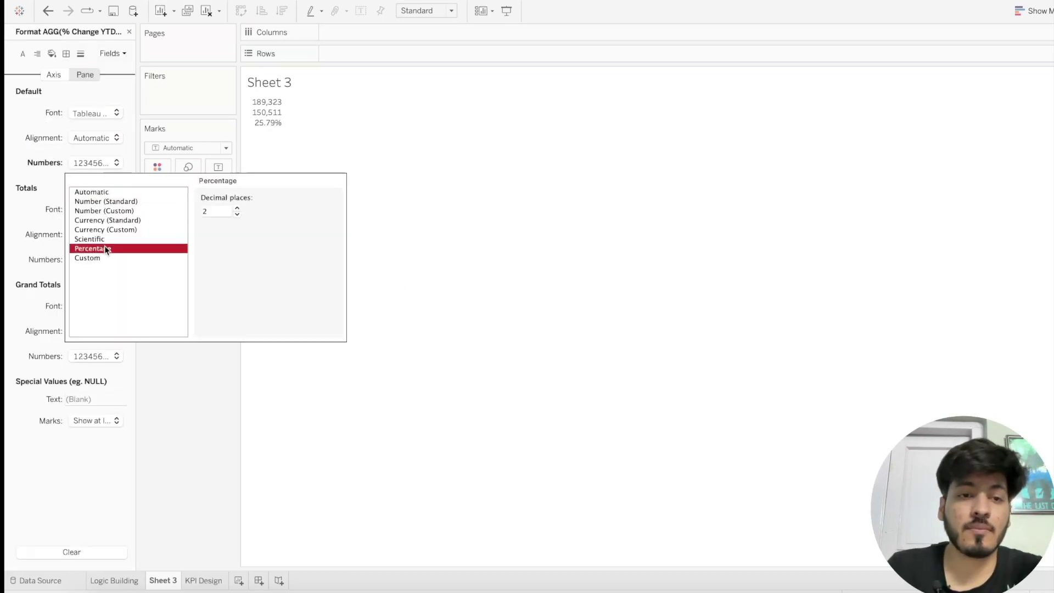
- Set the % change field's number format to the custom format +0.00%;-0.00% and close the formatting pane
{"action": "left_click", "coordinate": [125, 259]}
{"action": "left_click", "coordinate": [203, 214]}
{"action": "type", "text": "+0.00%"}
{"action": "left_click_drag", "start_coordinate": [227, 213], "coordinate": [209, 209]}
{"action": "key", "text": "ctrl+c"}
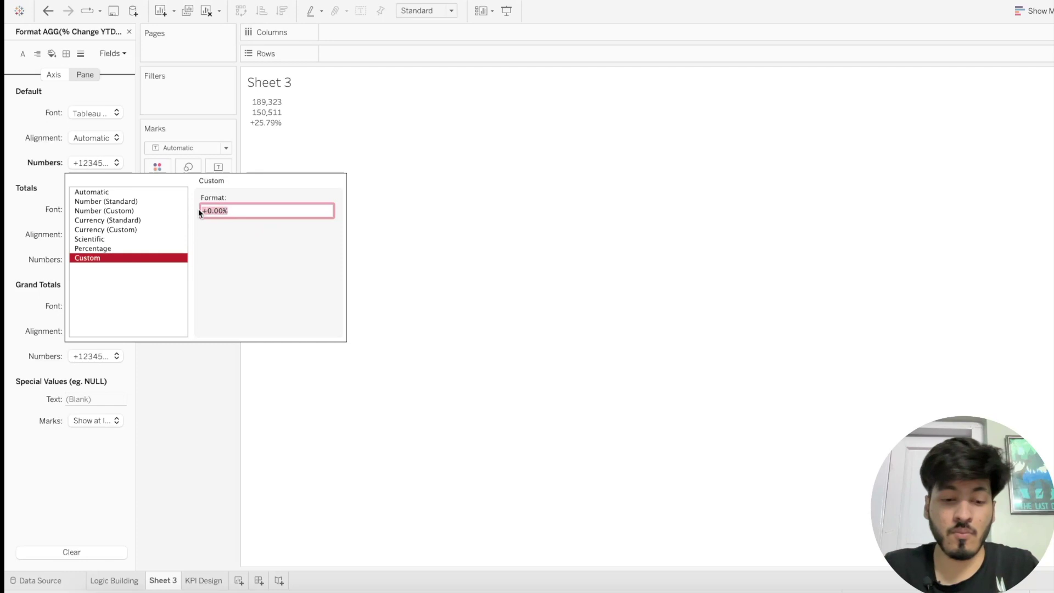
{"action": "left_click", "coordinate": [240, 212]}
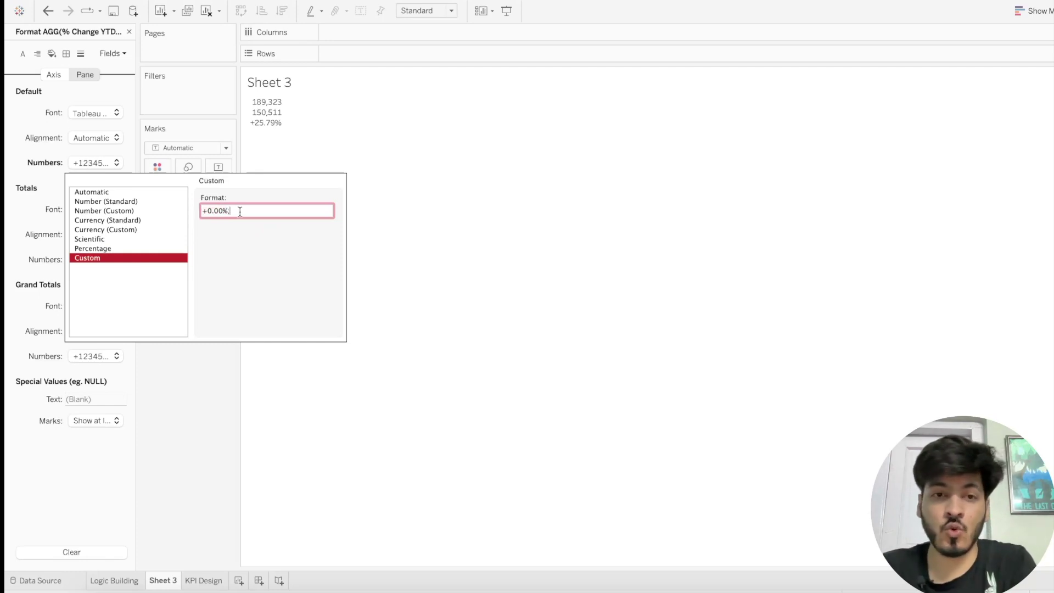
{"action": "key", "text": "ctrl+v"}
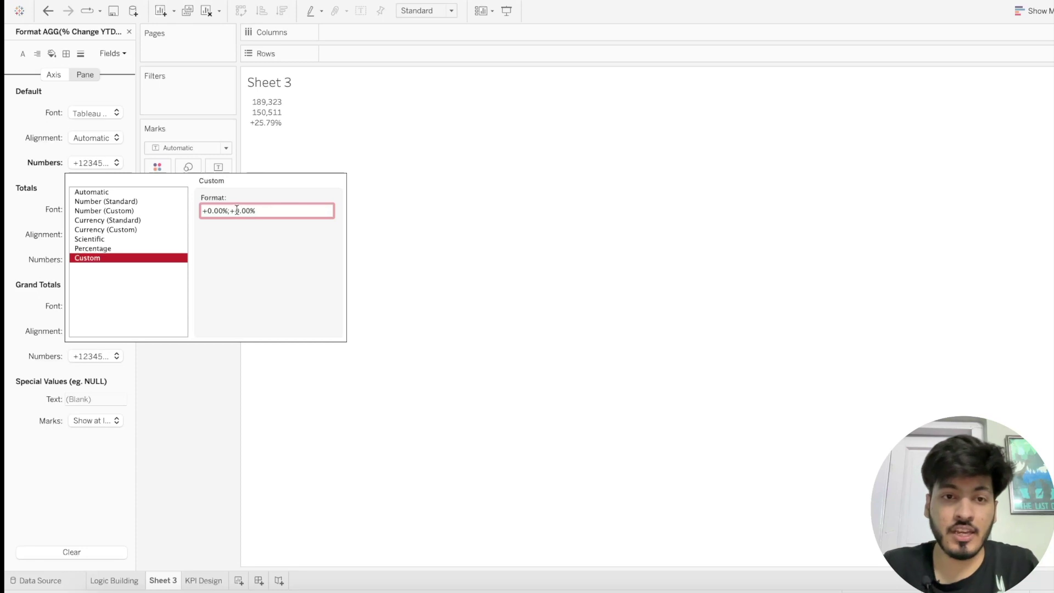
{"action": "type", "text": "-"}
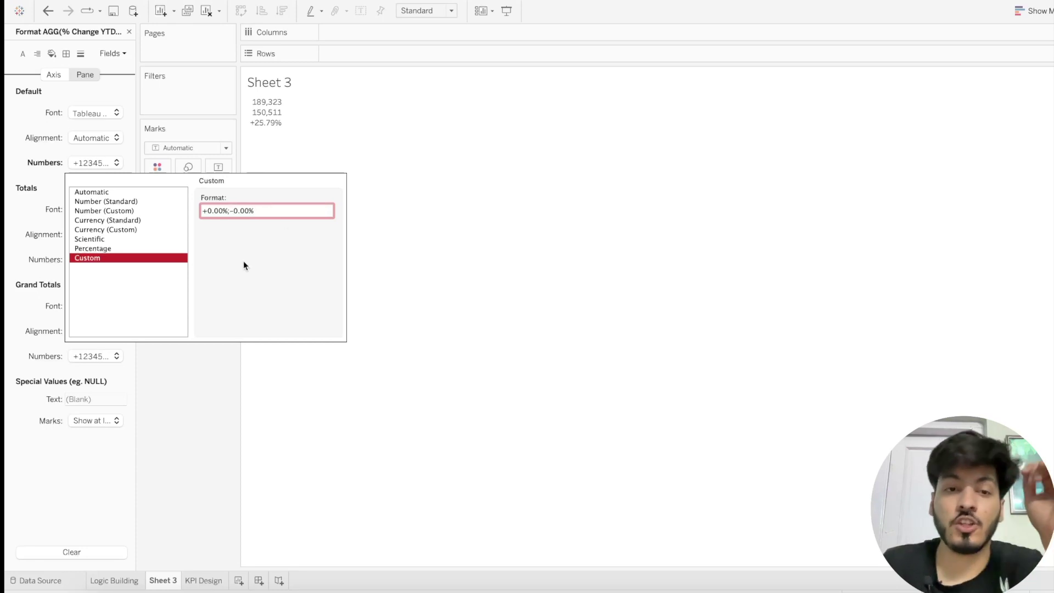
{"action": "left_click", "coordinate": [218, 245]}
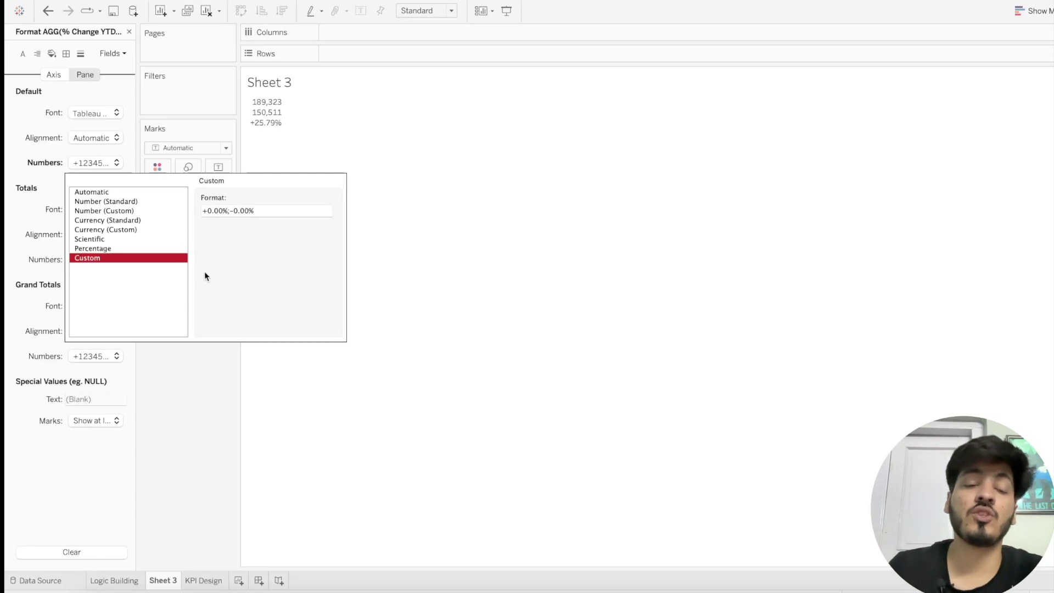
{"action": "left_click", "coordinate": [212, 373]}
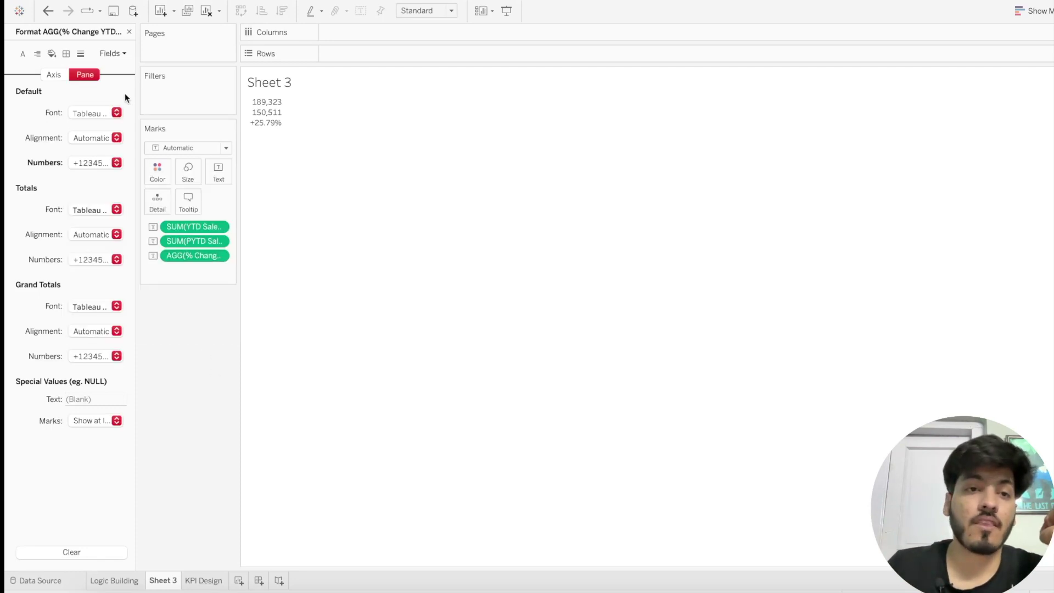
{"action": "left_click", "coordinate": [128, 32]}
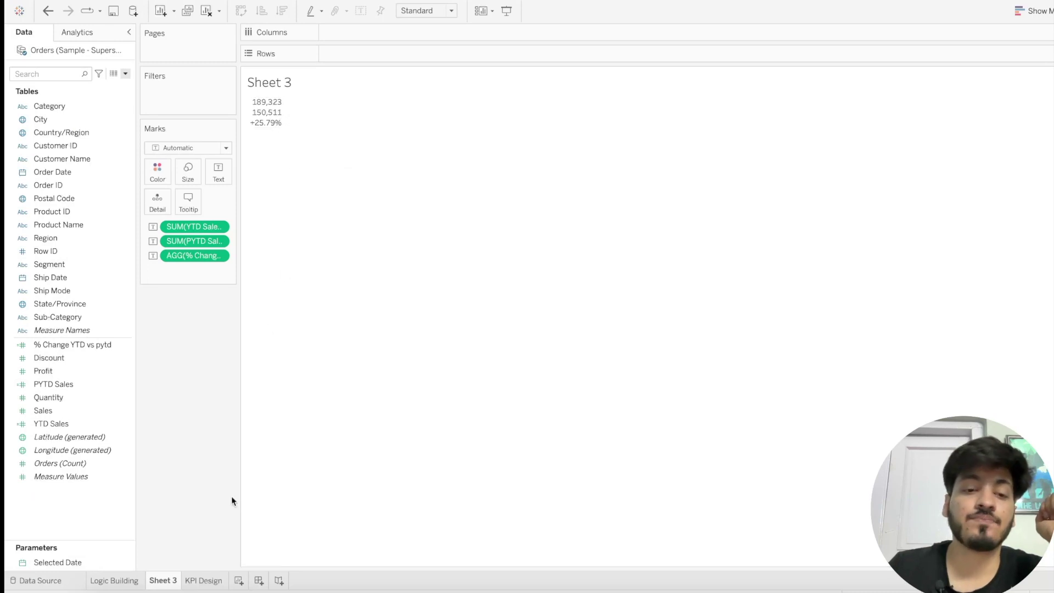
- On the KPI Design sheet, plot SUM(Sales) as rows against the continuous month of Order Date as columns
{"action": "left_click", "coordinate": [208, 582]}
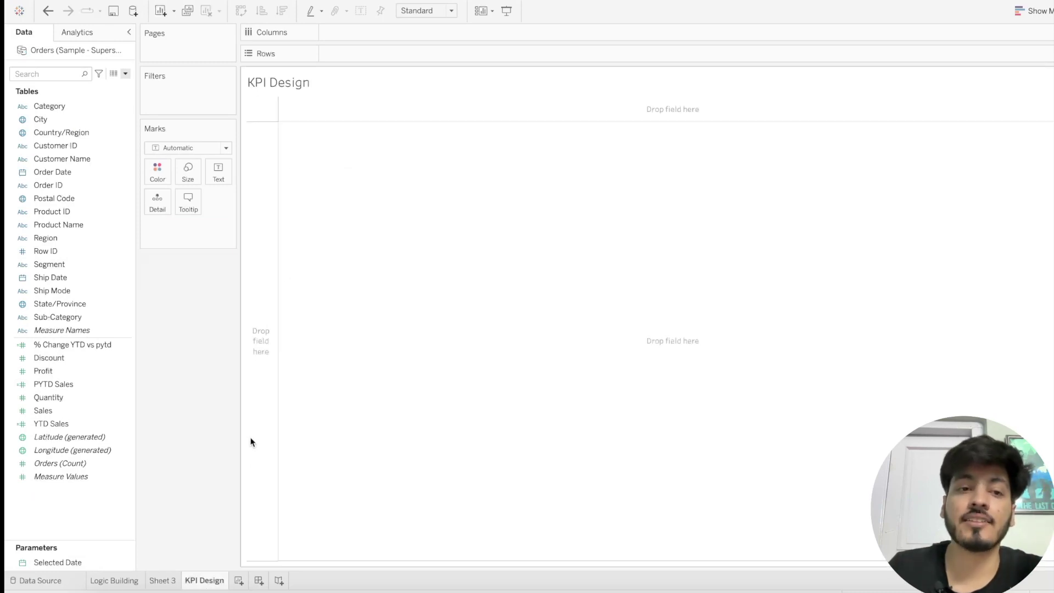
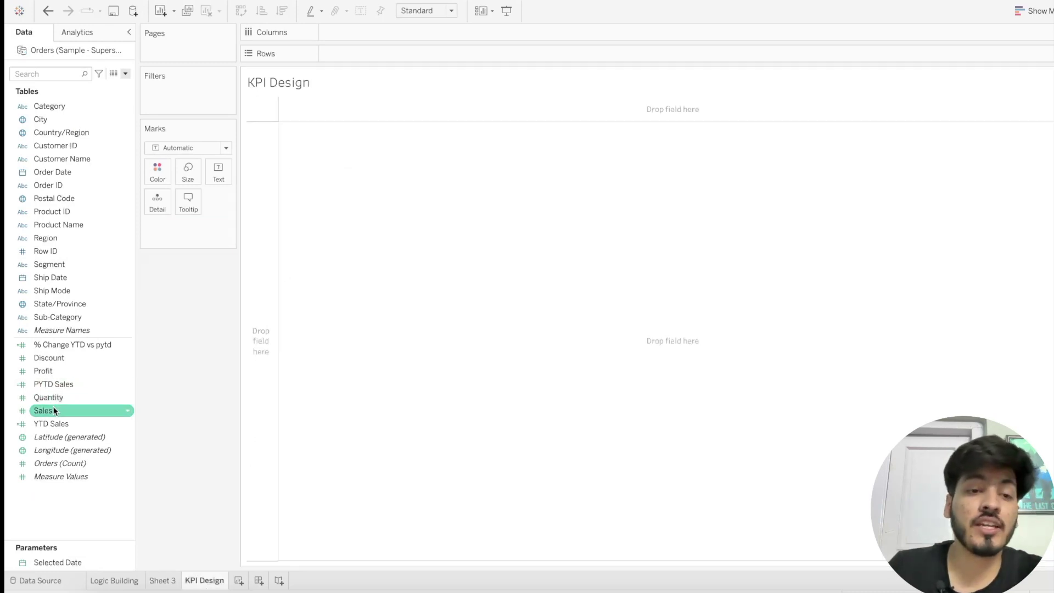
{"action": "left_click_drag", "start_coordinate": [58, 411], "coordinate": [349, 49]}
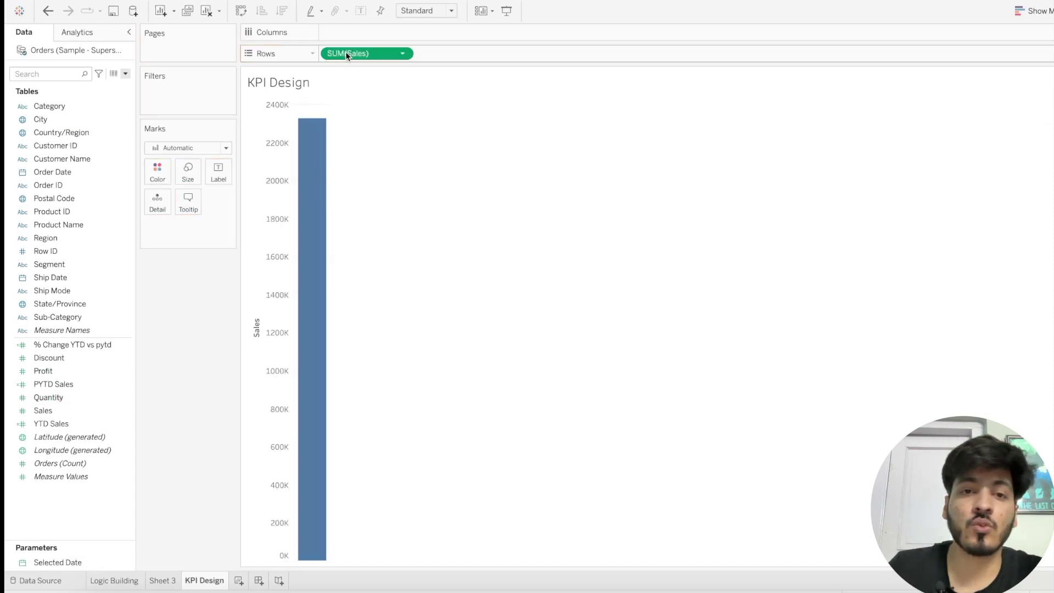
{"action": "left_click_drag", "start_coordinate": [64, 174], "coordinate": [346, 34]}
{"action": "left_click", "coordinate": [403, 32]}
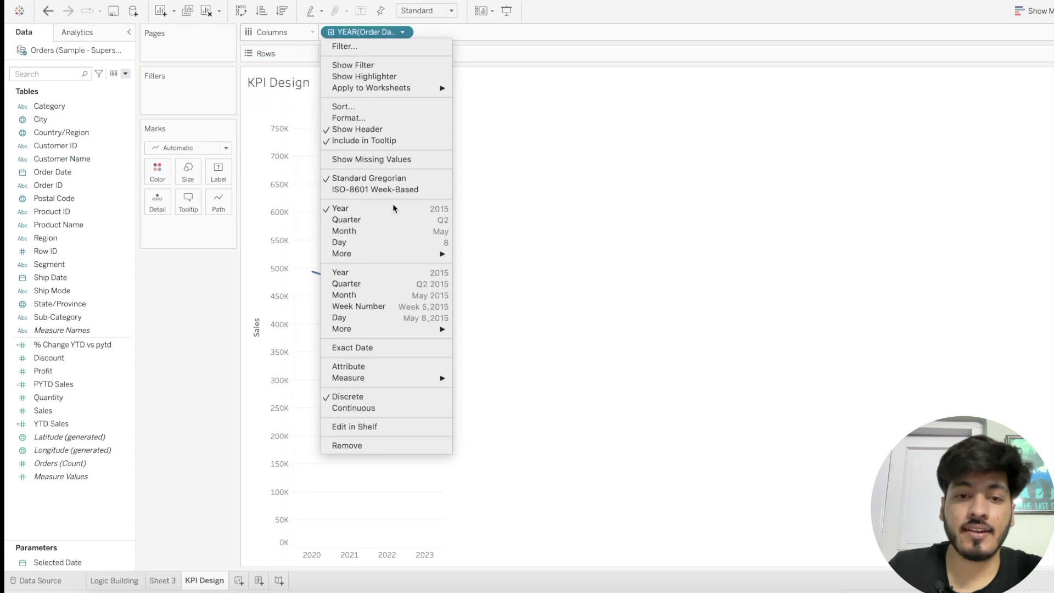
{"action": "left_click", "coordinate": [364, 348]}
{"action": "left_click", "coordinate": [401, 33]}
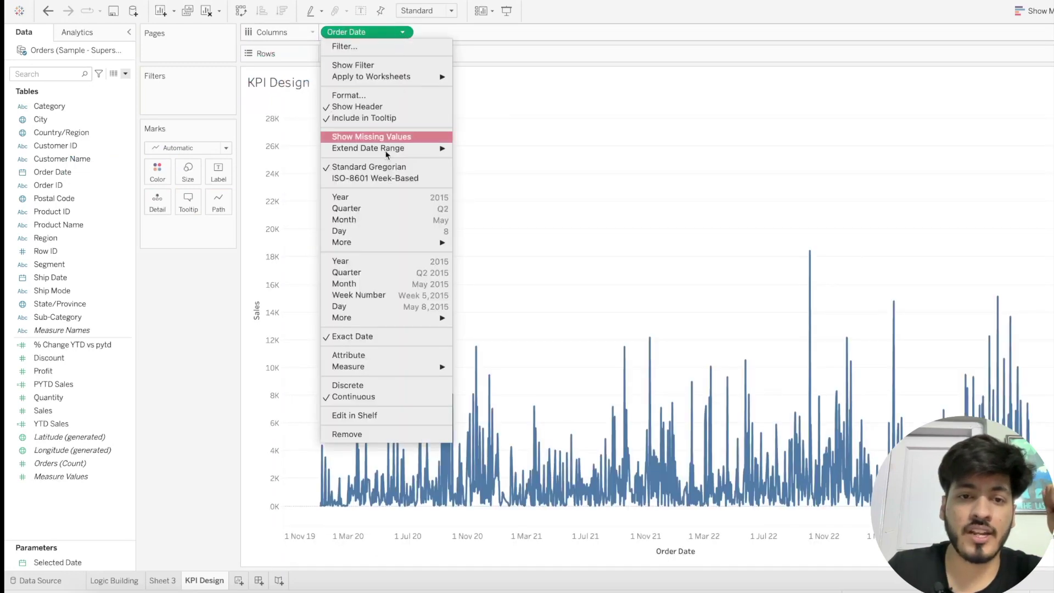
{"action": "left_click", "coordinate": [358, 284]}
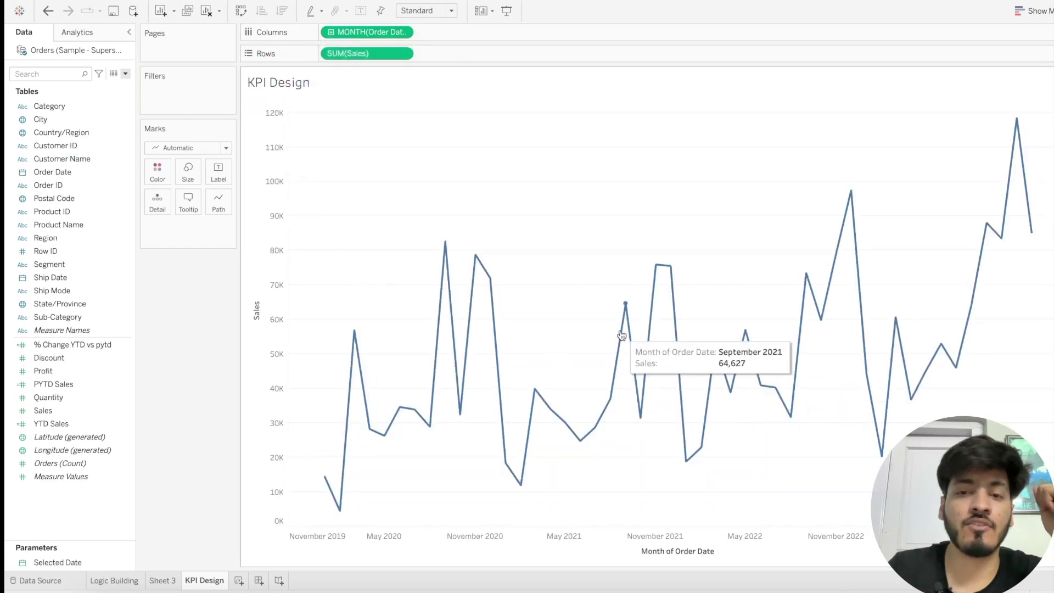
- Create a calculated field named Date Filter with the formula [Order Date]=[Selected Date ] and save it
{"action": "left_click", "coordinate": [126, 74]}
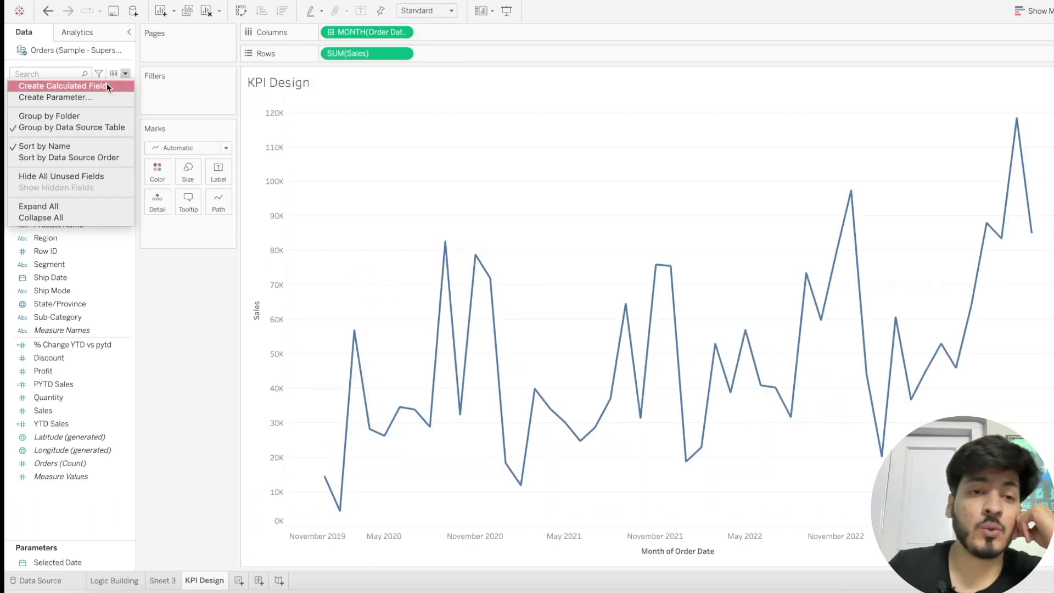
{"action": "left_click", "coordinate": [106, 84]}
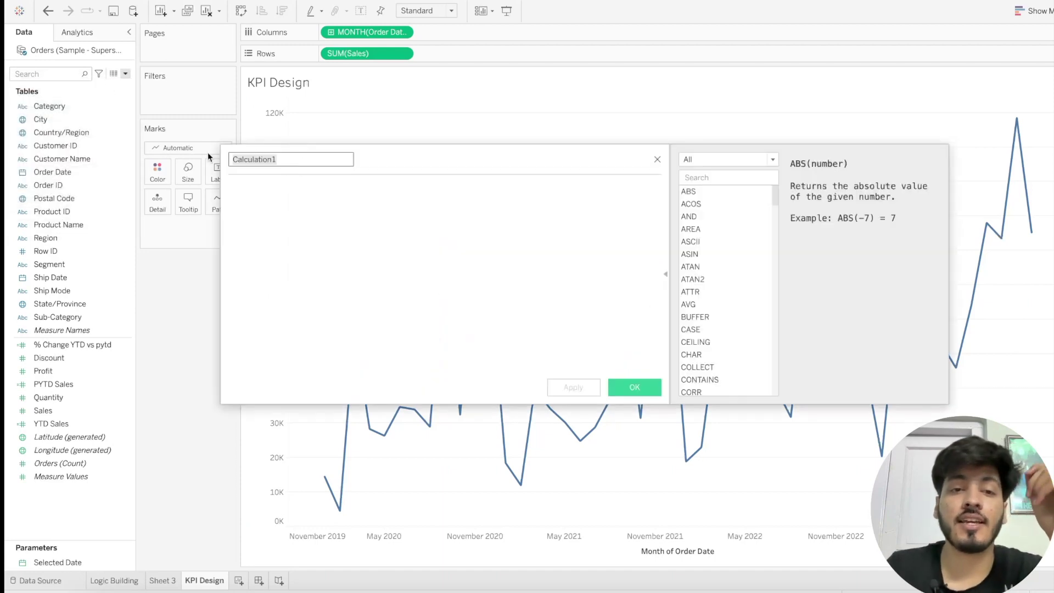
{"action": "type", "text": "Date Filter"}
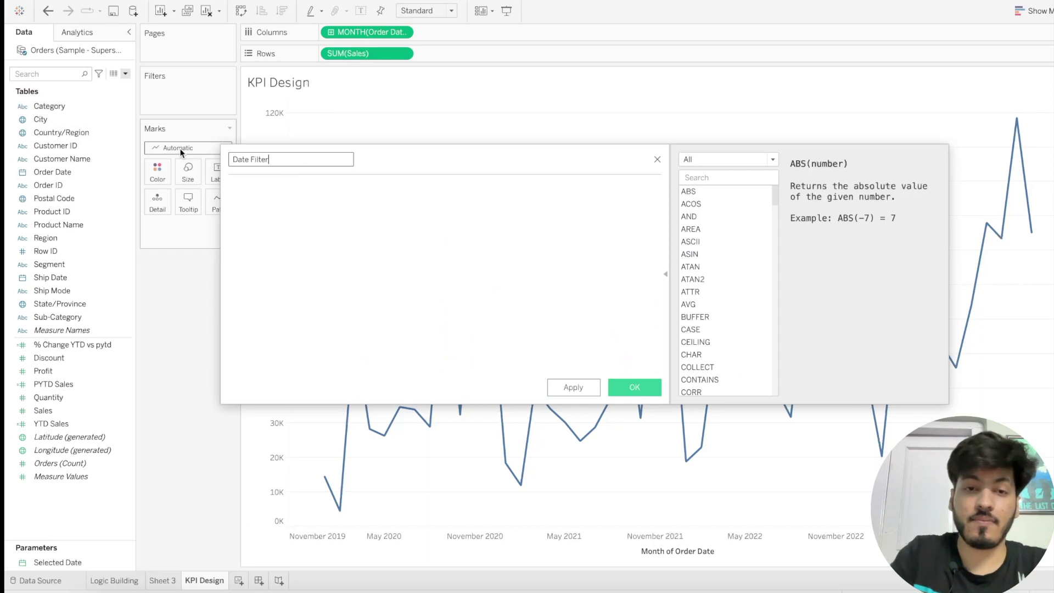
{"action": "left_click", "coordinate": [288, 220]}
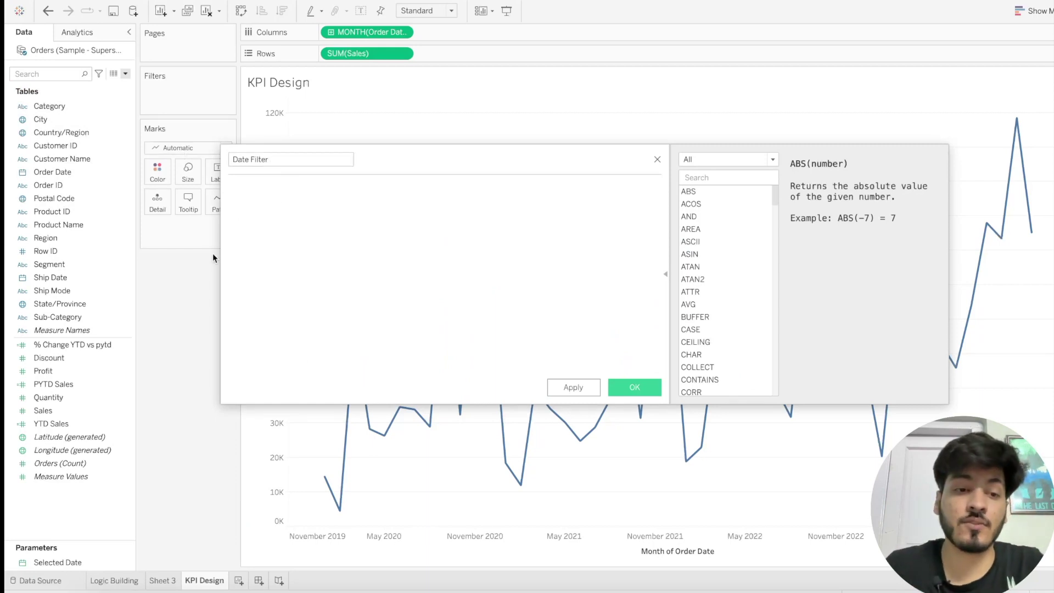
{"action": "left_click_drag", "start_coordinate": [71, 172], "coordinate": [291, 204]}
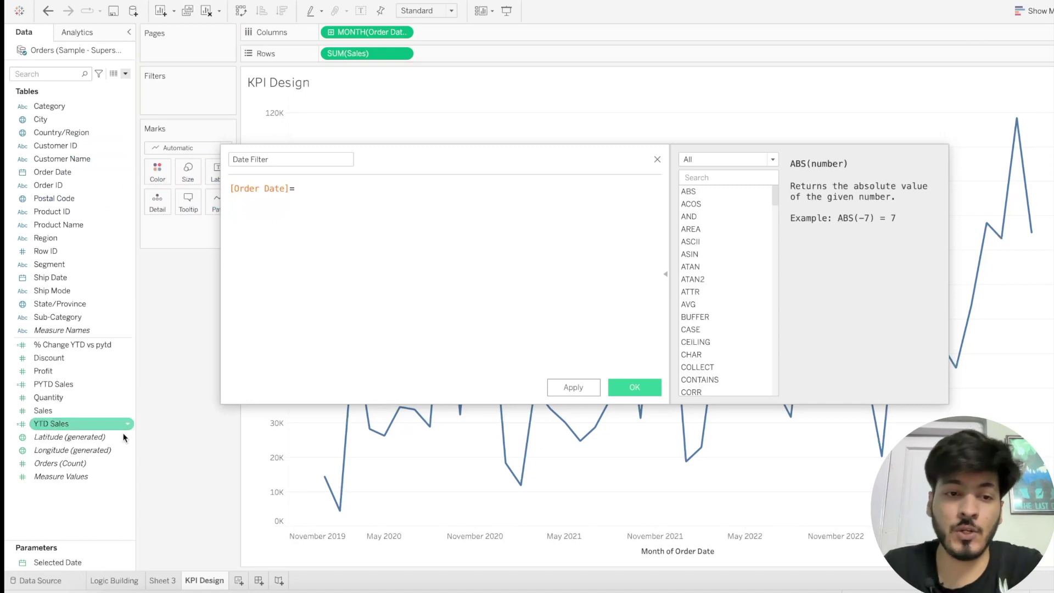
{"action": "left_click_drag", "start_coordinate": [80, 559], "coordinate": [386, 209]}
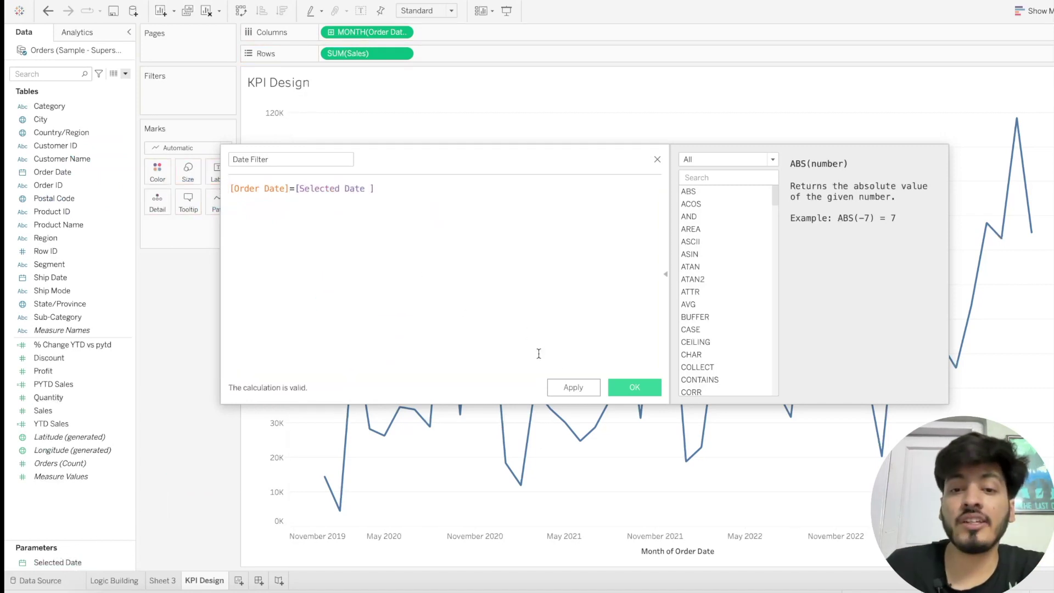
{"action": "left_click", "coordinate": [573, 387]}
{"action": "left_click", "coordinate": [620, 383]}
- Filter the KPI Design sheet by Date Filter, keeping only True
{"action": "left_click_drag", "start_coordinate": [61, 172], "coordinate": [170, 96]}
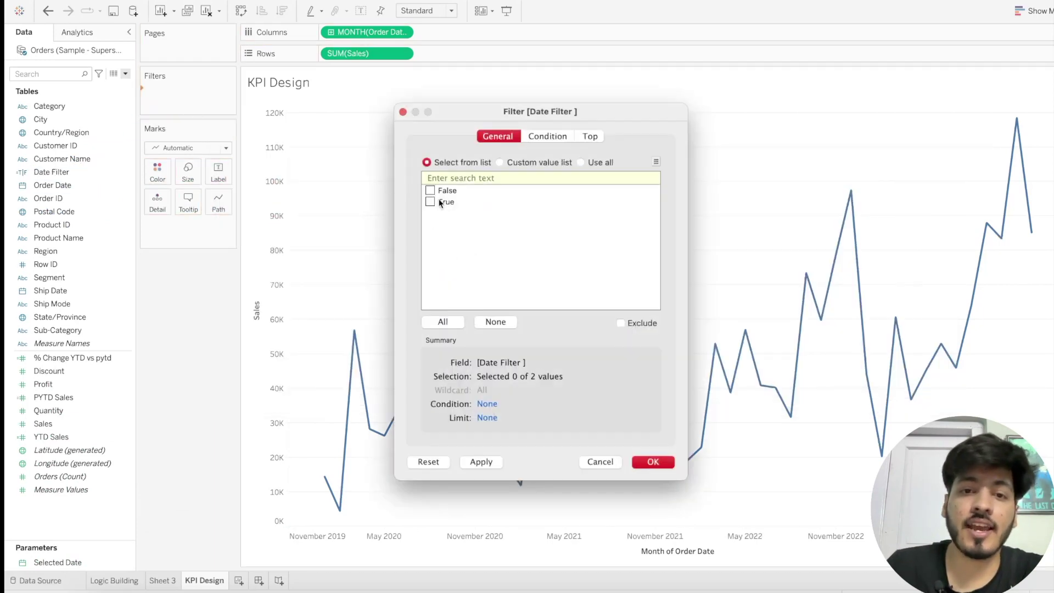
{"action": "left_click", "coordinate": [653, 461]}
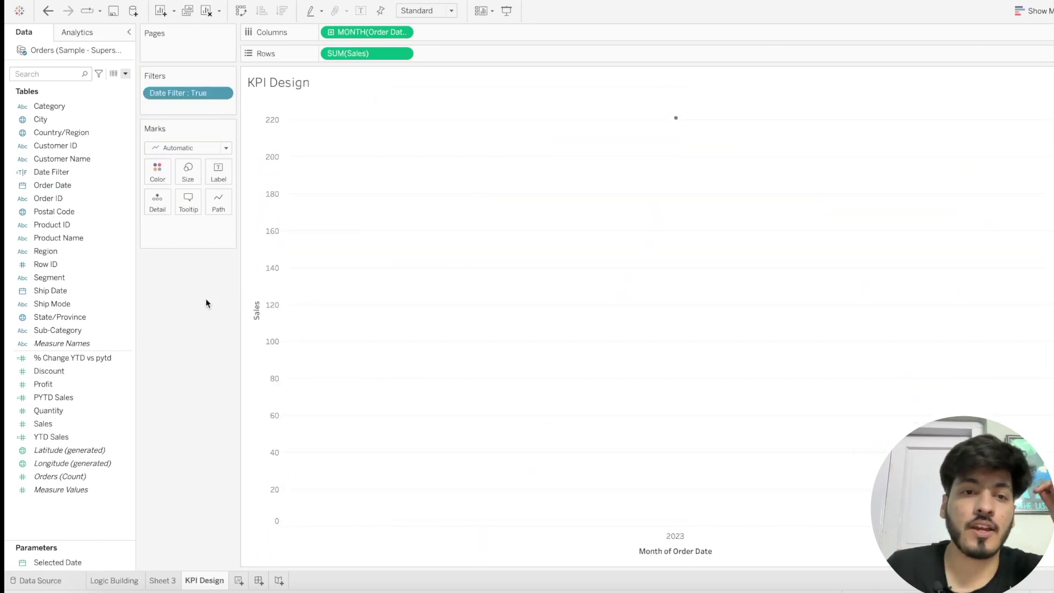
{"action": "left_click", "coordinate": [222, 93]}
{"action": "left_click", "coordinate": [196, 285]}
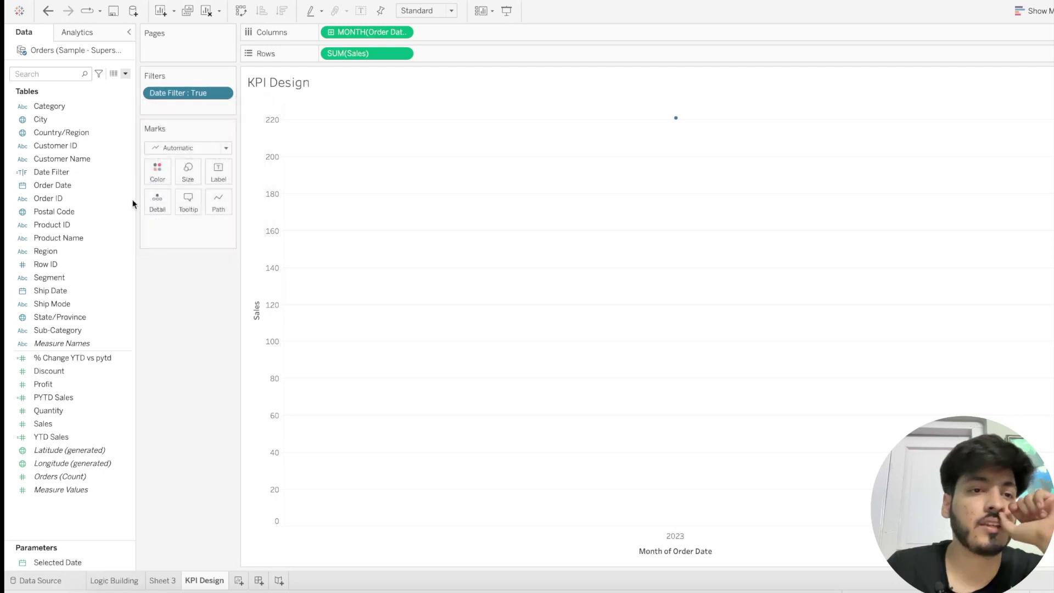
- Change the Date Filter formula to [Order Date]<=[Selected Date ] and save the calculated field
{"action": "right_click", "coordinate": [129, 172]}
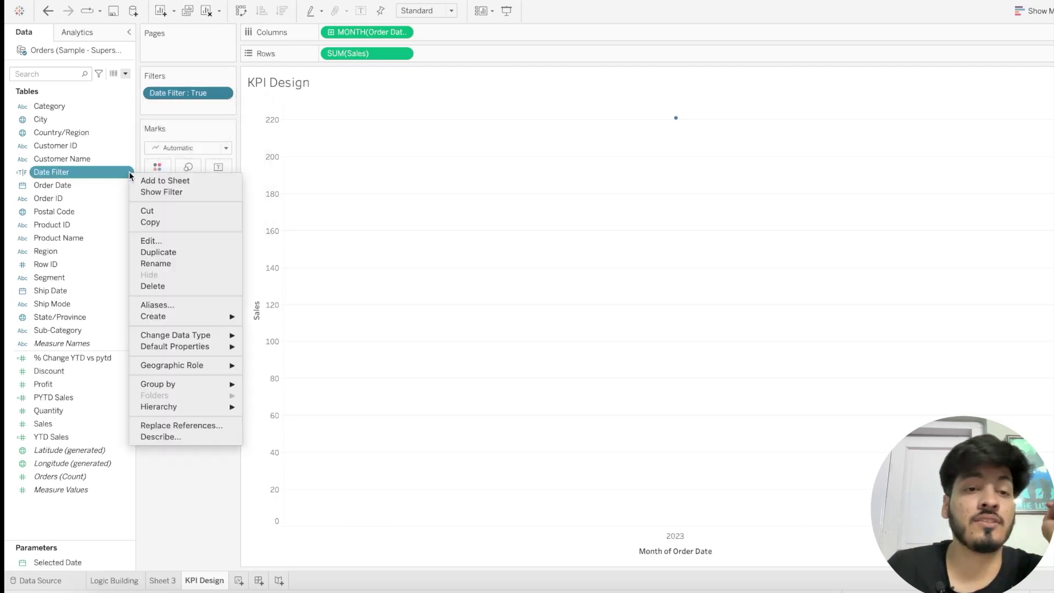
{"action": "left_click", "coordinate": [157, 239]}
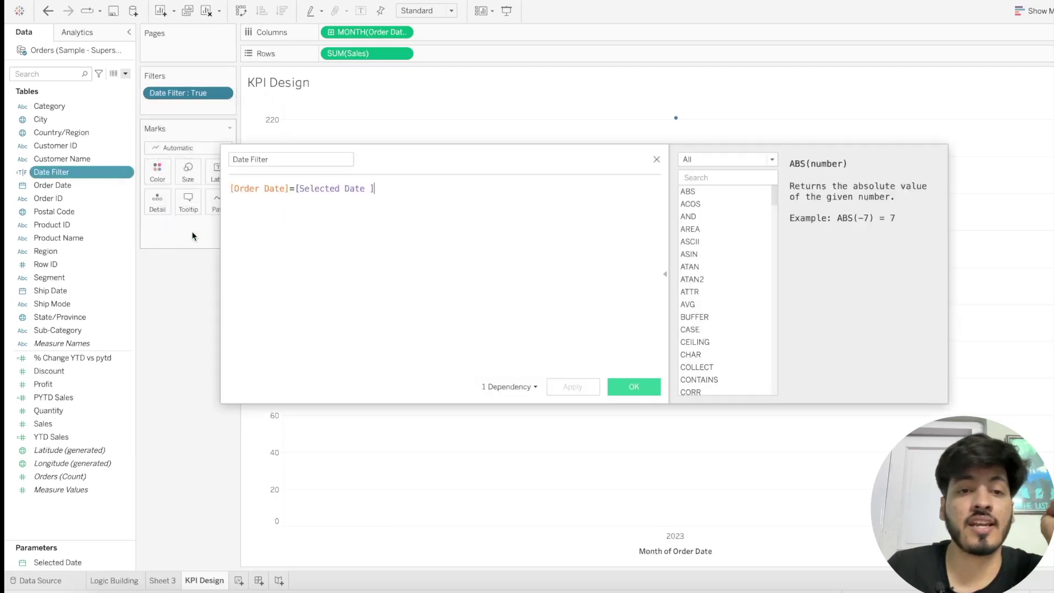
{"action": "left_click", "coordinate": [293, 190]}
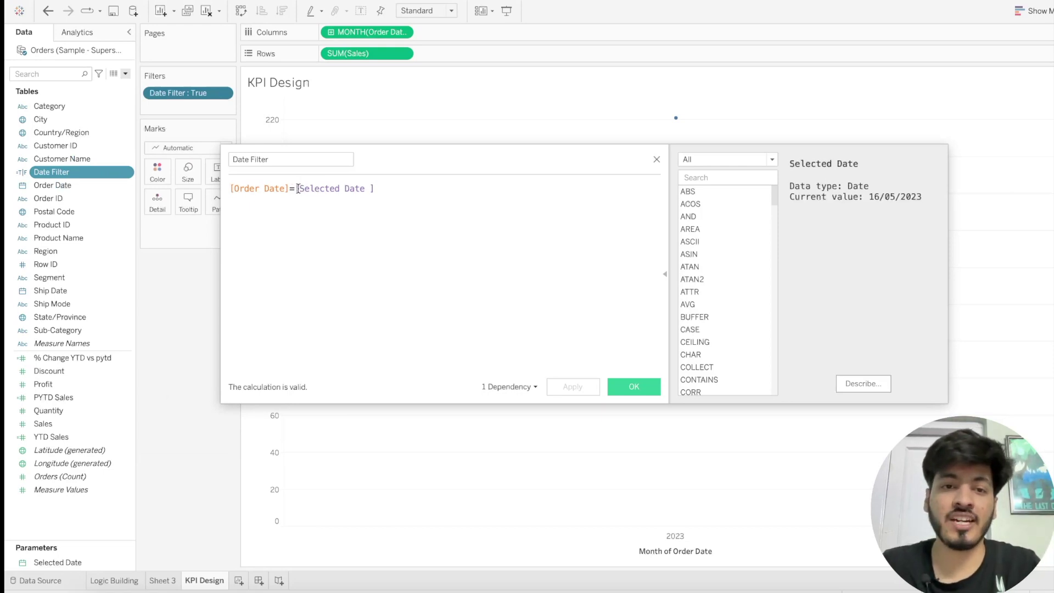
{"action": "type", "text": "<"}
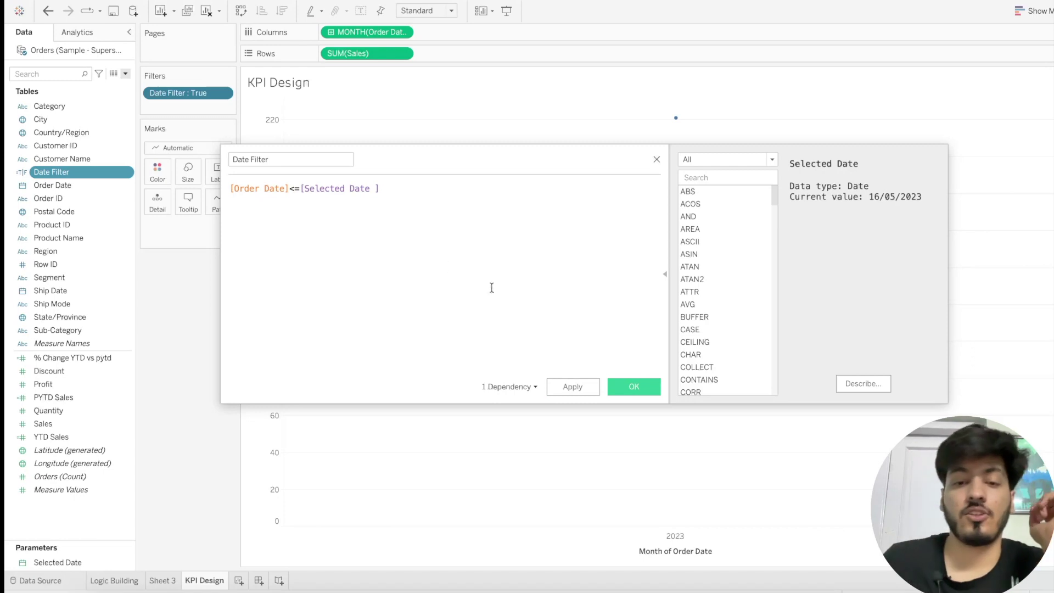
{"action": "left_click", "coordinate": [572, 387]}
{"action": "left_click", "coordinate": [623, 387]}
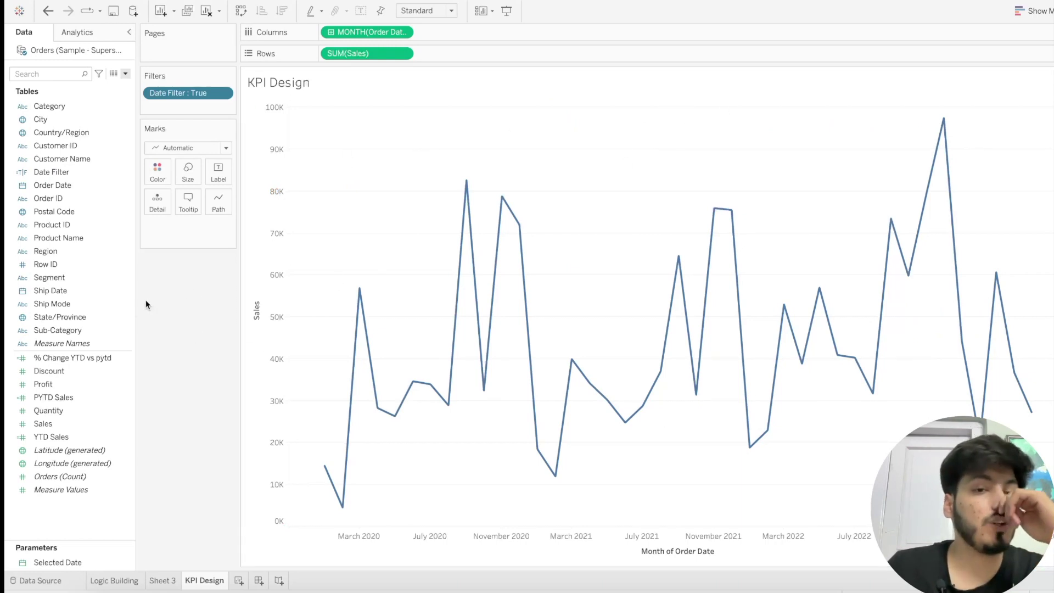
- Add % Change YTD vs pytd, PYTD Sales and YTD Sales together to the marks as Detail
{"action": "left_click", "coordinate": [72, 356]}
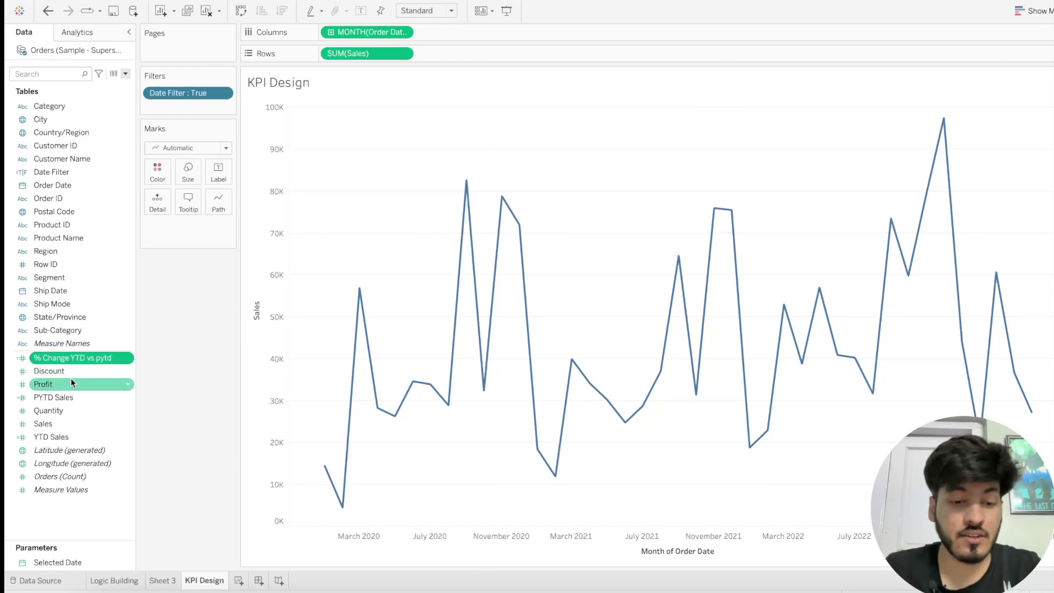
{"action": "left_click", "coordinate": [73, 398], "text": "ctrl"}
{"action": "left_click", "coordinate": [65, 435], "text": "ctrl"}
{"action": "left_click_drag", "start_coordinate": [64, 433], "coordinate": [158, 208]}
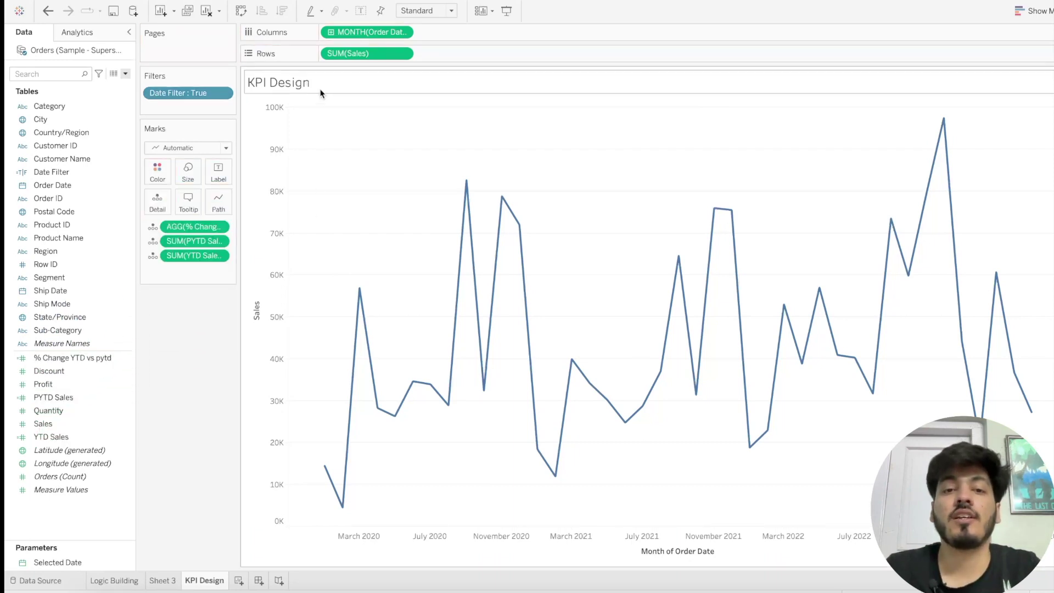
- Set the sales line's color to a custom muted purple with RGB values 162, 141, 167 (hex A28DA7)
{"action": "left_click", "coordinate": [159, 172]}
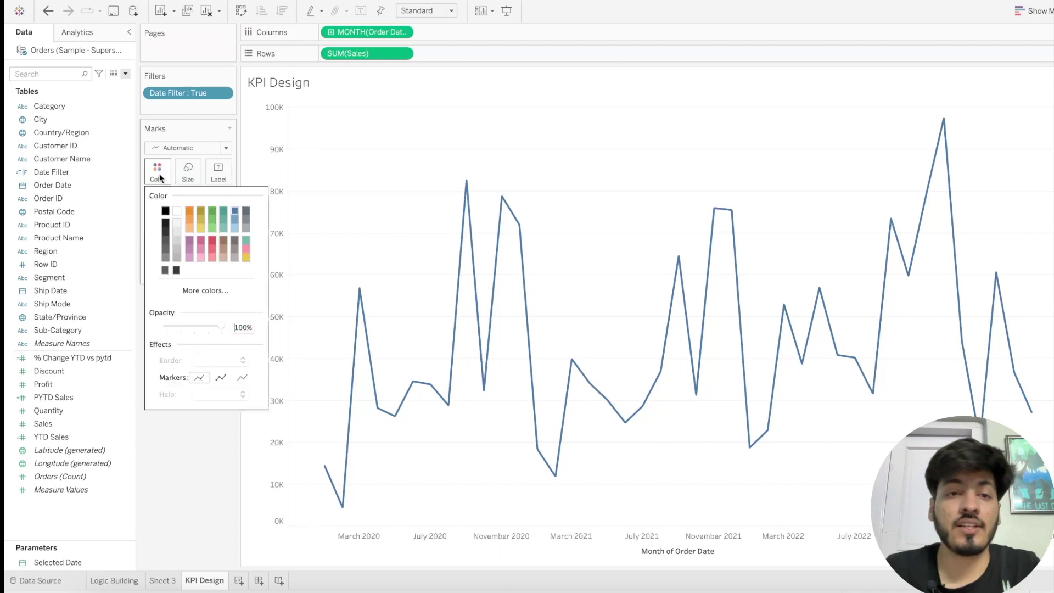
{"action": "left_click", "coordinate": [200, 291]}
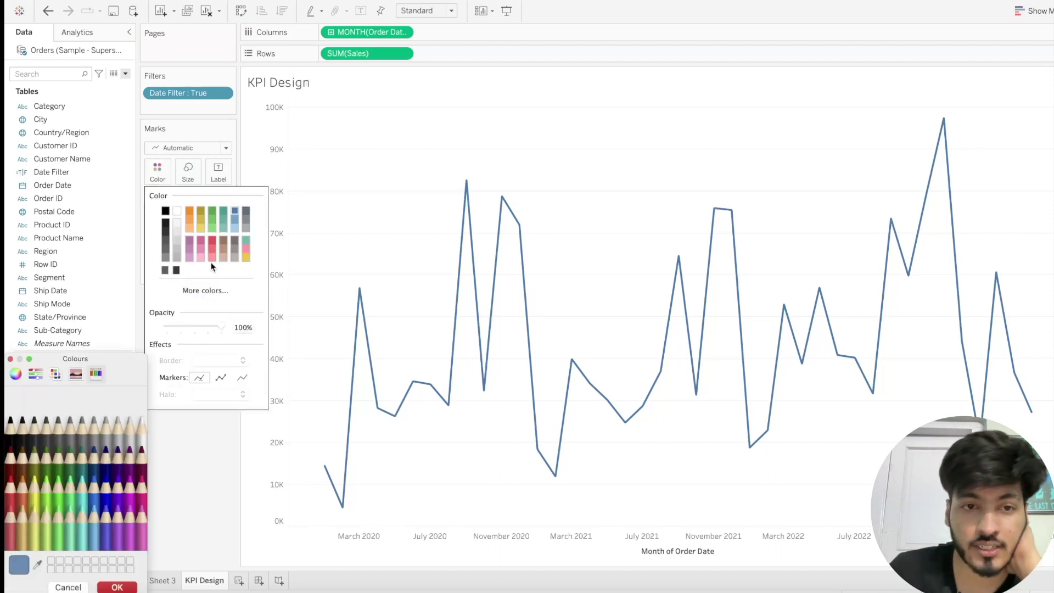
{"action": "left_click", "coordinate": [26, 375]}
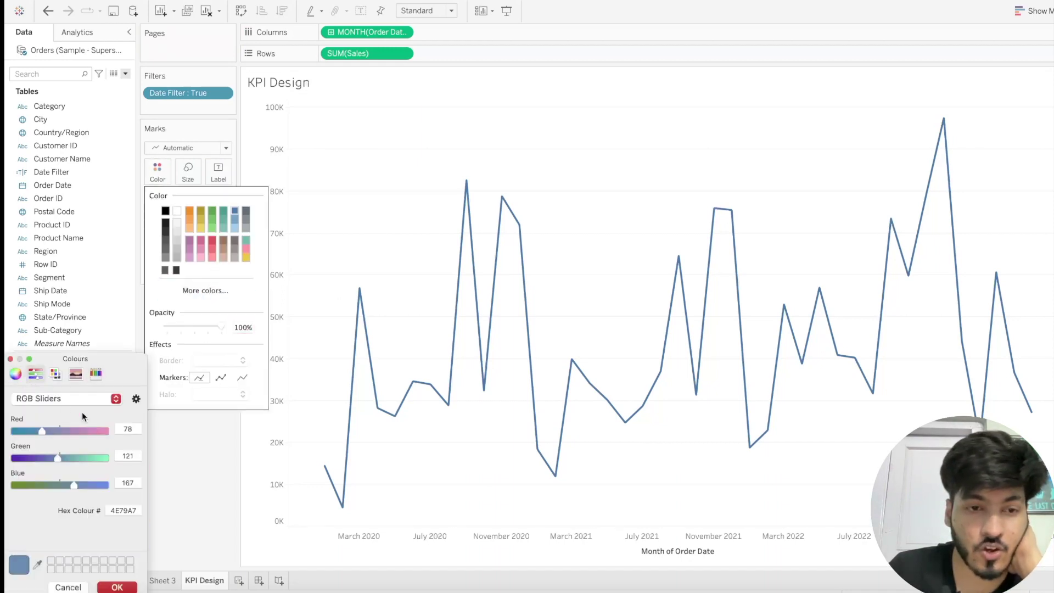
{"action": "left_click", "coordinate": [90, 431]}
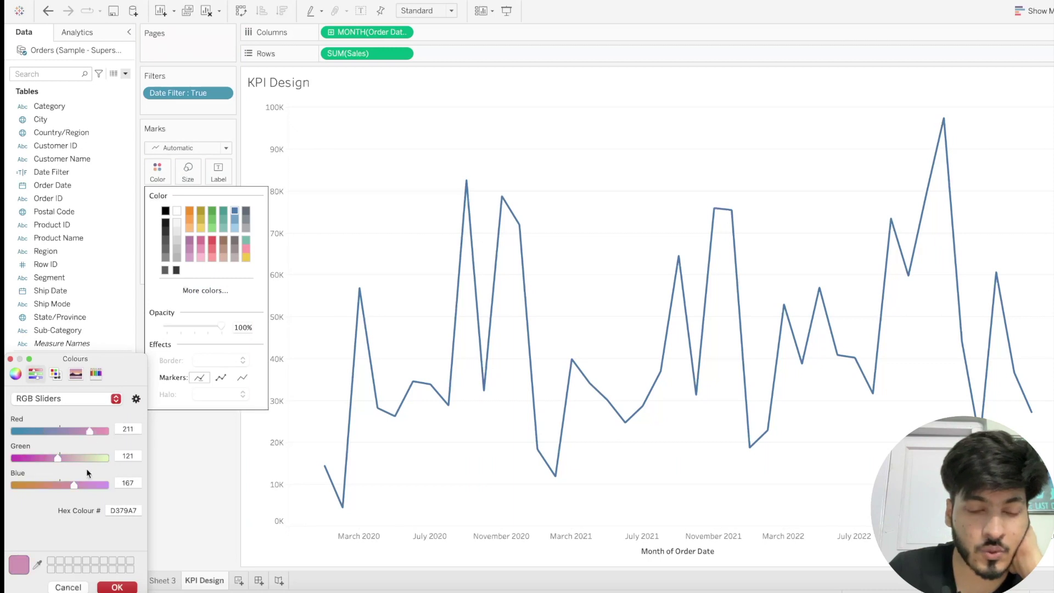
{"action": "left_click", "coordinate": [102, 432]}
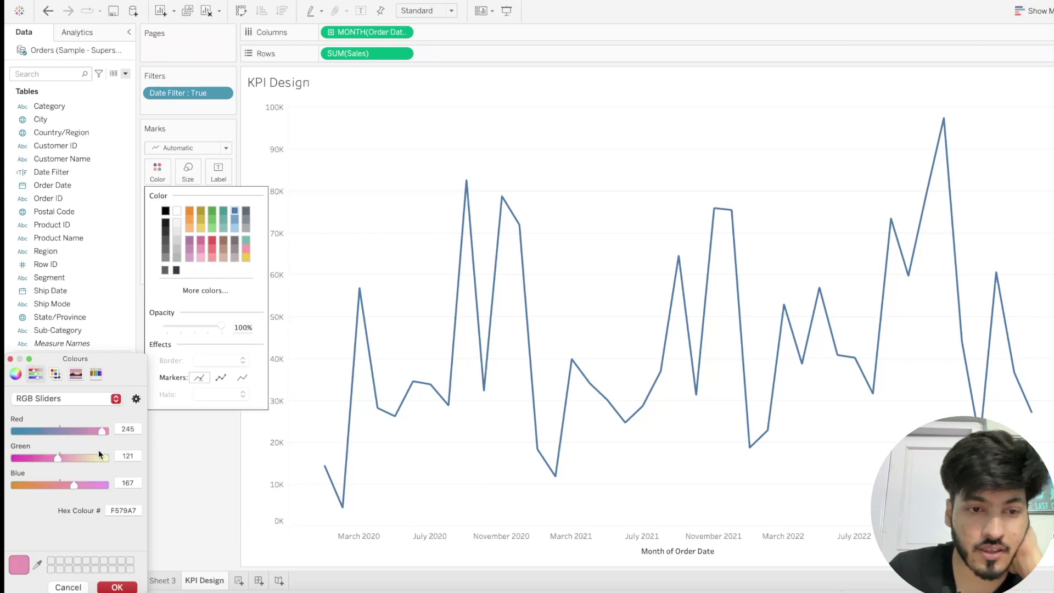
{"action": "left_click", "coordinate": [72, 431]}
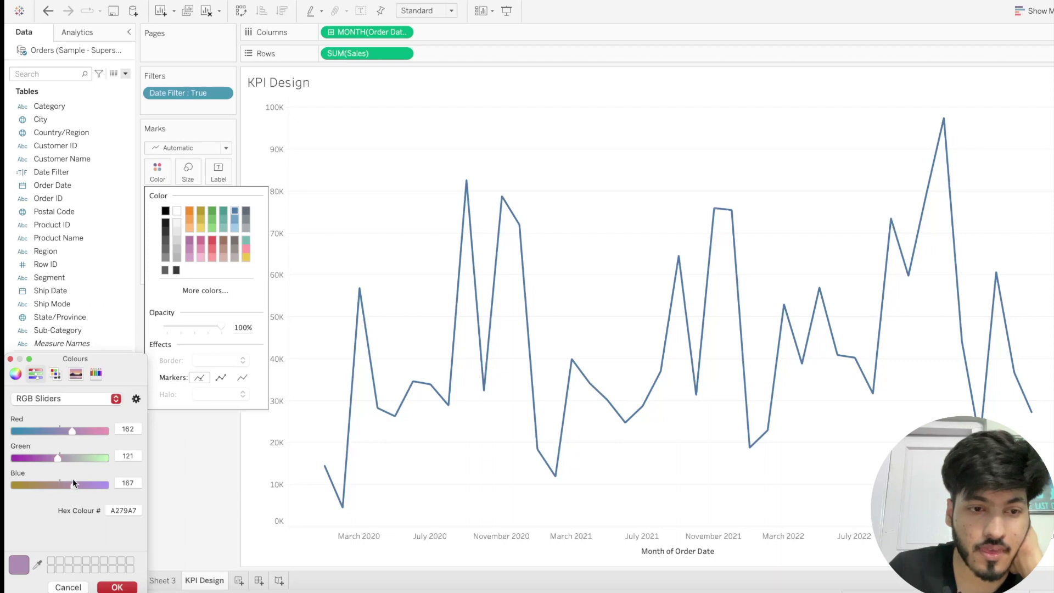
{"action": "left_click_drag", "start_coordinate": [58, 459], "coordinate": [65, 459]}
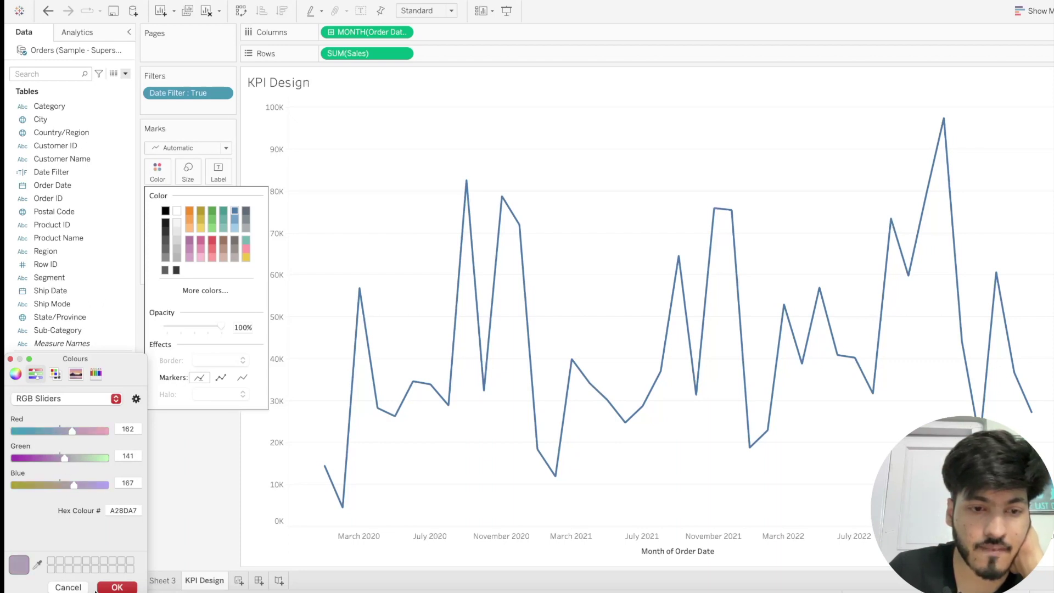
{"action": "left_click", "coordinate": [97, 587]}
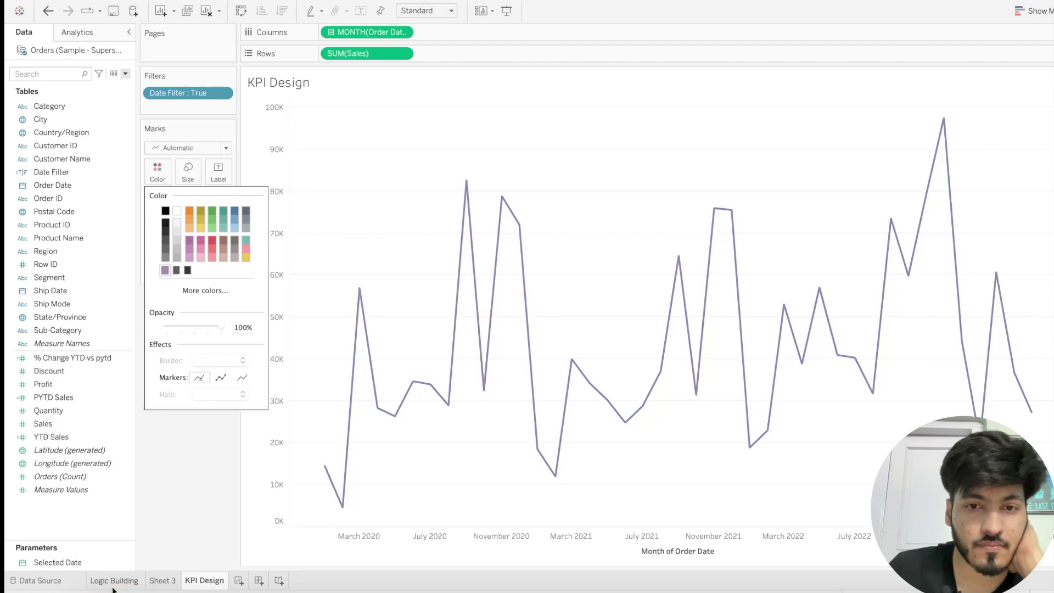
{"action": "left_click", "coordinate": [179, 461]}
{"action": "mouse_move", "coordinate": [710, 244]}
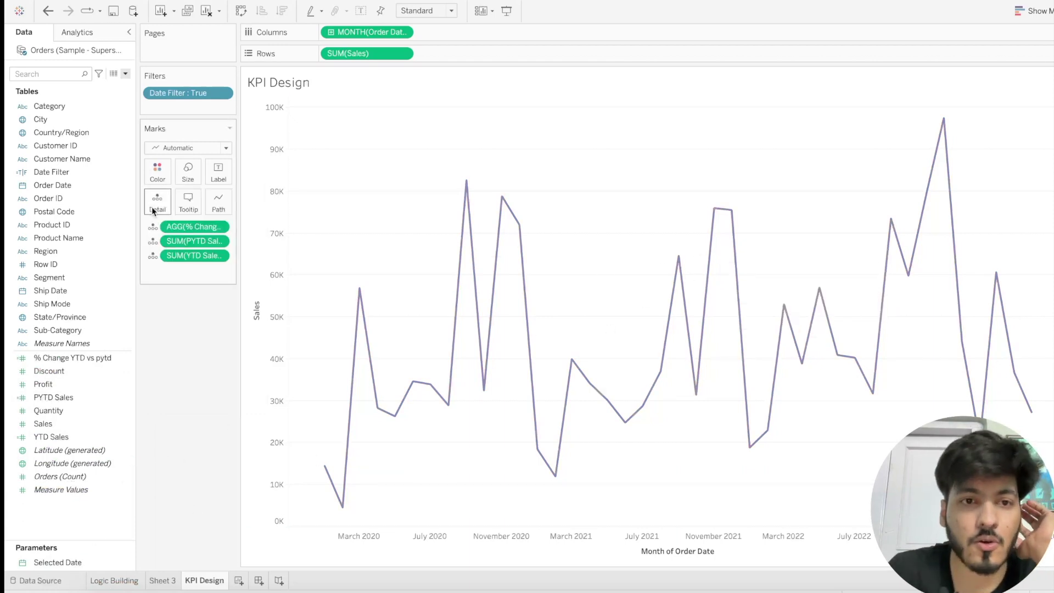
{"action": "left_click", "coordinate": [157, 180]}
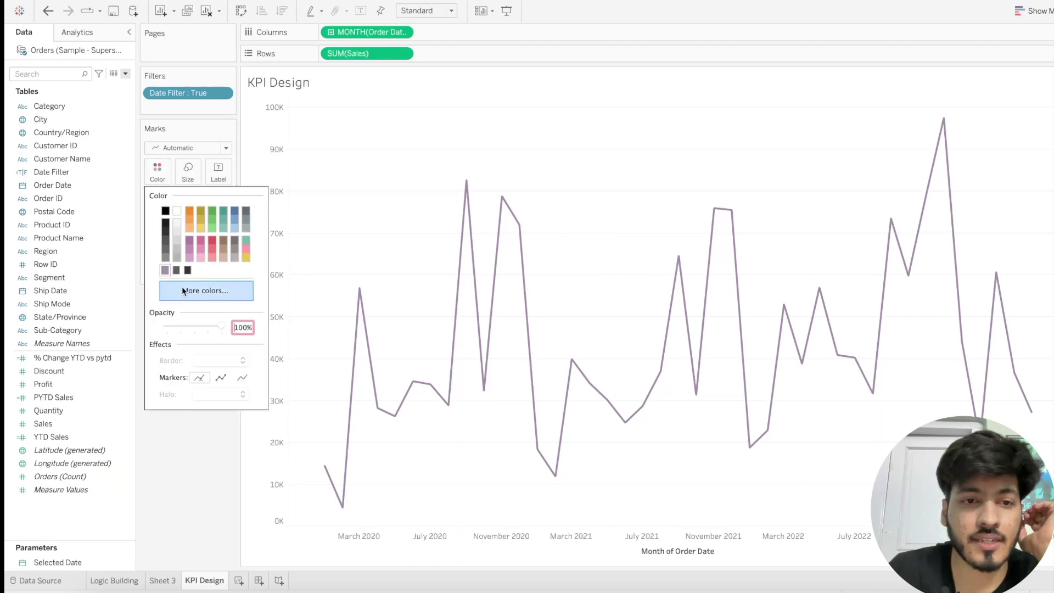
{"action": "left_click", "coordinate": [198, 418]}
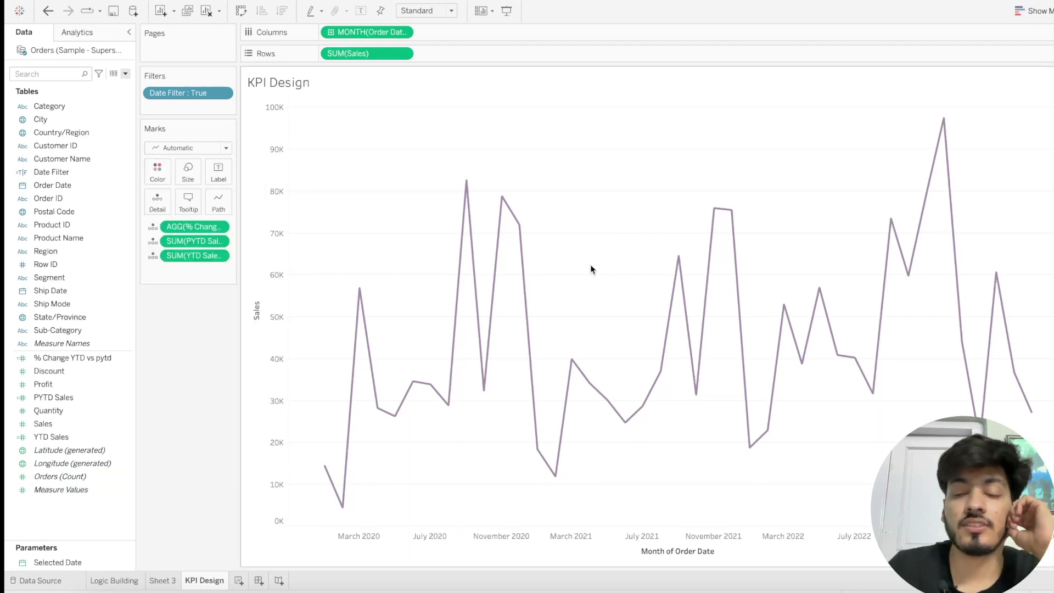
- Clear the title of the Month of Order Date axis, leaving its other axis settings as they are
{"action": "right_click", "coordinate": [685, 549]}
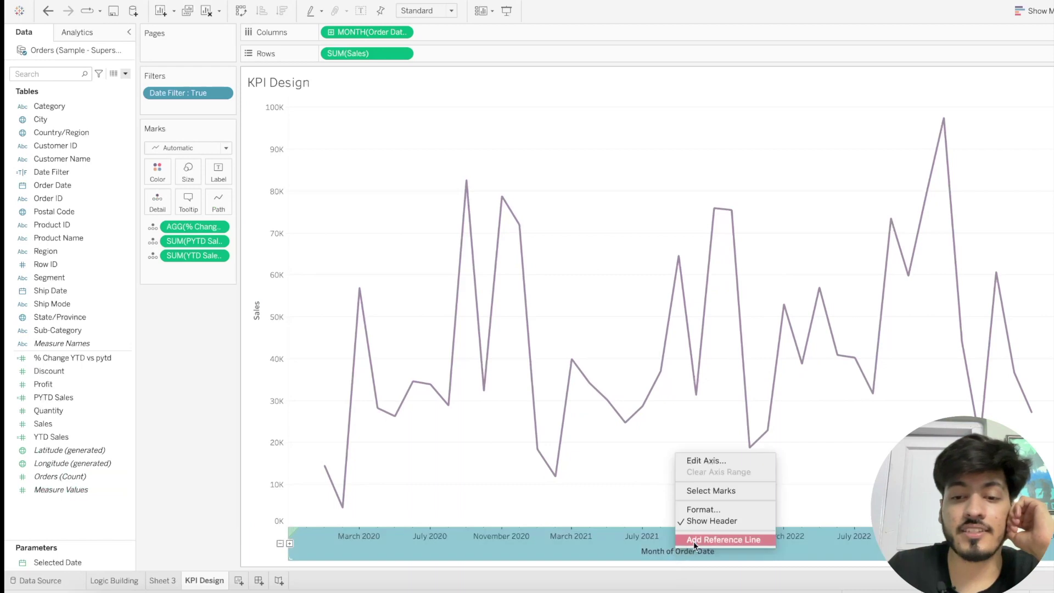
{"action": "left_click", "coordinate": [707, 459]}
{"action": "left_click_drag", "start_coordinate": [591, 404], "coordinate": [491, 409]}
{"action": "key", "text": "BackSpace"}
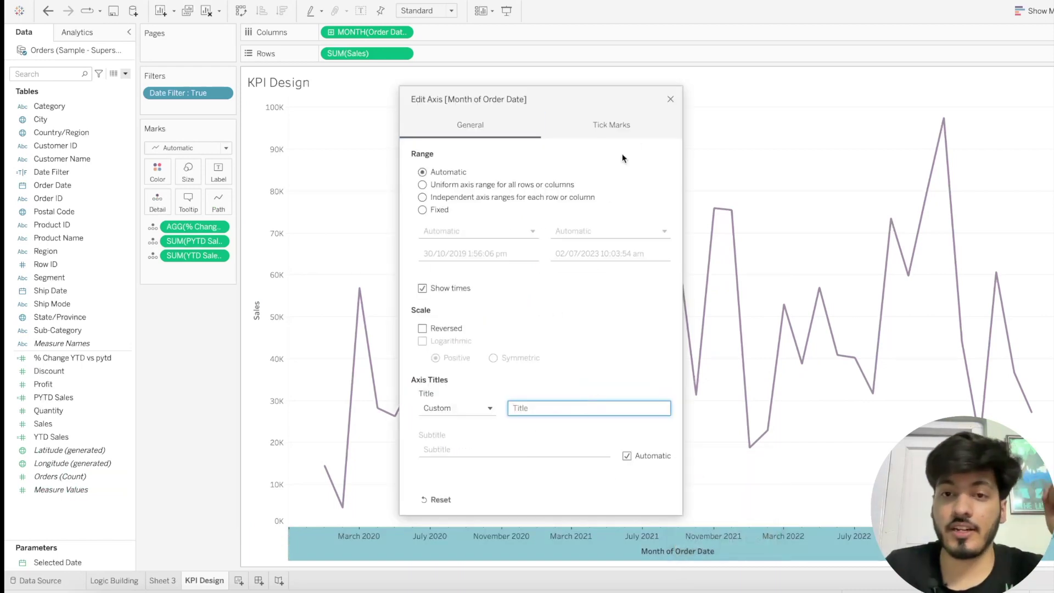
{"action": "left_click", "coordinate": [670, 99]}
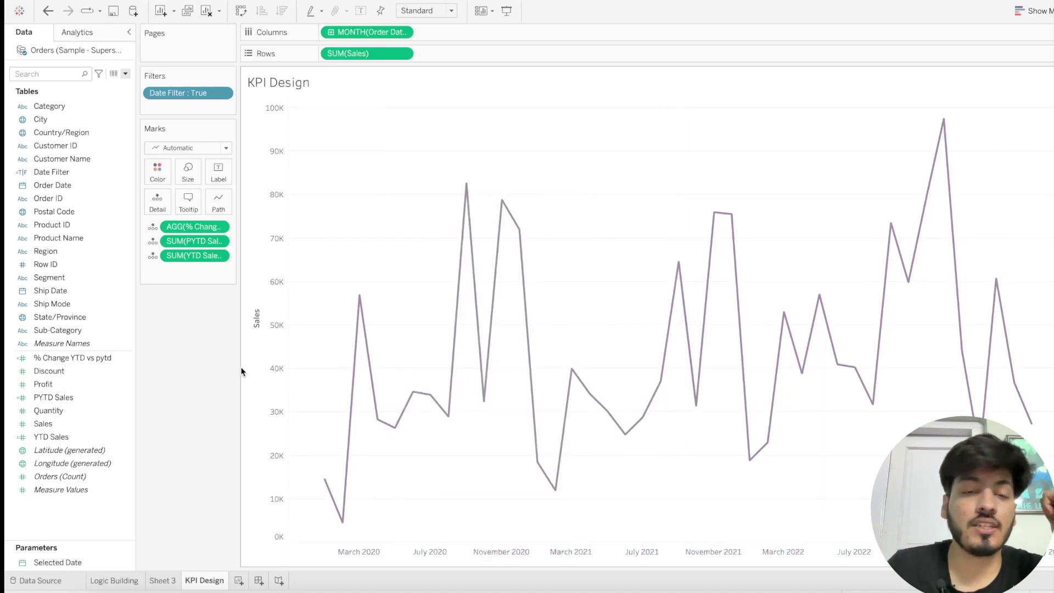
- Replace the sheet name in the KPI Design title with the AGG(% Change YTD vs pytd) field
{"action": "double_click", "coordinate": [429, 83]}
{"action": "left_click_drag", "start_coordinate": [481, 258], "coordinate": [355, 234]}
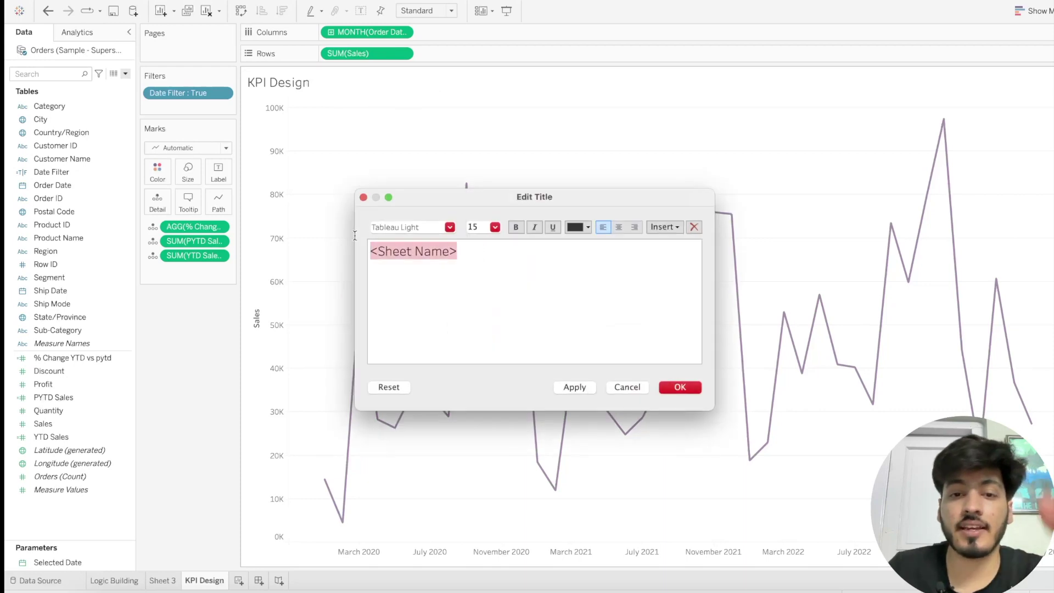
{"action": "key", "text": "BackSpace"}
{"action": "left_click", "coordinate": [664, 227]}
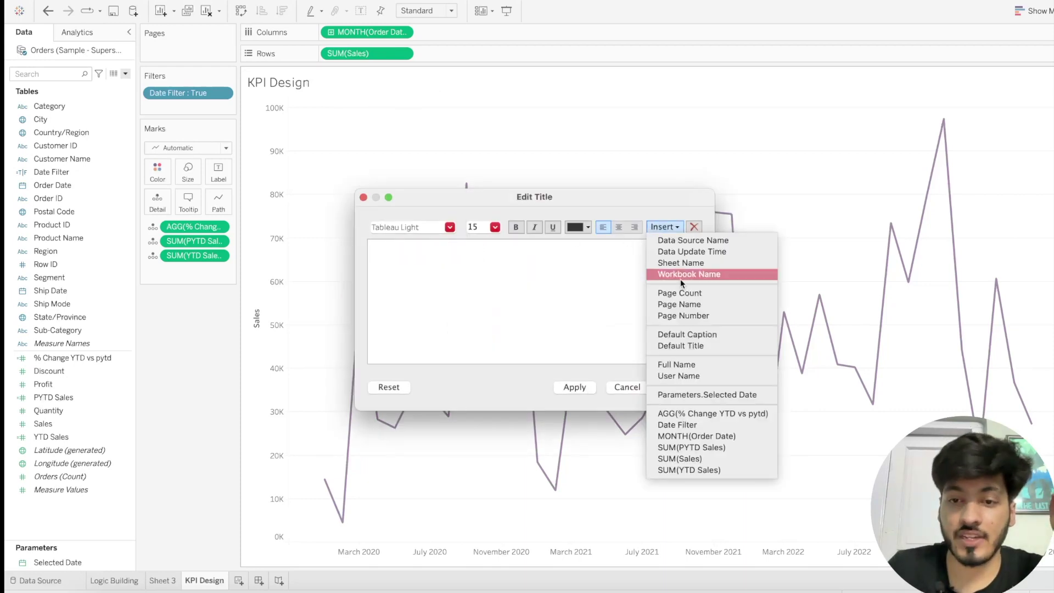
{"action": "left_click", "coordinate": [697, 413]}
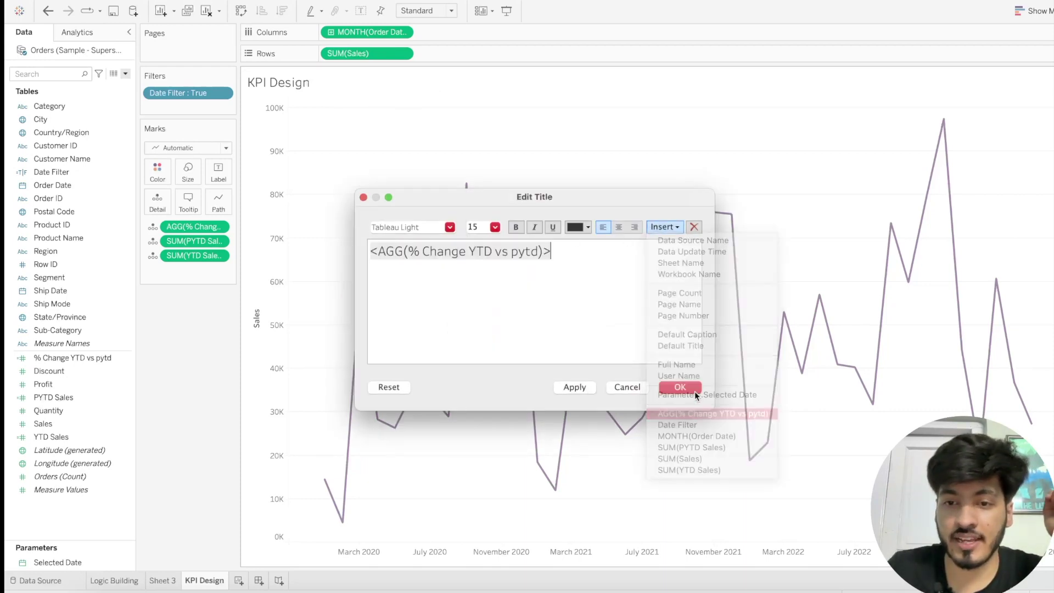
{"action": "left_click", "coordinate": [679, 225]}
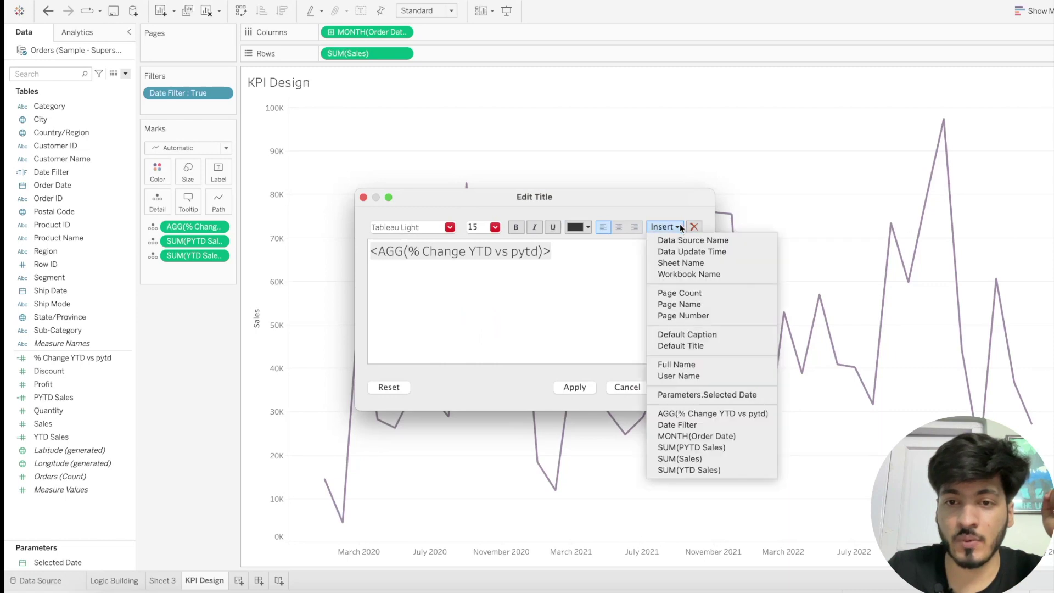
{"action": "left_click", "coordinate": [694, 447]}
{"action": "mouse_move", "coordinate": [550, 251]}
{"action": "left_mouse_down"}
{"action": "mouse_move", "coordinate": [574, 248]}
{"action": "mouse_move", "coordinate": [554, 251]}
{"action": "left_mouse_up"}
{"action": "key", "text": "BackSpace"}
{"action": "key", "text": "BackSpace"}
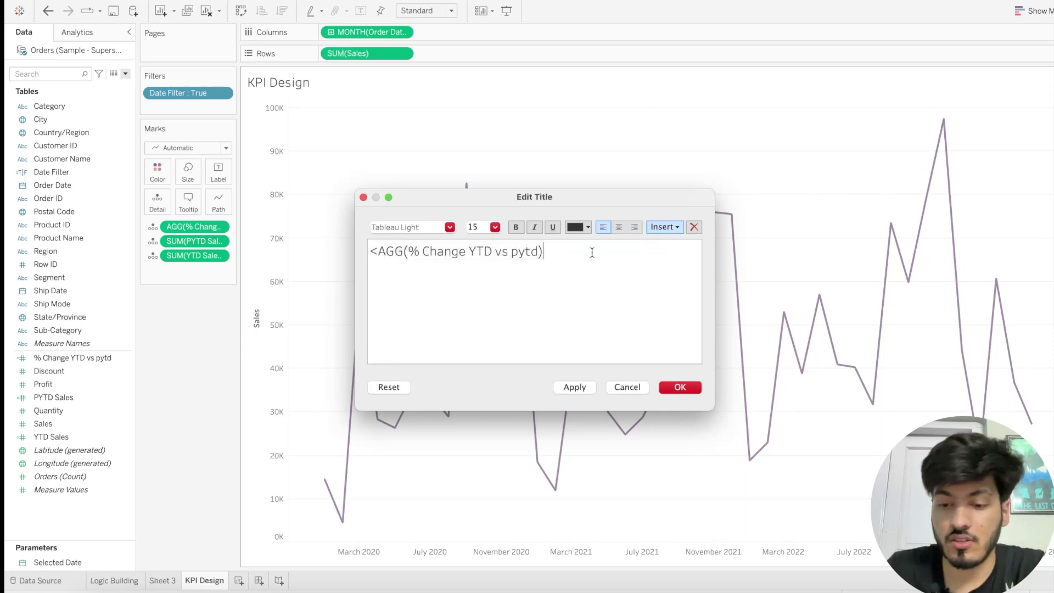
{"action": "type", "text": "."}
{"action": "key", "text": "Return"}
{"action": "key", "text": "BackSpace"}
{"action": "key", "text": "BackSpace"}
{"action": "type", "text": ">"}
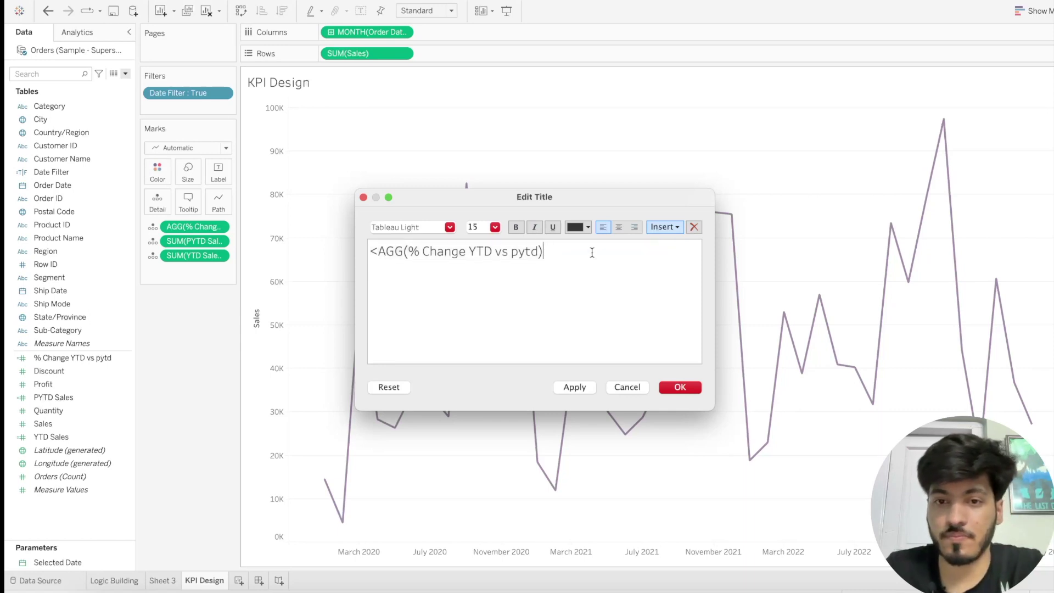
- Insert the SUM(YTD Sales) field on a second line of the title and center both lines
{"action": "left_click", "coordinate": [664, 227]}
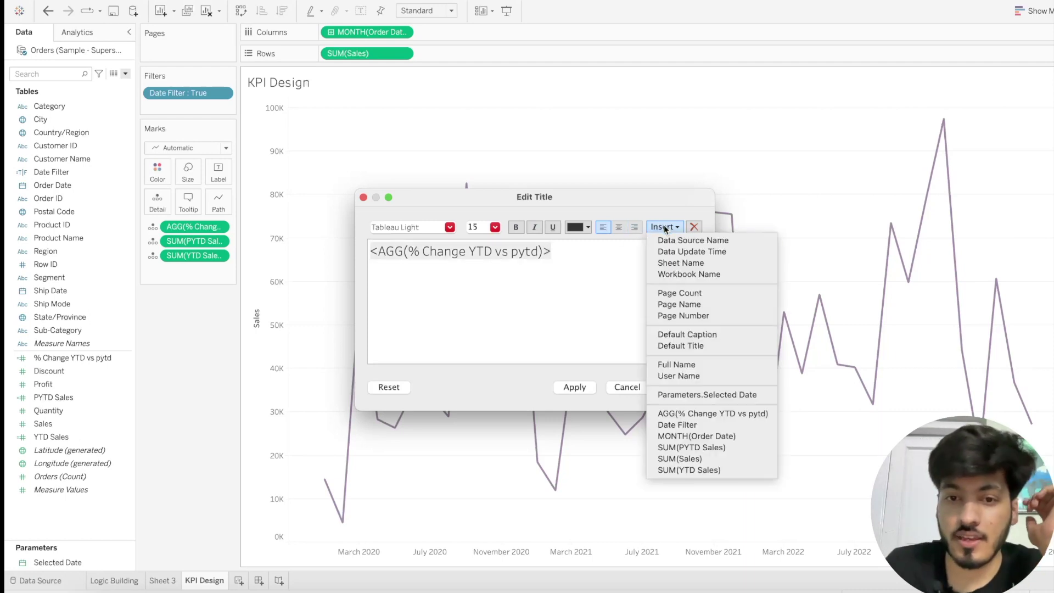
{"action": "left_click", "coordinate": [698, 467]}
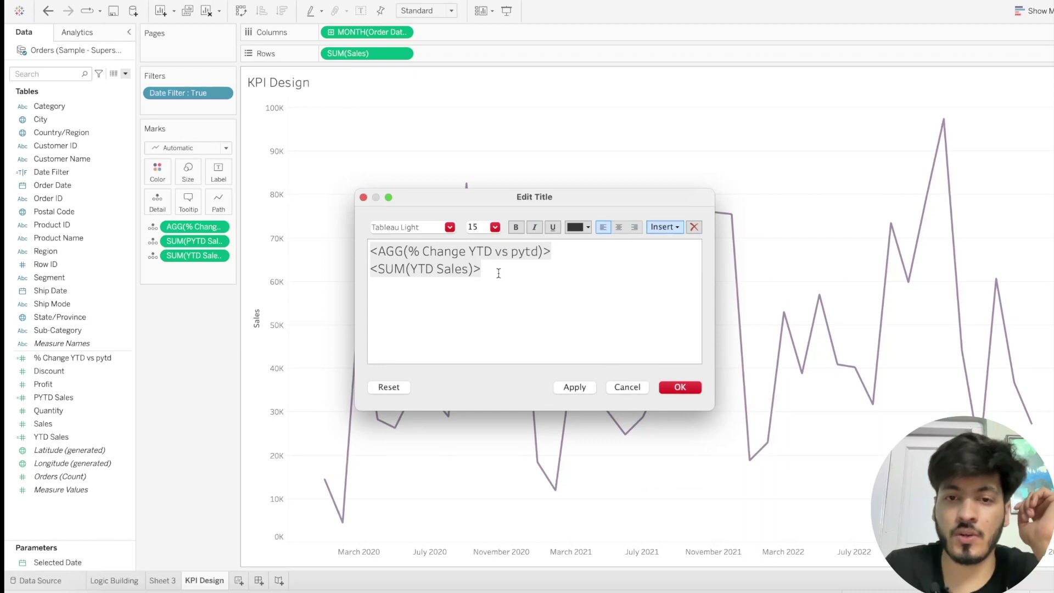
{"action": "key", "text": "super+a"}
{"action": "left_click", "coordinate": [476, 277]}
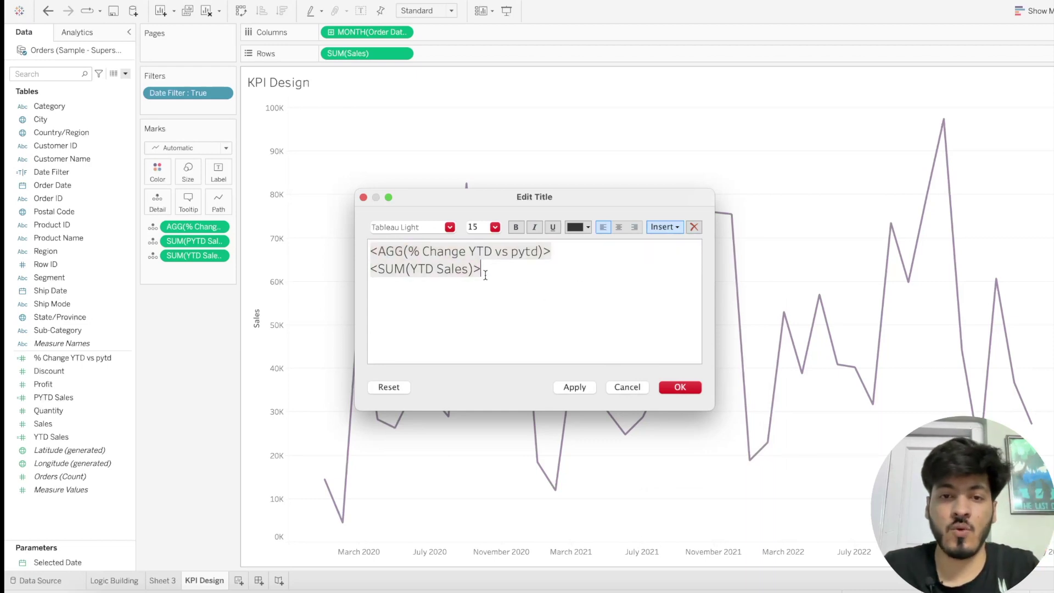
{"action": "key", "text": "super+a"}
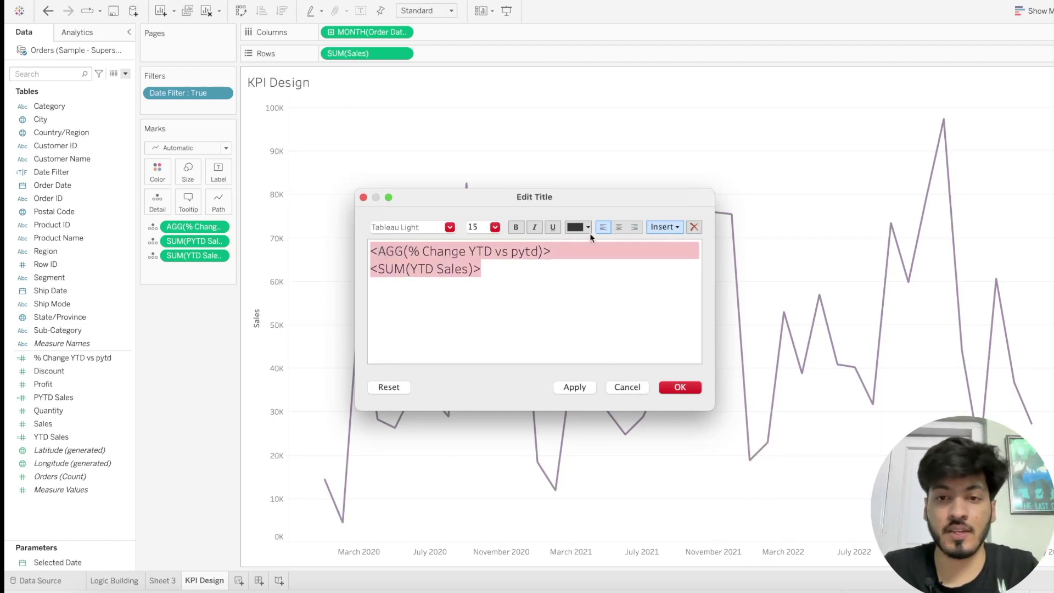
{"action": "left_click", "coordinate": [618, 226]}
{"action": "left_click", "coordinate": [609, 267]}
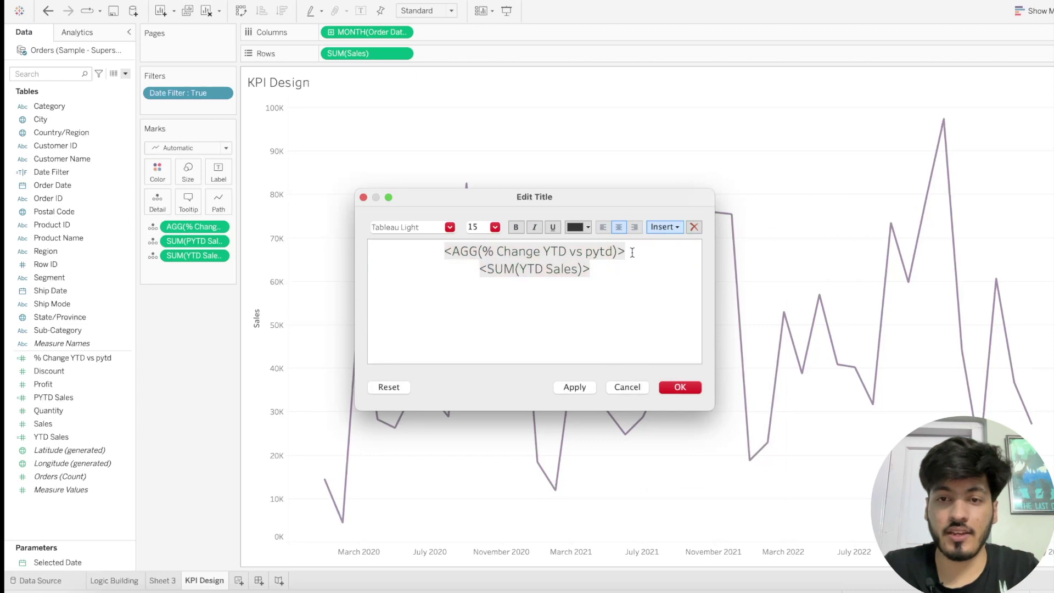
- Move the % Change YTD vs pytd field below SUM(YTD Sales) in the title and append " vs PY" after it
{"action": "left_click_drag", "start_coordinate": [633, 253], "coordinate": [468, 239]}
{"action": "key", "text": "ctrl+c"}
{"action": "key", "text": "BackSpace"}
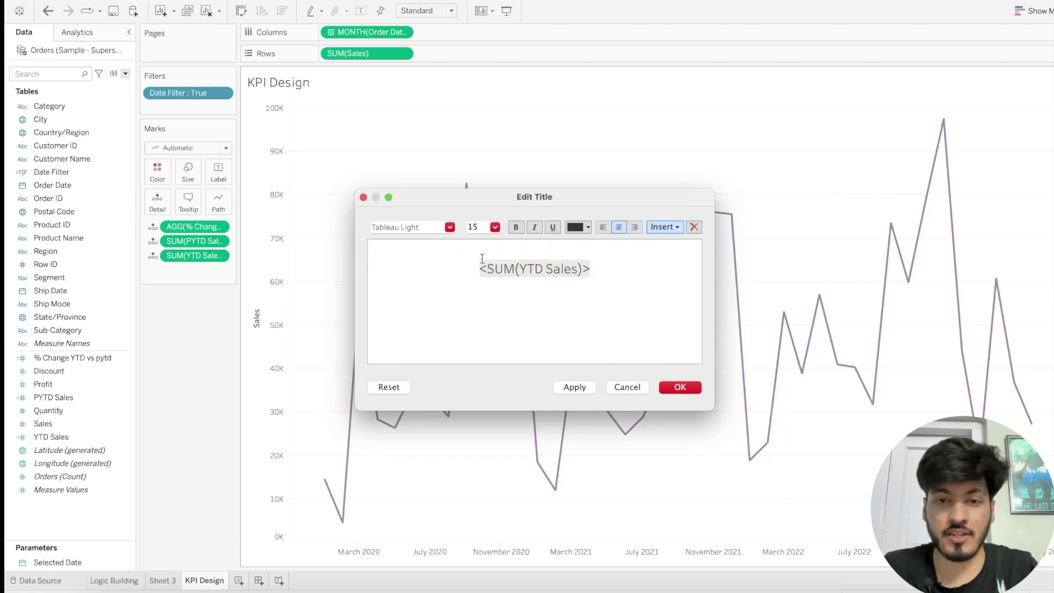
{"action": "left_click", "coordinate": [483, 268]}
{"action": "key", "text": "BackSpace"}
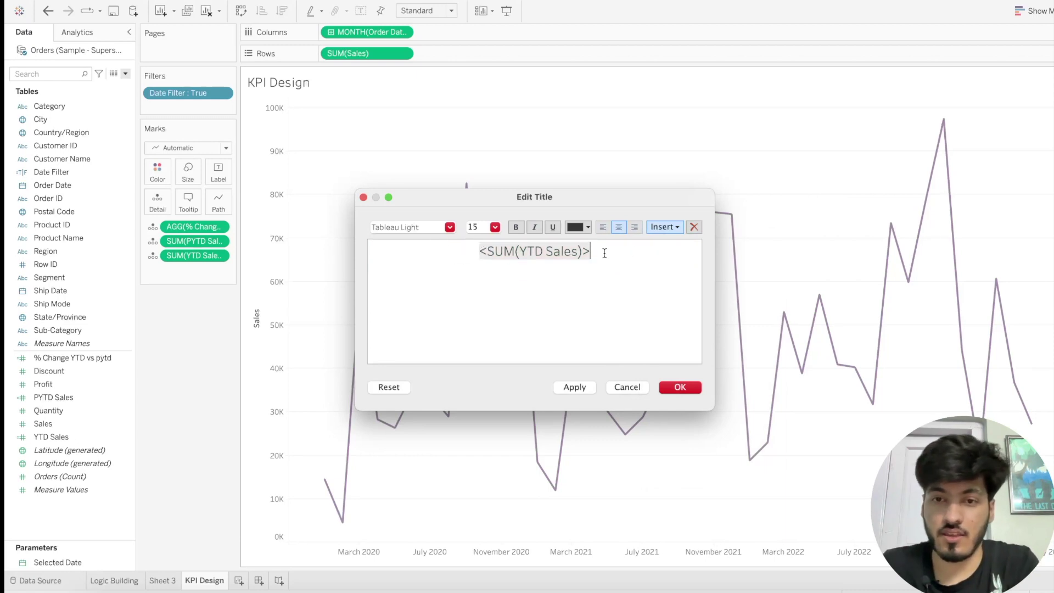
{"action": "key", "text": "Return"}
{"action": "key", "text": "ctrl+v"}
{"action": "type", "text": "vs"}
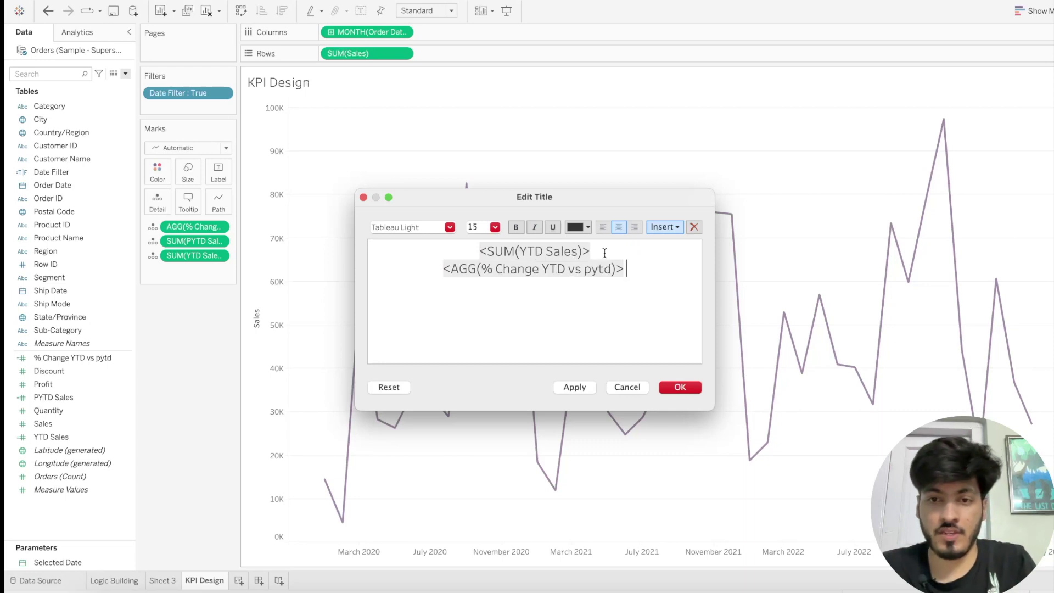
{"action": "type", "text": " PY"}
- Set the font of the two title lines to Geneva
{"action": "left_click_drag", "start_coordinate": [643, 273], "coordinate": [478, 247]}
{"action": "left_click", "coordinate": [450, 227]}
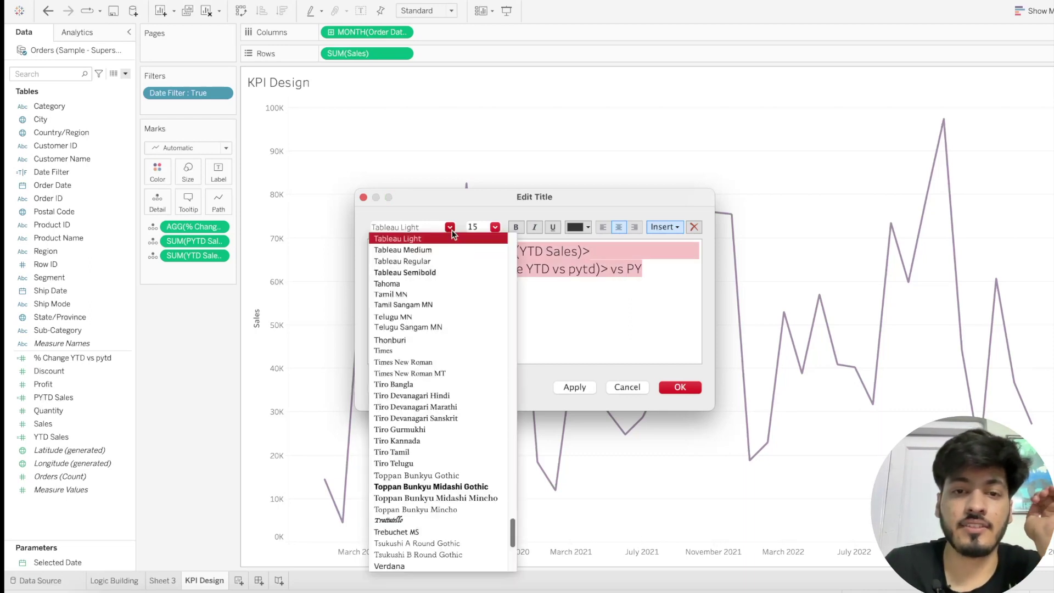
{"action": "scroll", "coordinate": [409, 259], "scroll_direction": "up", "scroll_amount": 15}
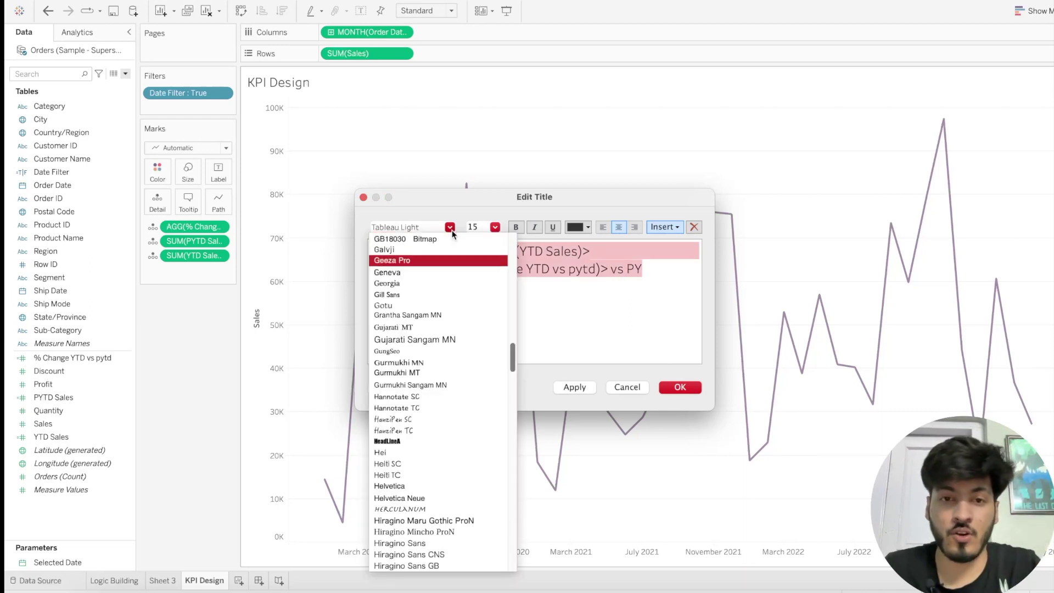
{"action": "left_click", "coordinate": [406, 271]}
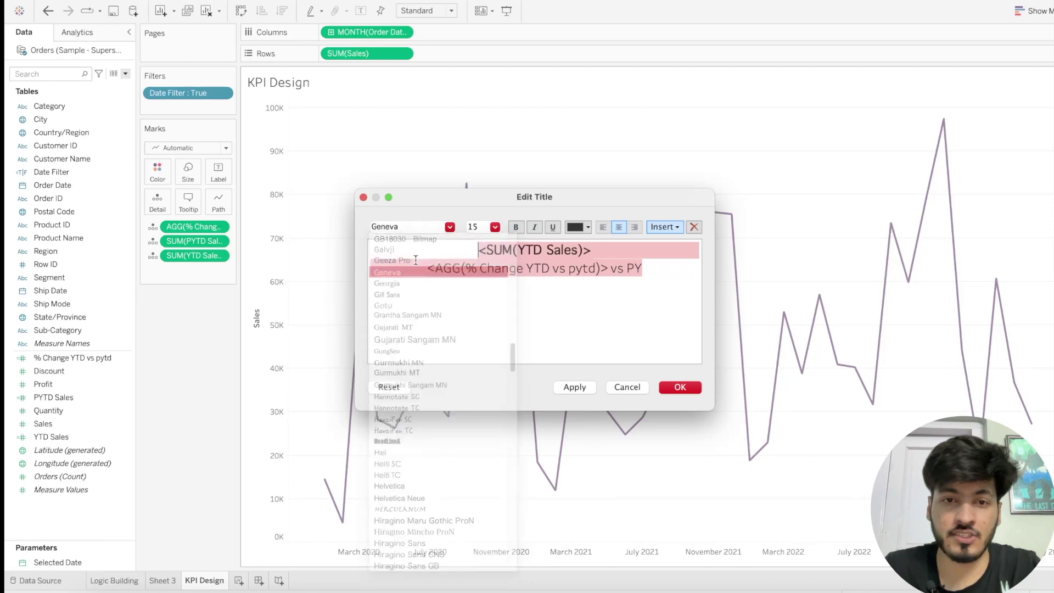
{"action": "left_click", "coordinate": [560, 267]}
- Set the font size of the SUM(YTD Sales) title line to 20
{"action": "left_click_drag", "start_coordinate": [592, 251], "coordinate": [477, 246]}
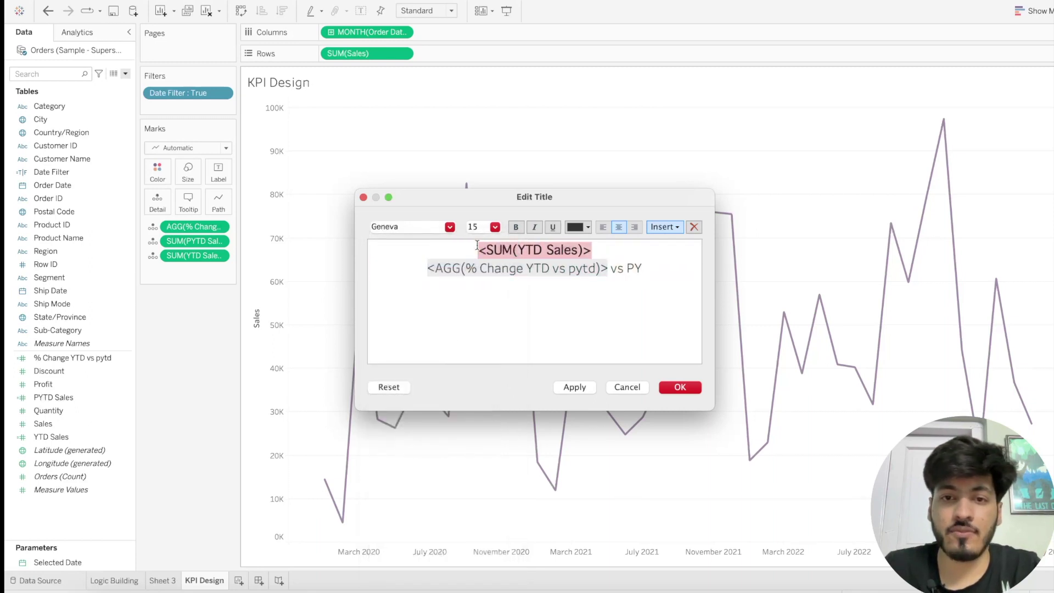
{"action": "left_click", "coordinate": [495, 226]}
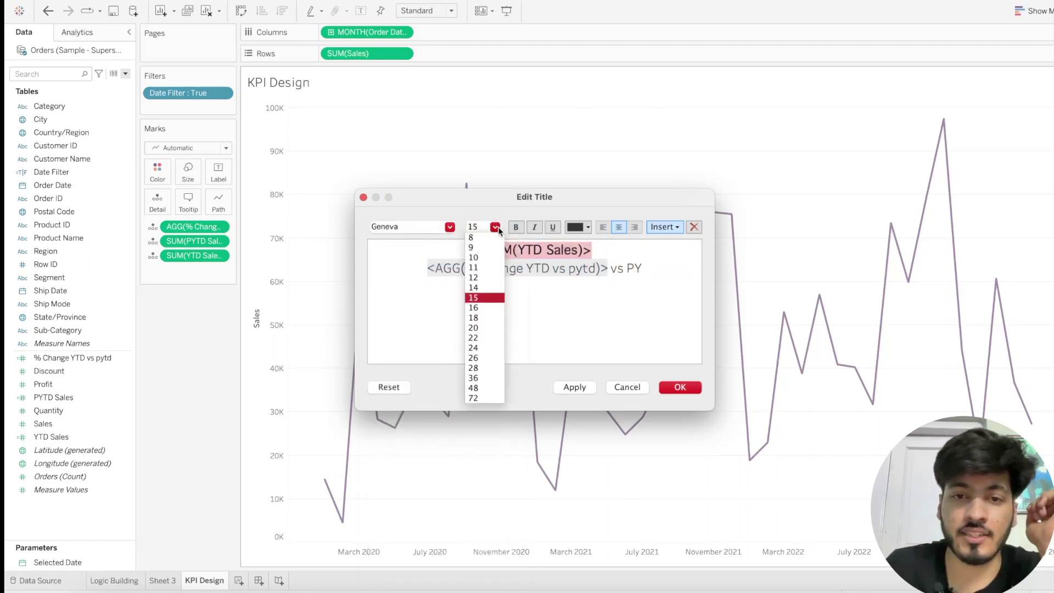
{"action": "left_click", "coordinate": [483, 328]}
{"action": "left_click", "coordinate": [611, 277]}
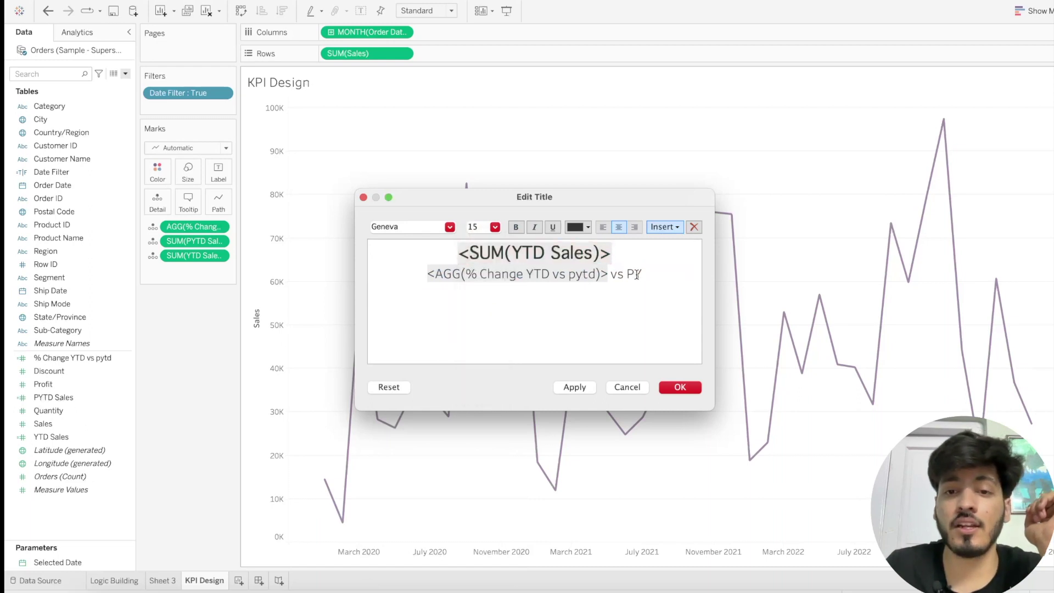
- Make the % Change YTD vs pytd field in the title bold and apply the title edits
{"action": "left_click_drag", "start_coordinate": [645, 273], "coordinate": [417, 270]}
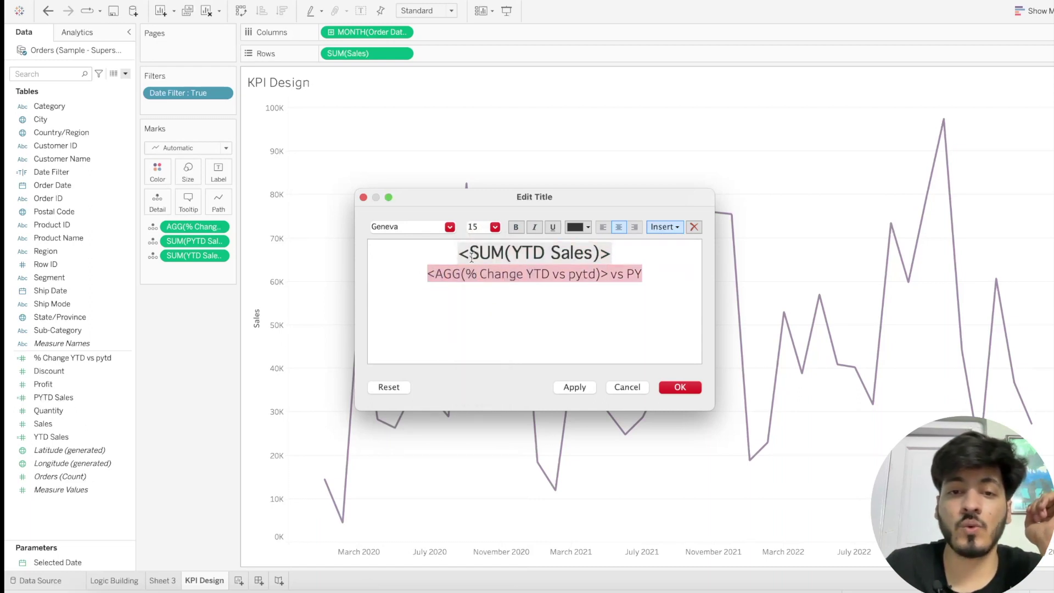
{"action": "left_click", "coordinate": [495, 226]}
{"action": "key", "text": "Escape"}
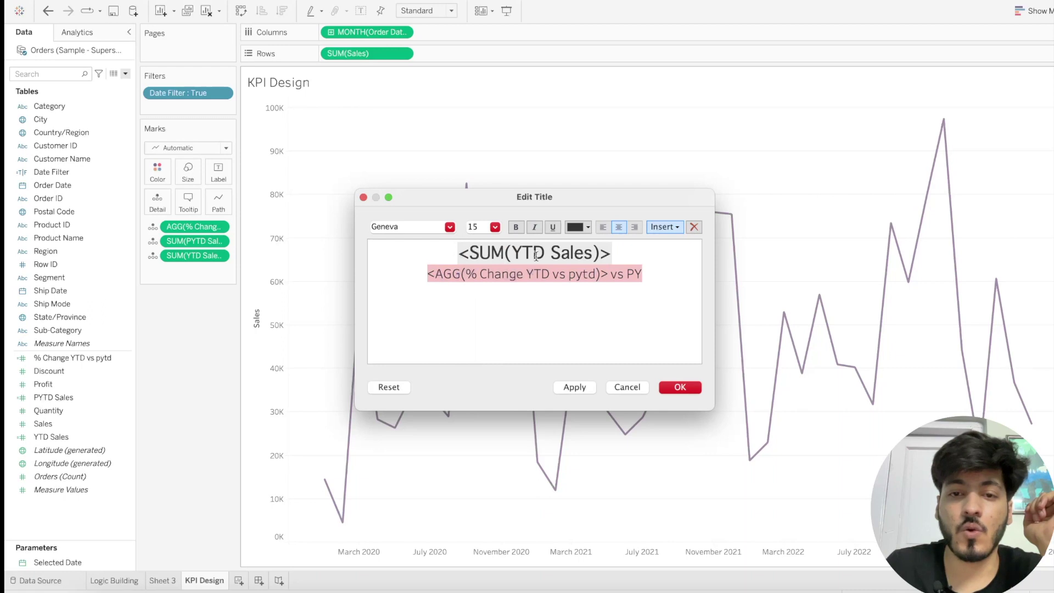
{"action": "left_click", "coordinate": [536, 256]}
{"action": "left_click_drag", "start_coordinate": [608, 274], "coordinate": [430, 269]}
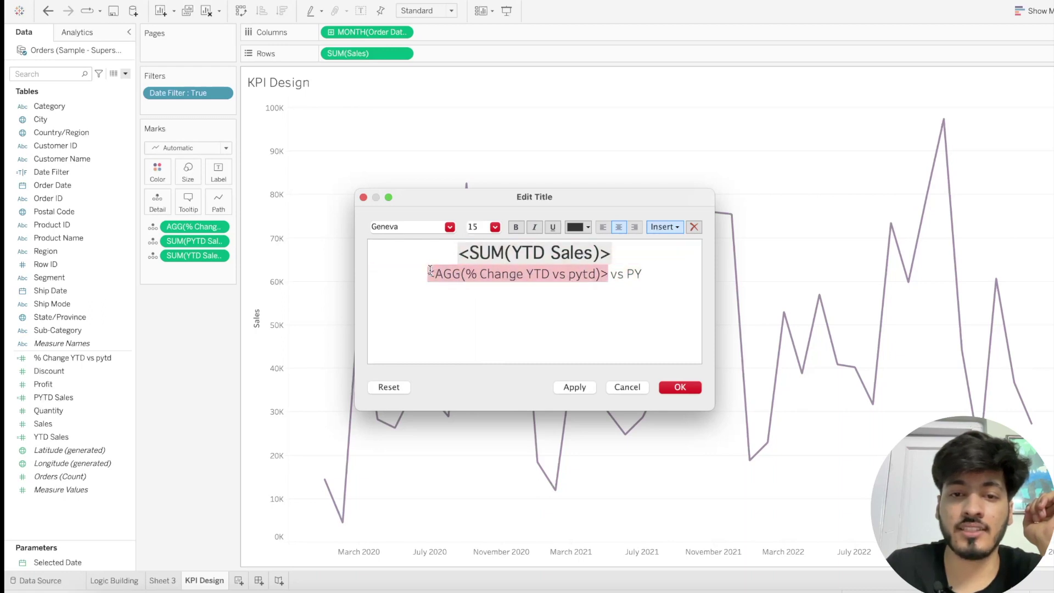
{"action": "left_click", "coordinate": [514, 232]}
{"action": "left_click", "coordinate": [563, 293]}
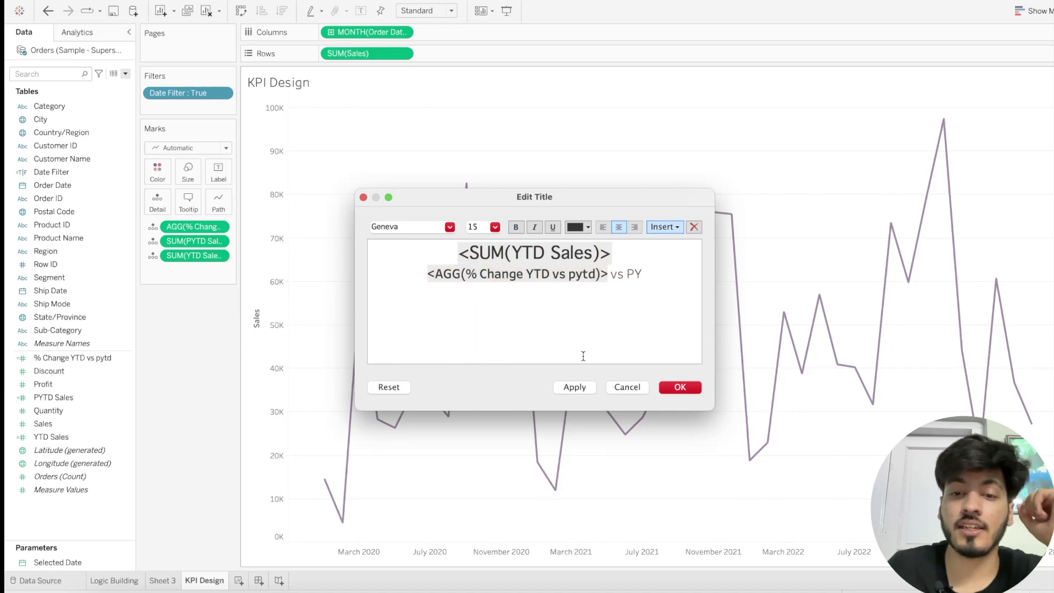
{"action": "left_click", "coordinate": [576, 388]}
{"action": "left_click", "coordinate": [679, 387]}
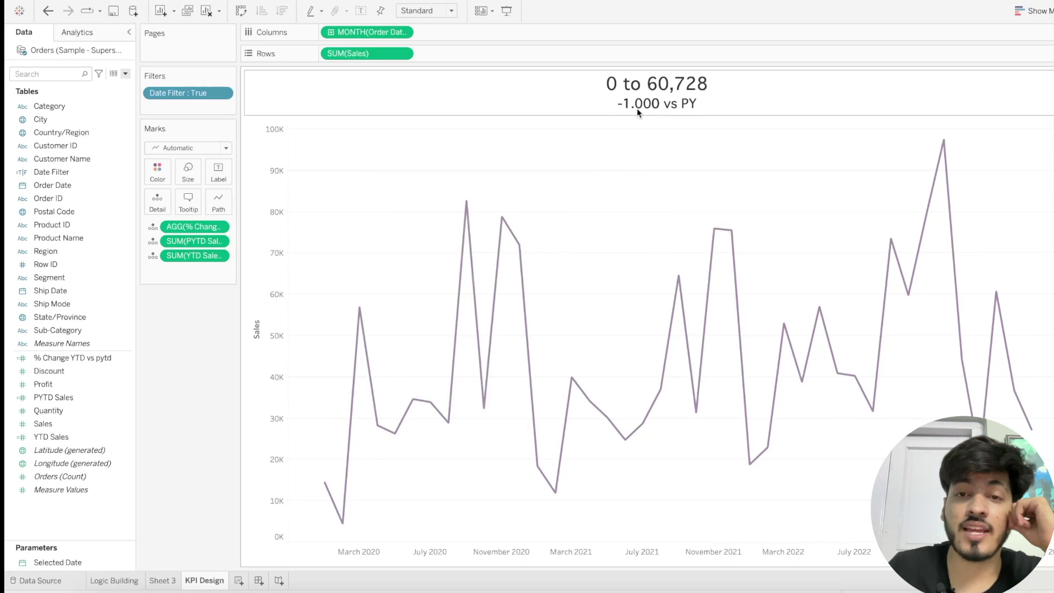
- Check the YTD Sales, PYTD Sales and % change values on Sheet 3, and return to the KPI Design sheet
{"action": "left_click", "coordinate": [175, 580]}
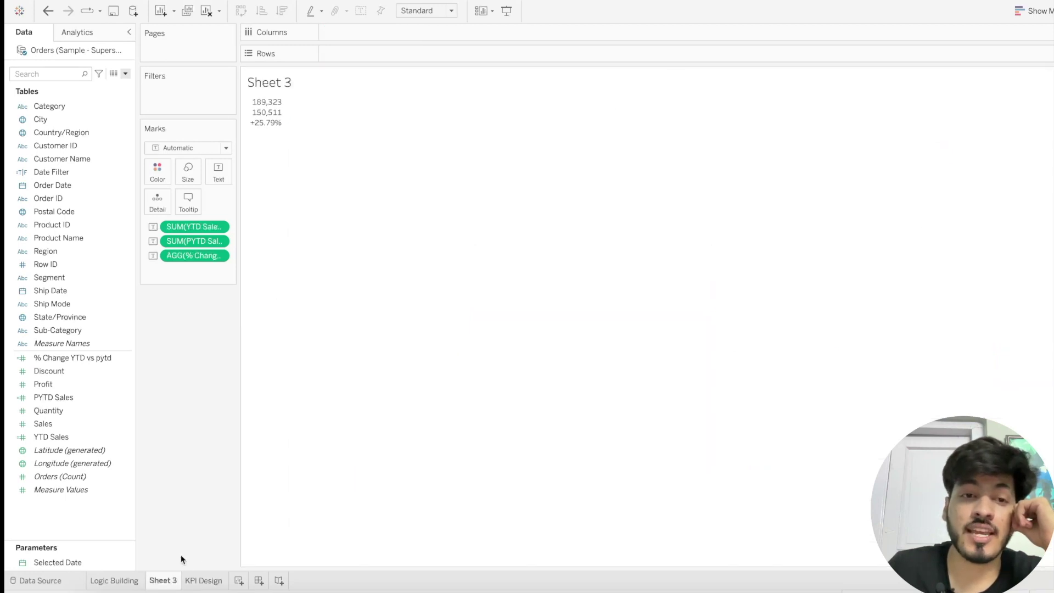
{"action": "mouse_move", "coordinate": [272, 113]}
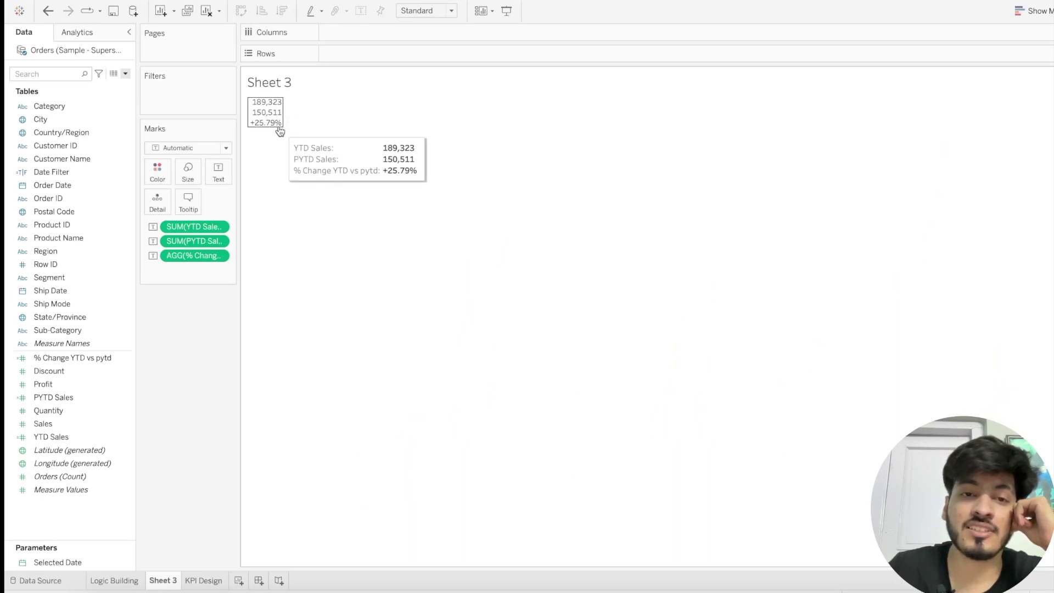
{"action": "left_click", "coordinate": [211, 583]}
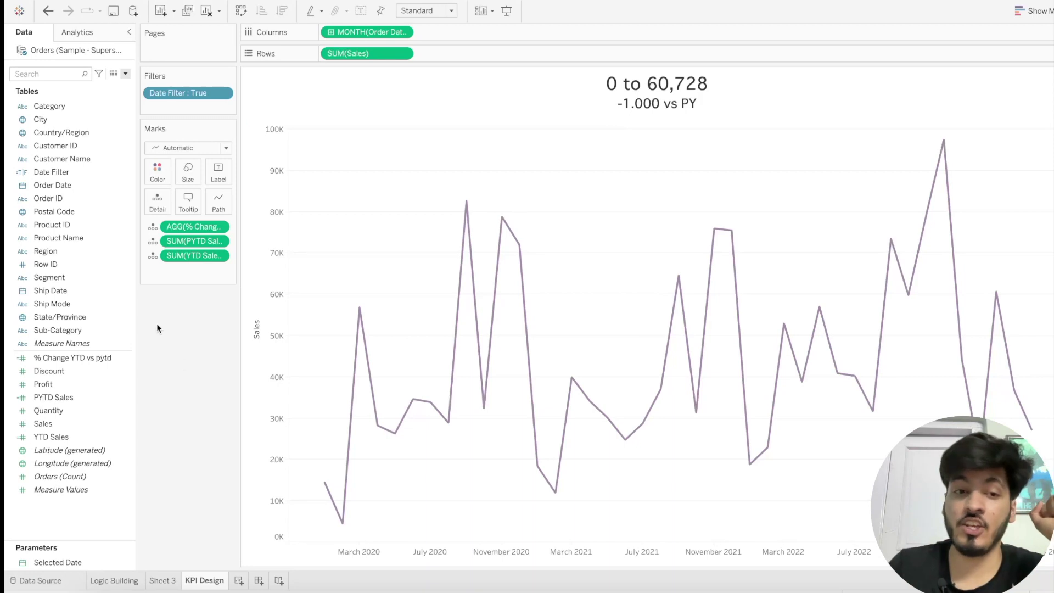
{"action": "left_click", "coordinate": [126, 73]}
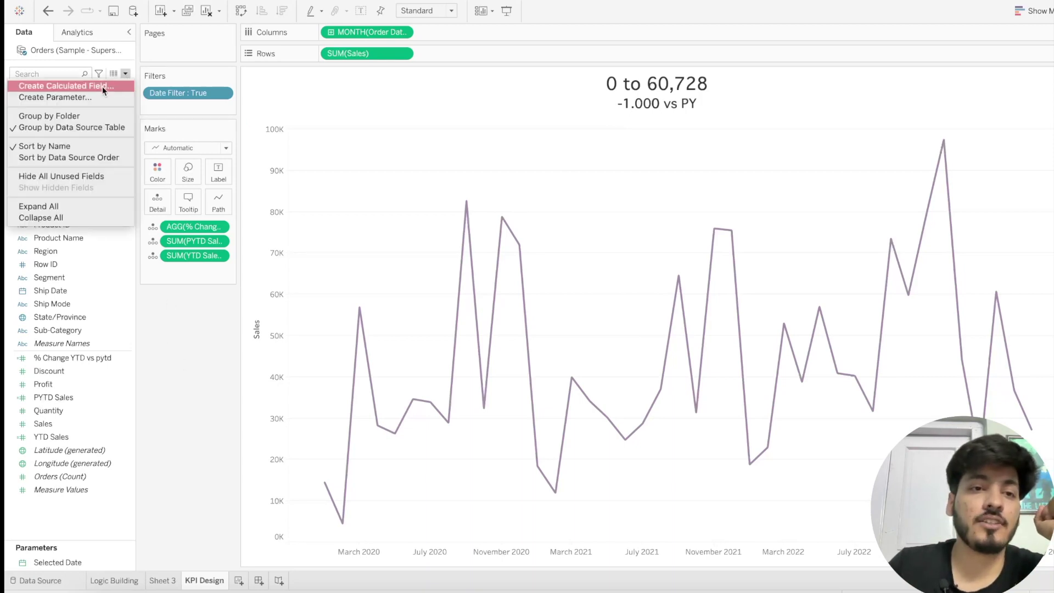
{"action": "left_click", "coordinate": [128, 396]}
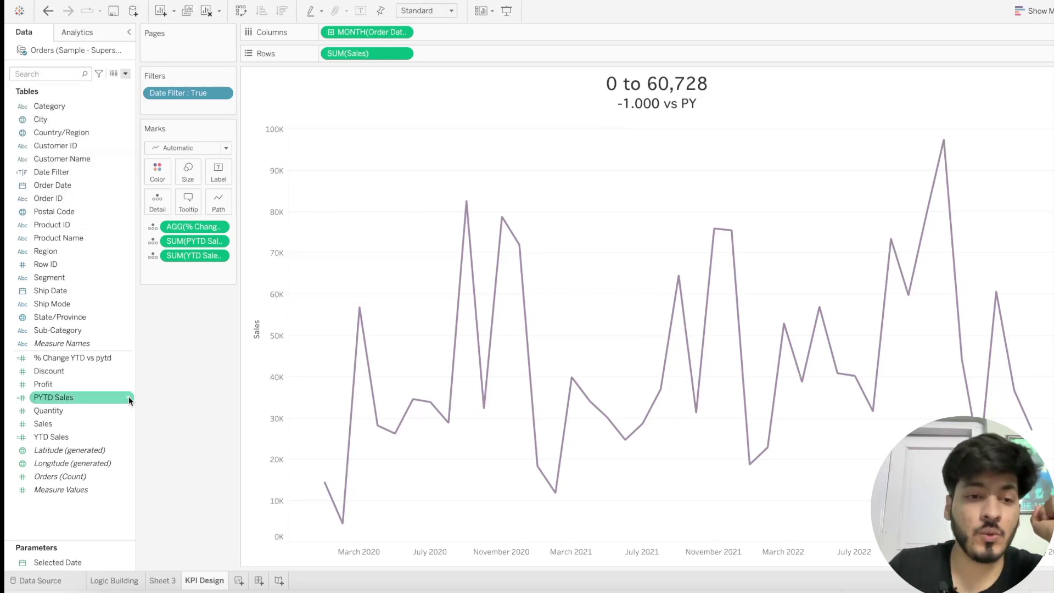
{"action": "left_click", "coordinate": [128, 396]}
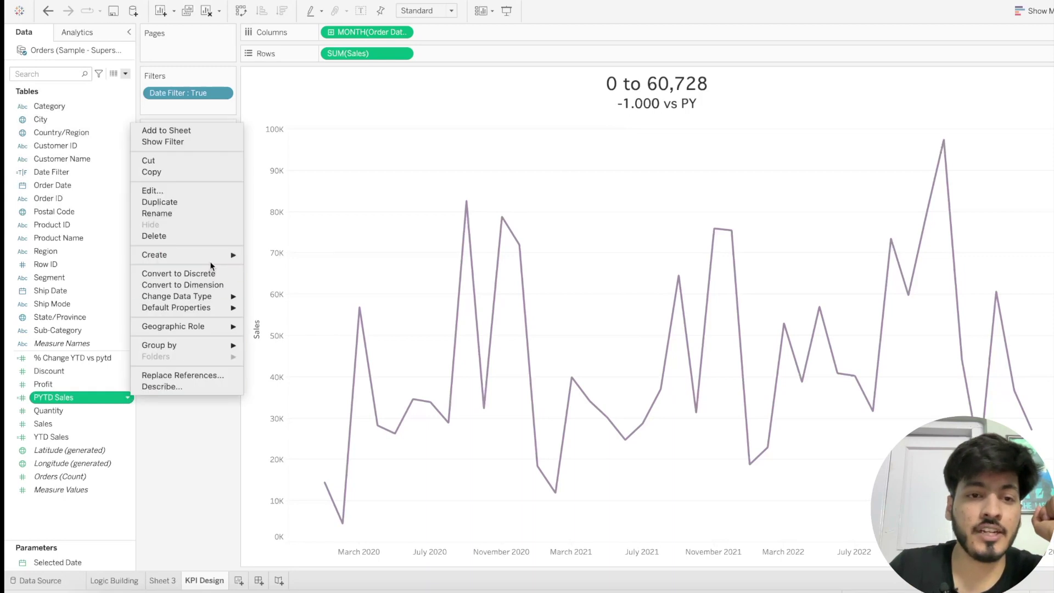
{"action": "mouse_move", "coordinate": [212, 255]}
{"action": "left_click", "coordinate": [284, 255]}
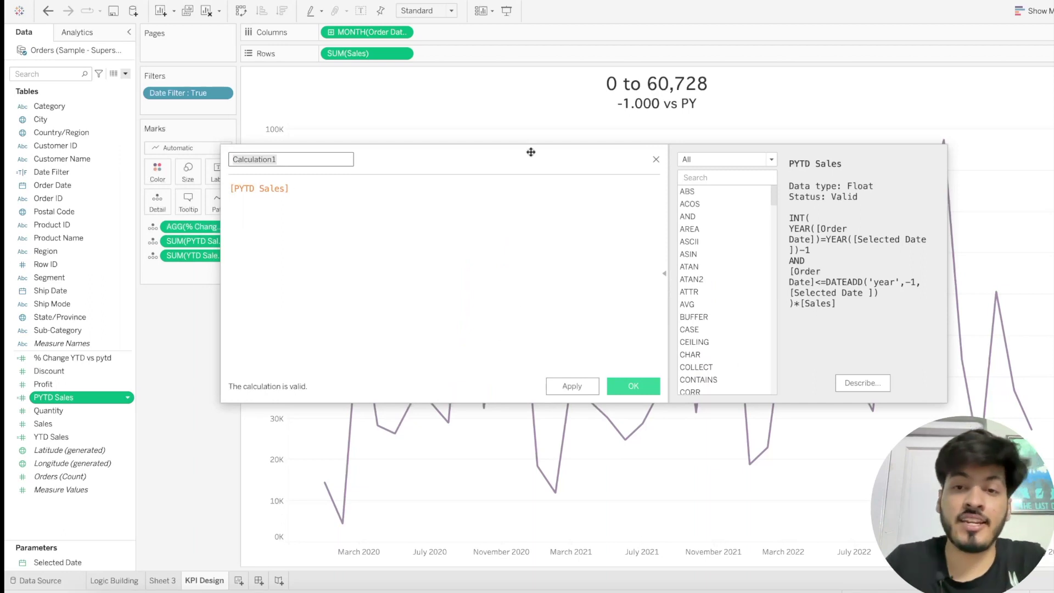
{"action": "left_click", "coordinate": [655, 159]}
- Create a calculated field named Total YTD Sales from YTD Sales with the formula TOTAL(SUM([YTD Sales]))
{"action": "left_click", "coordinate": [125, 434]}
{"action": "mouse_move", "coordinate": [199, 291]}
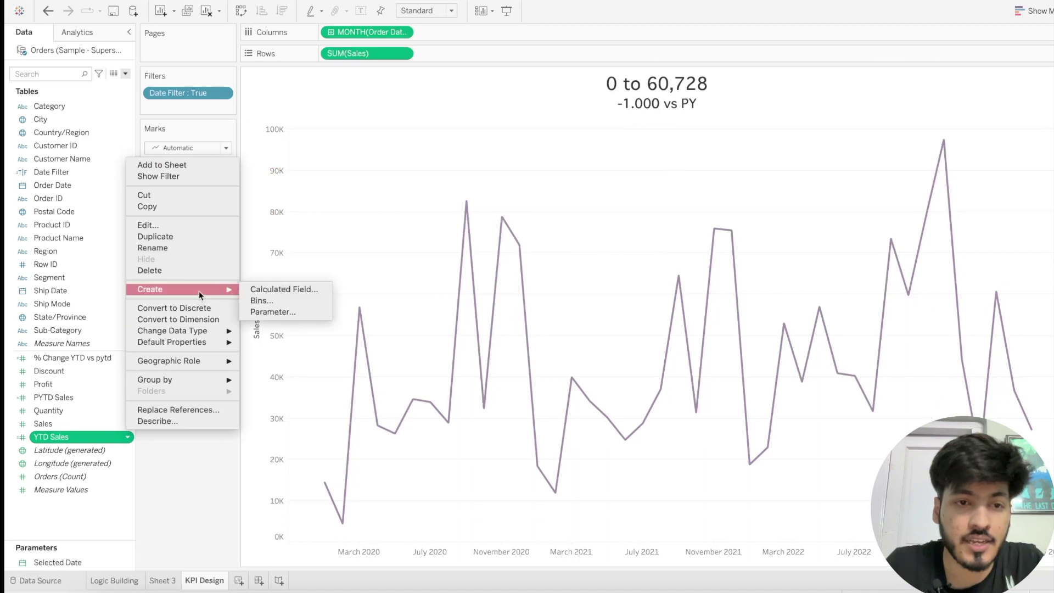
{"action": "left_click", "coordinate": [261, 289]}
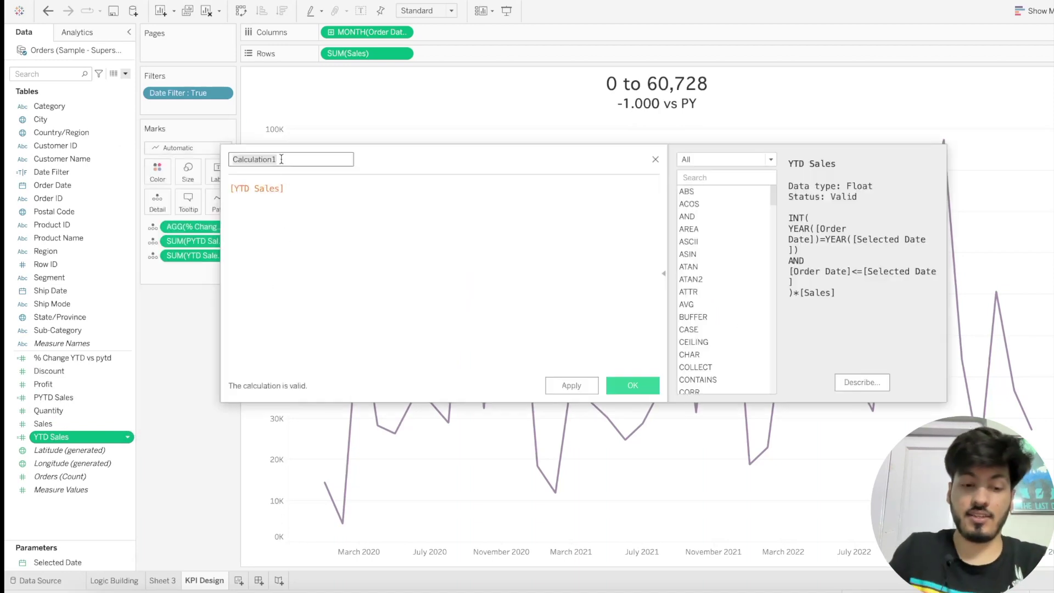
{"action": "type", "text": "Total YTD Sales"}
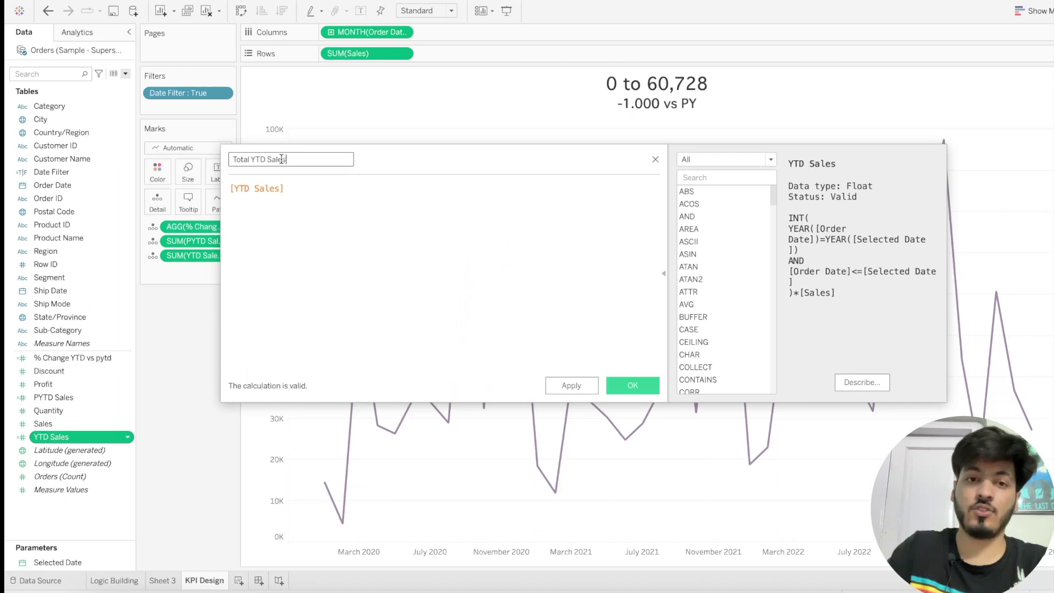
{"action": "key", "text": "Tab"}
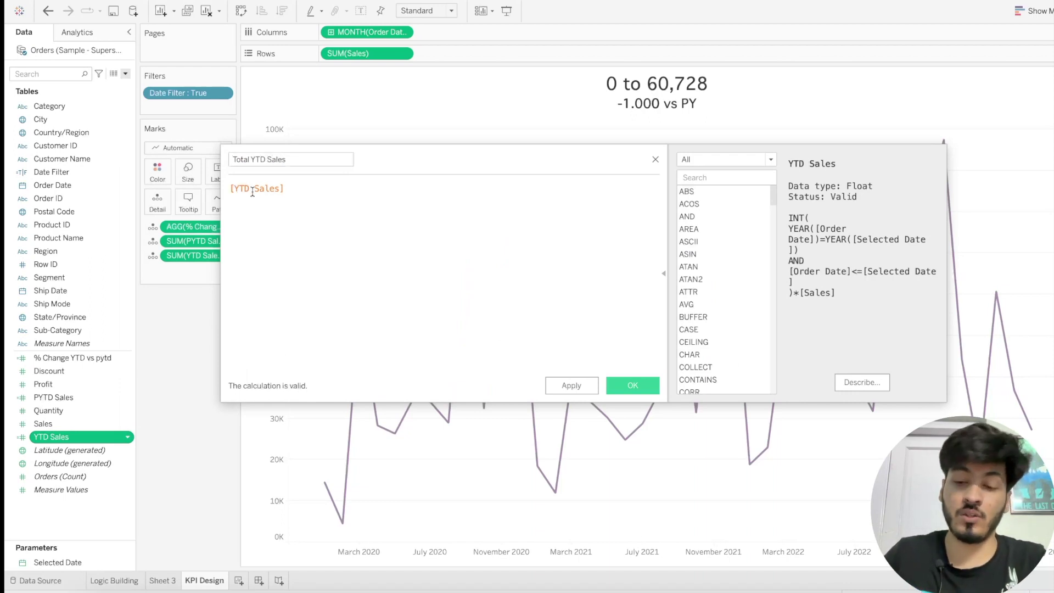
{"action": "type", "text": "TOTAL("}
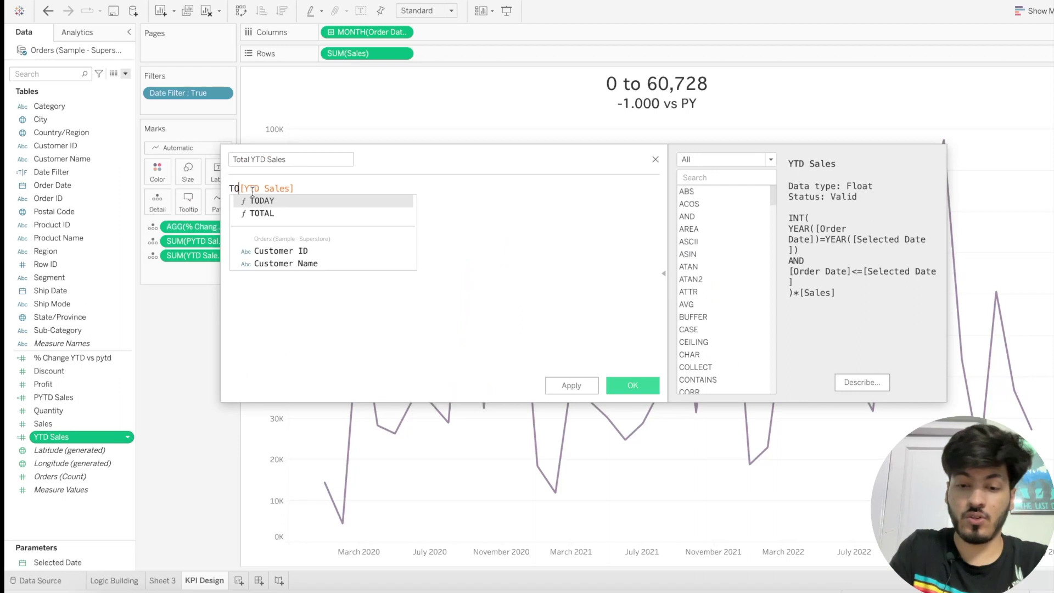
{"action": "type", "text": "SUM("}
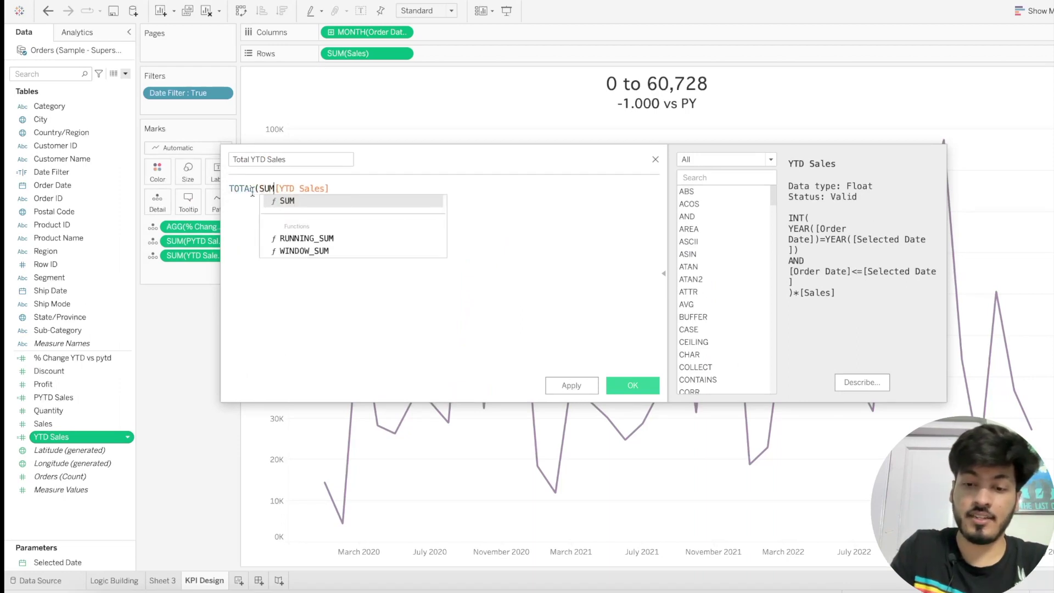
{"action": "left_click", "coordinate": [344, 189]}
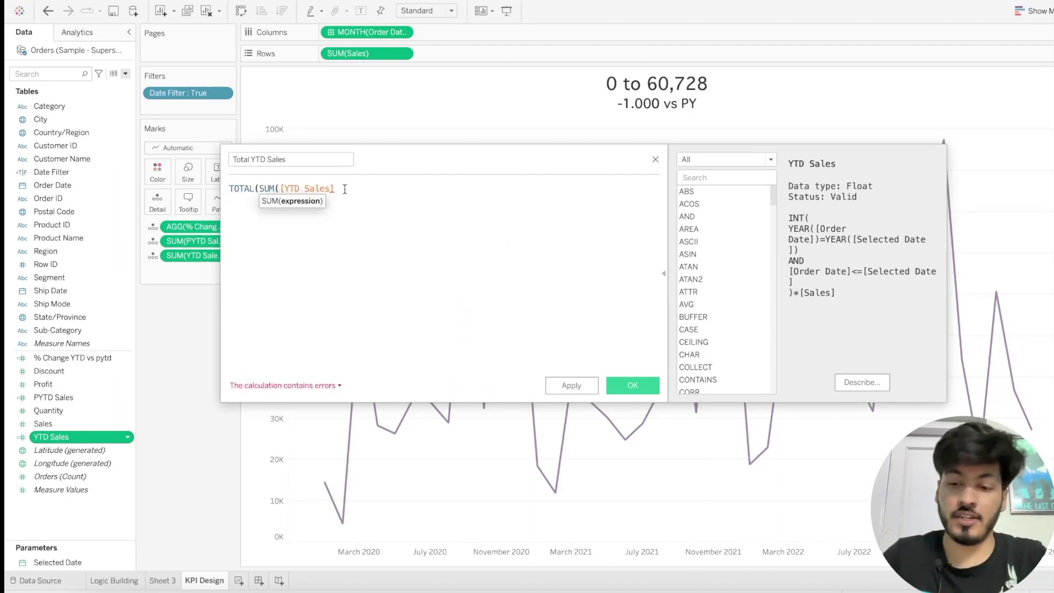
{"action": "type", "text": "))"}
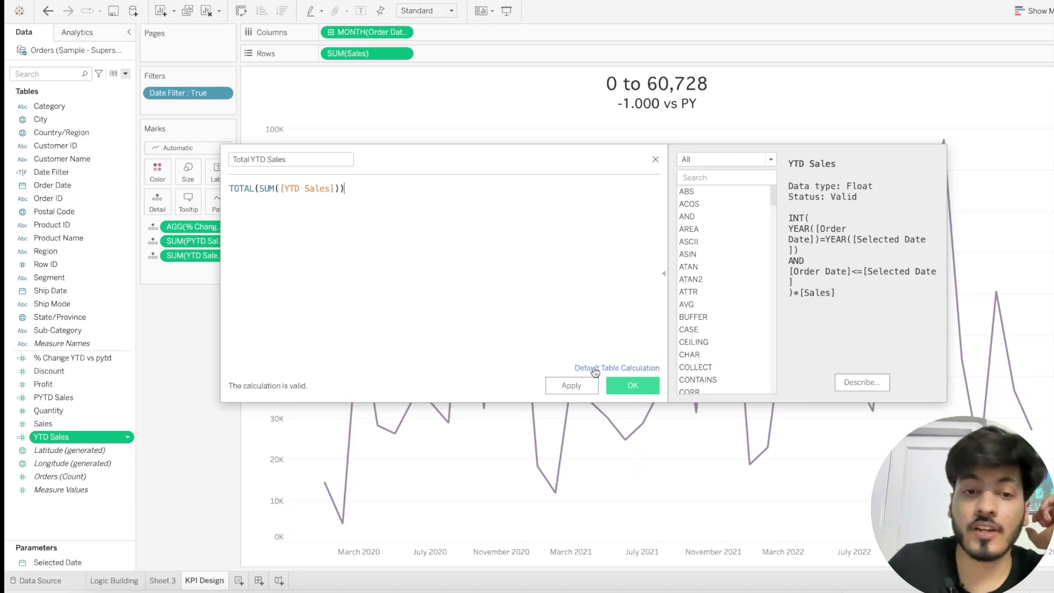
{"action": "left_click", "coordinate": [586, 385]}
{"action": "left_click", "coordinate": [608, 386]}
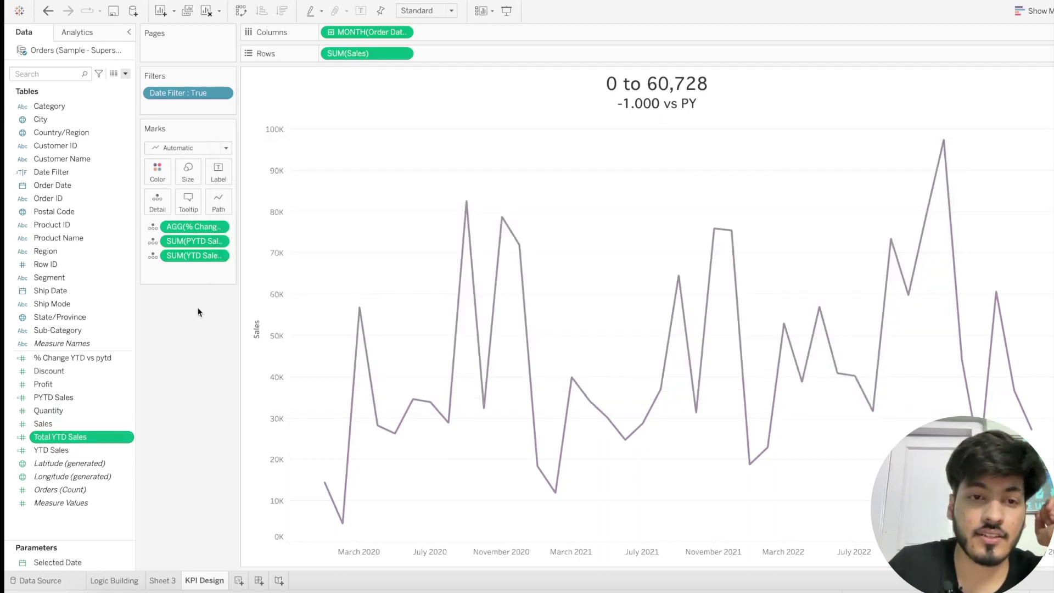
- Remove SUM(YTD Sales) and SUM(PYTD Sales) from the marks of the KPI Design sheet
{"action": "key", "text": "Delete"}
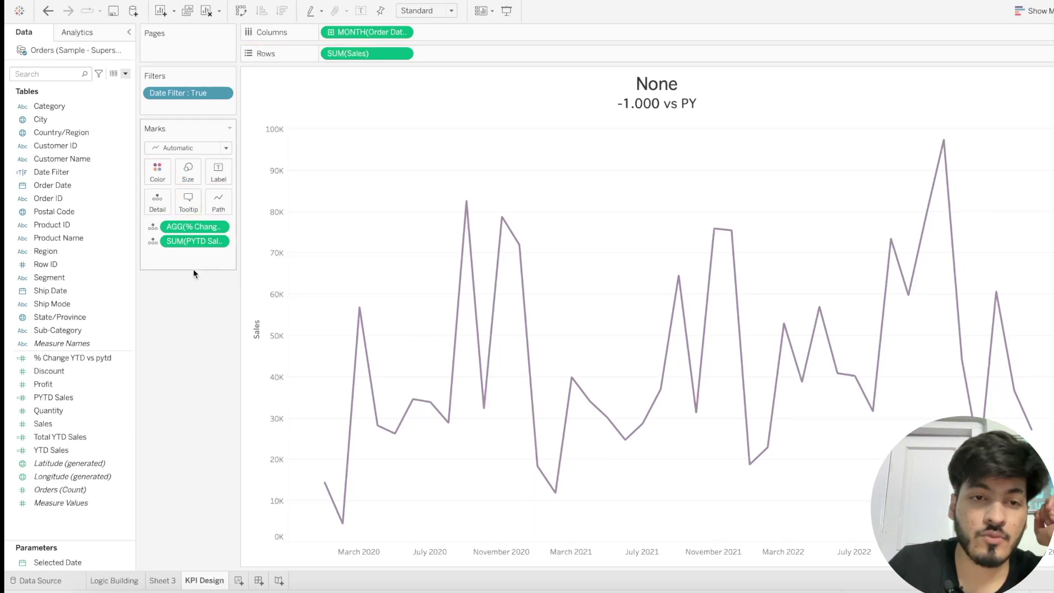
{"action": "left_click", "coordinate": [193, 241]}
{"action": "key", "text": "Delete"}
- Try placing the Total YTD Sales field on the line's marks as a label and as detail
{"action": "left_click_drag", "start_coordinate": [60, 436], "coordinate": [212, 173]}
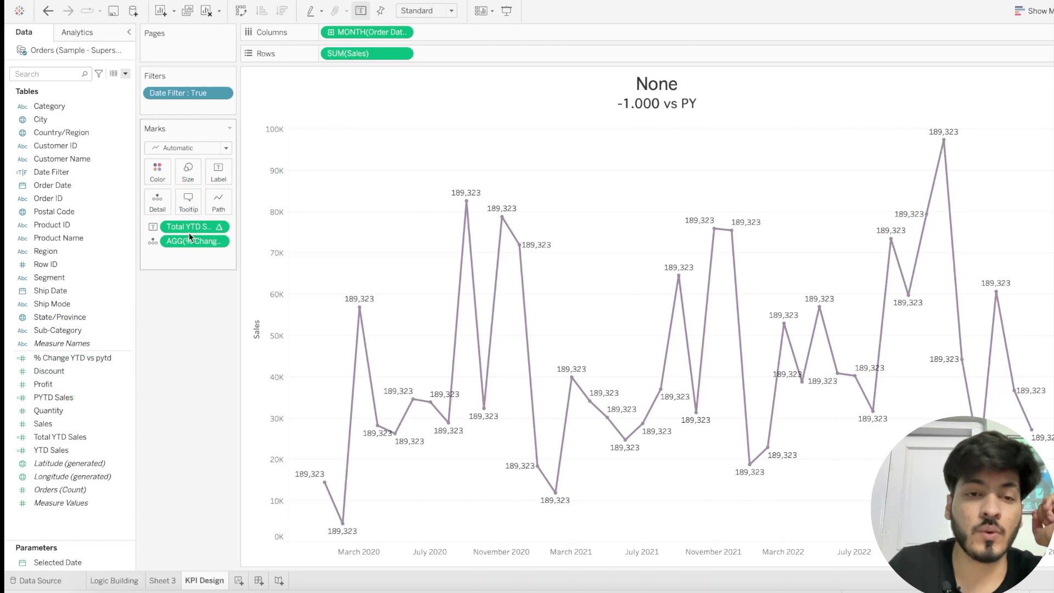
{"action": "left_click_drag", "start_coordinate": [194, 232], "coordinate": [161, 206]}
{"action": "left_click_drag", "start_coordinate": [193, 244], "coordinate": [165, 374]}
- Create a calculated field Total % Change with the formula TOTAL([% Change YTD vs pytd]) and add it to the marks as detail
{"action": "left_click", "coordinate": [125, 354]}
{"action": "left_click", "coordinate": [126, 355]}
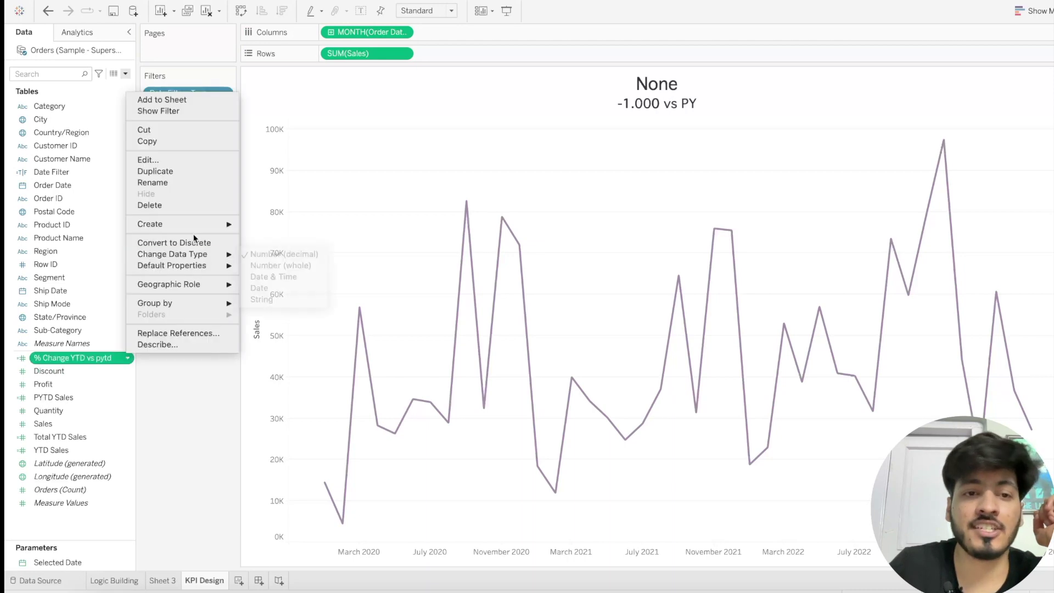
{"action": "mouse_move", "coordinate": [220, 224]}
{"action": "left_click", "coordinate": [258, 225]}
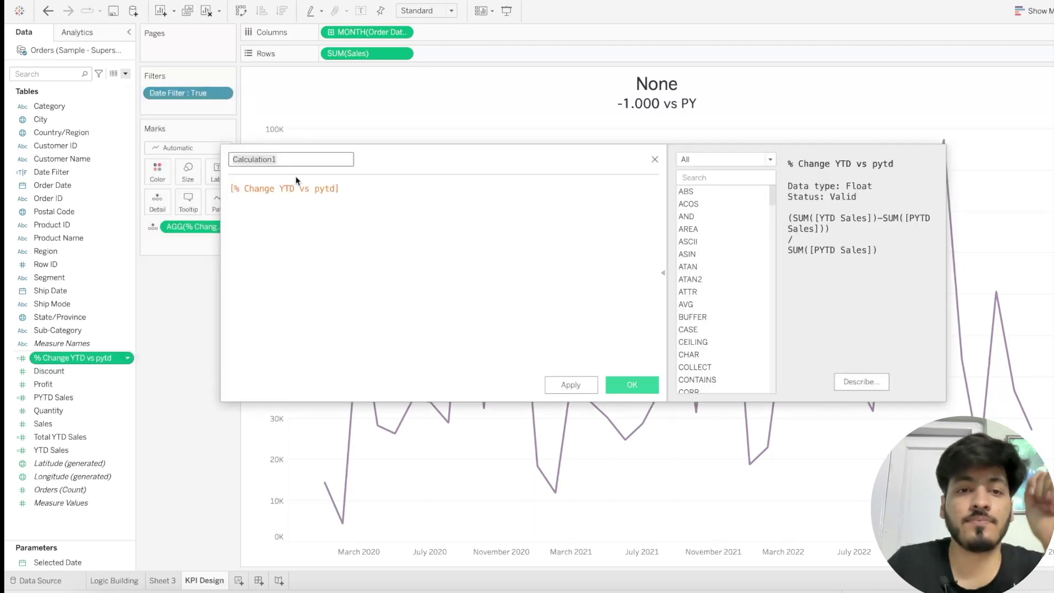
{"action": "type", "text": "T"}
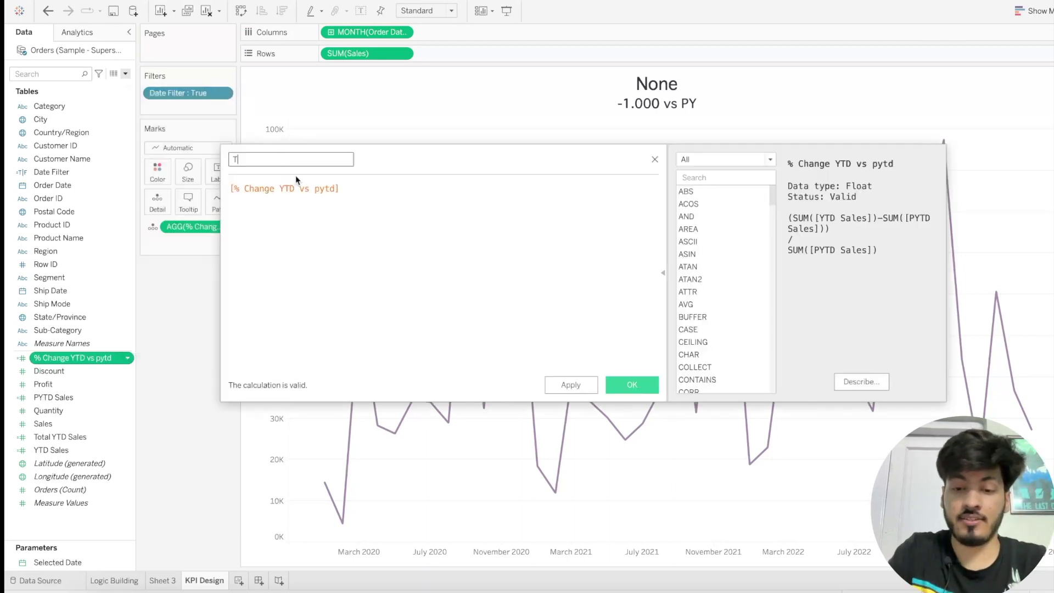
{"action": "type", "text": "otal % Change"}
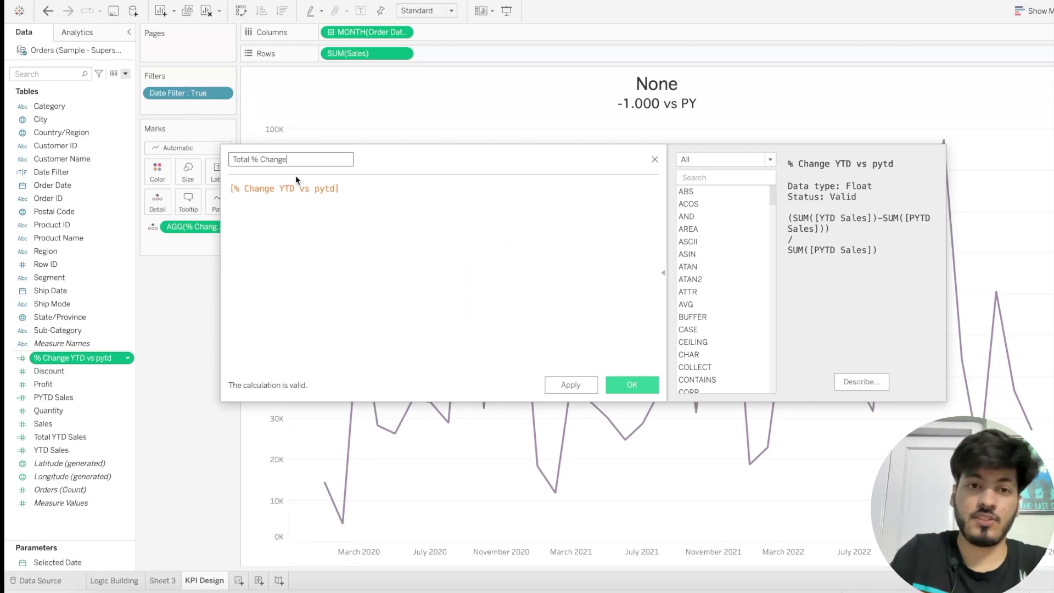
{"action": "left_click", "coordinate": [230, 187]}
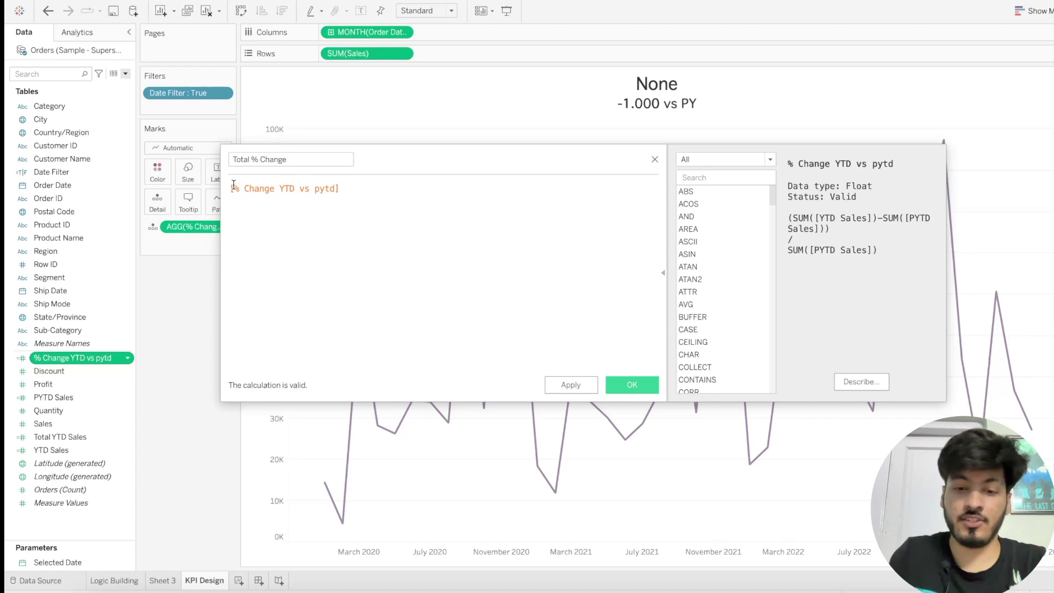
{"action": "type", "text": "TOTAL("}
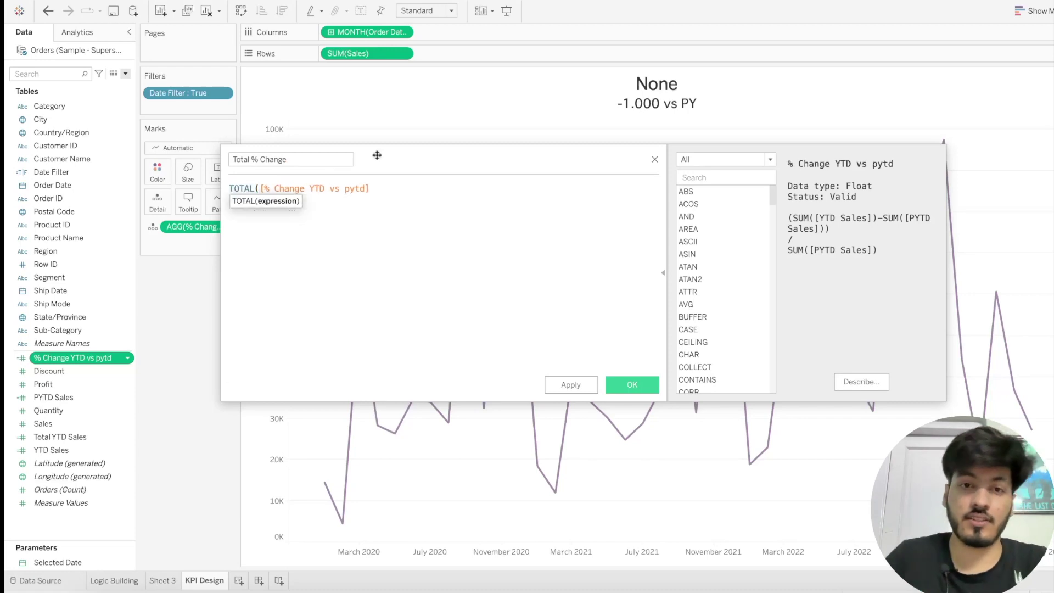
{"action": "left_click", "coordinate": [390, 187]}
{"action": "type", "text": ")"}
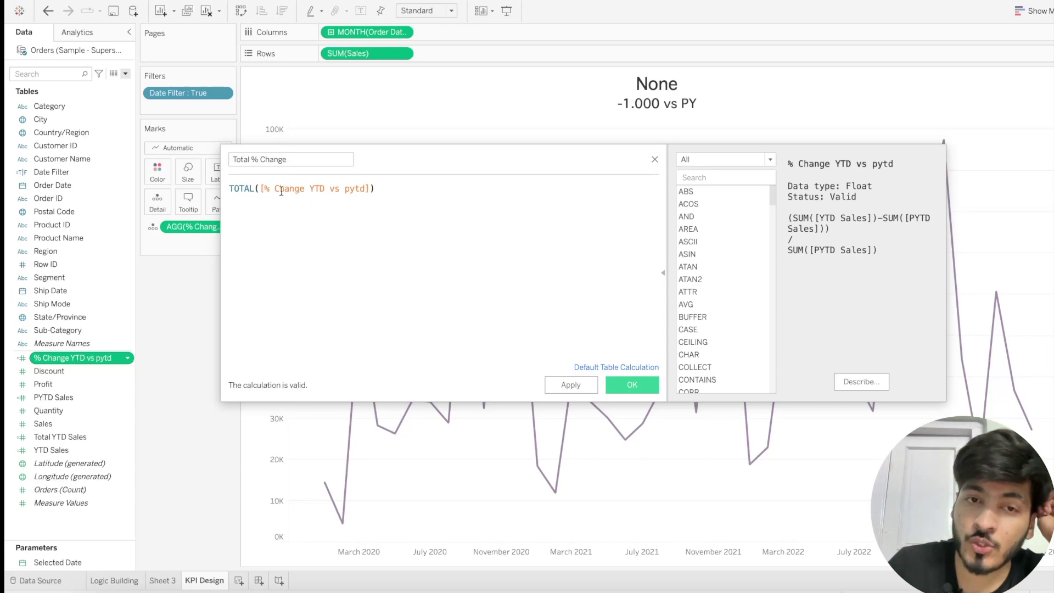
{"action": "left_click", "coordinate": [581, 385]}
{"action": "left_click", "coordinate": [624, 389]}
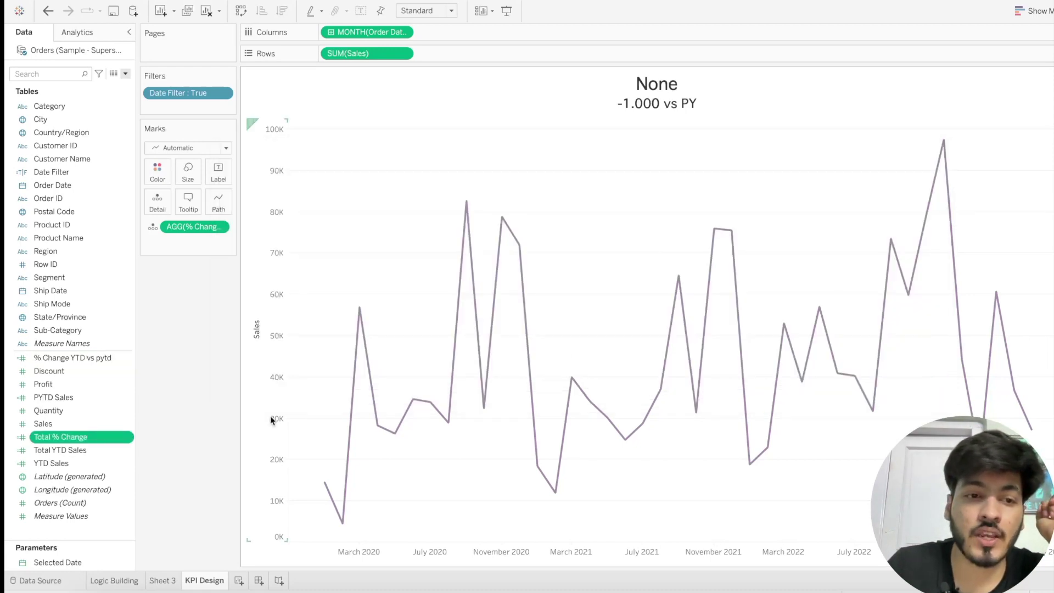
{"action": "left_click_drag", "start_coordinate": [86, 435], "coordinate": [175, 240]}
{"action": "double_click", "coordinate": [715, 97]}
{"action": "left_click_drag", "start_coordinate": [609, 256], "coordinate": [464, 244]}
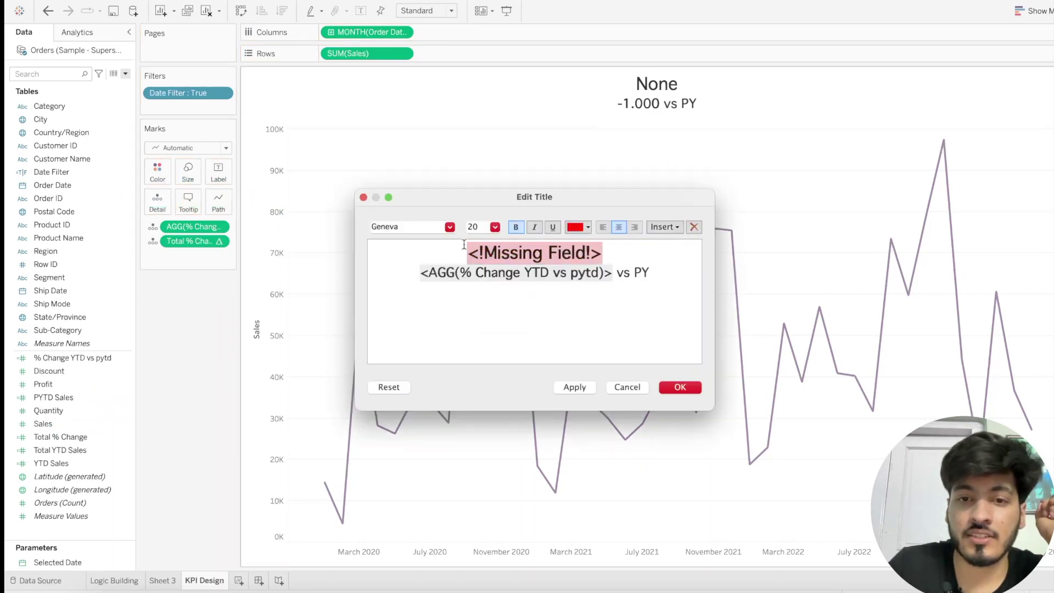
{"action": "left_click", "coordinate": [664, 226]}
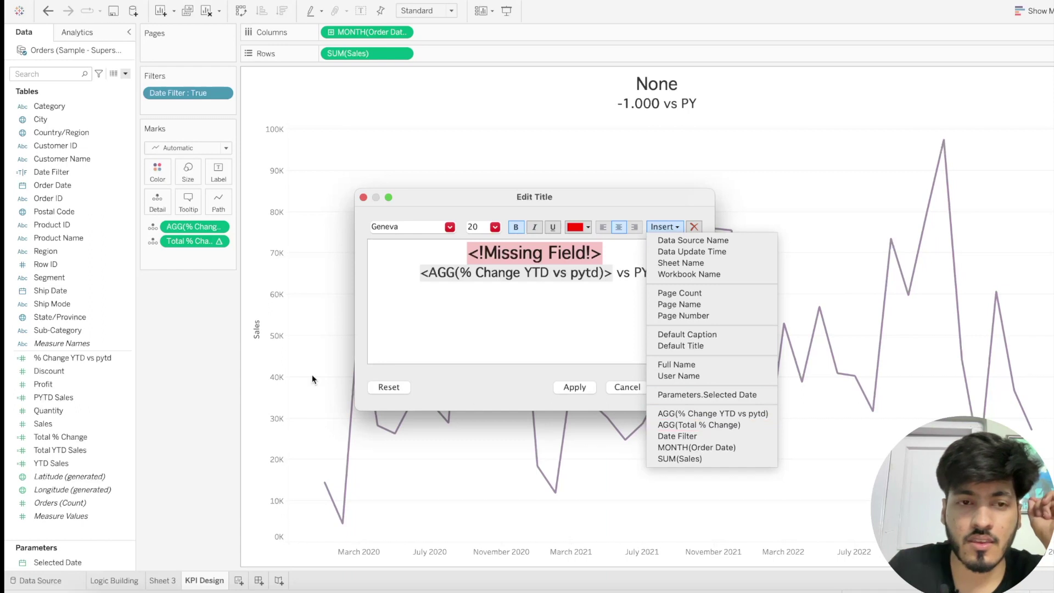
{"action": "left_click", "coordinate": [378, 210]}
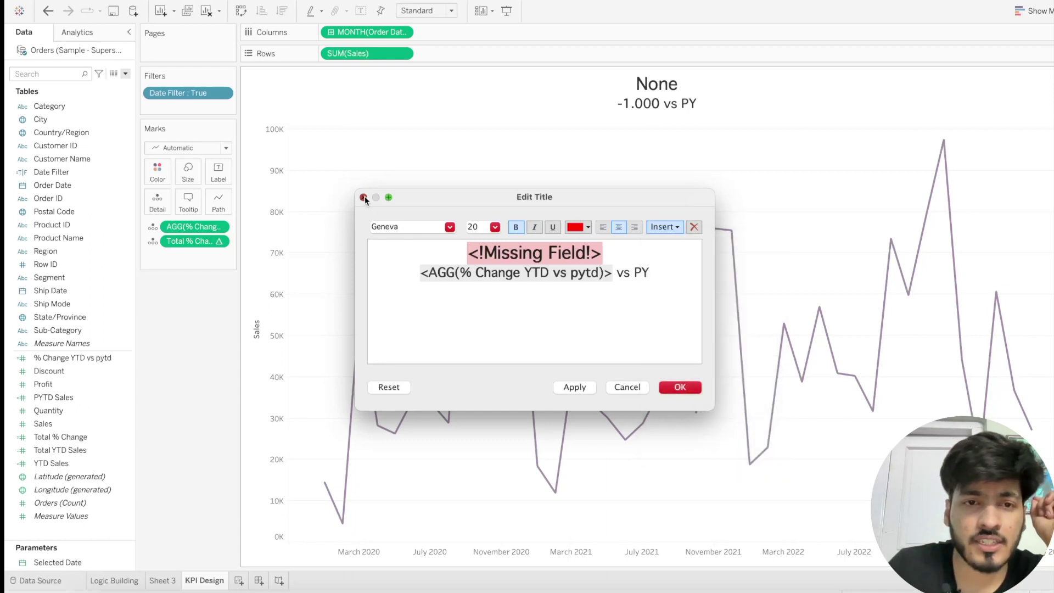
{"action": "left_click", "coordinate": [363, 197]}
- Remove AGG(% Change YTD vs pytd) from the marks and add Total YTD Sales as detail
{"action": "left_click_drag", "start_coordinate": [186, 226], "coordinate": [160, 330]}
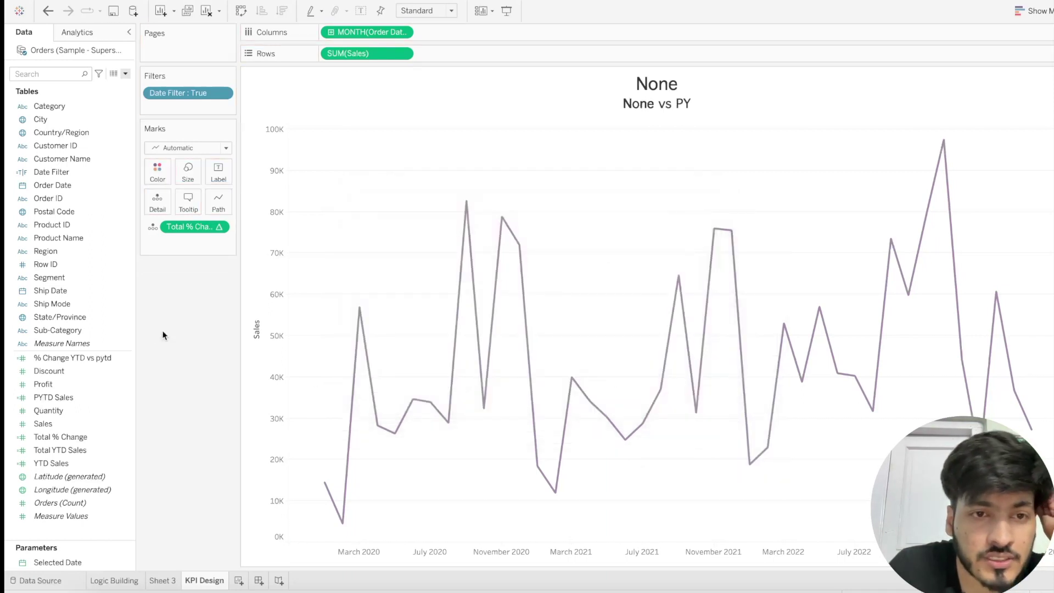
{"action": "left_click_drag", "start_coordinate": [71, 449], "coordinate": [153, 200]}
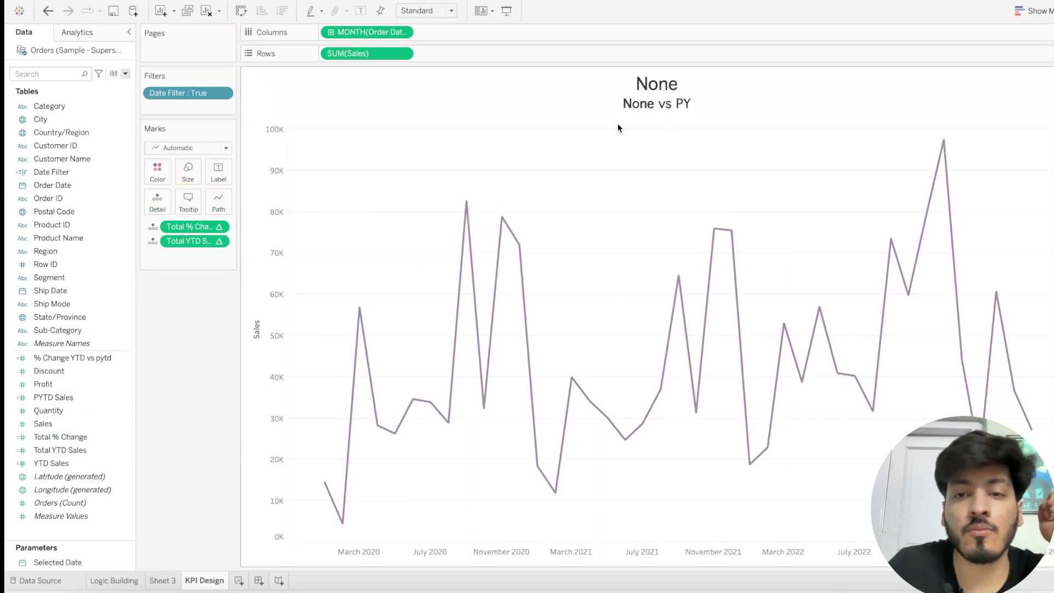
- Replace the missing field in the first line of the sheet title with AGG(Total YTD Sales)
{"action": "double_click", "coordinate": [682, 104]}
{"action": "triple_click", "coordinate": [611, 253]}
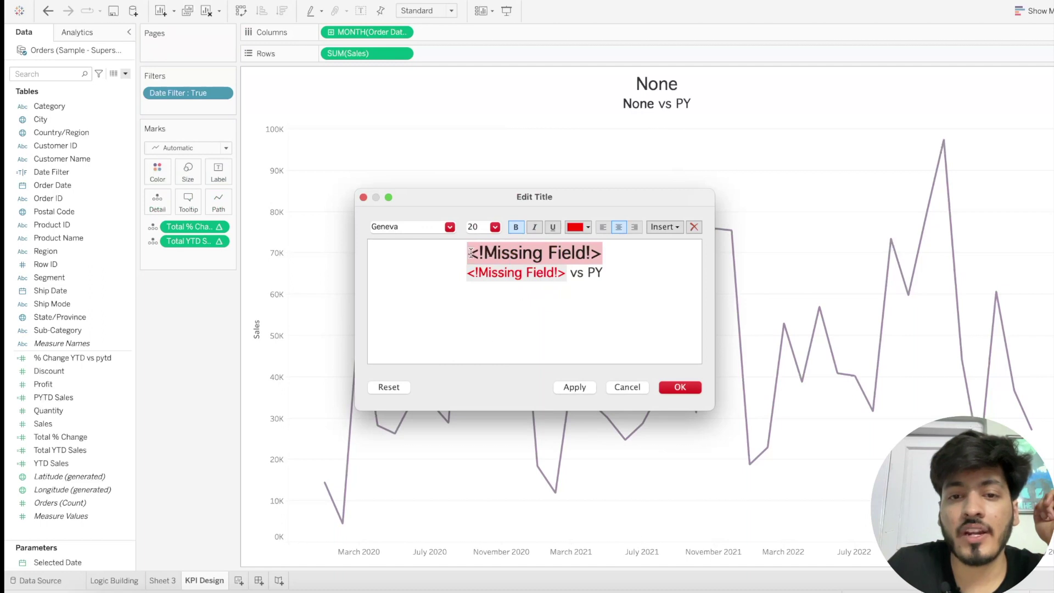
{"action": "left_click", "coordinate": [653, 227]}
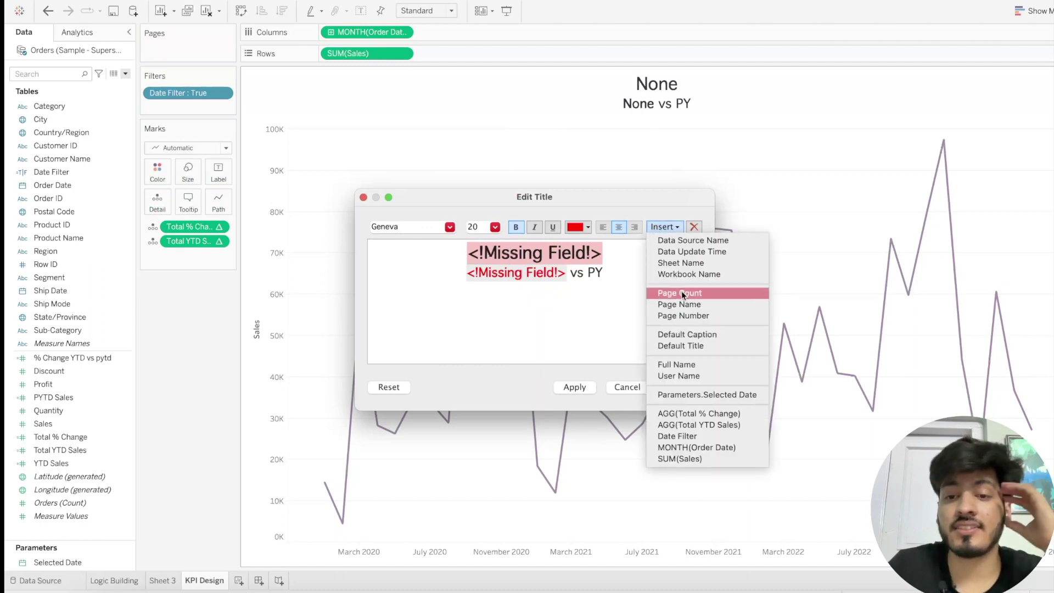
{"action": "left_click", "coordinate": [698, 425]}
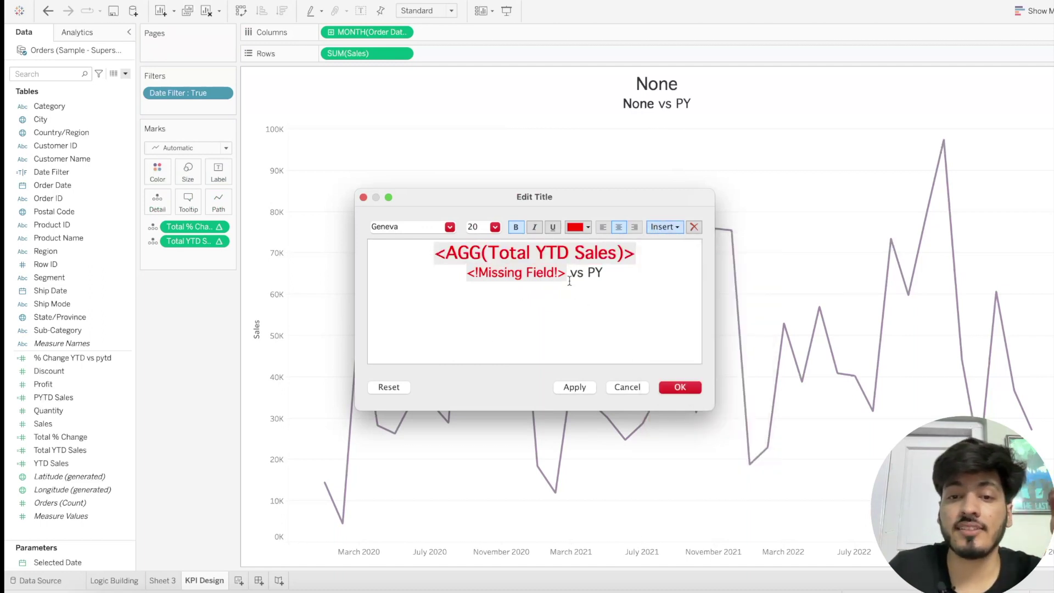
- Replace the missing field before "vs PY" in the second title line with AGG(Total % Change)
{"action": "left_click_drag", "start_coordinate": [569, 273], "coordinate": [467, 269]}
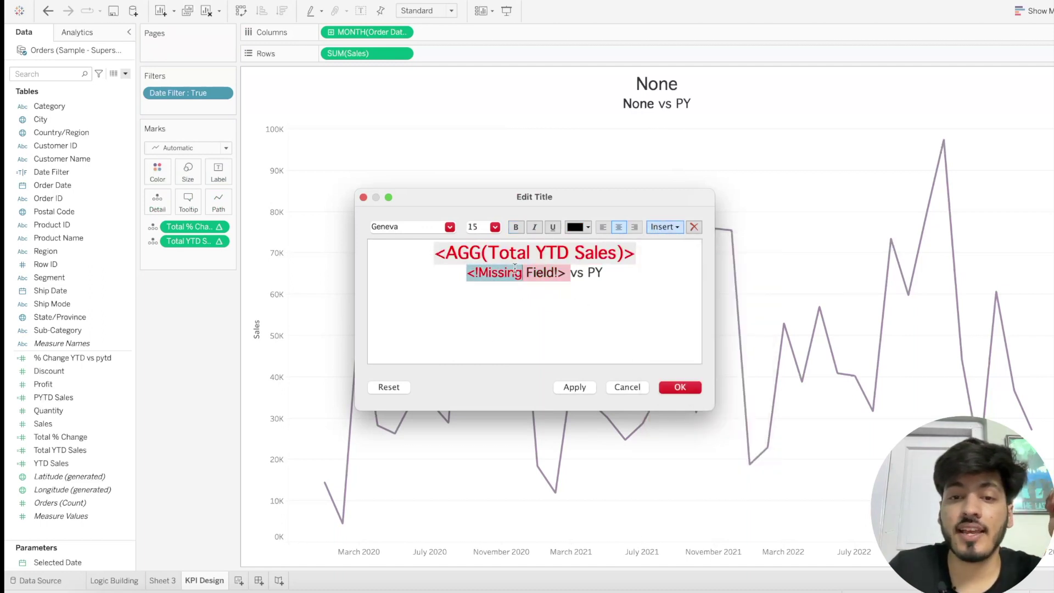
{"action": "left_click", "coordinate": [664, 228]}
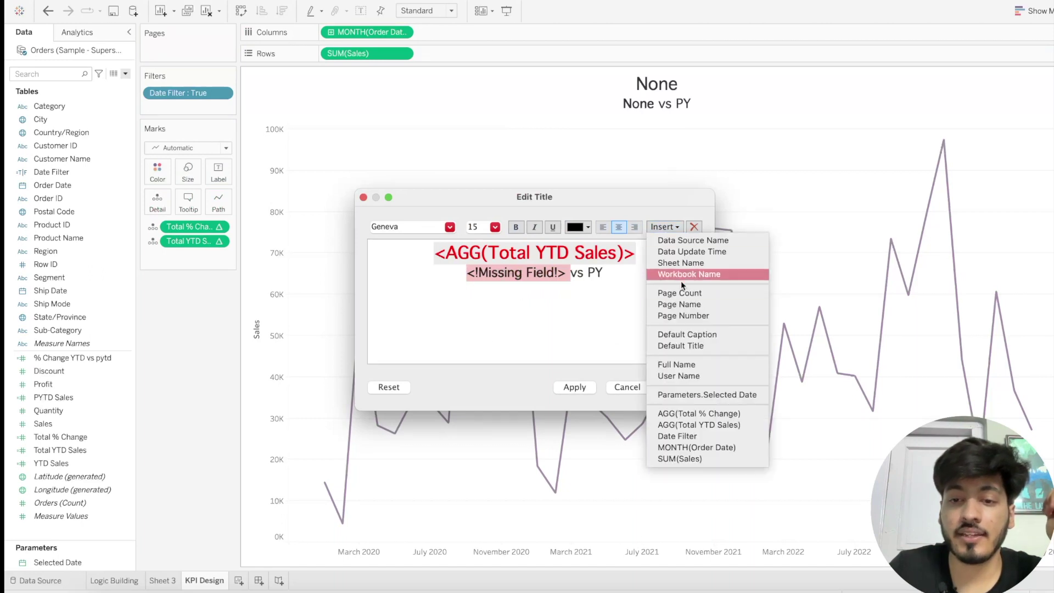
{"action": "left_click", "coordinate": [702, 413]}
- Recolor both lines of the sheet title in the muted purple that matches the trend line
{"action": "left_click_drag", "start_coordinate": [434, 253], "coordinate": [454, 245]}
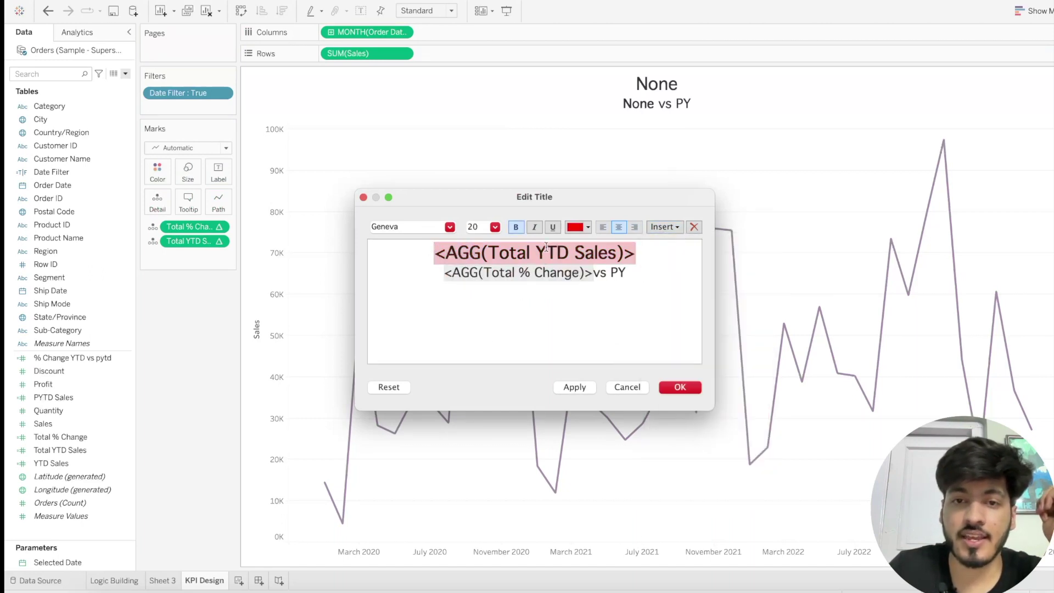
{"action": "left_click", "coordinate": [589, 227]}
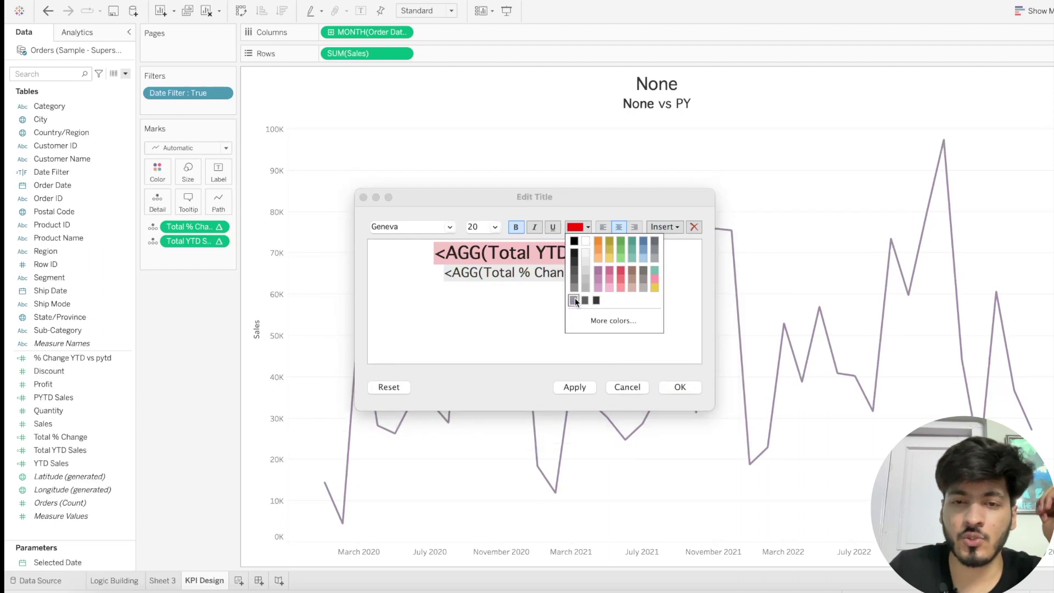
{"action": "left_click", "coordinate": [578, 297]}
{"action": "left_click_drag", "start_coordinate": [625, 273], "coordinate": [432, 247]}
{"action": "left_click", "coordinate": [588, 227]}
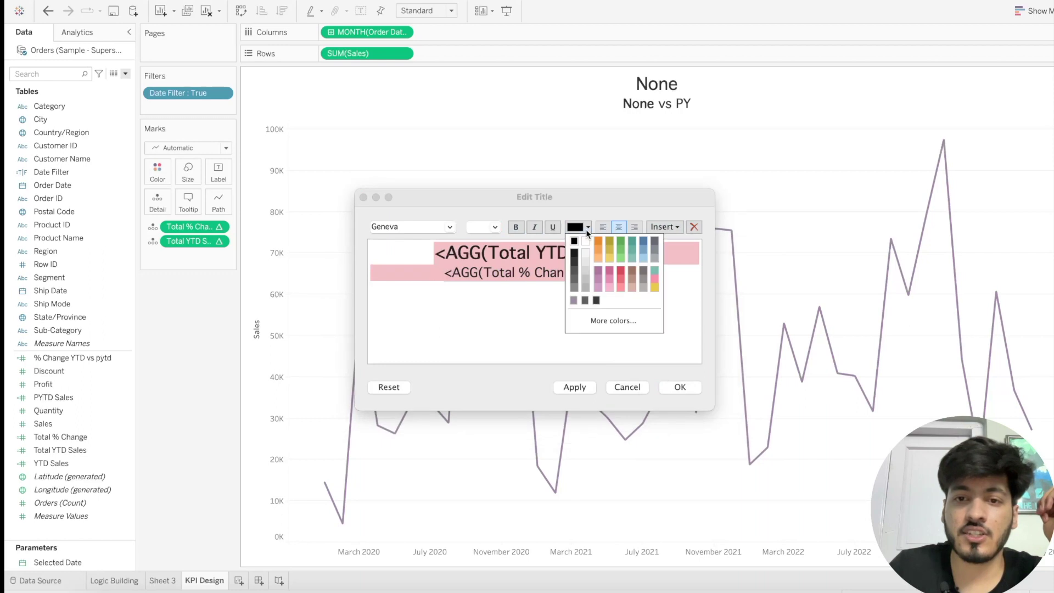
{"action": "left_click", "coordinate": [574, 301]}
{"action": "double_click", "coordinate": [573, 271]}
{"action": "left_click_drag", "start_coordinate": [647, 252], "coordinate": [433, 252]}
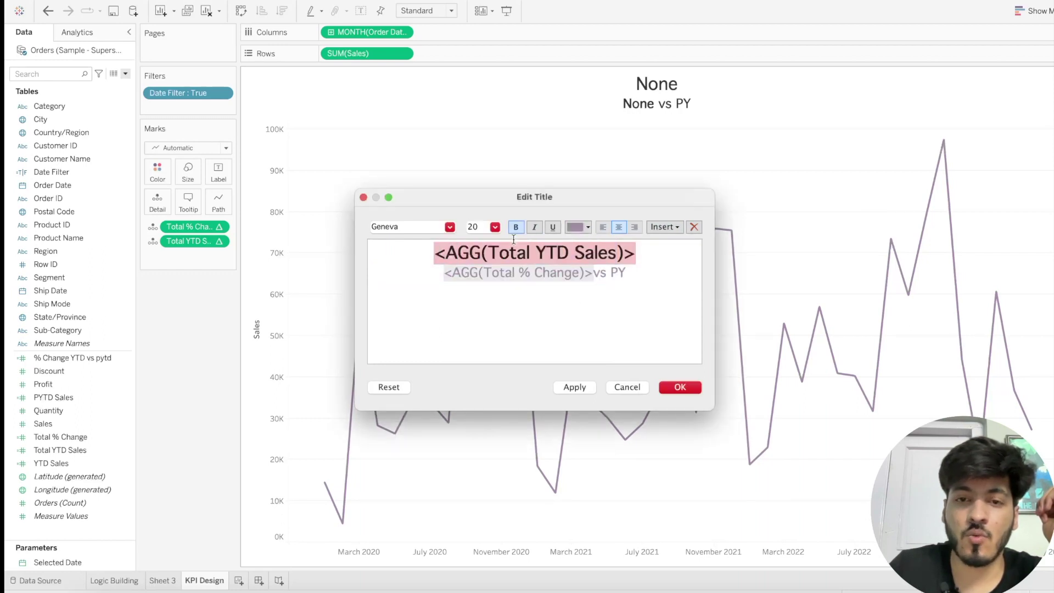
- Make the AGG(Total % Change) field in the second title line bold and apply the title changes
{"action": "double_click", "coordinate": [579, 273]}
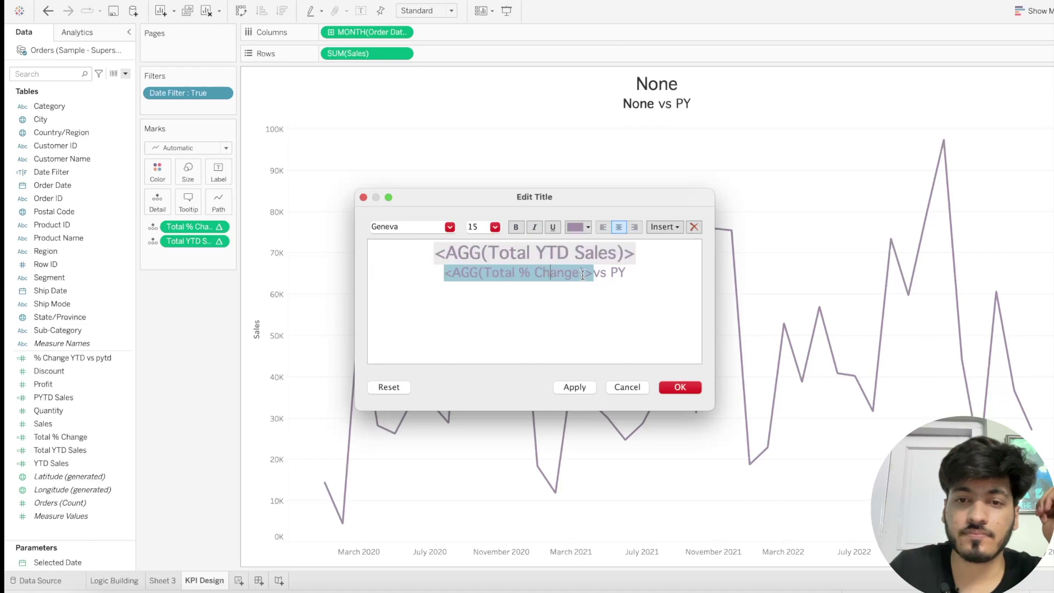
{"action": "left_click", "coordinate": [586, 273]}
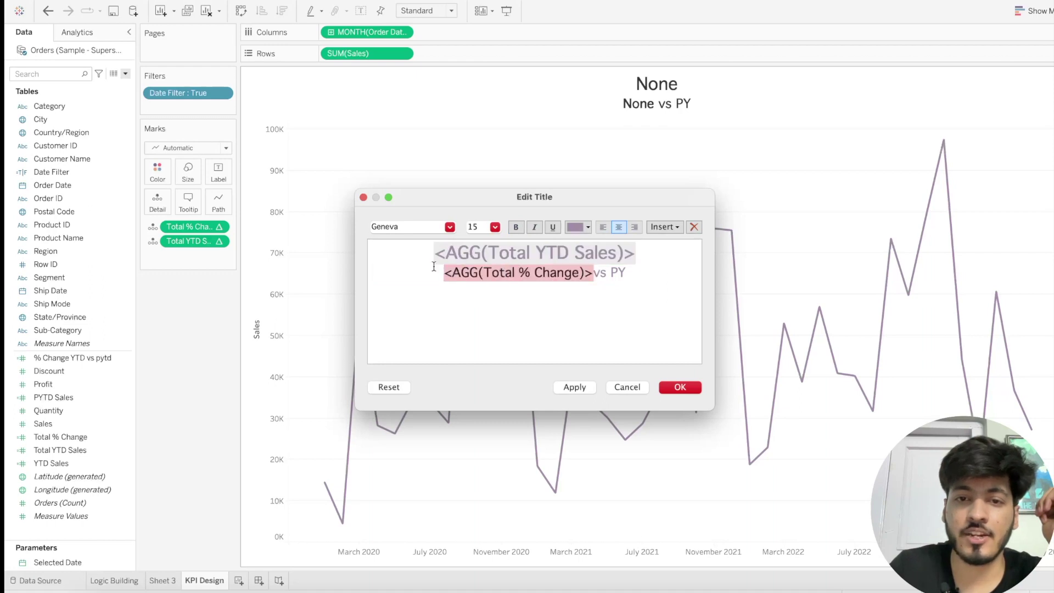
{"action": "left_click", "coordinate": [515, 227]}
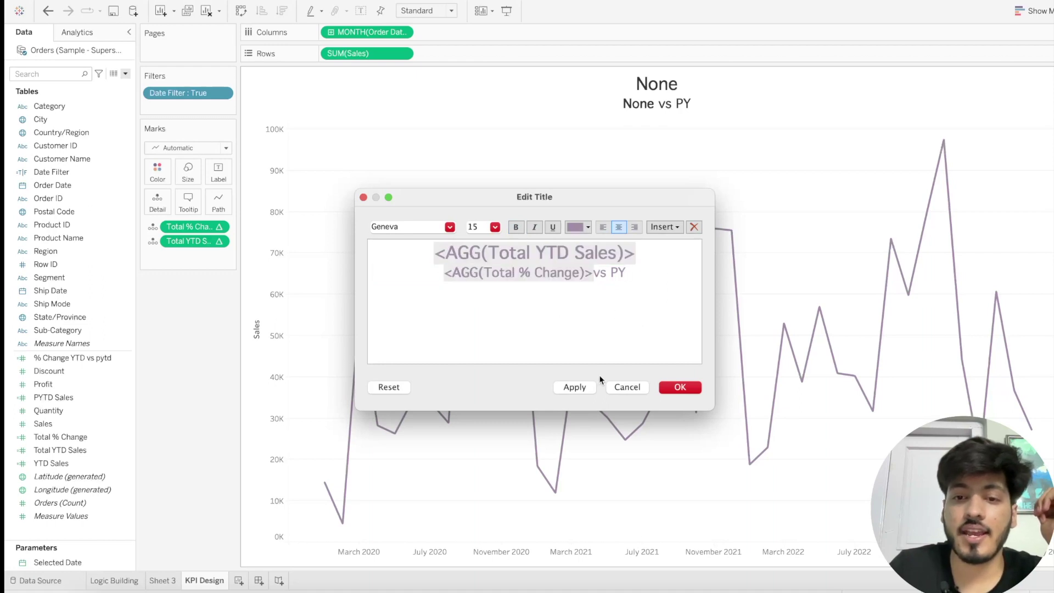
{"action": "left_click", "coordinate": [583, 386]}
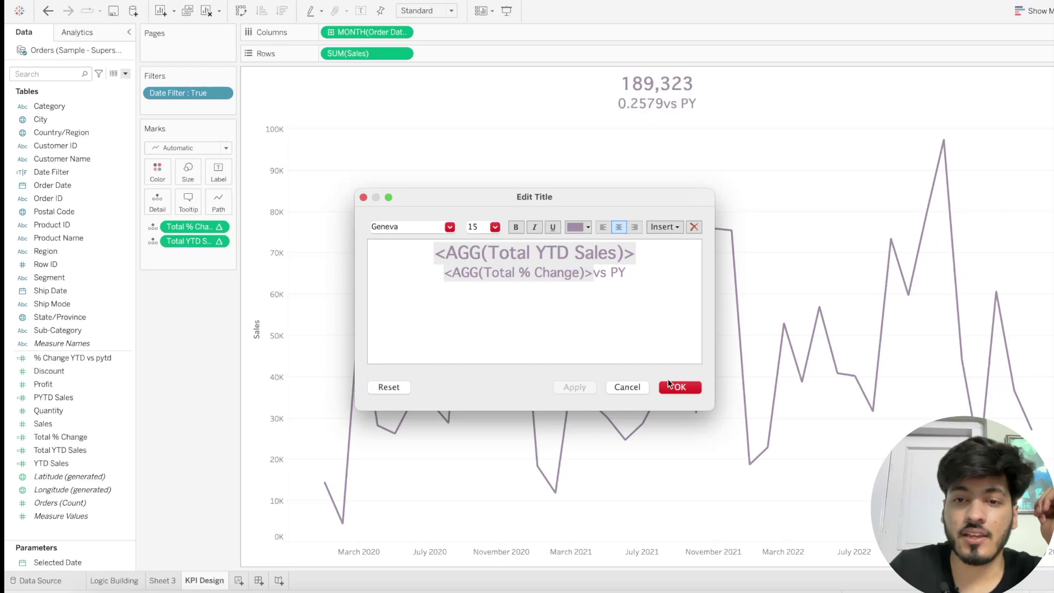
{"action": "left_click", "coordinate": [678, 387]}
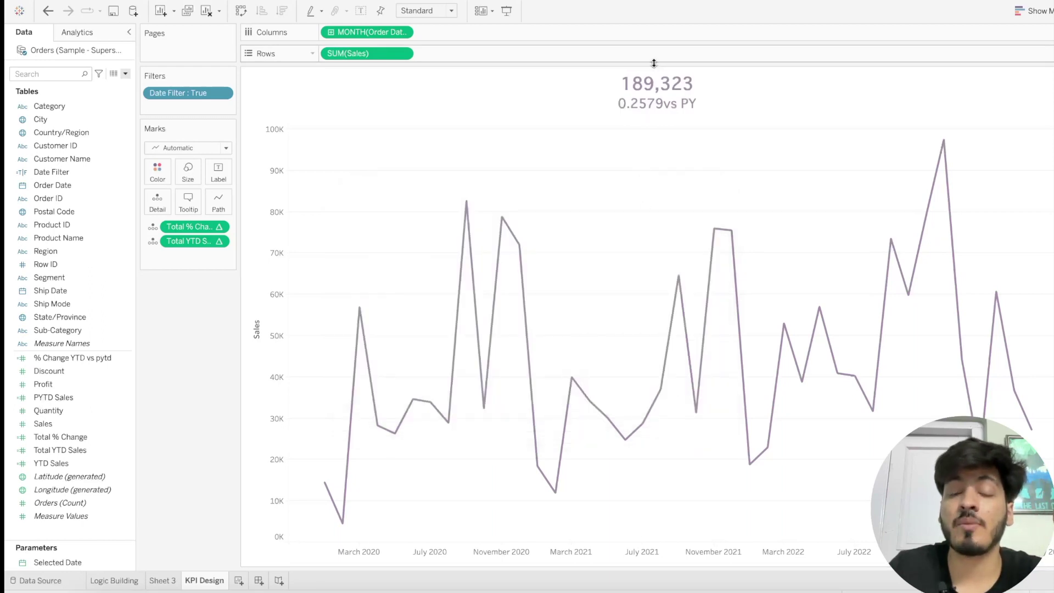
- Set the default number format of Total YTD Sales to Currency (Custom) with 0 decimal places and Thousands (K) display units
{"action": "left_click", "coordinate": [163, 580]}
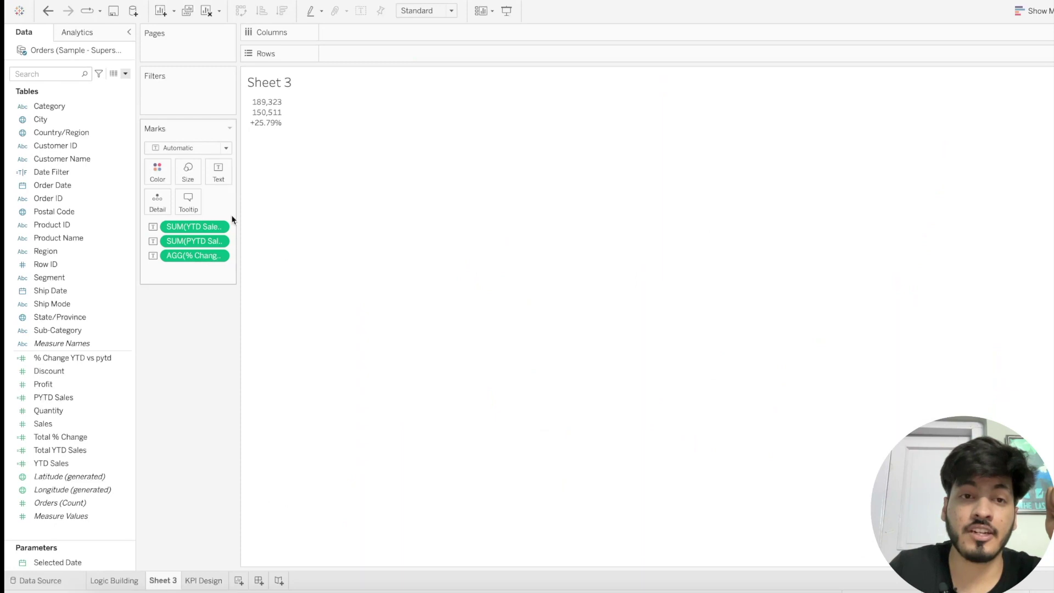
{"action": "left_click", "coordinate": [192, 580]}
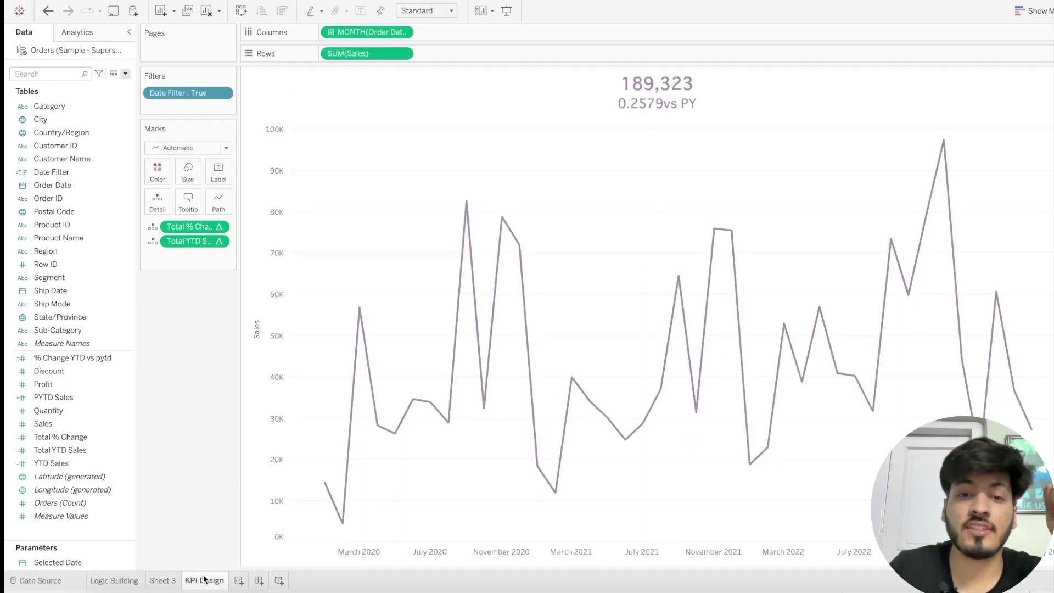
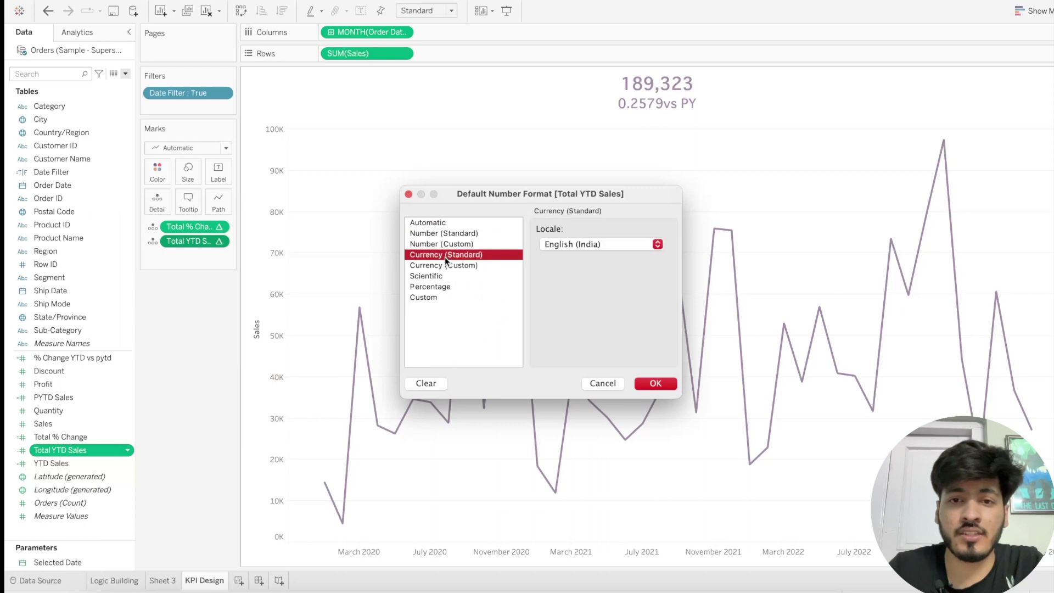
{"action": "left_click", "coordinate": [474, 266]}
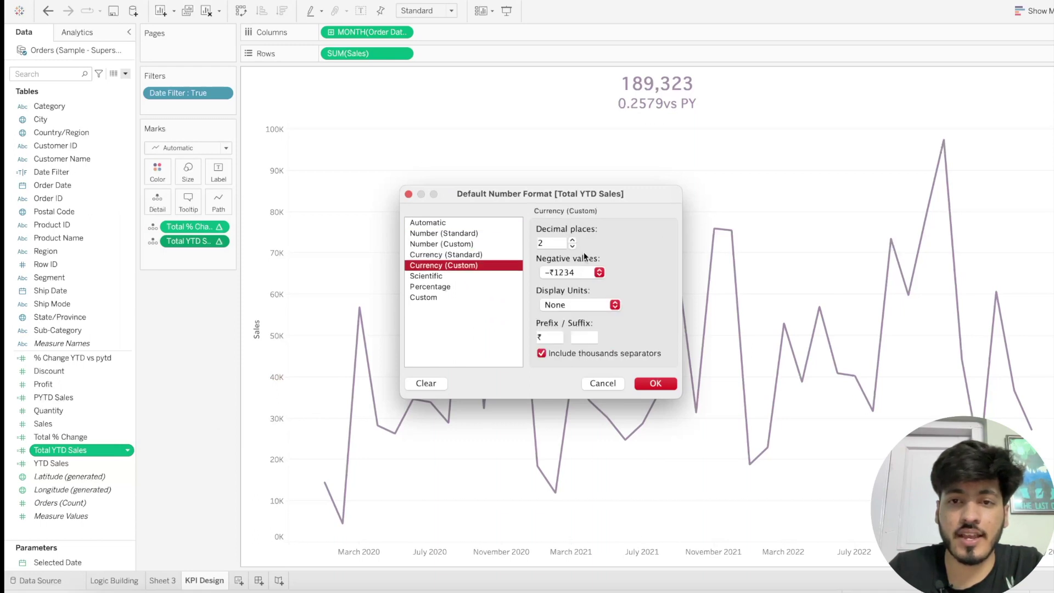
{"action": "left_click", "coordinate": [573, 247]}
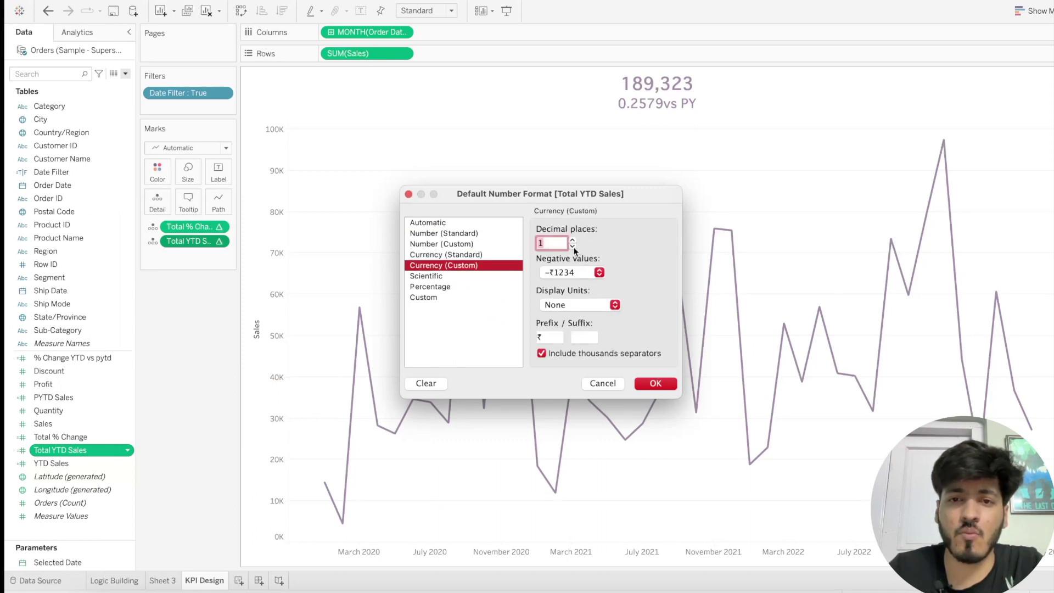
{"action": "left_click", "coordinate": [601, 305]}
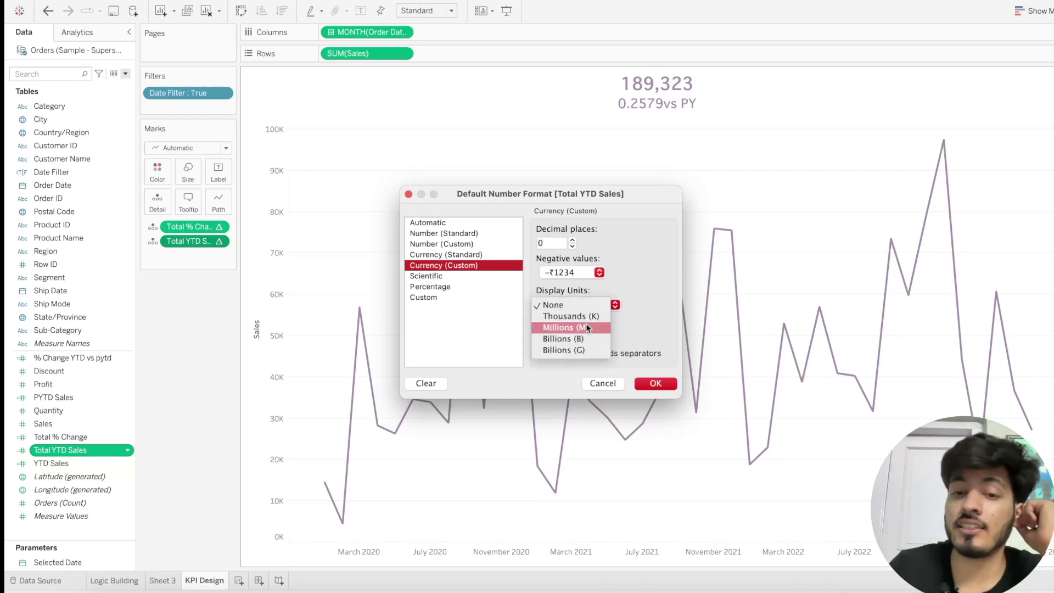
{"action": "left_click", "coordinate": [585, 316]}
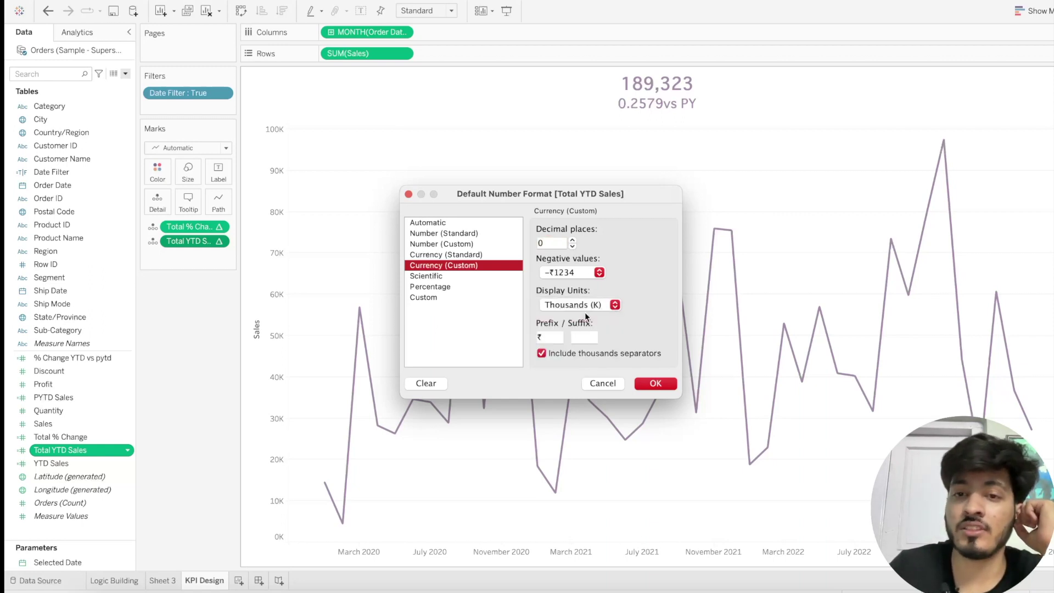
{"action": "left_click", "coordinate": [649, 382]}
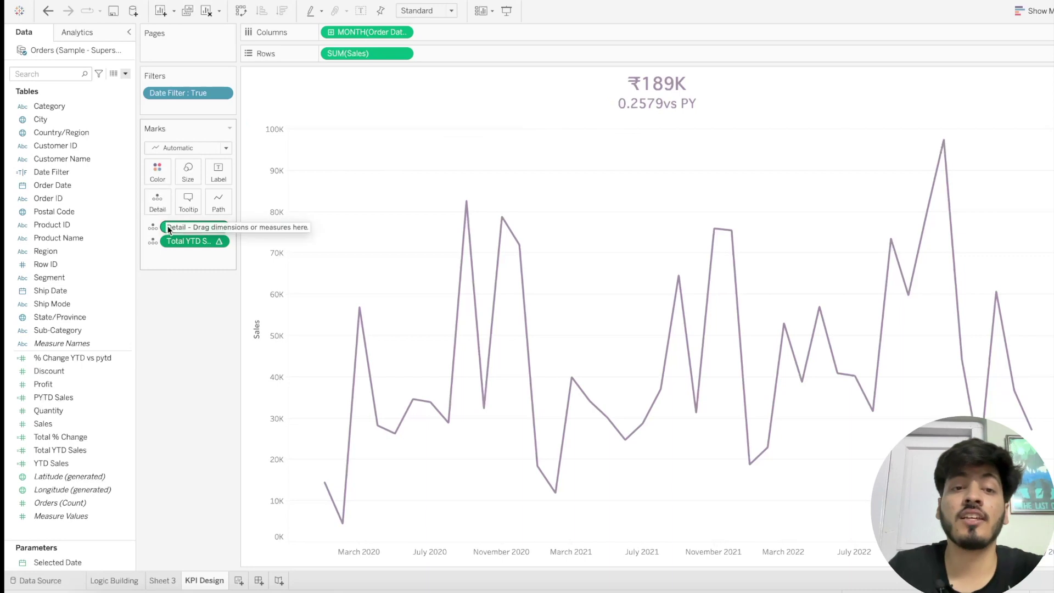
- Change the currency prefix in the default number format of Total YTD Sales to $
{"action": "right_click", "coordinate": [125, 449]}
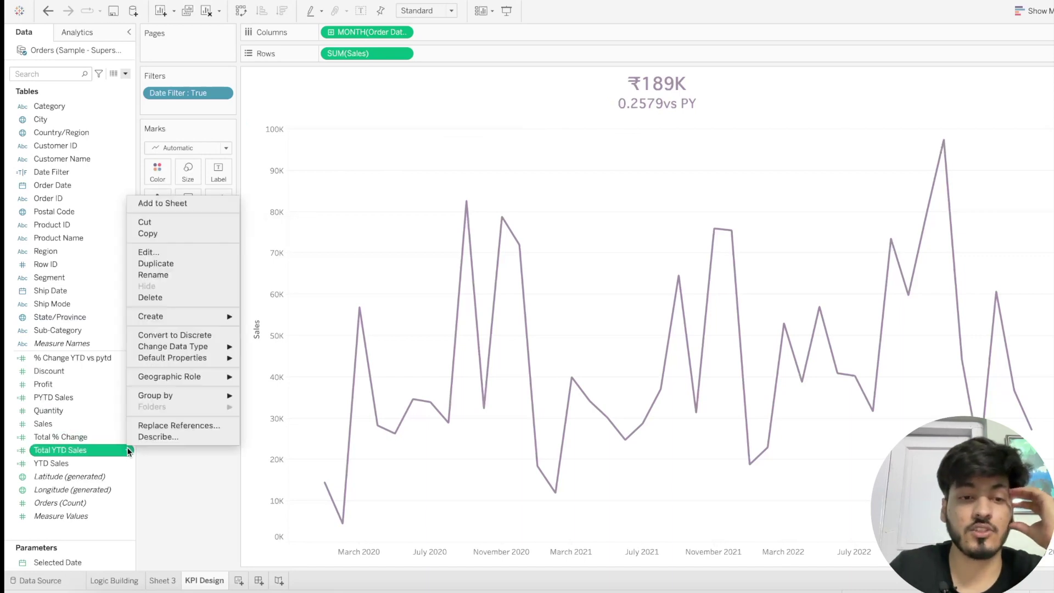
{"action": "mouse_move", "coordinate": [223, 357]}
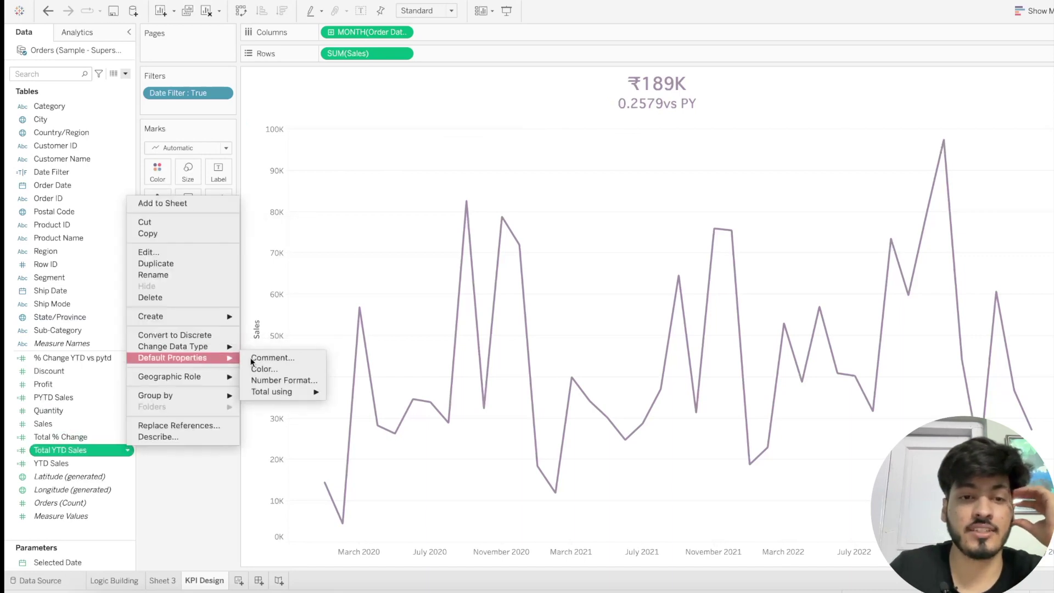
{"action": "left_click", "coordinate": [282, 379]}
{"action": "left_click", "coordinate": [598, 273]}
{"action": "left_click", "coordinate": [640, 267]}
{"action": "left_click", "coordinate": [548, 336]}
{"action": "key", "text": "BackSpace"}
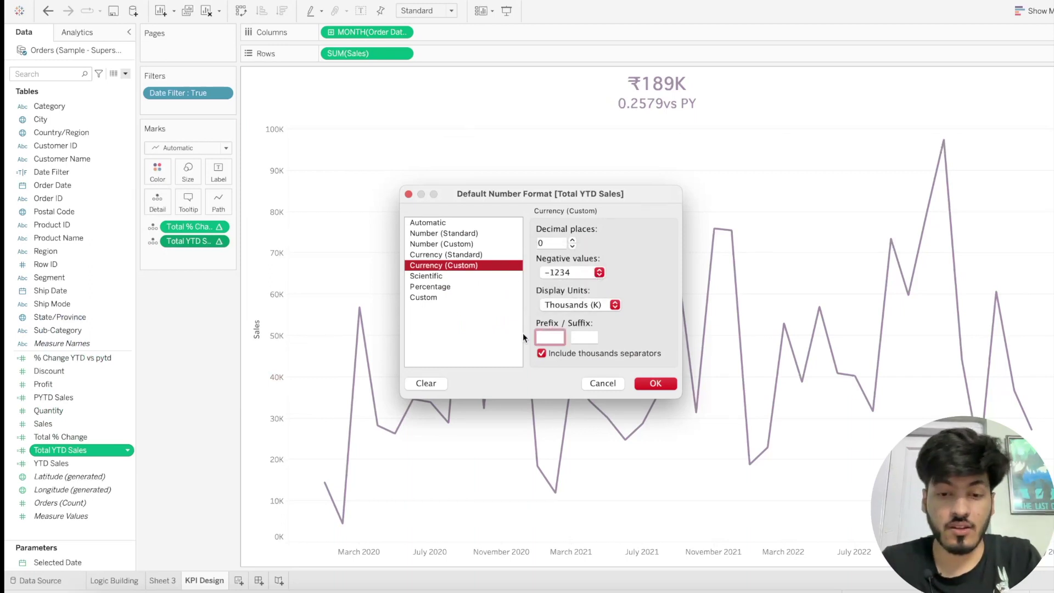
{"action": "type", "text": "$"}
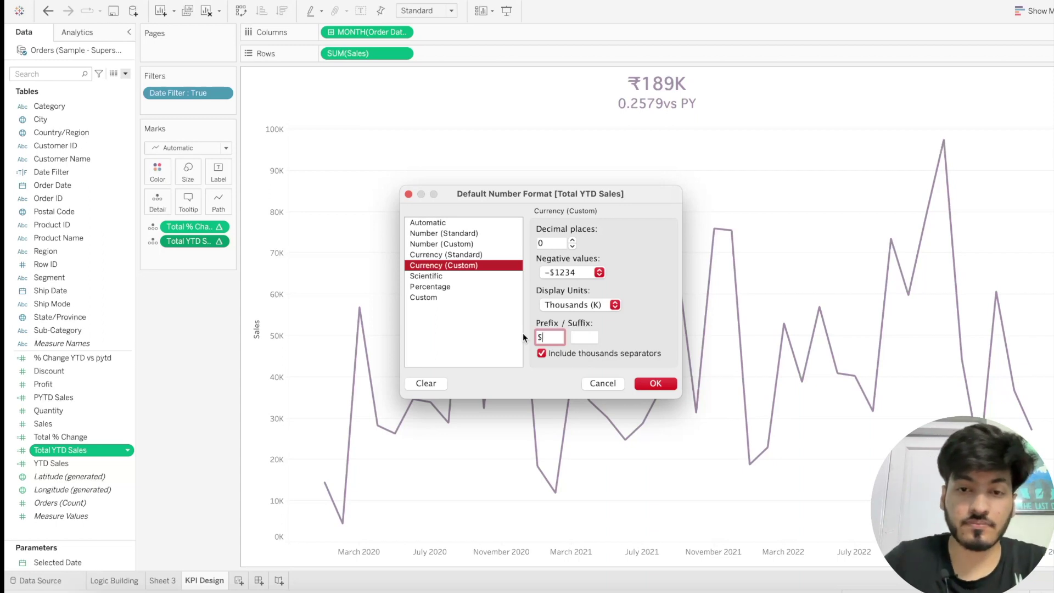
{"action": "left_click", "coordinate": [654, 386]}
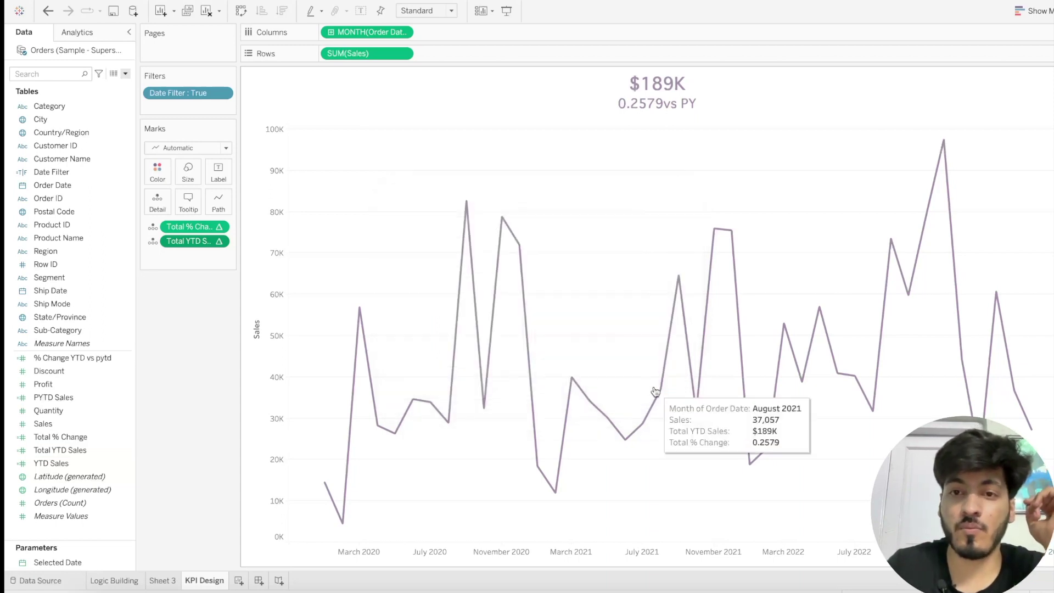
- Format the numbers of the Total % Change field on the marks as a percentage with 1 decimal place
{"action": "left_click", "coordinate": [219, 229]}
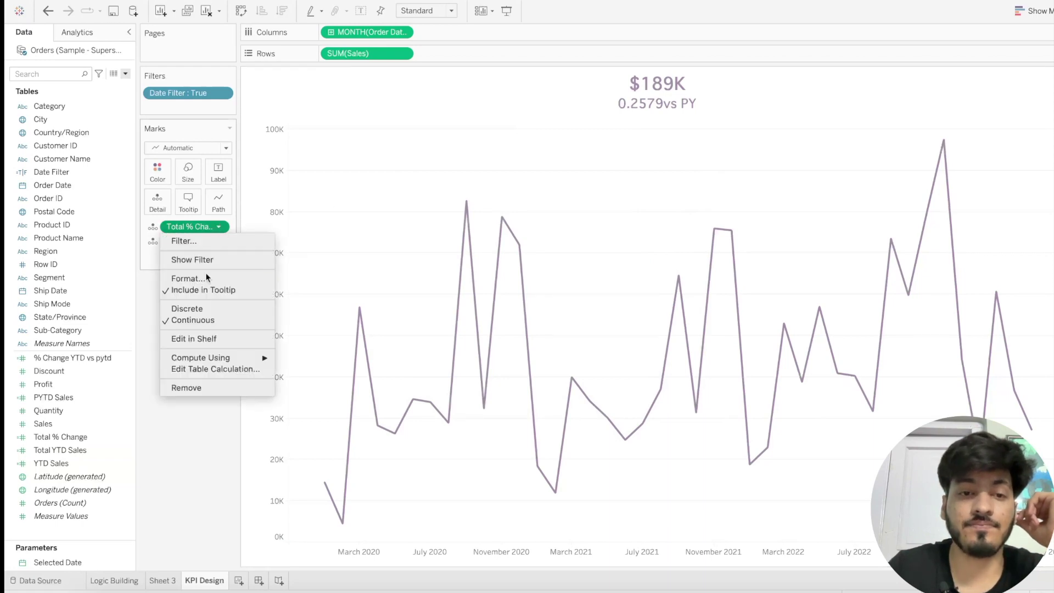
{"action": "left_click", "coordinate": [199, 280]}
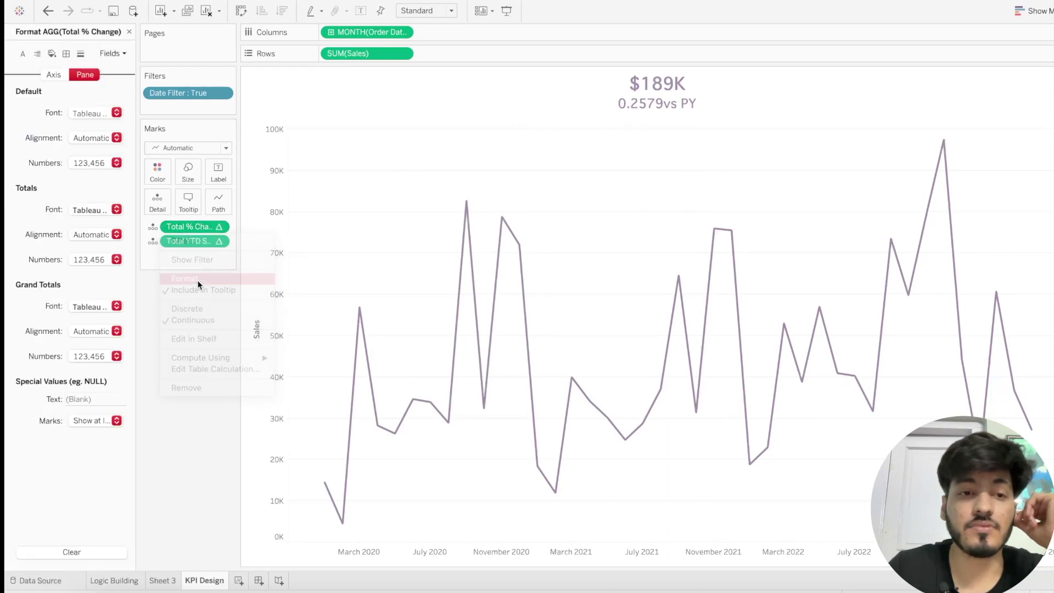
{"action": "left_click", "coordinate": [113, 164]}
{"action": "left_click", "coordinate": [118, 211]}
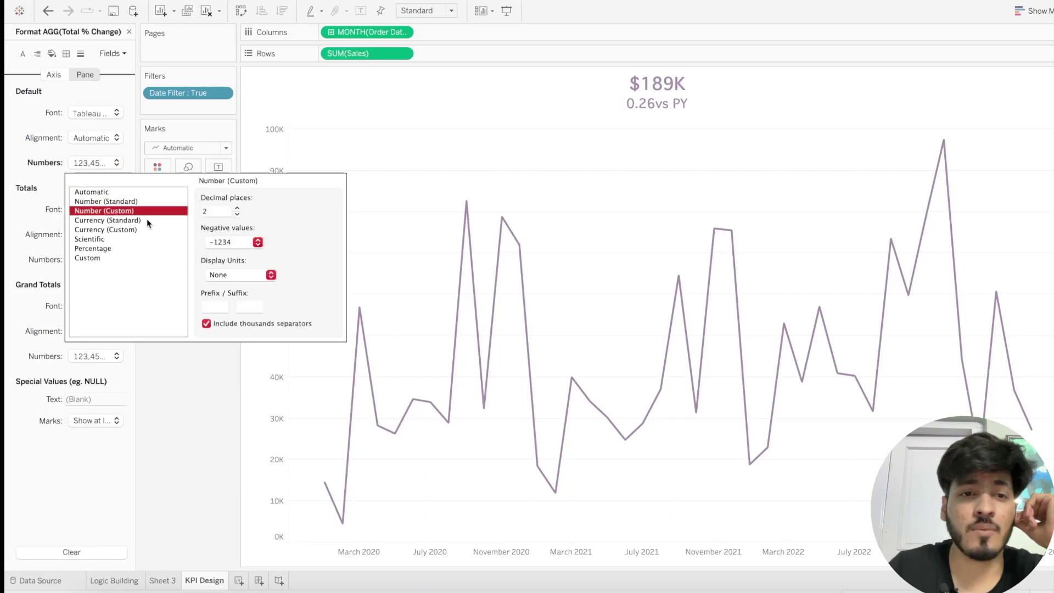
{"action": "left_click", "coordinate": [237, 214]}
{"action": "left_click", "coordinate": [237, 214]}
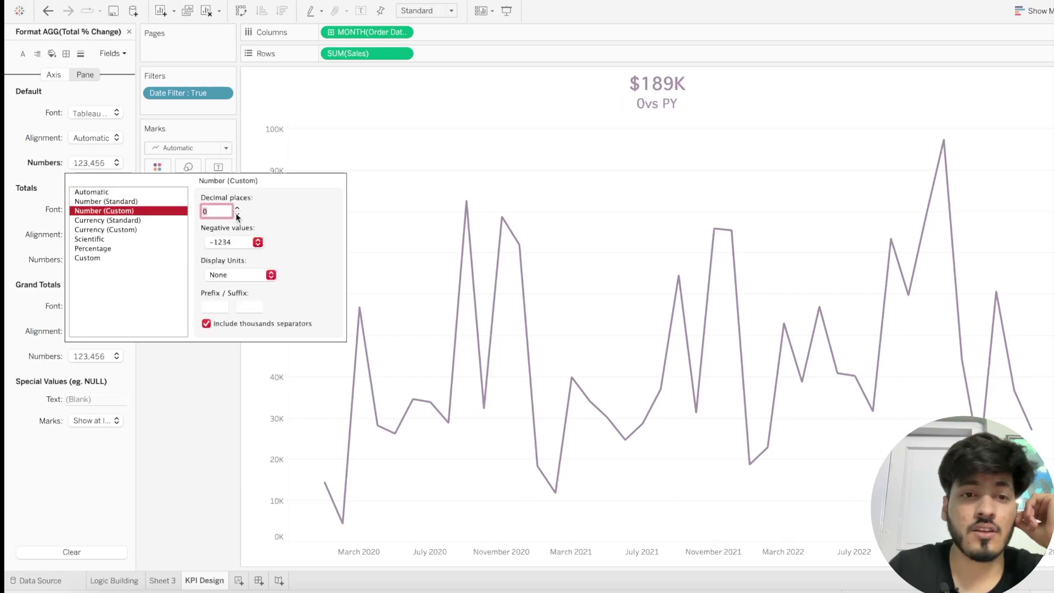
{"action": "left_click", "coordinate": [107, 248]}
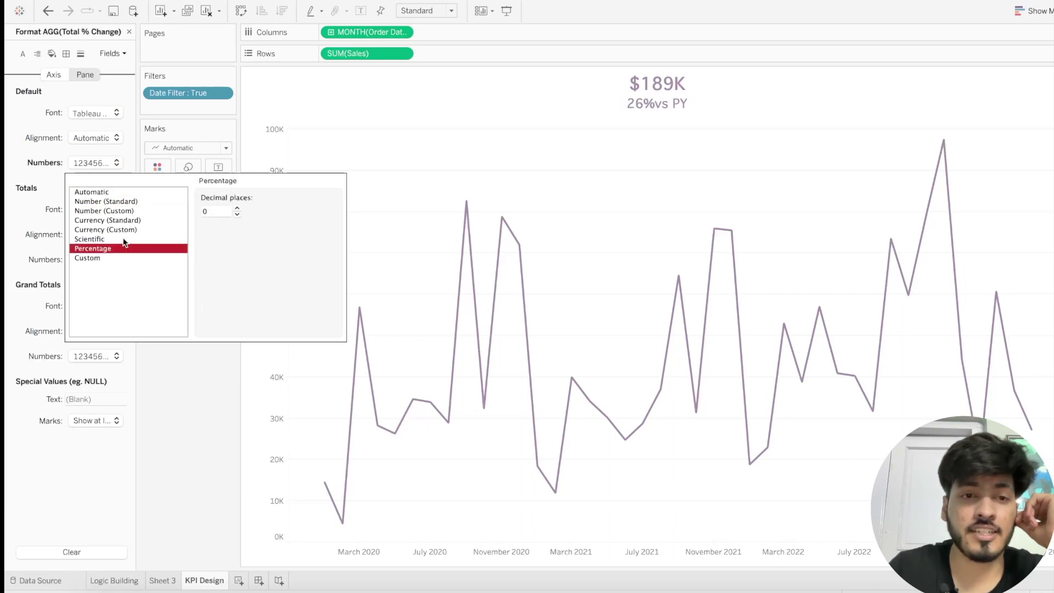
{"action": "left_click", "coordinate": [235, 208]}
{"action": "left_click", "coordinate": [235, 208]}
{"action": "left_click", "coordinate": [236, 213]}
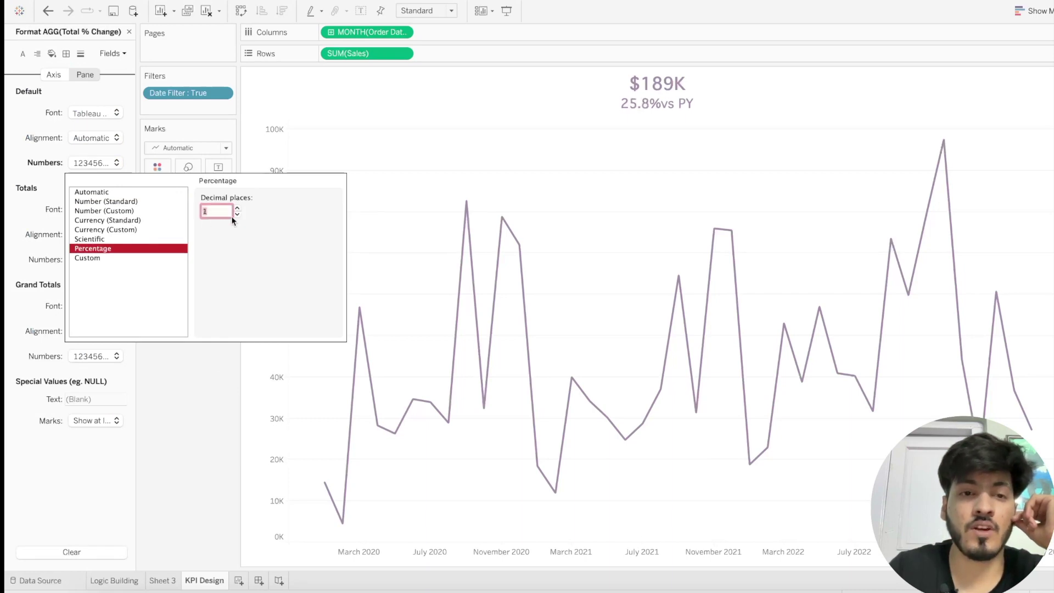
- Give Total % Change the custom number format +0.0%;-+0.0% and close the formatting options
{"action": "left_click", "coordinate": [121, 258]}
{"action": "left_click", "coordinate": [204, 212]}
{"action": "type", "text": "+0.0%"}
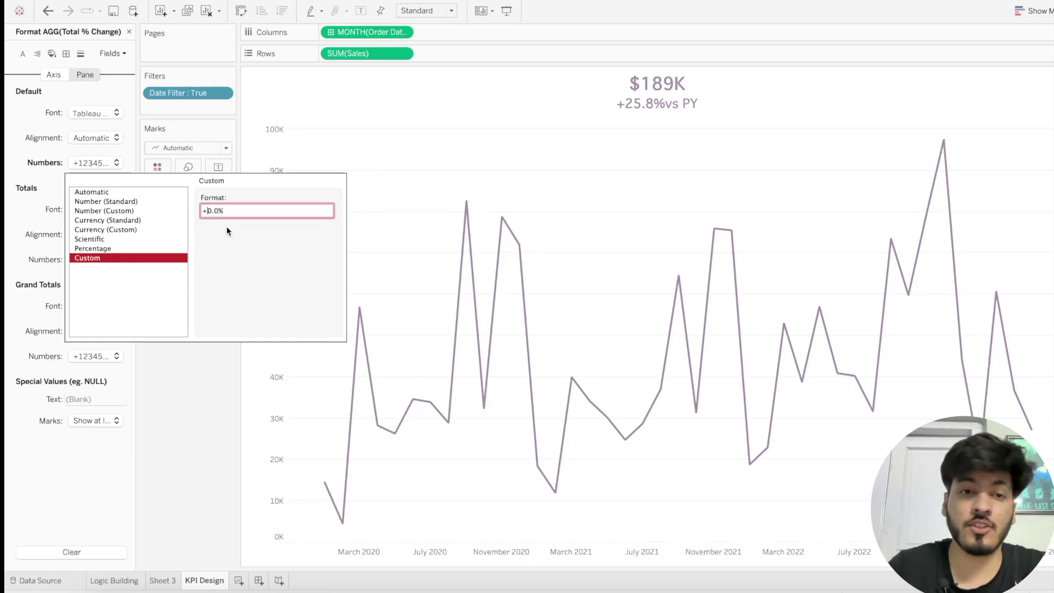
{"action": "left_click_drag", "start_coordinate": [234, 218], "coordinate": [196, 209]}
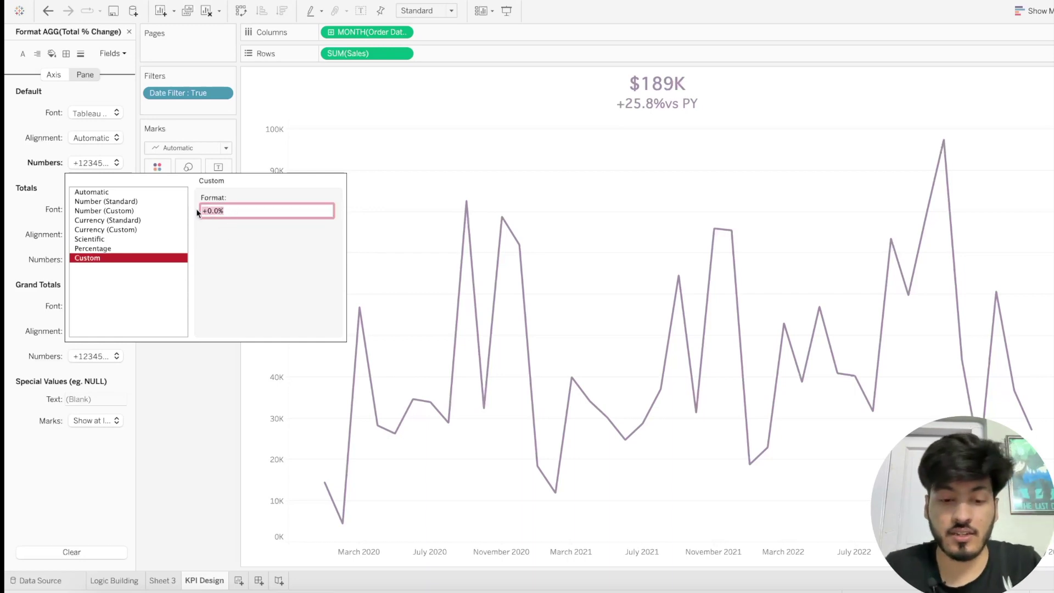
{"action": "left_click", "coordinate": [231, 209]}
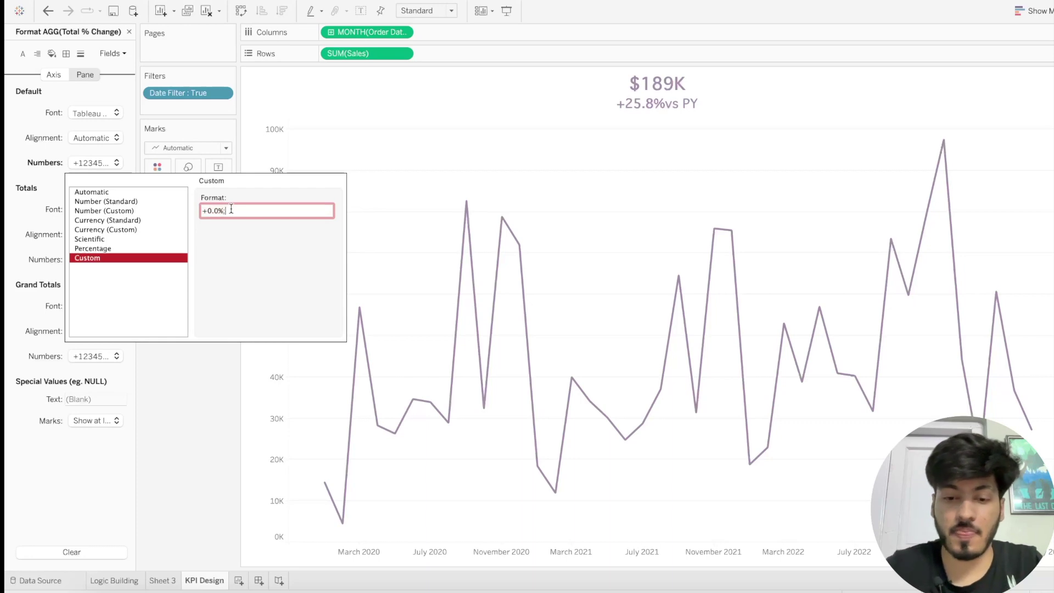
{"action": "type", "text": ";-0.0%"}
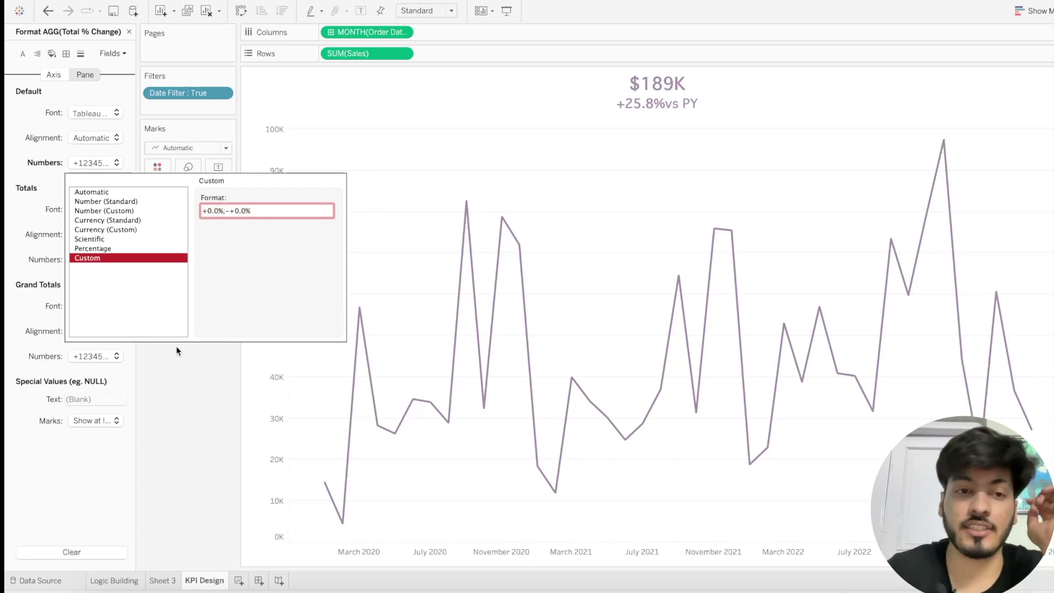
{"action": "left_click", "coordinate": [174, 393]}
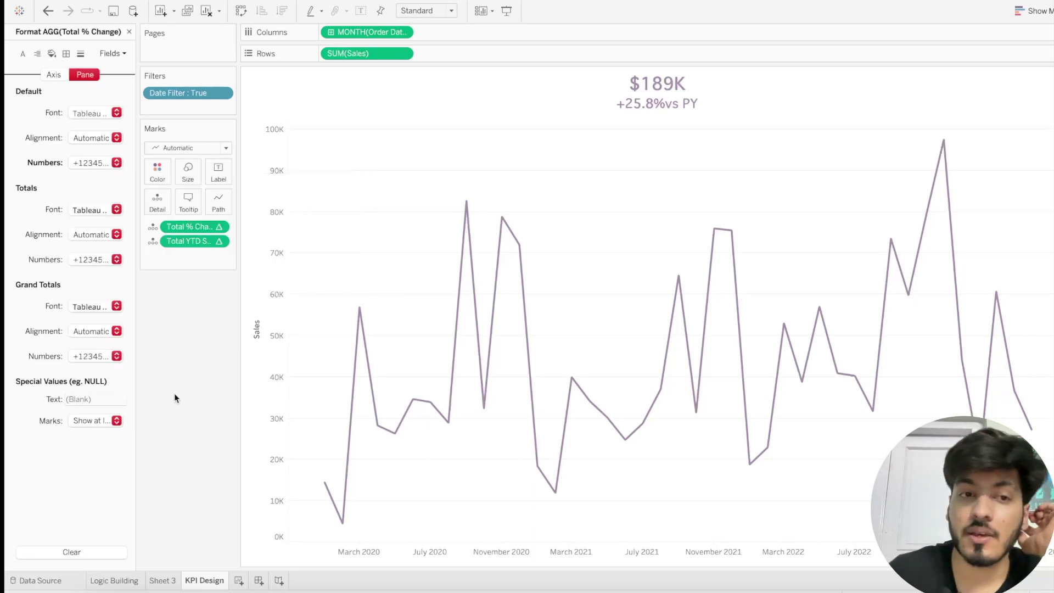
{"action": "left_click", "coordinate": [129, 33]}
- Insert a space before "vs PY" in the KPI Design sheet's title and apply the change
{"action": "double_click", "coordinate": [654, 104]}
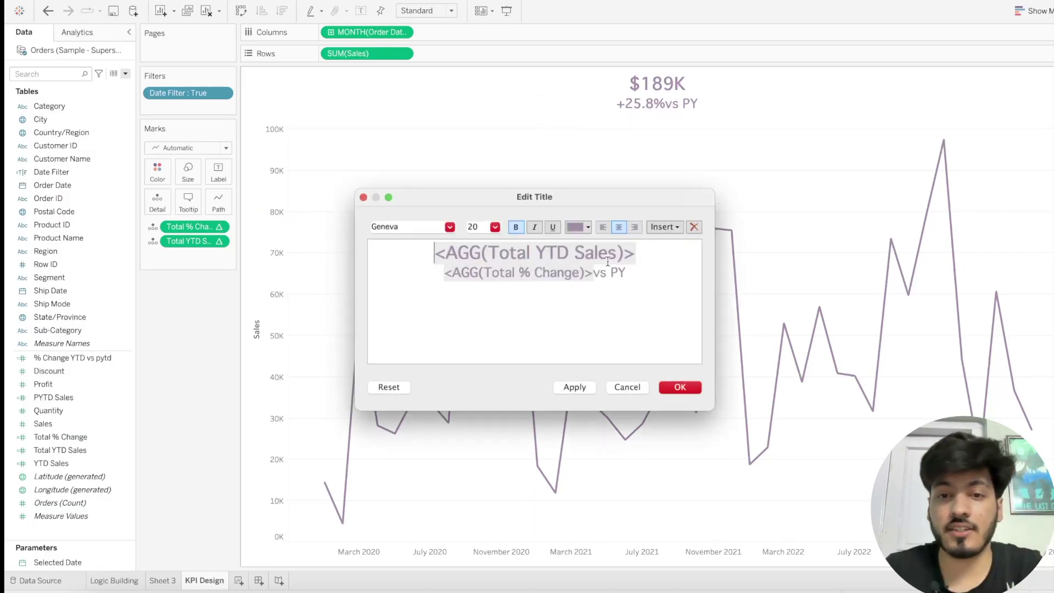
{"action": "left_click", "coordinate": [593, 273]}
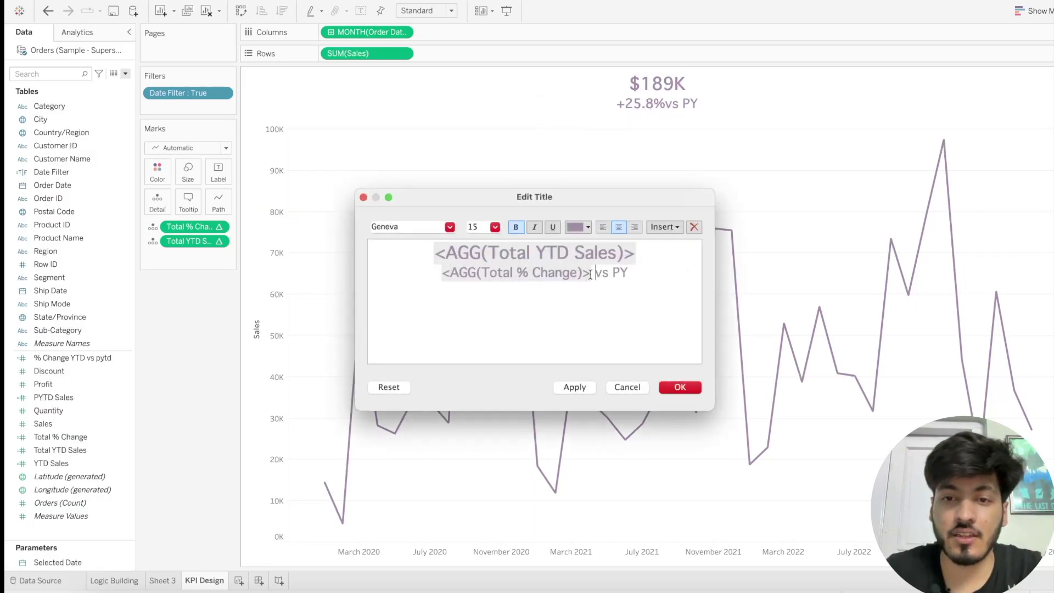
{"action": "left_click", "coordinate": [574, 387]}
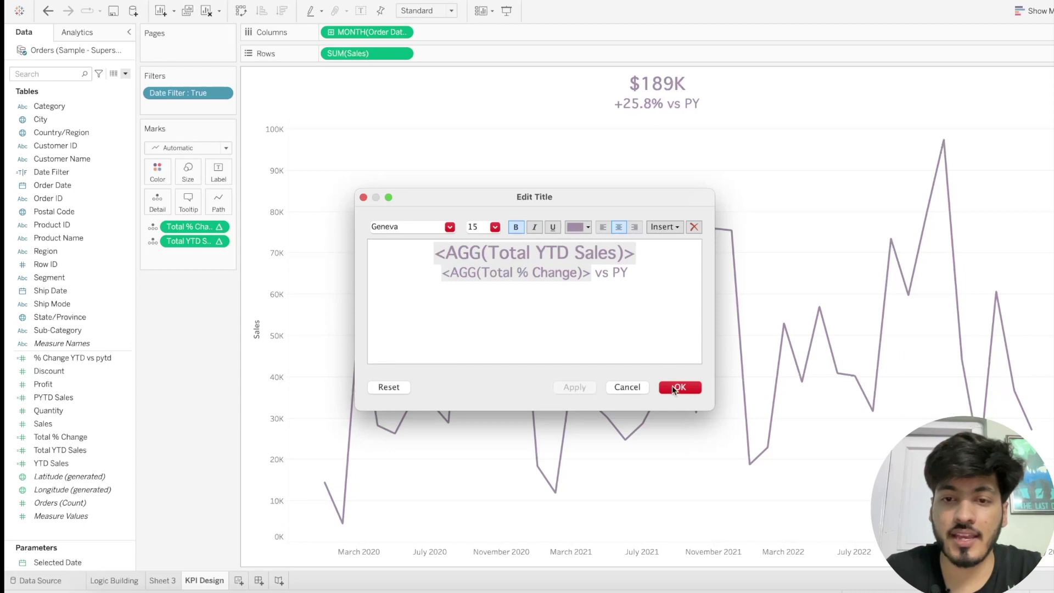
{"action": "left_click", "coordinate": [678, 387]}
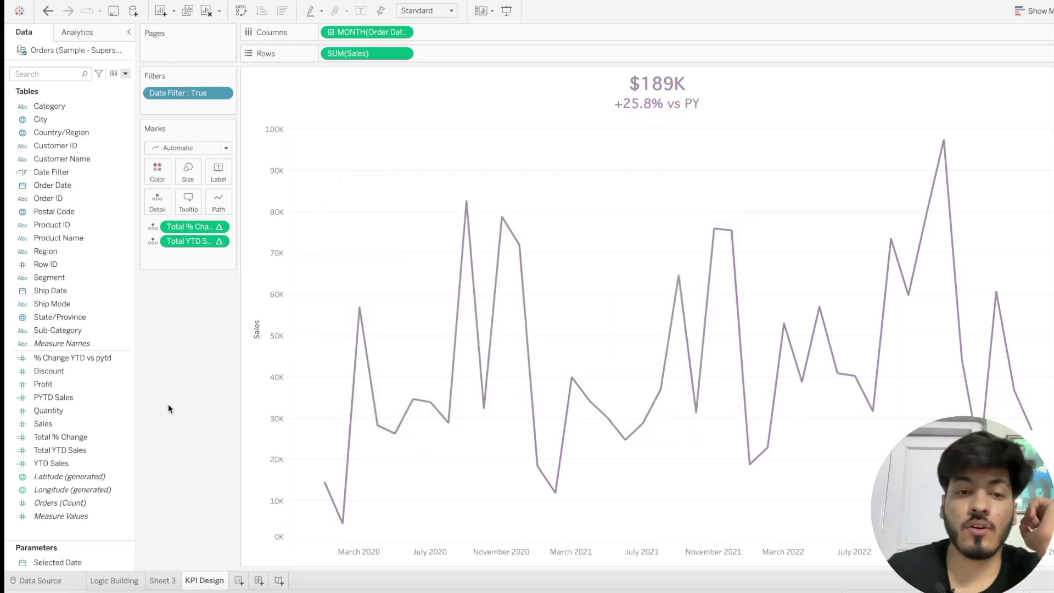
- Make two duplicates of the KPI Design worksheet
{"action": "right_click", "coordinate": [207, 580]}
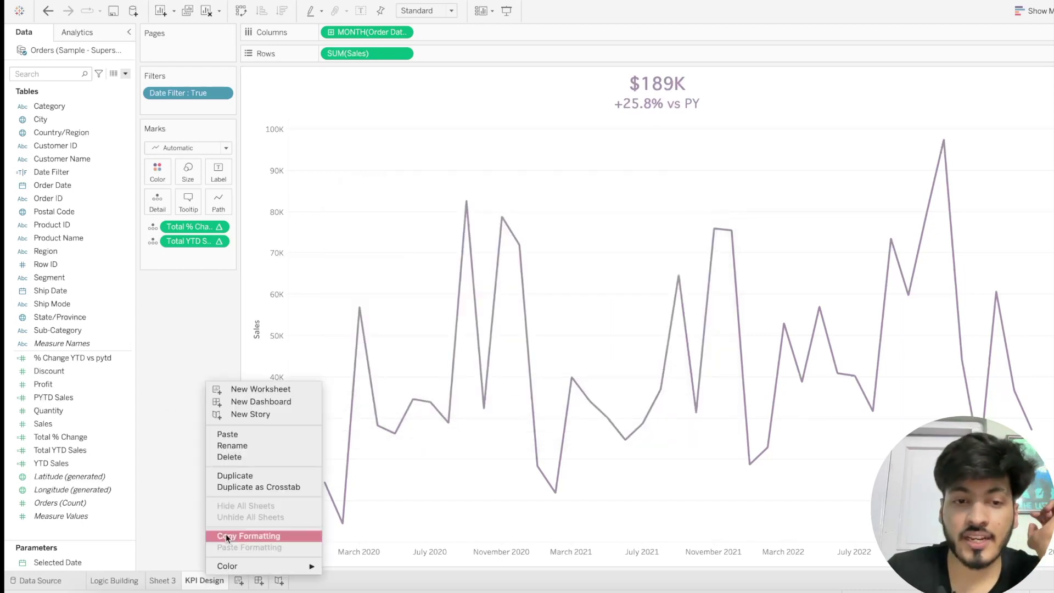
{"action": "left_click", "coordinate": [242, 479]}
{"action": "right_click", "coordinate": [260, 586]}
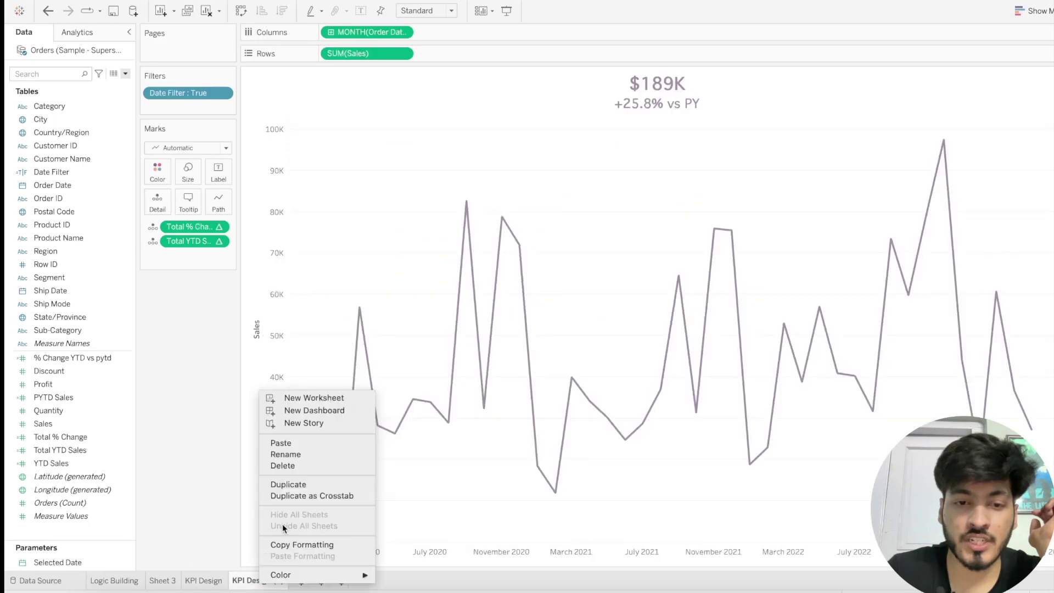
{"action": "left_click", "coordinate": [285, 484]}
- Change the mark type on the KPI Design (2) sheet to Area
{"action": "left_click", "coordinate": [266, 583]}
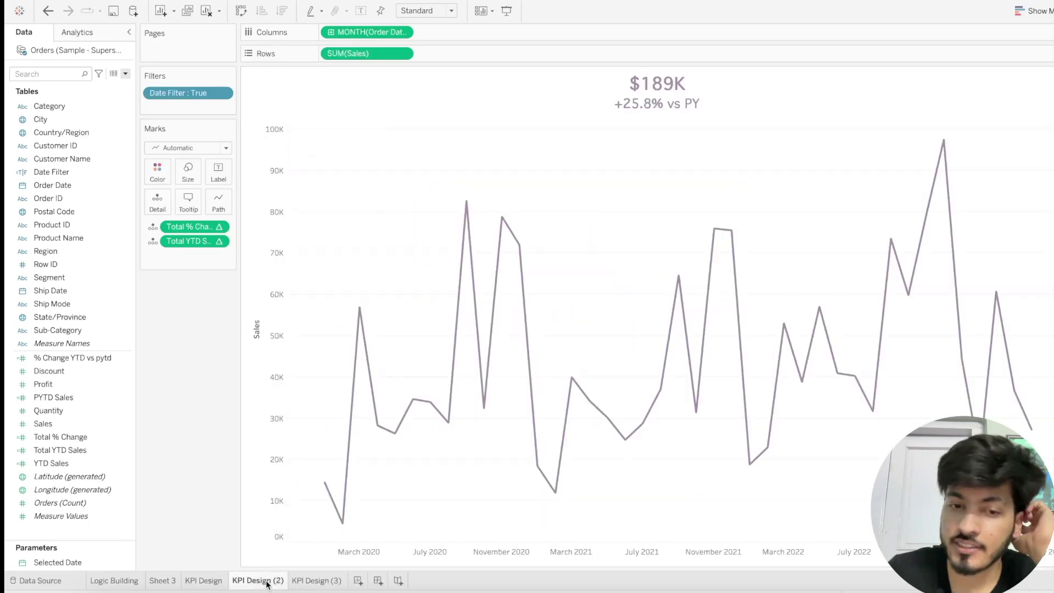
{"action": "left_click", "coordinate": [185, 146]}
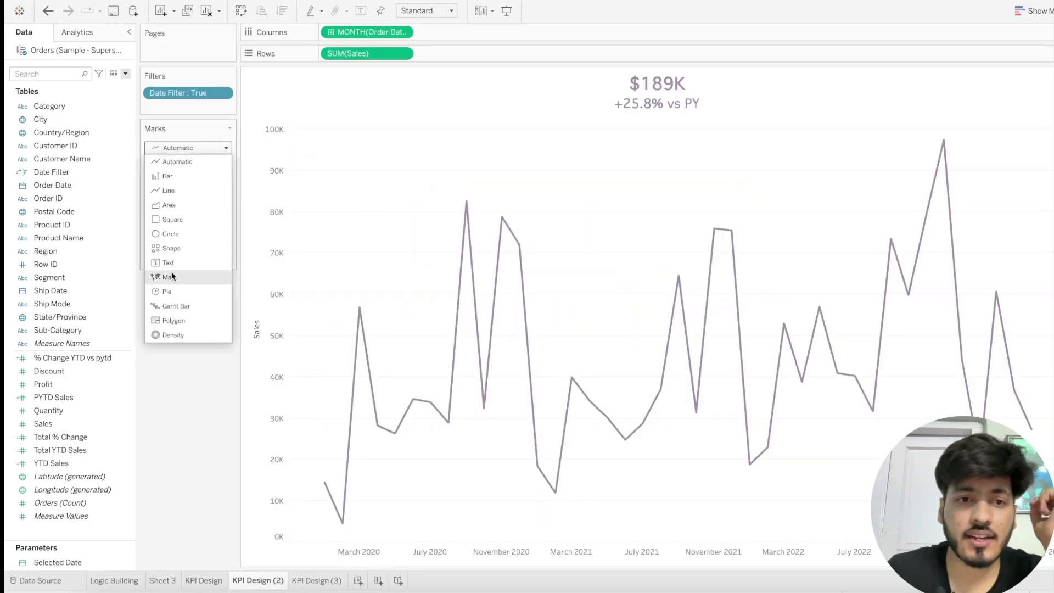
{"action": "left_click", "coordinate": [172, 206]}
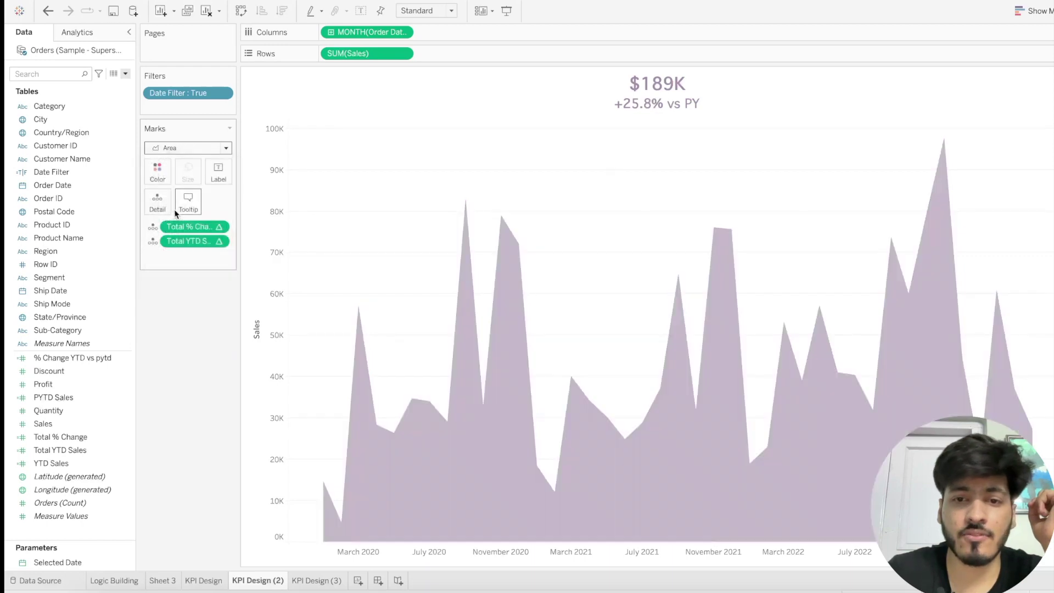
- Change the mark type on the KPI Design (3) sheet to Bar and widen the bars with Manual sizing, leaving narrow gaps between them
{"action": "left_click", "coordinate": [313, 581]}
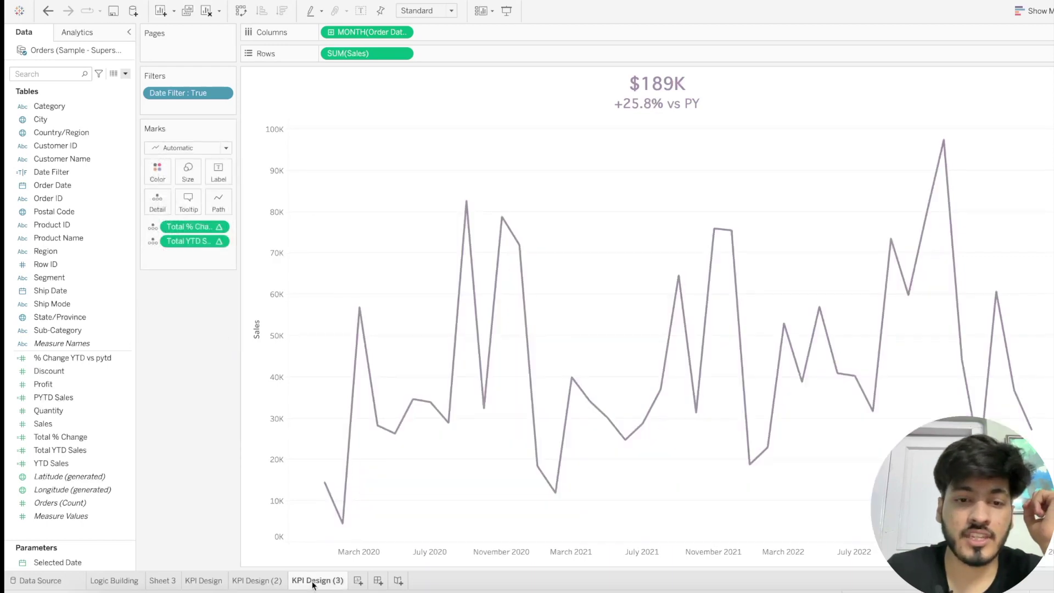
{"action": "left_click", "coordinate": [186, 147]}
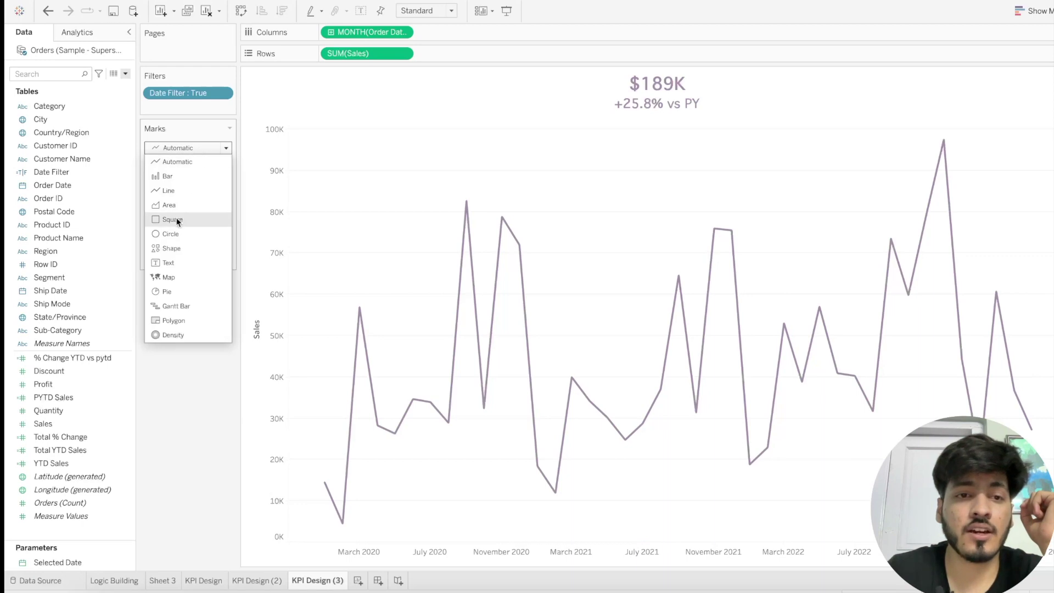
{"action": "left_click", "coordinate": [178, 180]}
{"action": "left_click", "coordinate": [187, 173]}
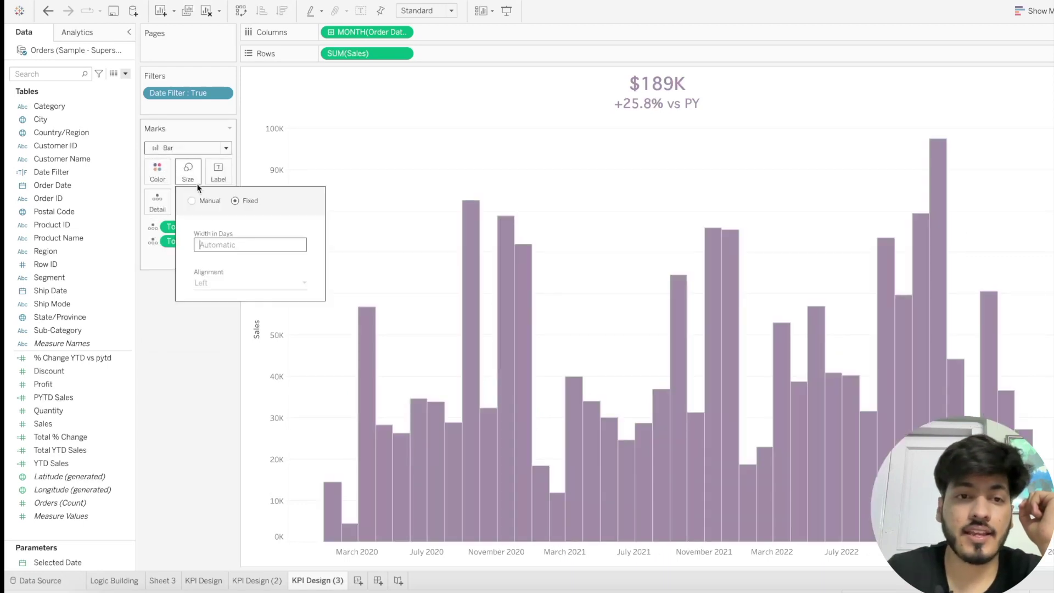
{"action": "left_click", "coordinate": [191, 201]}
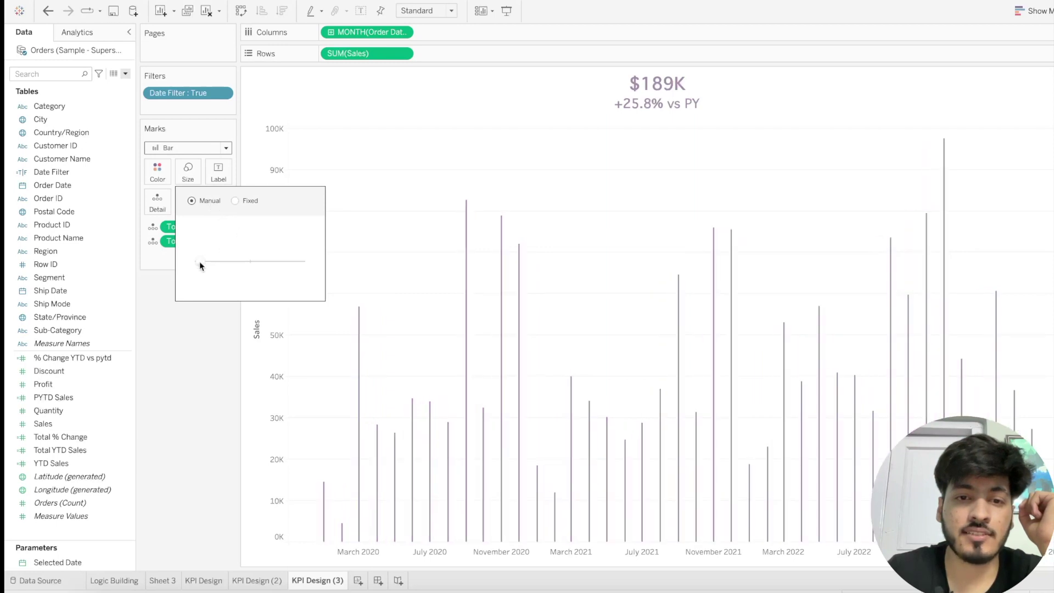
{"action": "left_click_drag", "start_coordinate": [231, 258], "coordinate": [297, 262]}
{"action": "left_click", "coordinate": [156, 361]}
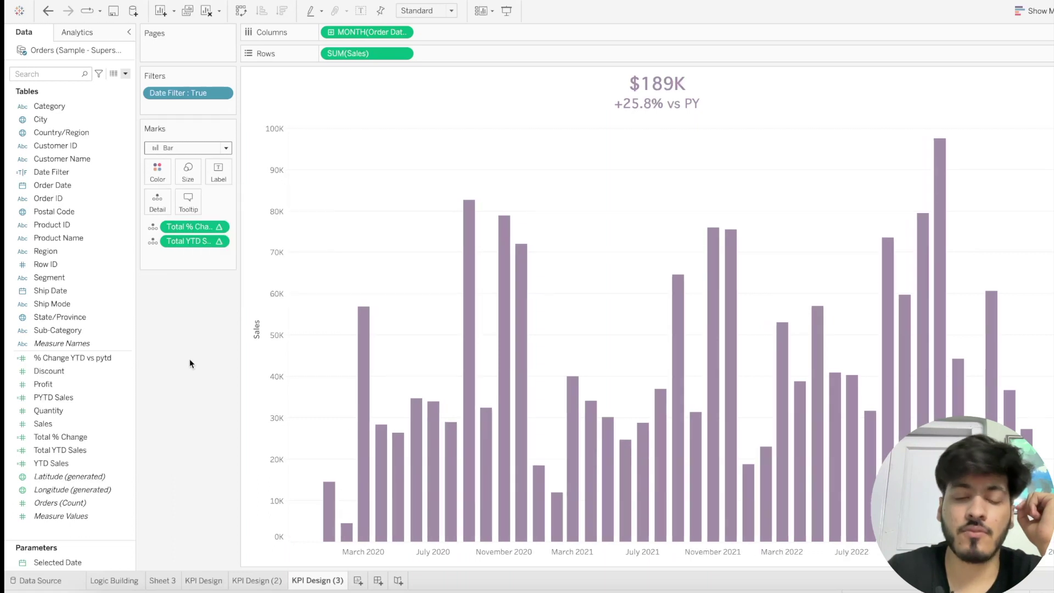
- Hide the Sales axis header on the KPI Design (3), KPI Design (2) and KPI Design sheets
{"action": "right_click", "coordinate": [269, 352]}
{"action": "left_click", "coordinate": [302, 416]}
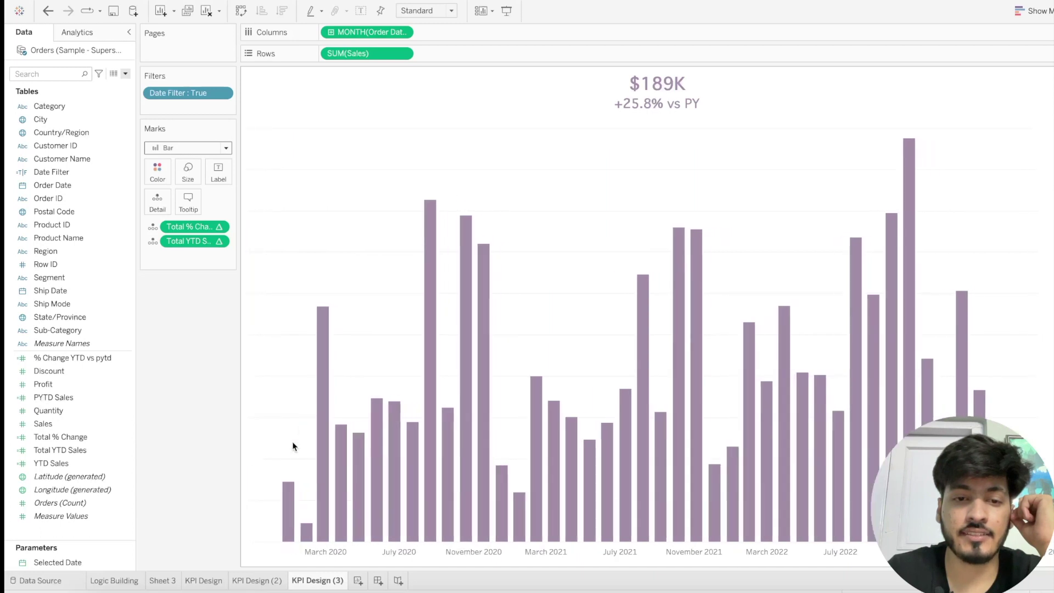
{"action": "left_click", "coordinate": [256, 580]}
{"action": "right_click", "coordinate": [279, 403]}
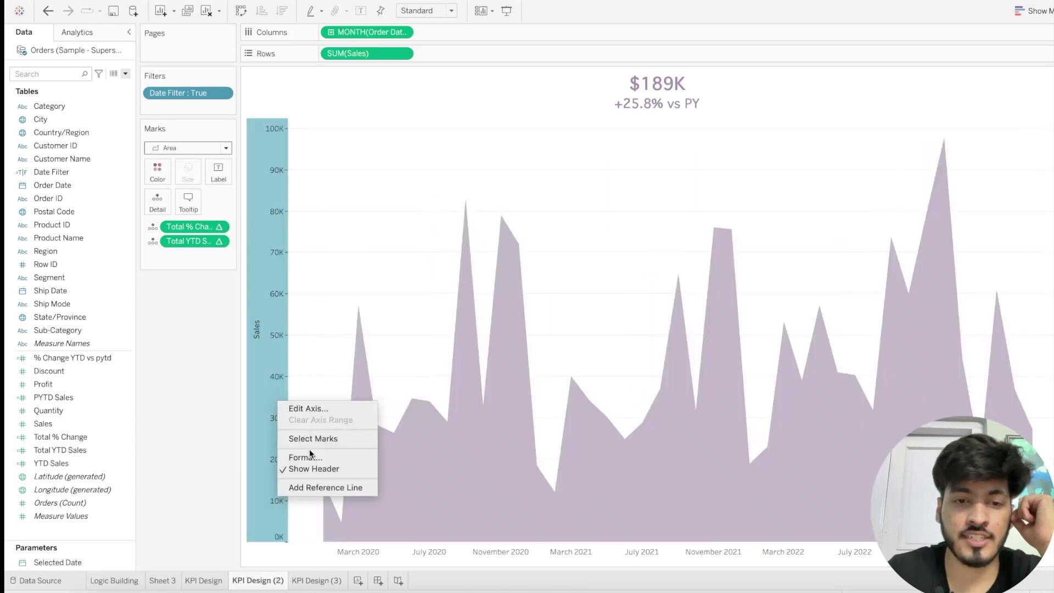
{"action": "left_click", "coordinate": [310, 468]}
{"action": "left_click", "coordinate": [203, 580]}
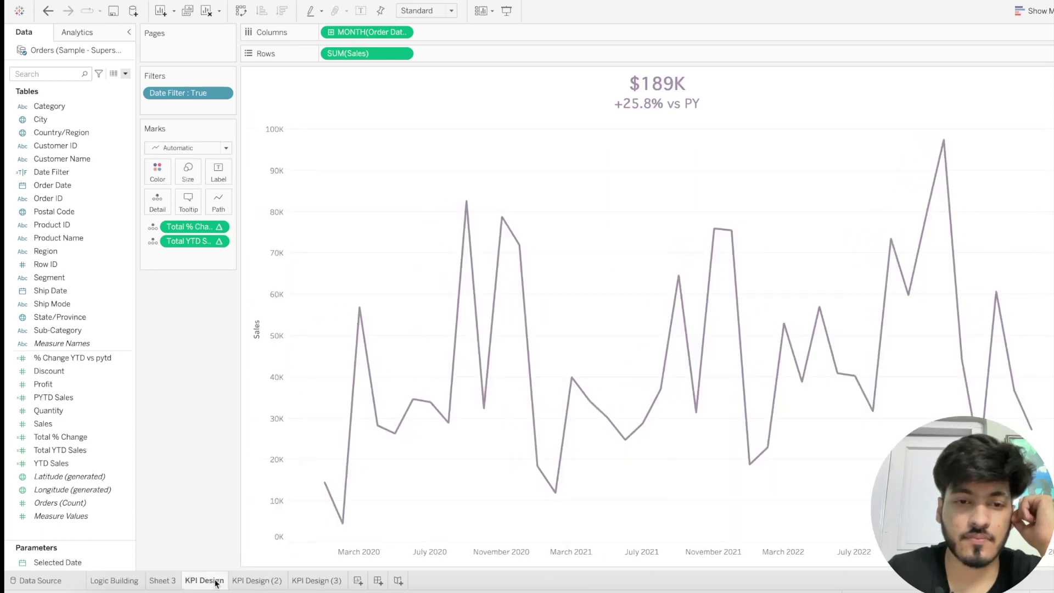
{"action": "right_click", "coordinate": [278, 375]}
{"action": "left_click", "coordinate": [309, 437]}
- Set the grid lines of the KPI Design line chart to None and close the formatting options
{"action": "right_click", "coordinate": [352, 225]}
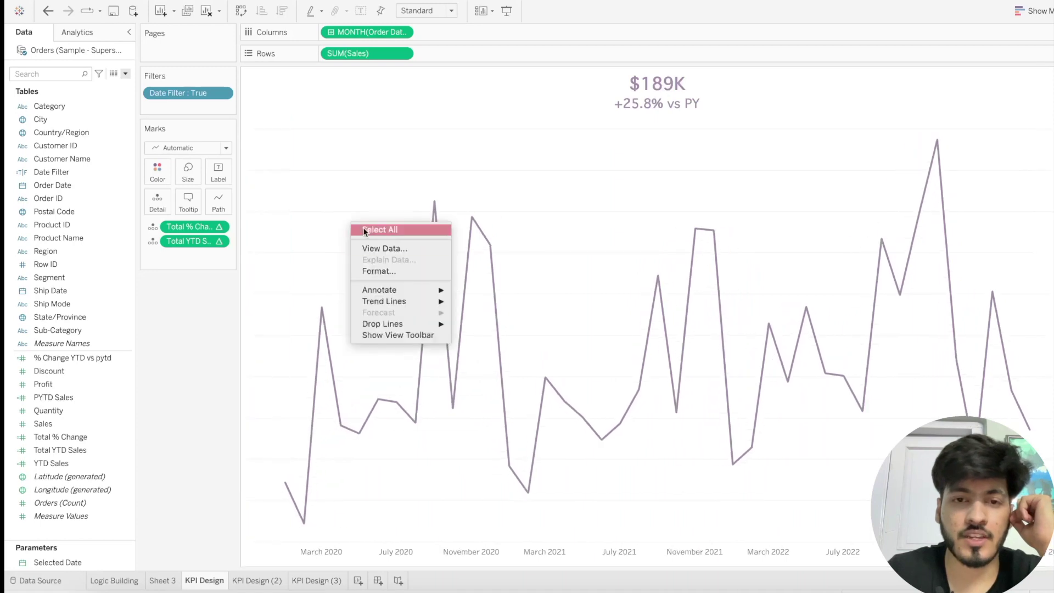
{"action": "left_click", "coordinate": [383, 270]}
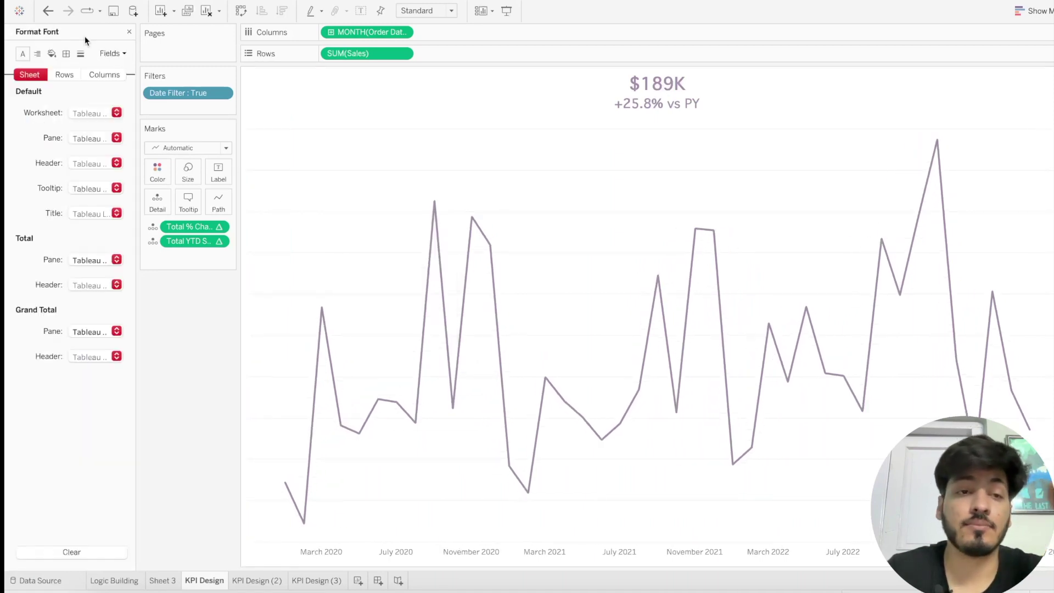
{"action": "left_click", "coordinate": [80, 54]}
{"action": "left_click", "coordinate": [106, 111]}
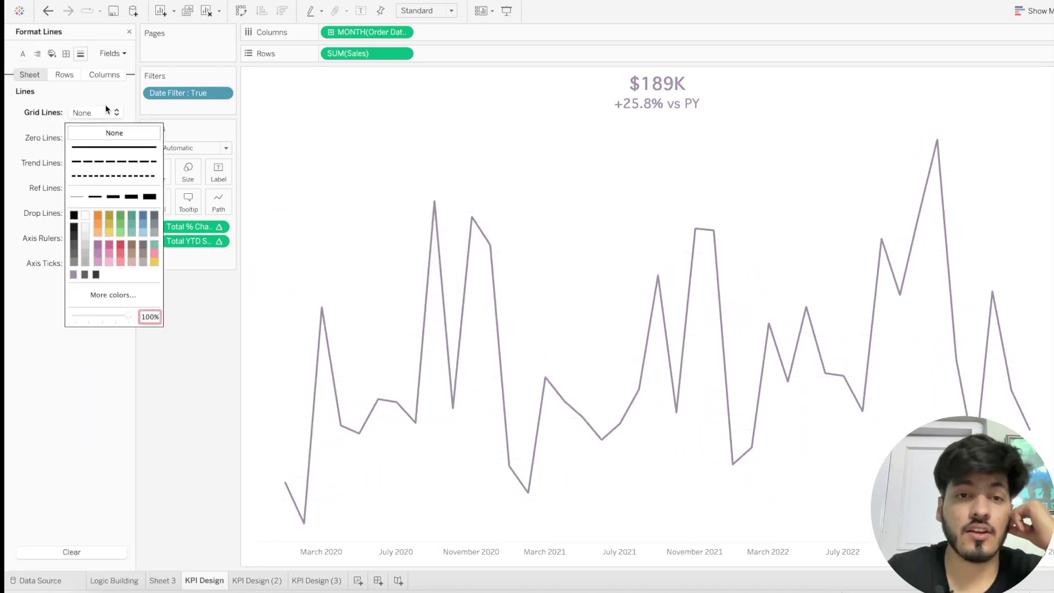
{"action": "left_click", "coordinate": [129, 32]}
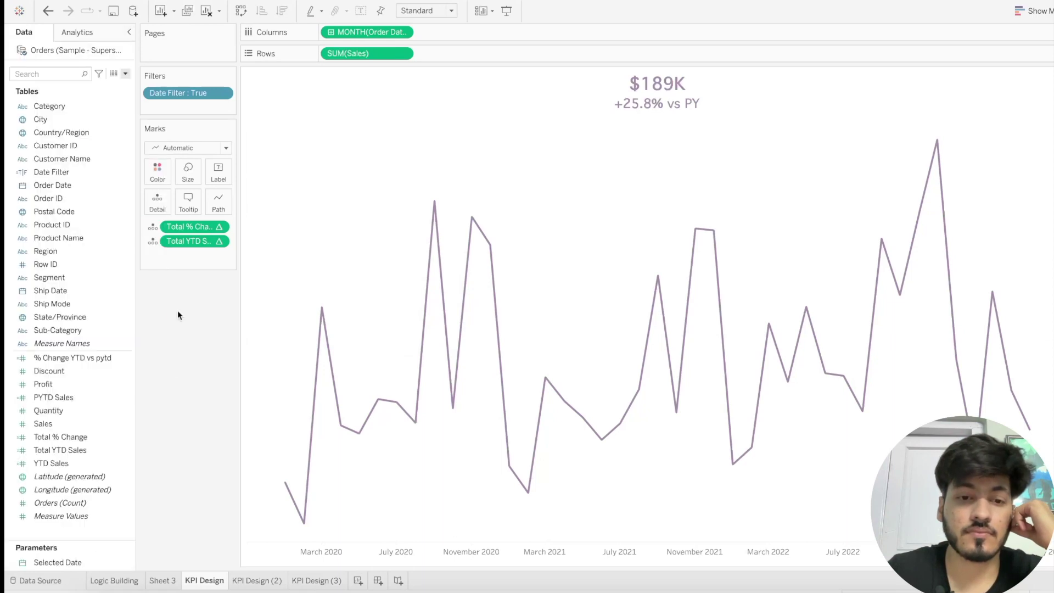
- Remove the grid lines from the area chart on KPI Design (2) by setting them to None
{"action": "left_click", "coordinate": [262, 581]}
{"action": "right_click", "coordinate": [300, 209]}
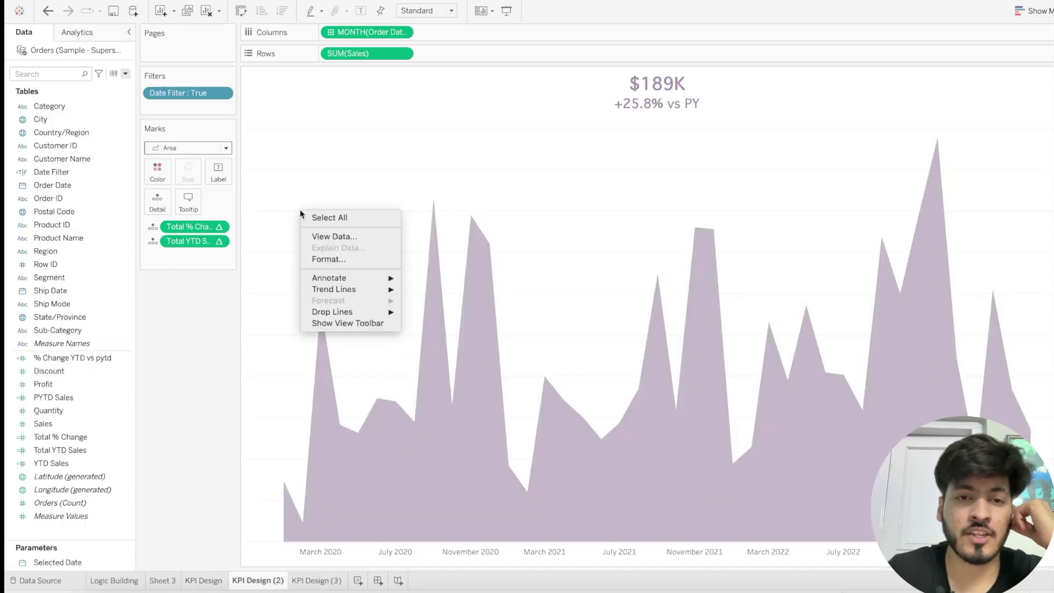
{"action": "left_click", "coordinate": [337, 259]}
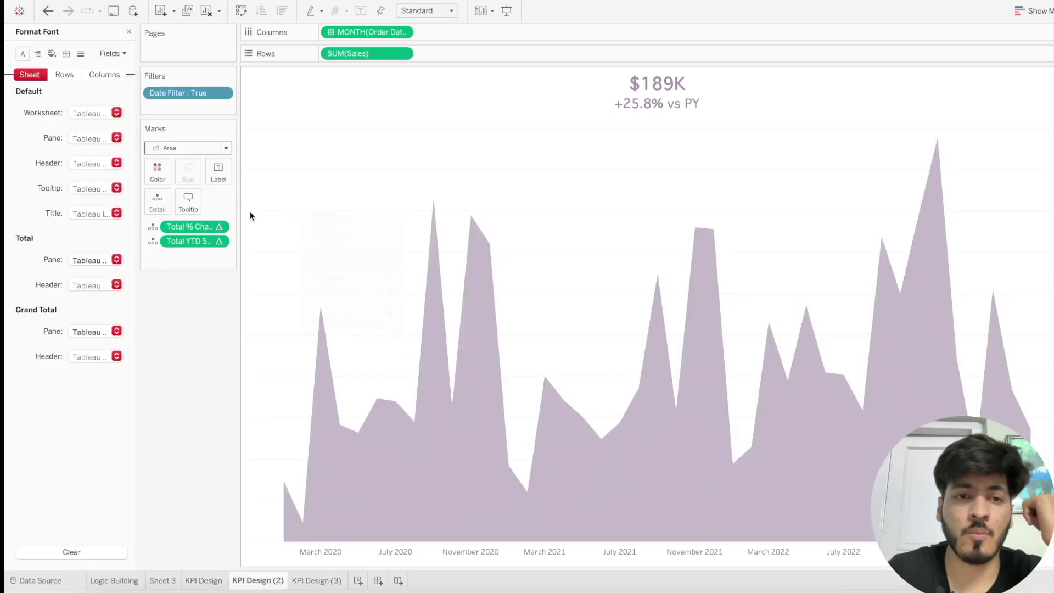
{"action": "left_click", "coordinate": [81, 54]}
{"action": "left_click", "coordinate": [113, 114]}
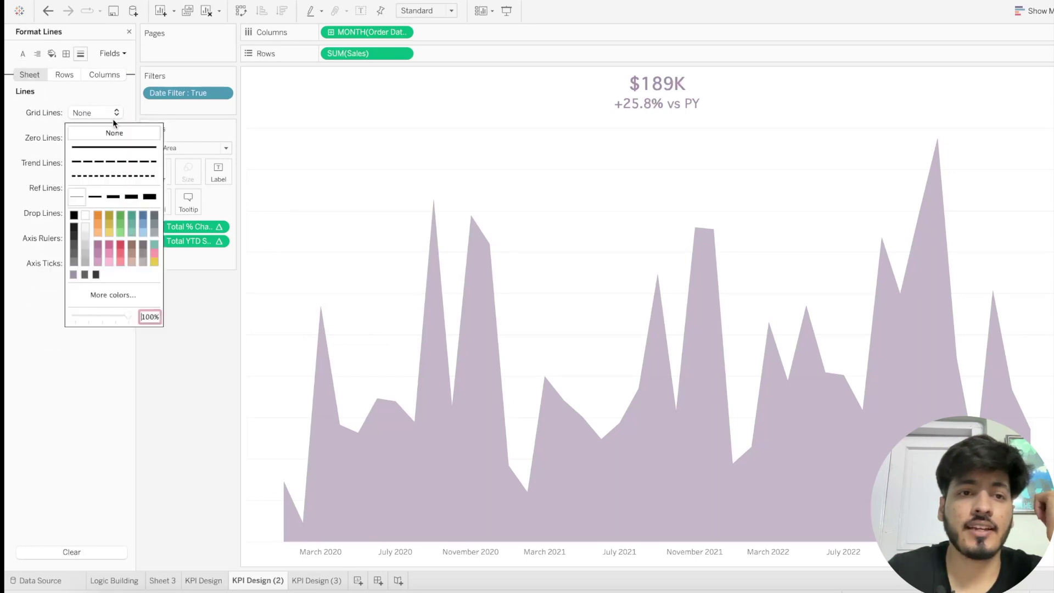
{"action": "left_click", "coordinate": [129, 32]}
- Remove the grid lines from the bar chart on KPI Design (3) by setting them to None
{"action": "left_click", "coordinate": [316, 580]}
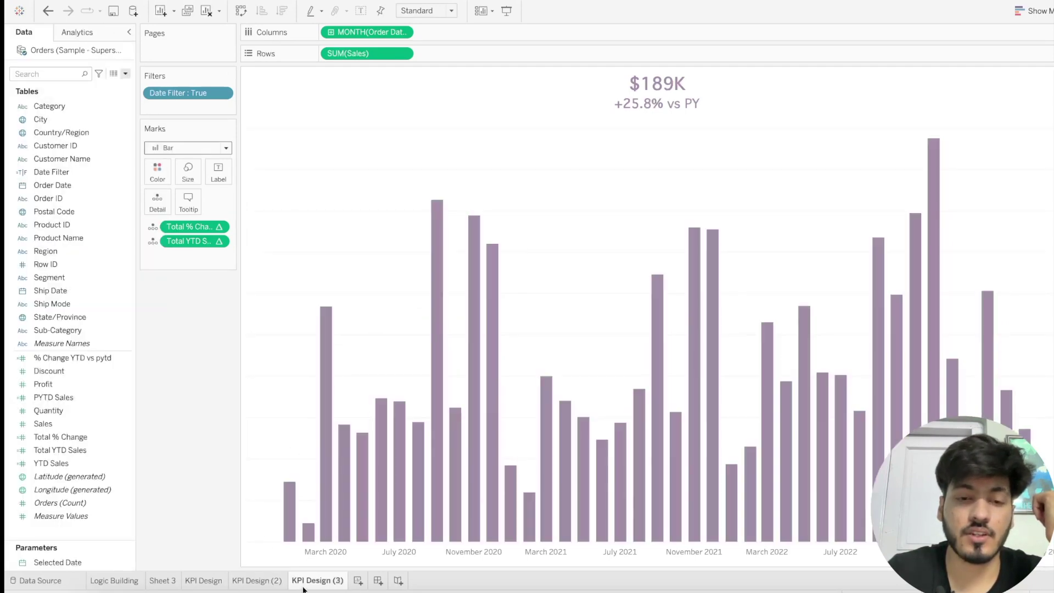
{"action": "right_click", "coordinate": [328, 255]}
{"action": "left_click", "coordinate": [360, 304]}
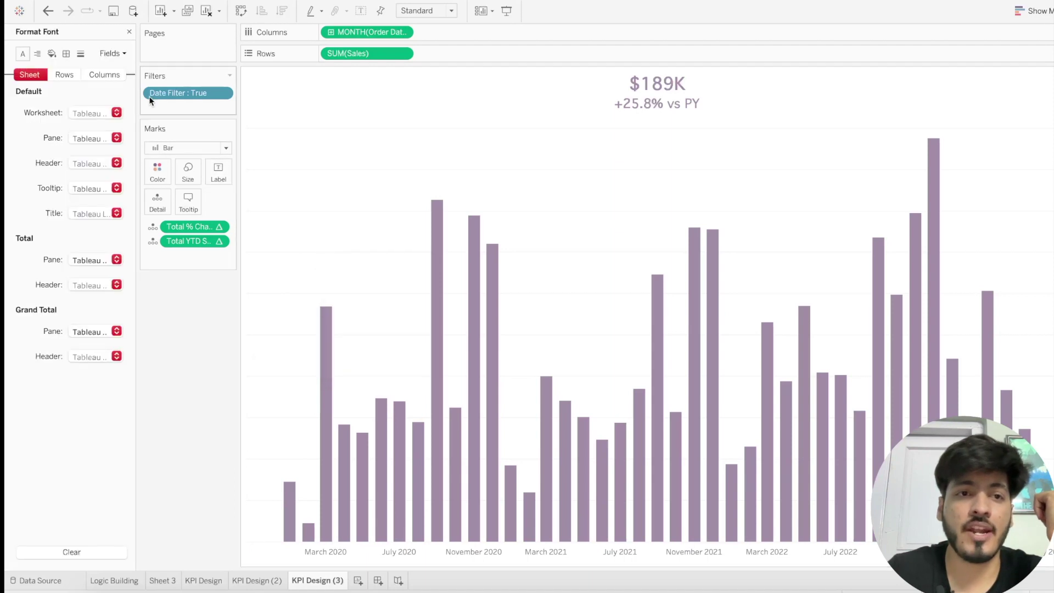
{"action": "left_click", "coordinate": [80, 54]}
{"action": "left_click", "coordinate": [113, 110]}
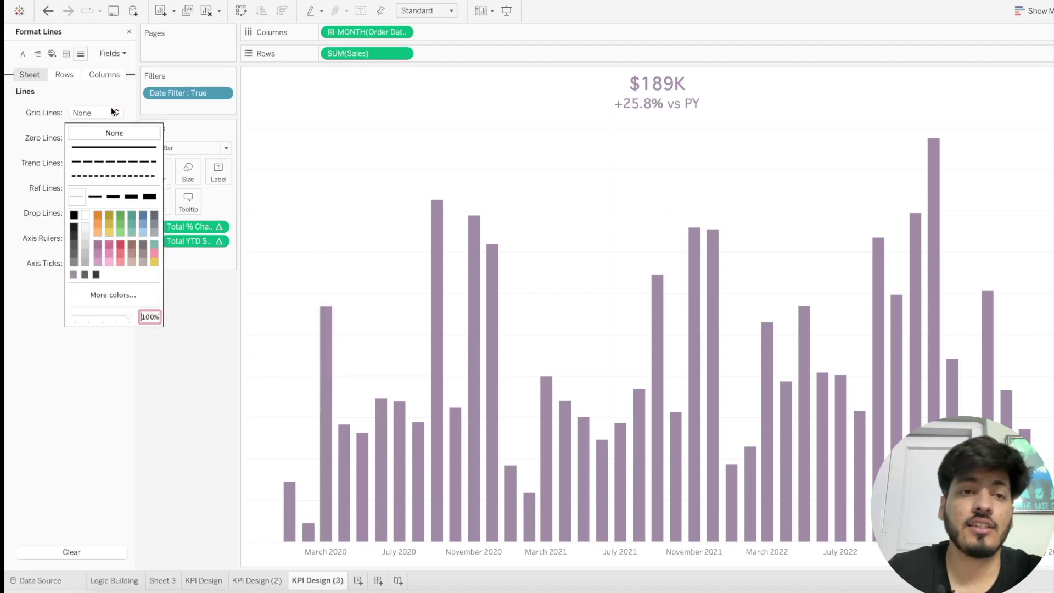
{"action": "left_click", "coordinate": [130, 31]}
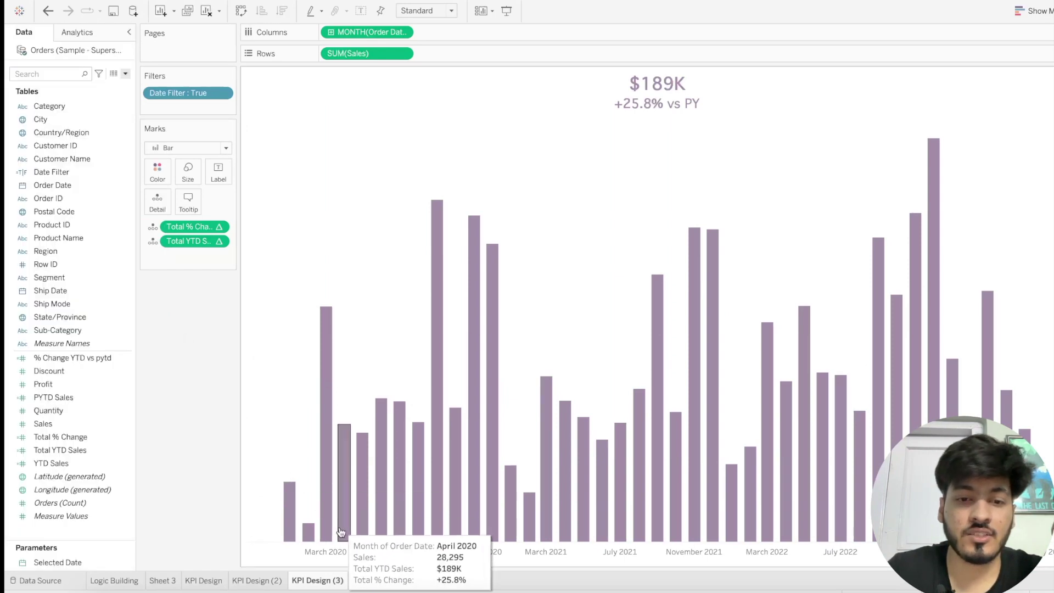
- Create a new dashboard and give it a fixed size of 600 px wide by 600 px high
{"action": "left_click", "coordinate": [376, 579]}
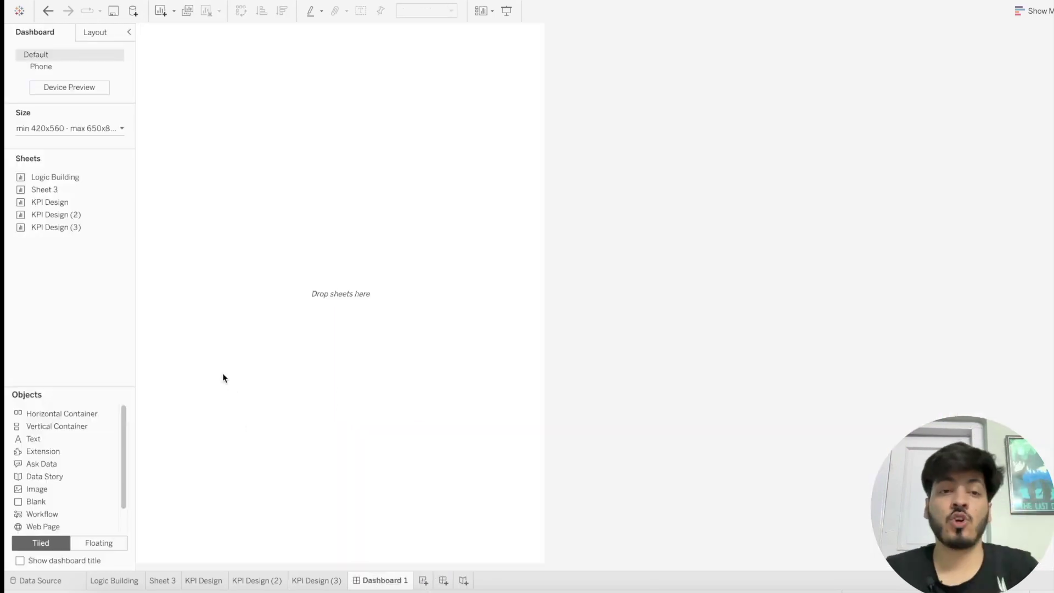
{"action": "left_click", "coordinate": [87, 130]}
{"action": "left_click", "coordinate": [86, 148]}
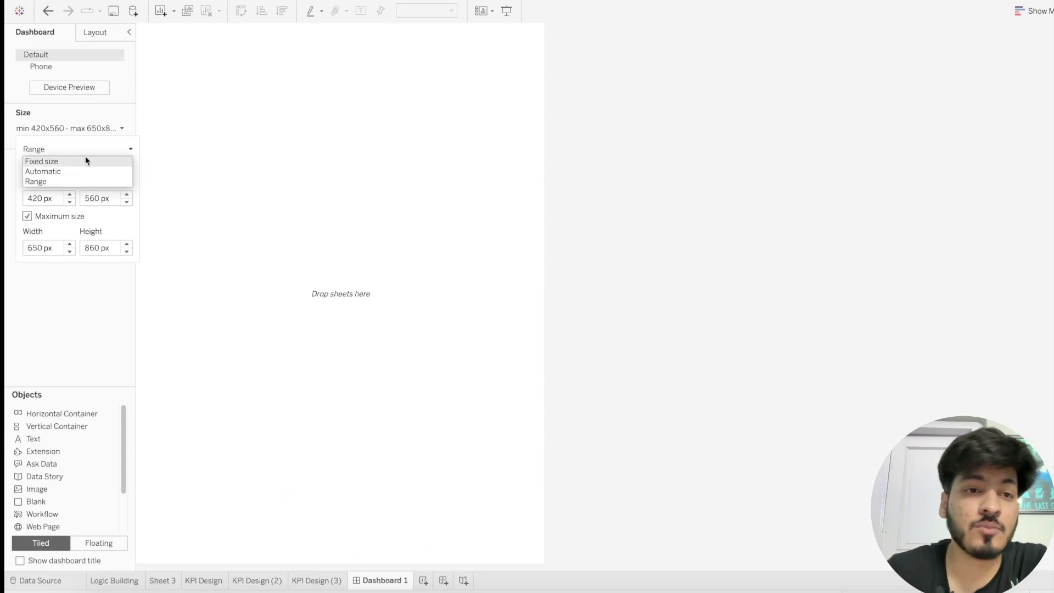
{"action": "left_click", "coordinate": [58, 160]}
{"action": "left_click", "coordinate": [64, 164]}
{"action": "left_click_drag", "start_coordinate": [55, 204], "coordinate": [4, 201]}
{"action": "type", "text": "600"}
{"action": "key", "text": "Tab"}
{"action": "type", "text": "600"}
{"action": "left_click", "coordinate": [102, 273]}
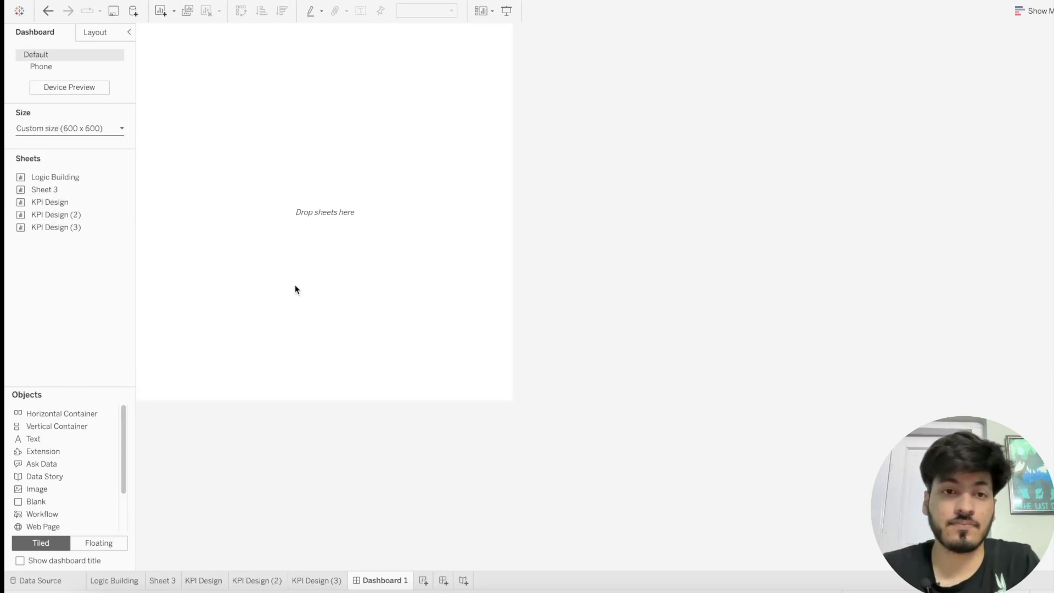
- Add a tiled vertical container filling the dashboard and set its inner padding to 20 on all sides
{"action": "mouse_move", "coordinate": [76, 239]}
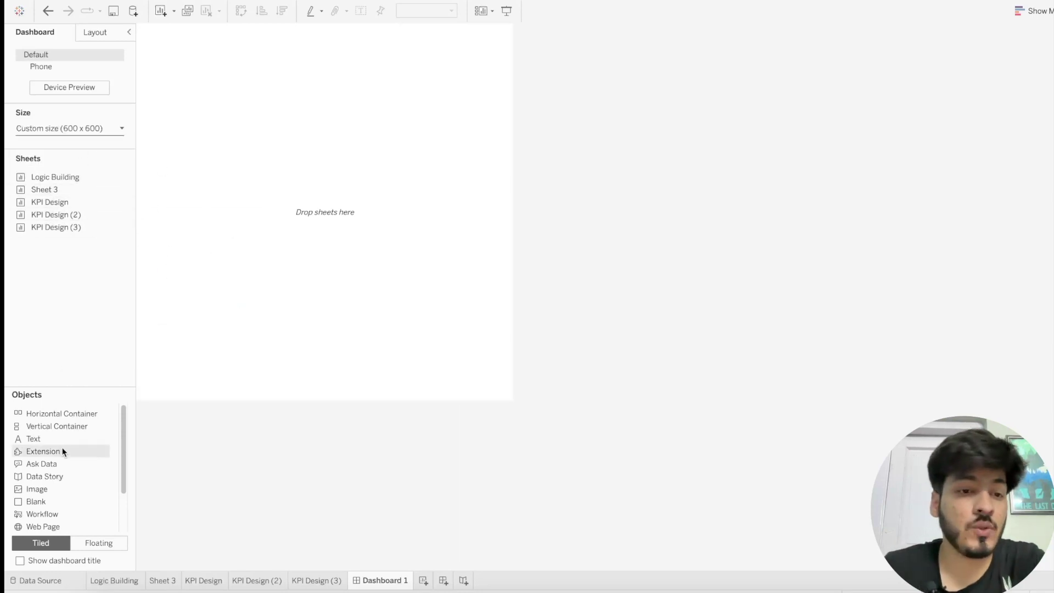
{"action": "left_click_drag", "start_coordinate": [54, 425], "coordinate": [280, 264]}
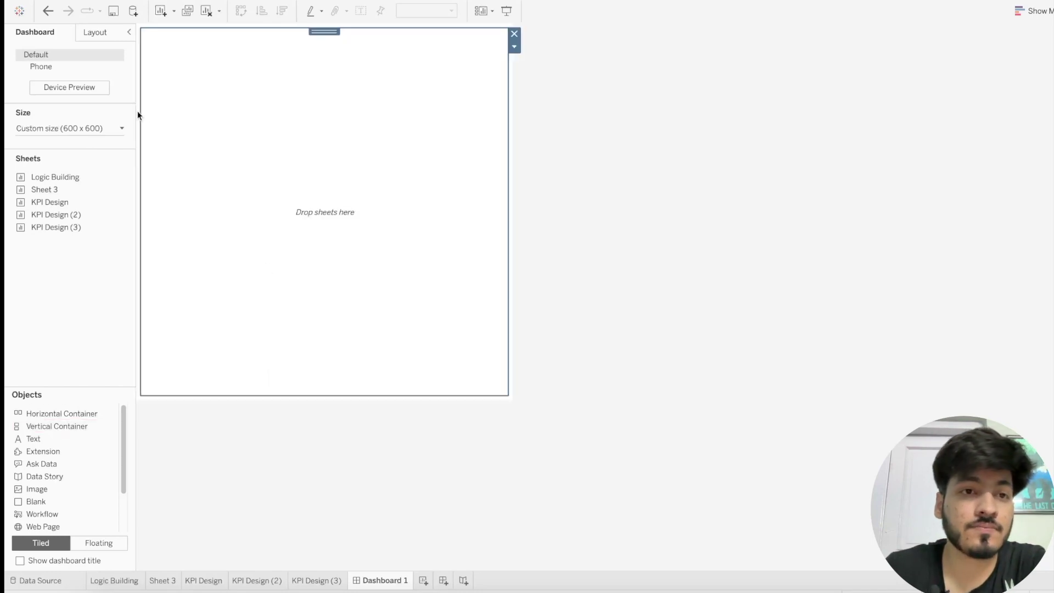
{"action": "left_click", "coordinate": [94, 33]}
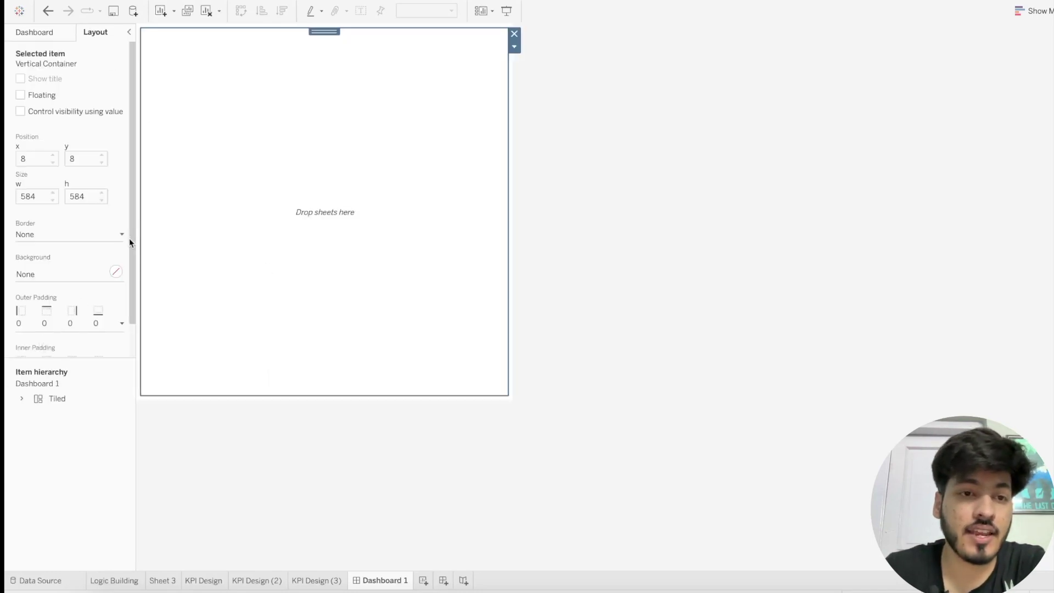
{"action": "scroll", "coordinate": [126, 311], "scroll_direction": "down", "scroll_amount": 2}
{"action": "left_click", "coordinate": [42, 335]}
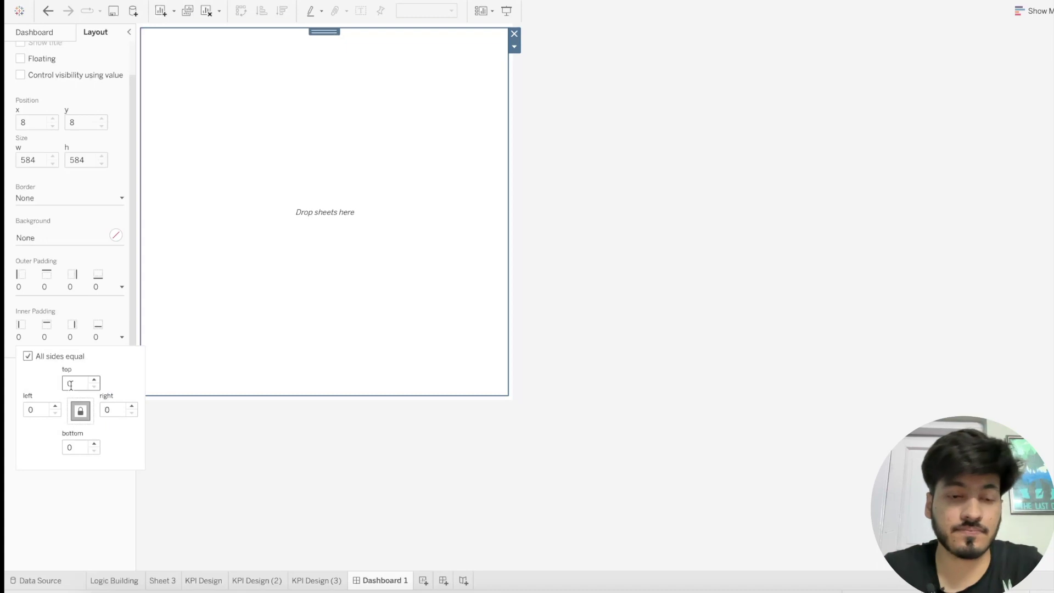
{"action": "type", "text": "20"}
{"action": "left_click", "coordinate": [68, 510]}
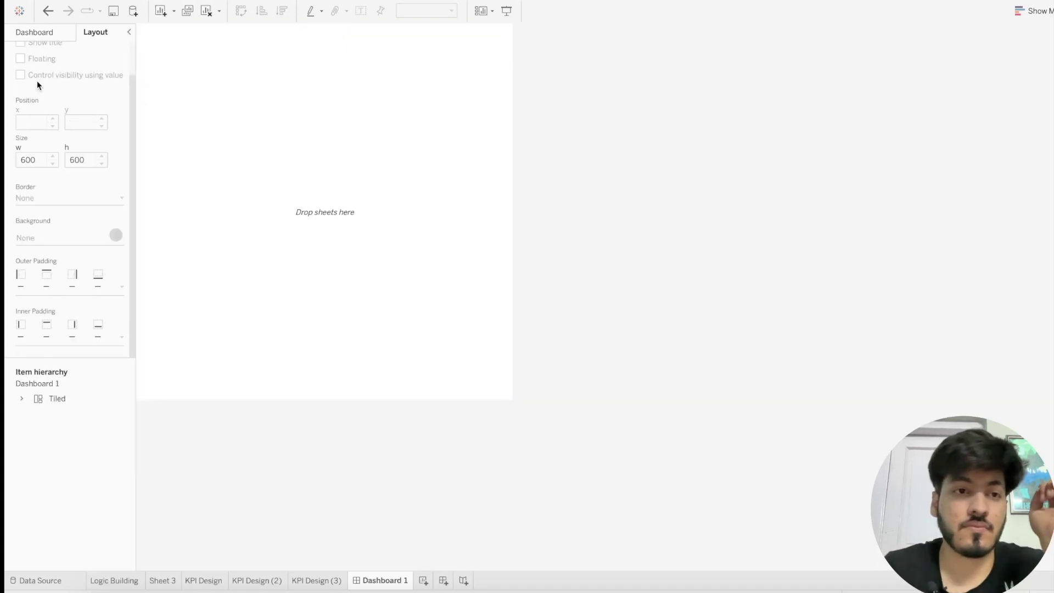
- Place a blank object inside the vertical container and add a horizontal container below it
{"action": "left_click", "coordinate": [45, 38]}
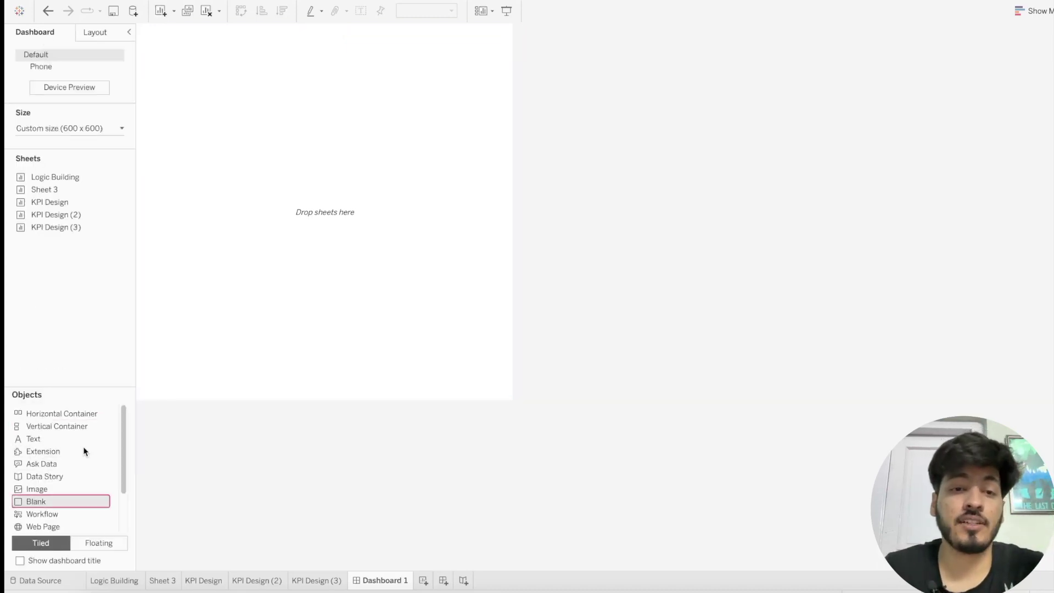
{"action": "left_click_drag", "start_coordinate": [60, 501], "coordinate": [253, 258]}
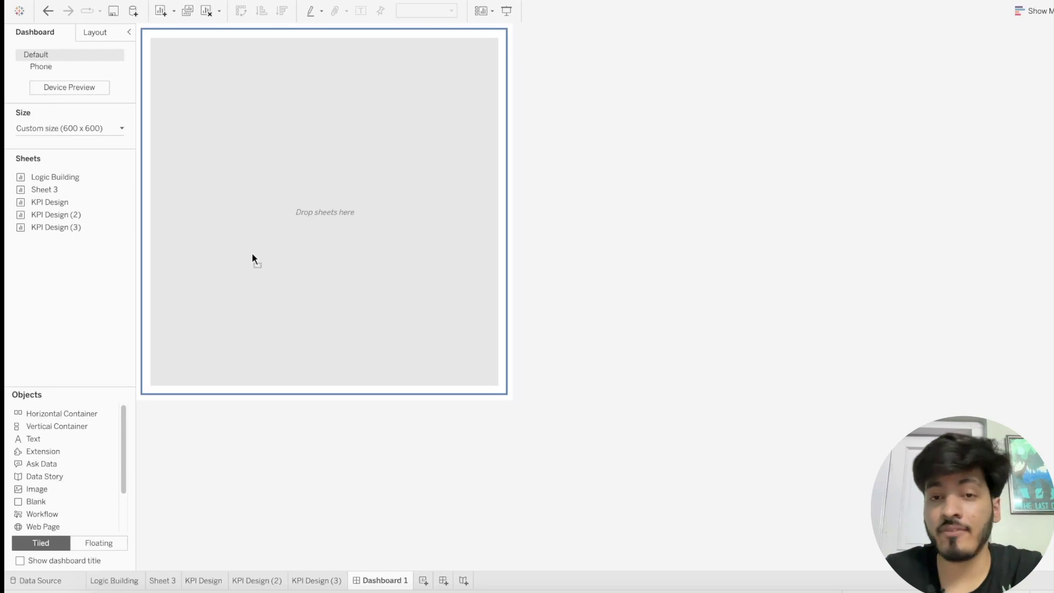
{"action": "left_click_drag", "start_coordinate": [253, 257], "coordinate": [250, 255]}
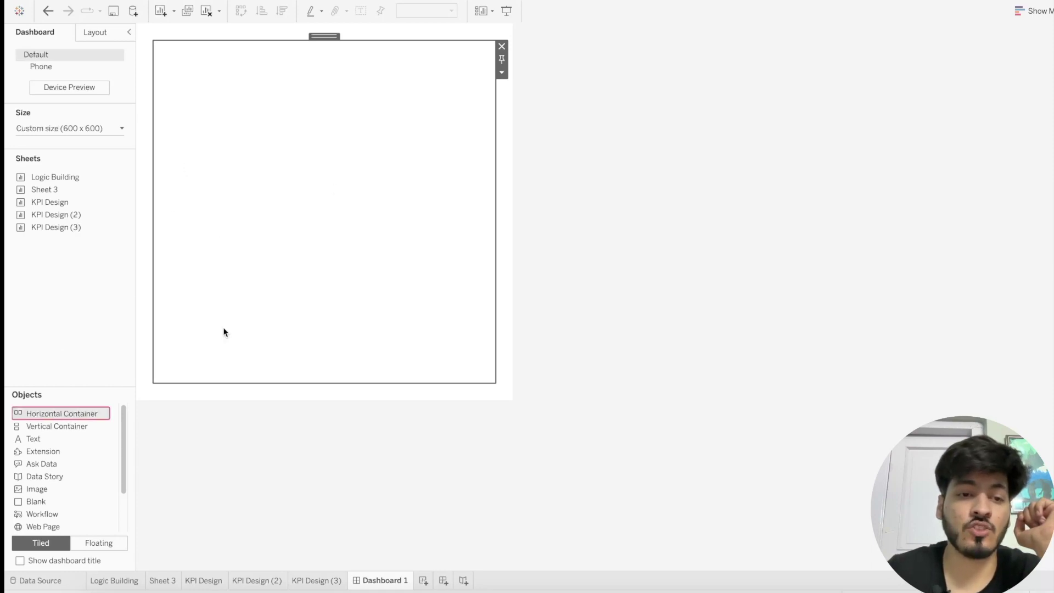
{"action": "left_click_drag", "start_coordinate": [58, 413], "coordinate": [298, 244]}
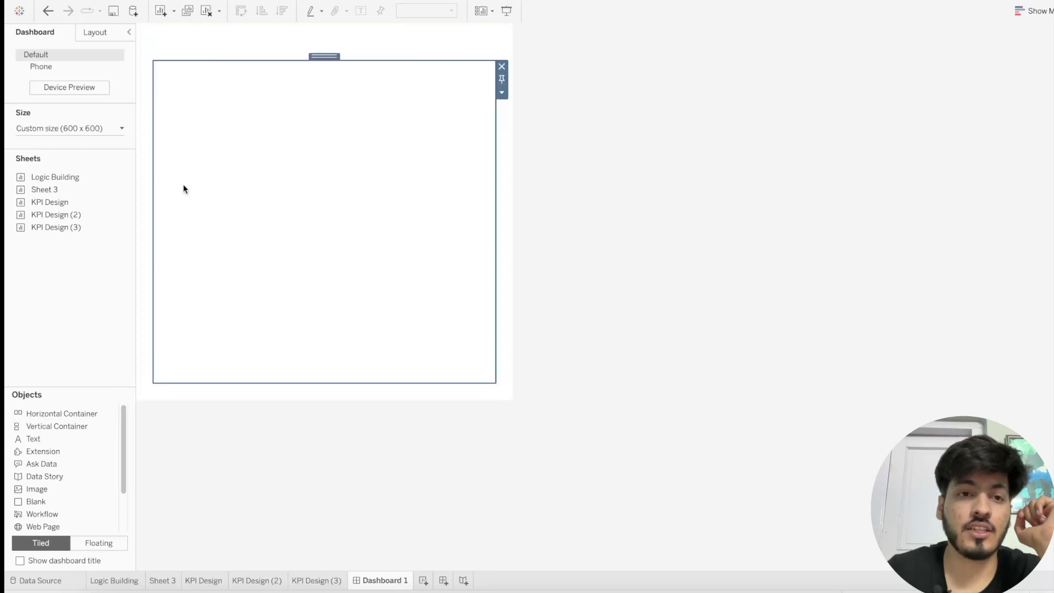
- Place KPI Design, KPI Design (2) and KPI Design (3) side by side in the horizontal container
{"action": "left_click_drag", "start_coordinate": [96, 201], "coordinate": [248, 214]}
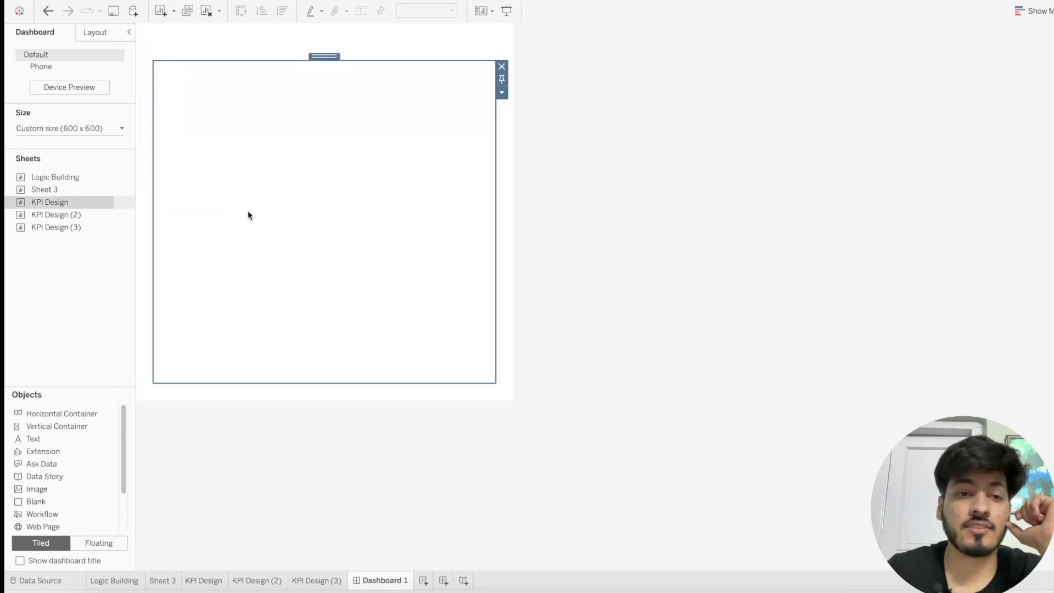
{"action": "left_click_drag", "start_coordinate": [69, 204], "coordinate": [209, 195]}
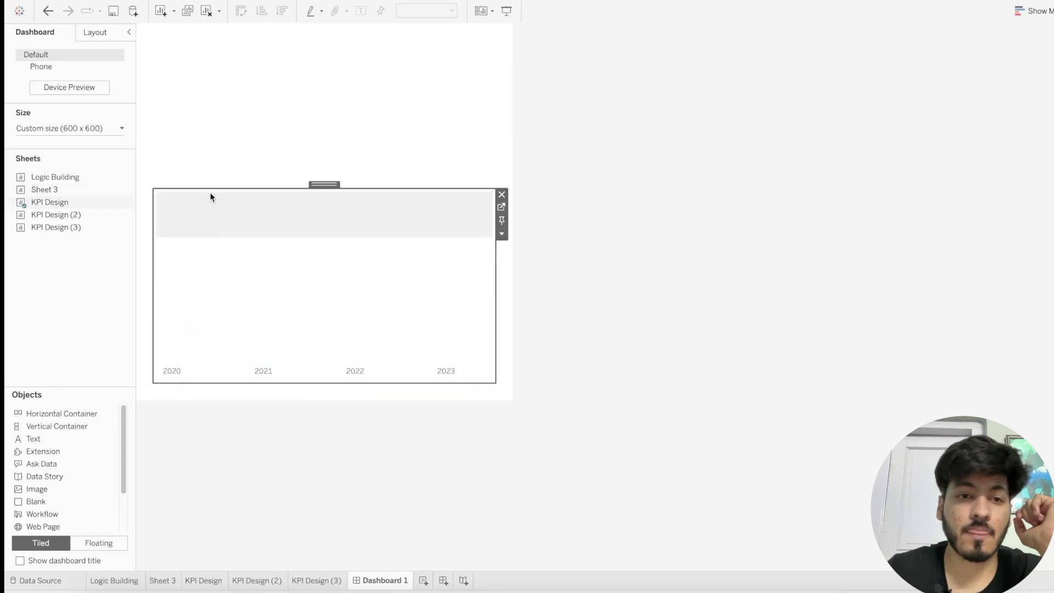
{"action": "left_click_drag", "start_coordinate": [59, 212], "coordinate": [441, 272]}
{"action": "left_click_drag", "start_coordinate": [71, 230], "coordinate": [456, 243]}
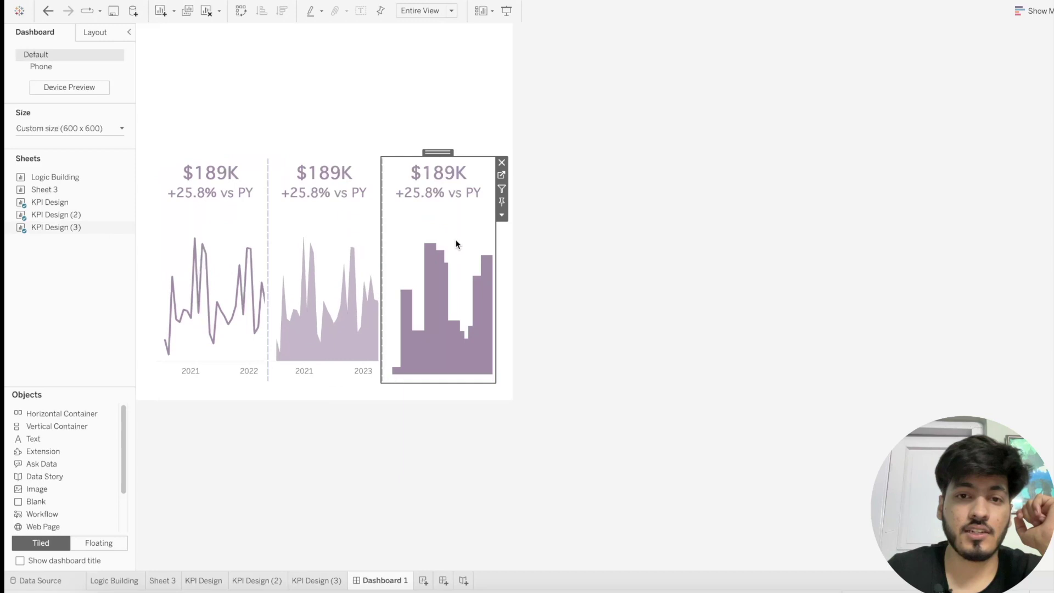
- Set the dashboard's fixed size to 800 px wide by 600 px high
{"action": "left_click", "coordinate": [81, 129]}
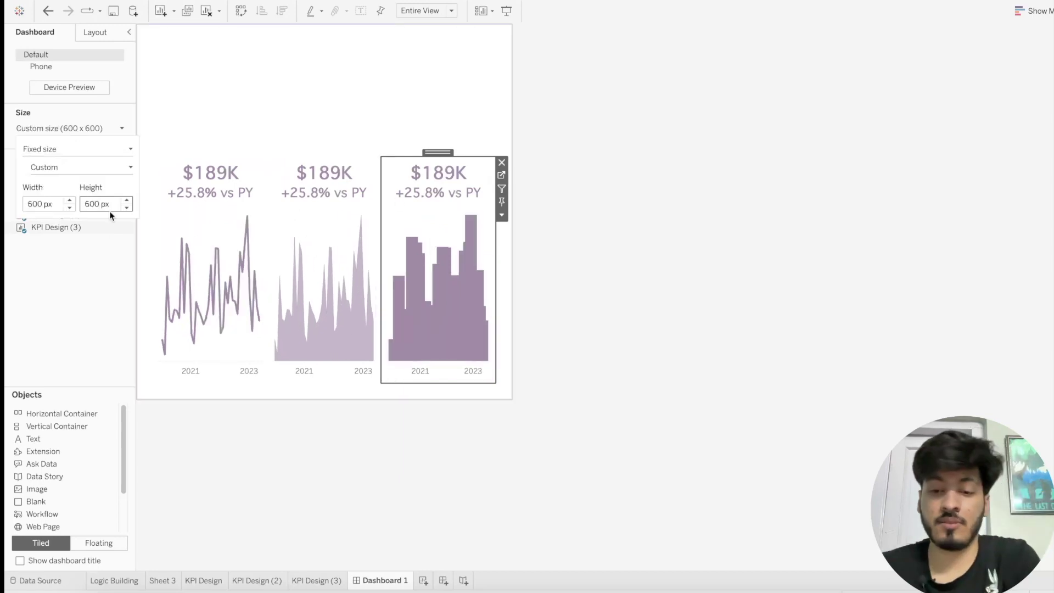
{"action": "key", "text": "Return"}
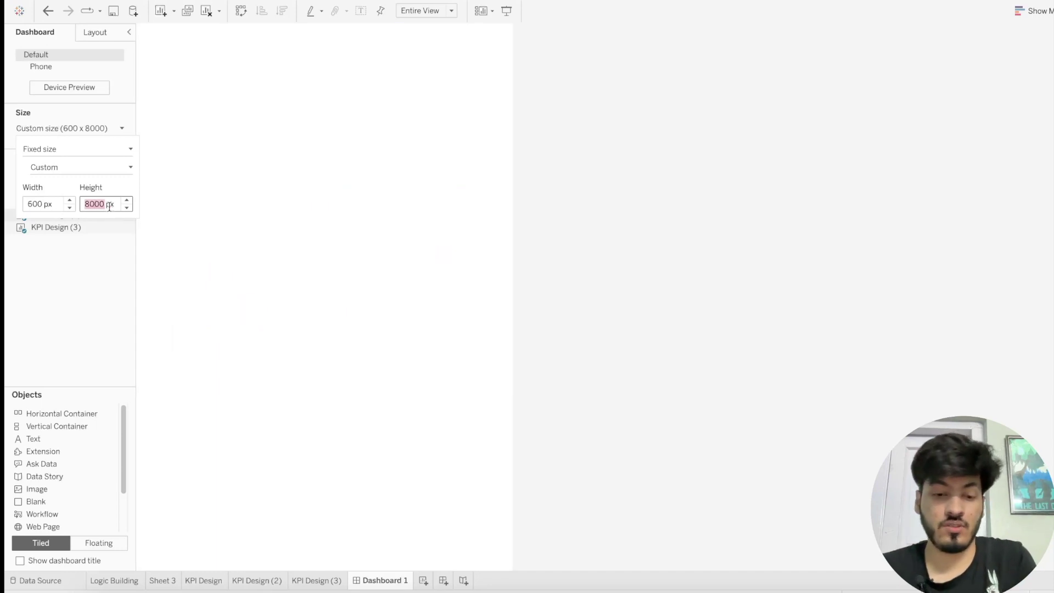
{"action": "type", "text": "60"}
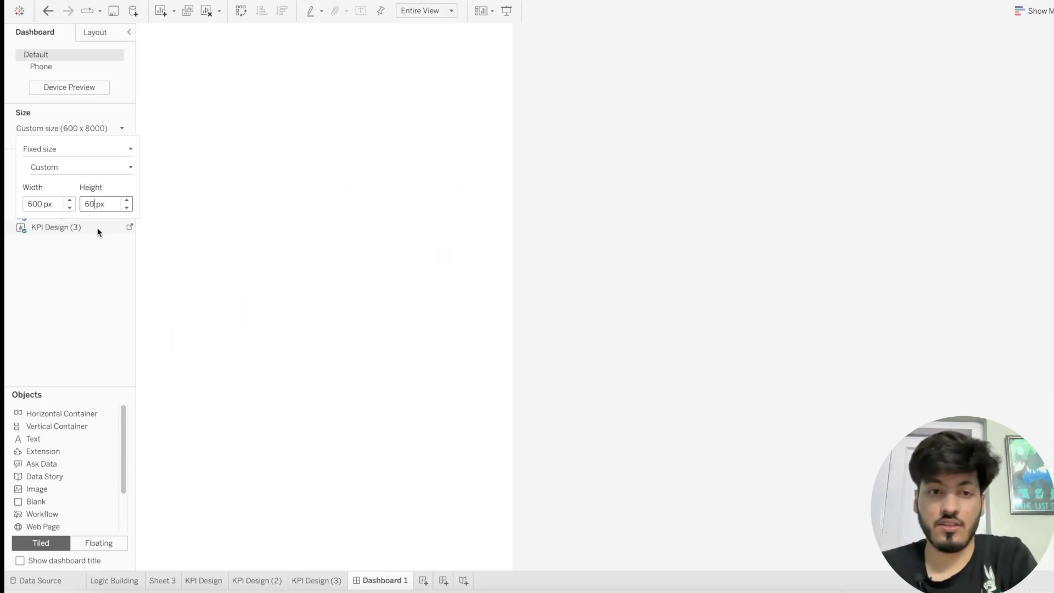
{"action": "type", "text": "0"}
{"action": "key", "text": "Return"}
{"action": "left_click", "coordinate": [37, 204]}
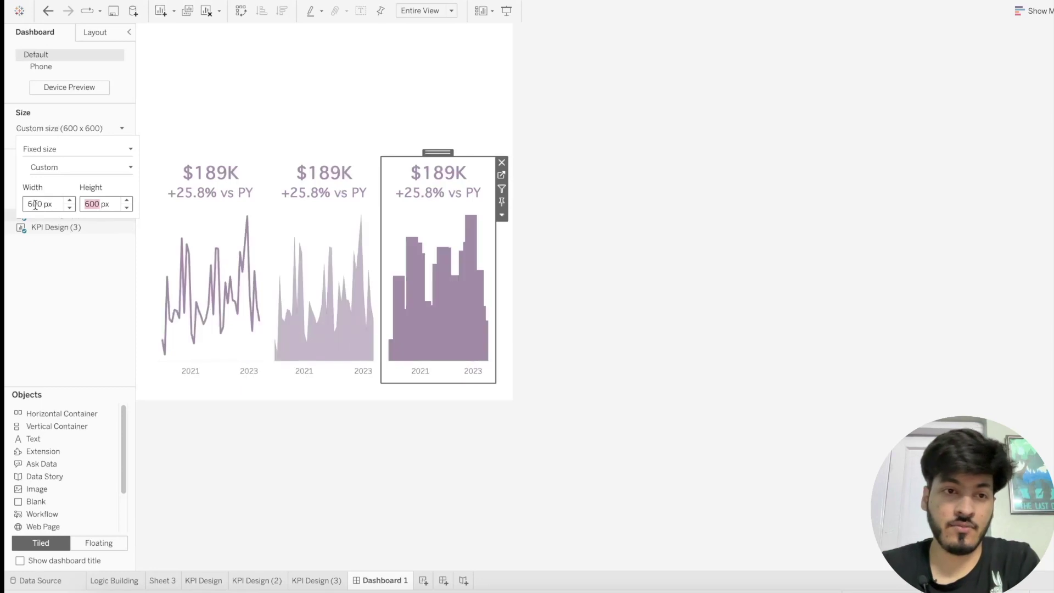
{"action": "key", "text": "Left"}
{"action": "key", "text": "BackSpace"}
{"action": "type", "text": "8"}
{"action": "key", "text": "Return"}
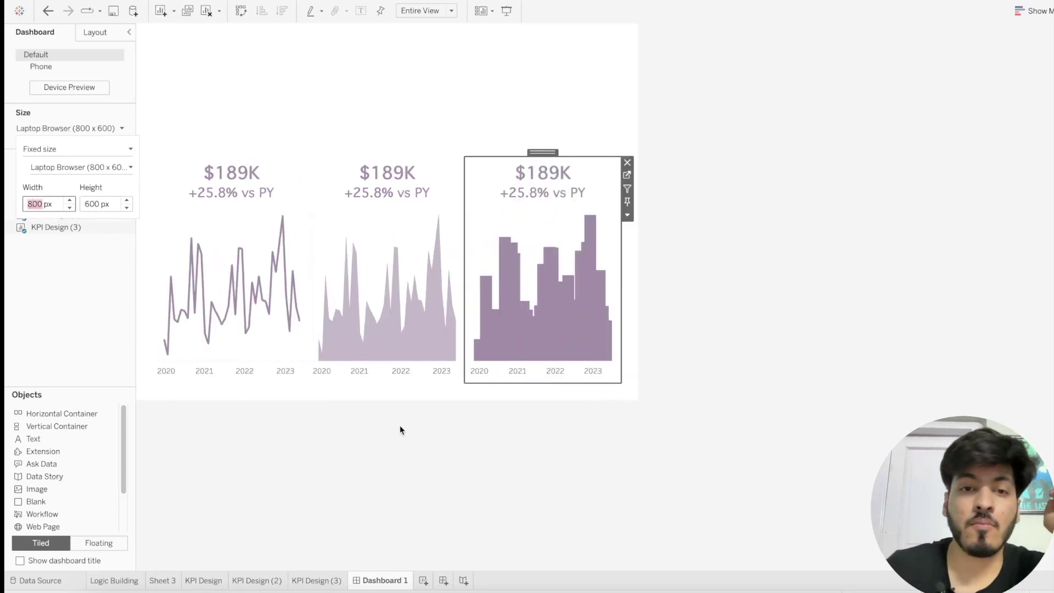
{"action": "left_click", "coordinate": [399, 424]}
- Show the Selected Date parameter from the line chart and move it between the blank object and the KPI charts
{"action": "left_click", "coordinate": [396, 131]}
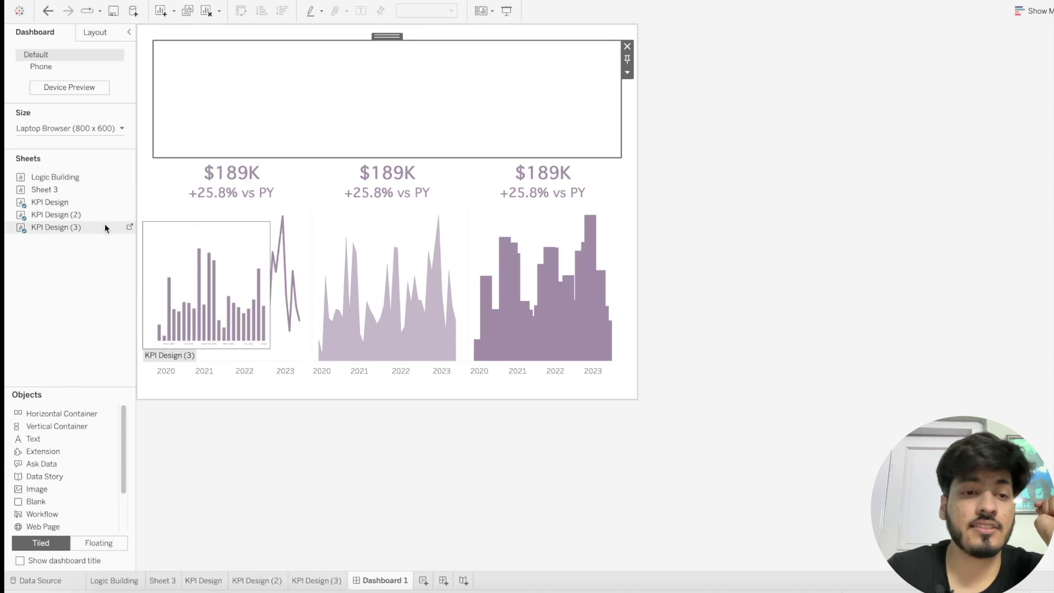
{"action": "left_click", "coordinate": [305, 189]}
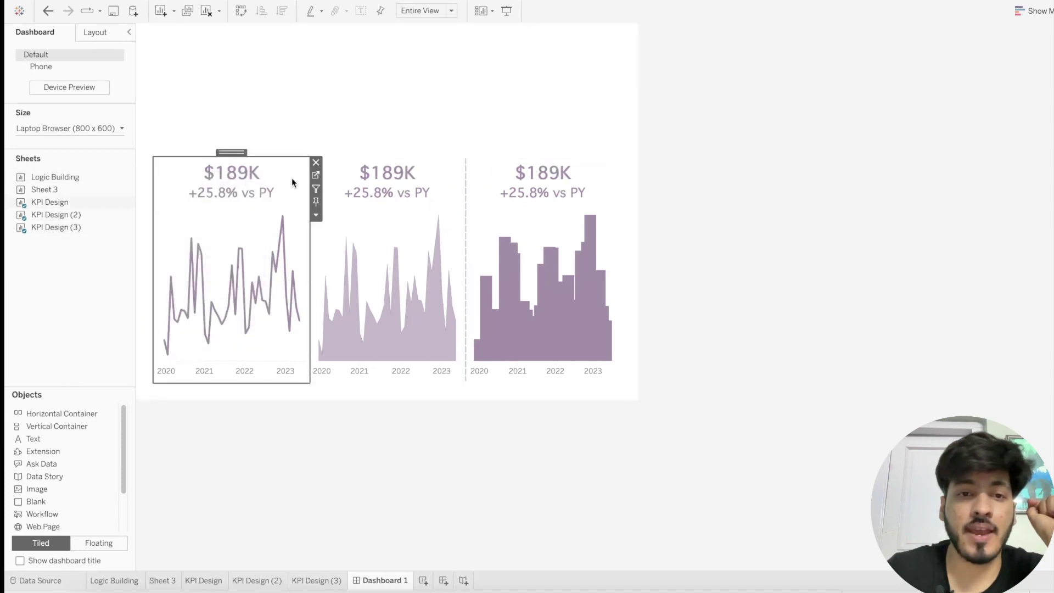
{"action": "left_click", "coordinate": [316, 218]}
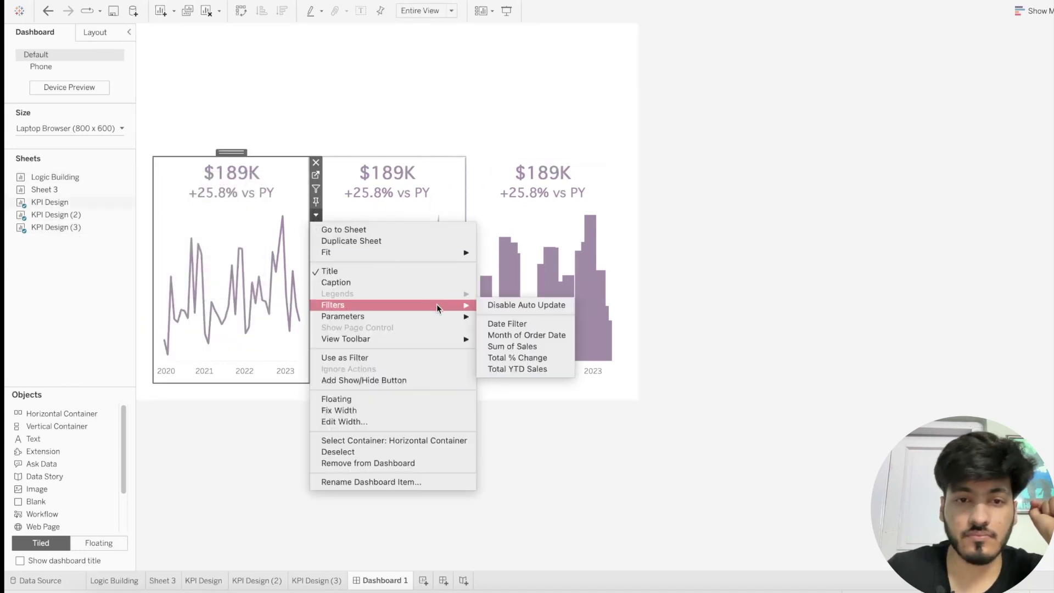
{"action": "mouse_move", "coordinate": [448, 314]}
{"action": "left_click", "coordinate": [500, 316]}
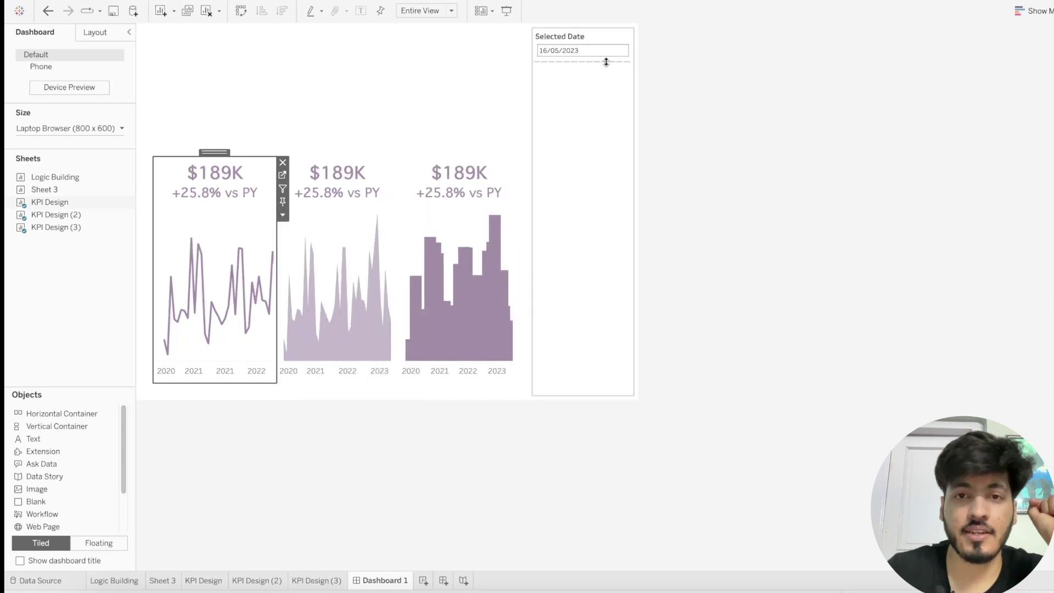
{"action": "left_click", "coordinate": [588, 35]}
{"action": "left_click_drag", "start_coordinate": [579, 33], "coordinate": [367, 119]}
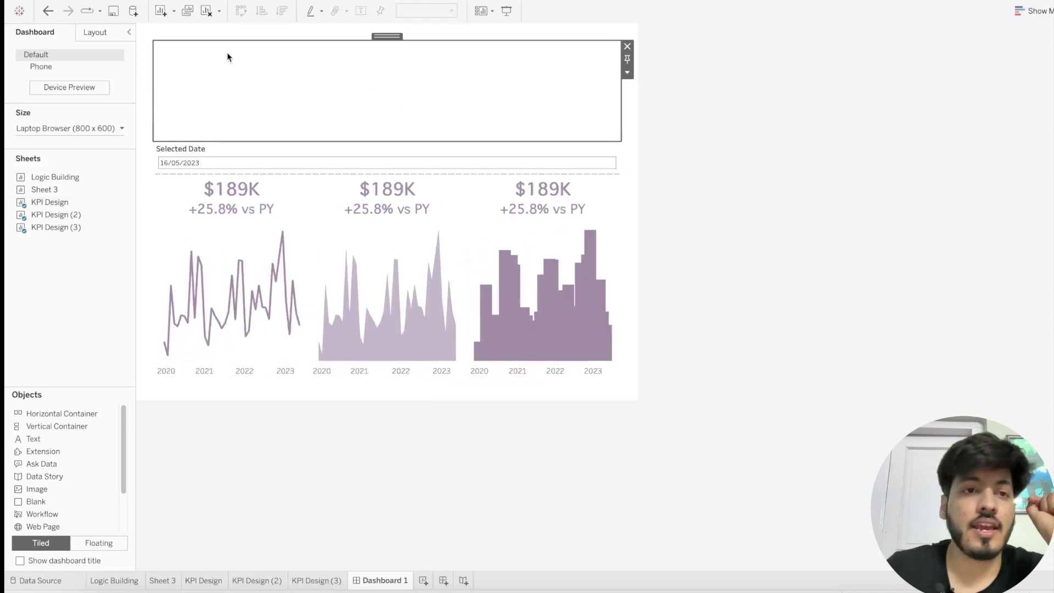
- Add a text object above Selected Date reading "How to Compare YTD Sales vs PYTD Sales according to the User Selected Date using Parameter?" without leading spaces
{"action": "left_click", "coordinate": [37, 441]}
{"action": "left_click_drag", "start_coordinate": [37, 442], "coordinate": [312, 112]}
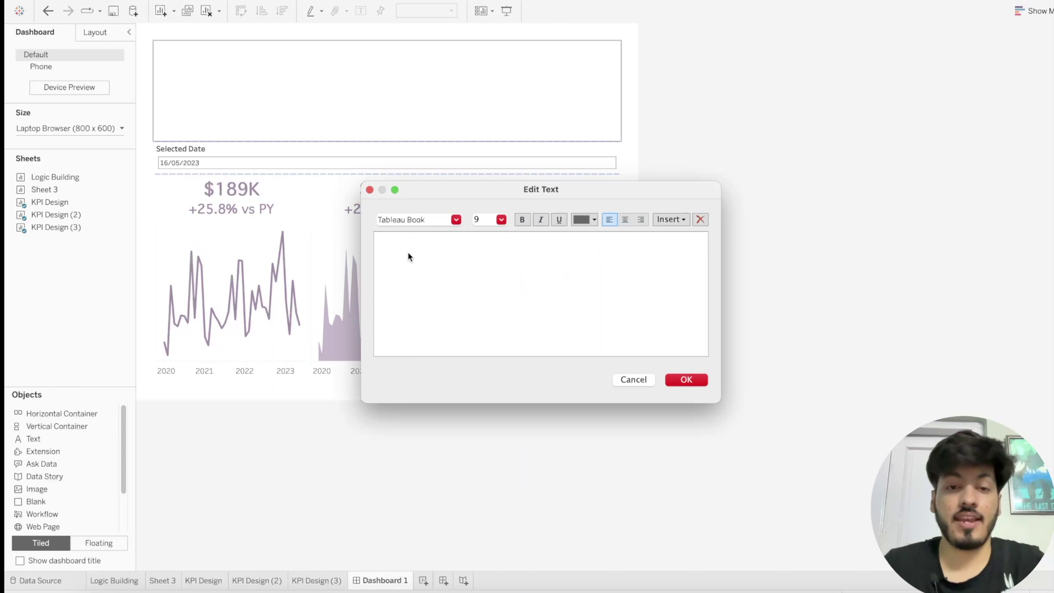
{"action": "key", "text": "super+v"}
{"action": "left_click", "coordinate": [381, 241]}
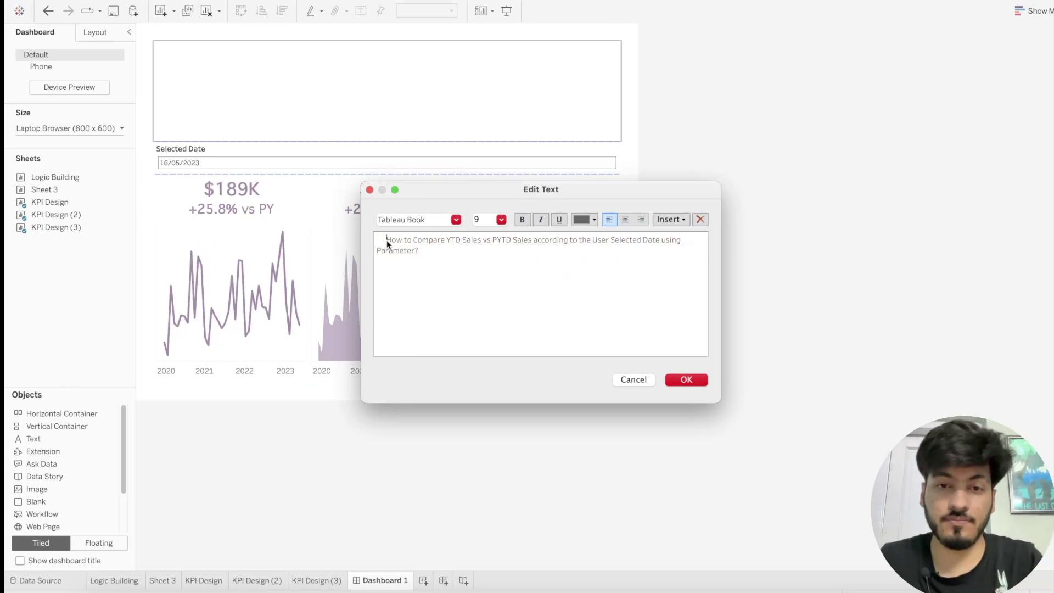
{"action": "key", "text": "BackSpace"}
{"action": "key", "text": "BackSpace"}
{"action": "key", "text": "BackSpace"}
{"action": "key", "text": "BackSpace"}
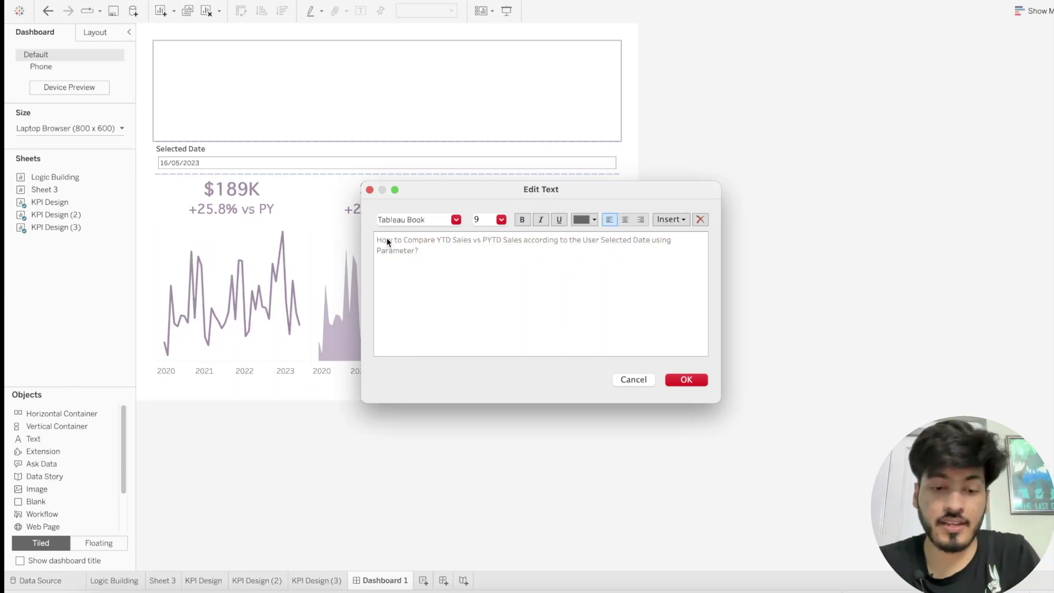
- Format the whole heading text as 18 pt bold Tableau Semibold in the charts' custom purple and apply it
{"action": "key", "text": "super+a"}
{"action": "left_click", "coordinate": [502, 219]}
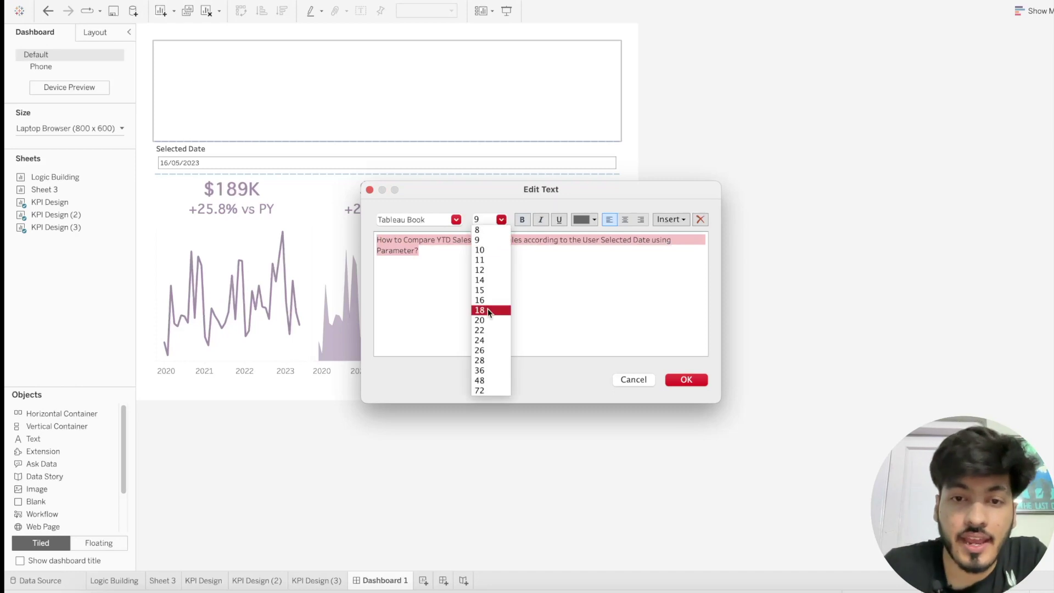
{"action": "left_click", "coordinate": [488, 310]}
{"action": "left_click", "coordinate": [455, 219]}
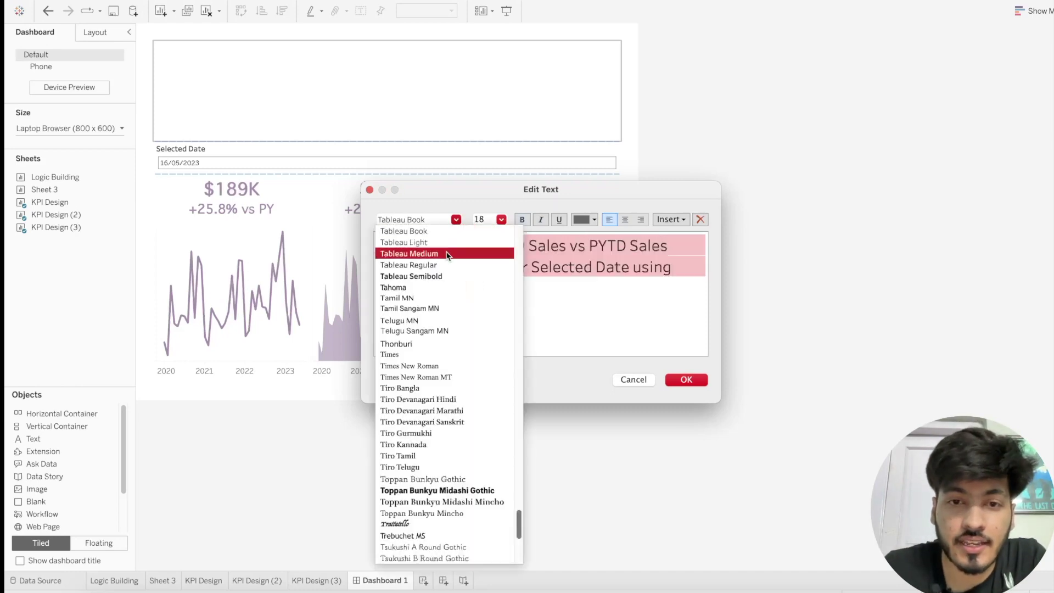
{"action": "left_click", "coordinate": [435, 275]}
{"action": "left_click", "coordinate": [522, 219]}
{"action": "left_click", "coordinate": [593, 220]}
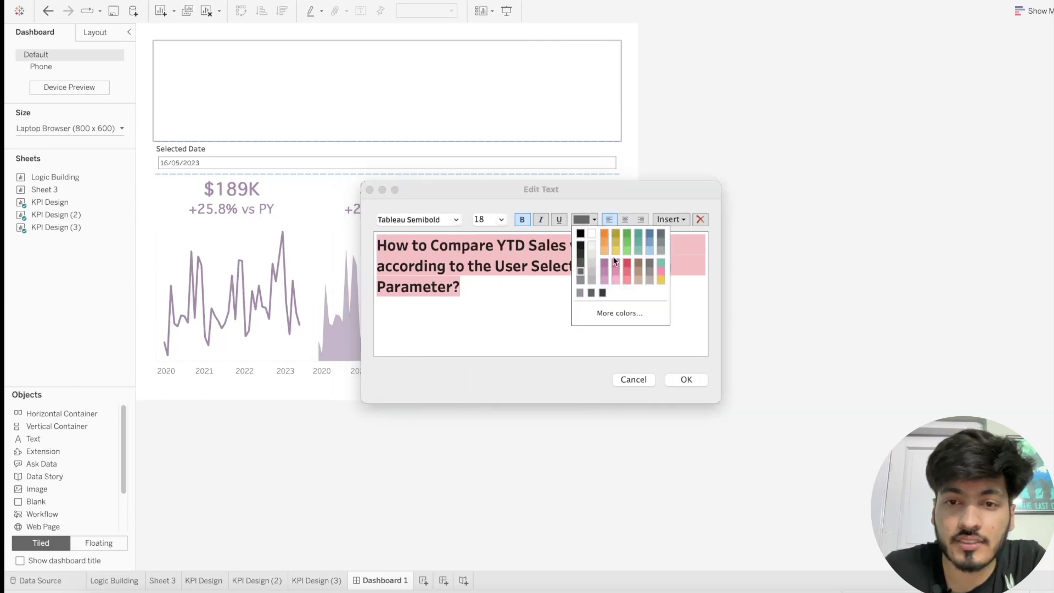
{"action": "left_click", "coordinate": [580, 293]}
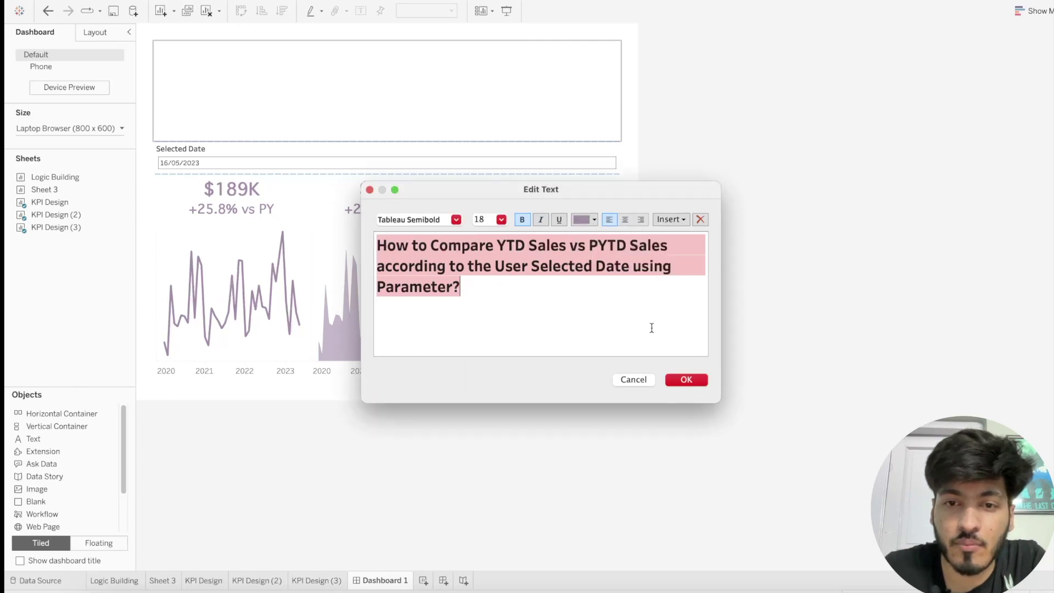
{"action": "left_click", "coordinate": [691, 379]}
- Remove the blank object above the heading and change the heading text colour to black
{"action": "left_click", "coordinate": [485, 67]}
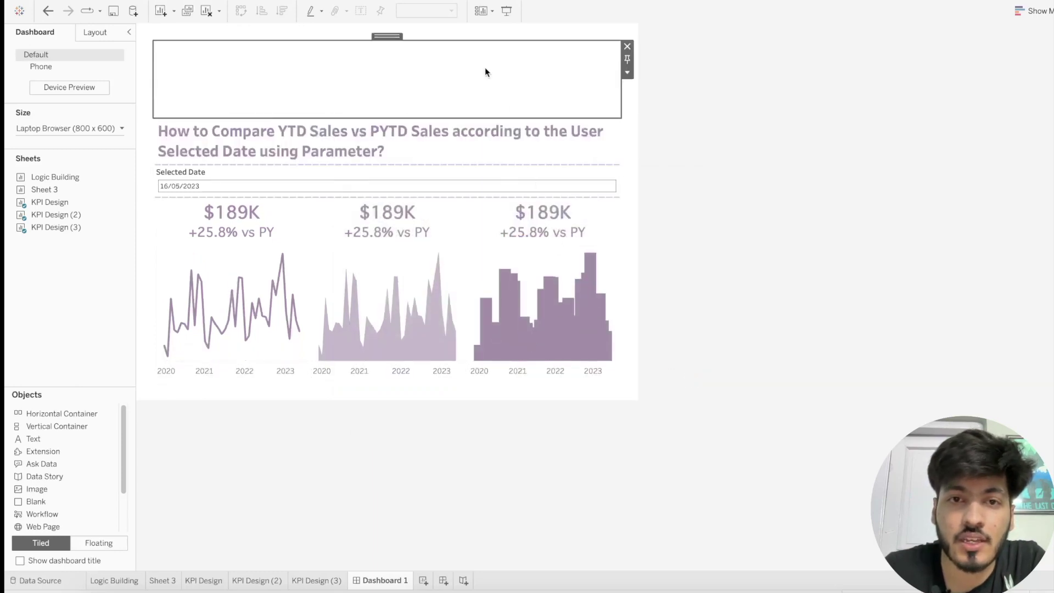
{"action": "left_click", "coordinate": [630, 49]}
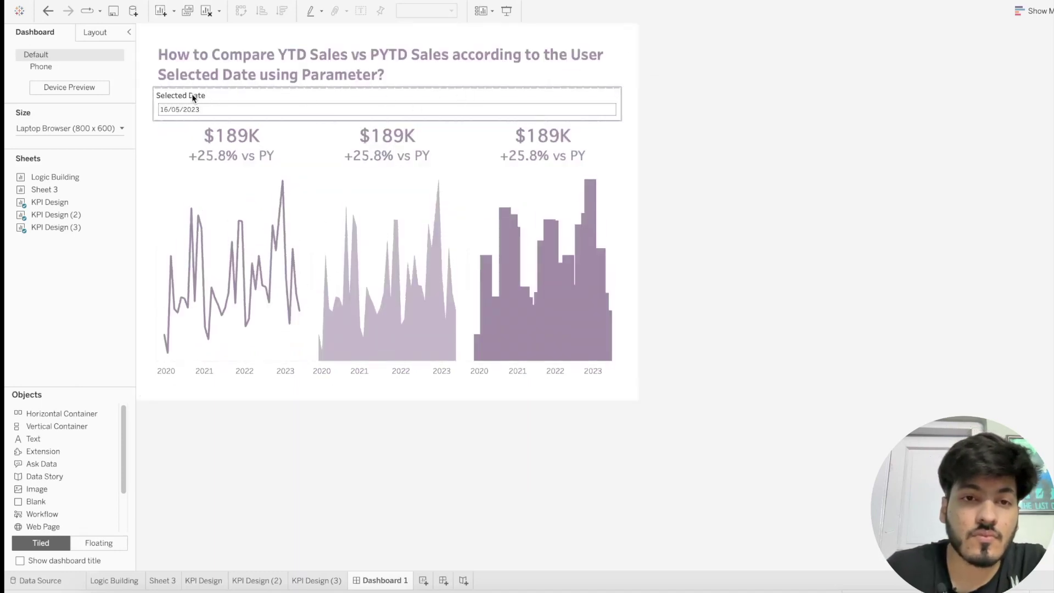
{"action": "double_click", "coordinate": [367, 68]}
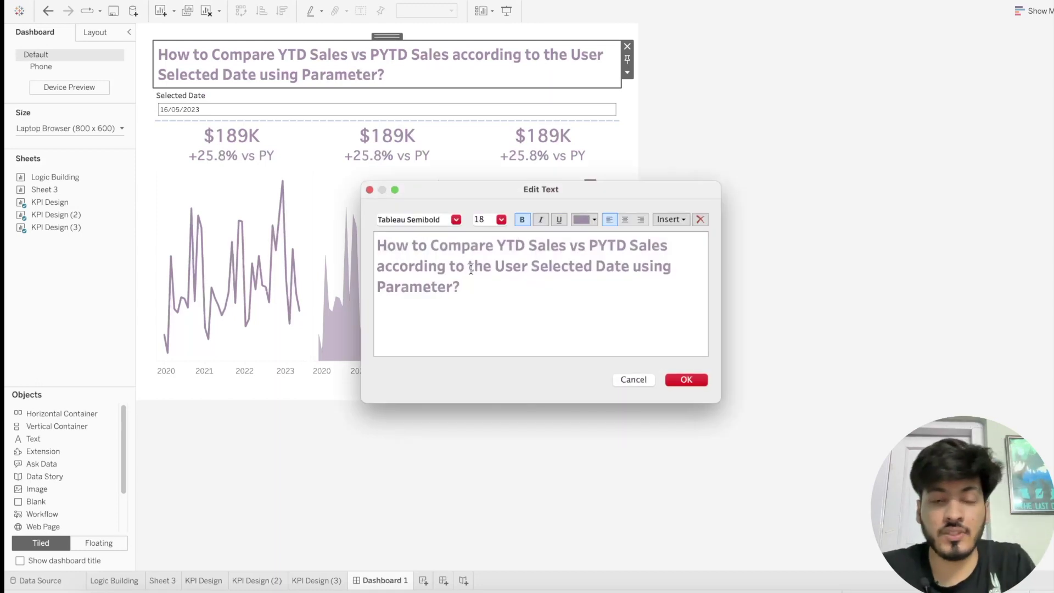
{"action": "triple_click", "coordinate": [470, 269]}
{"action": "left_click", "coordinate": [593, 220]}
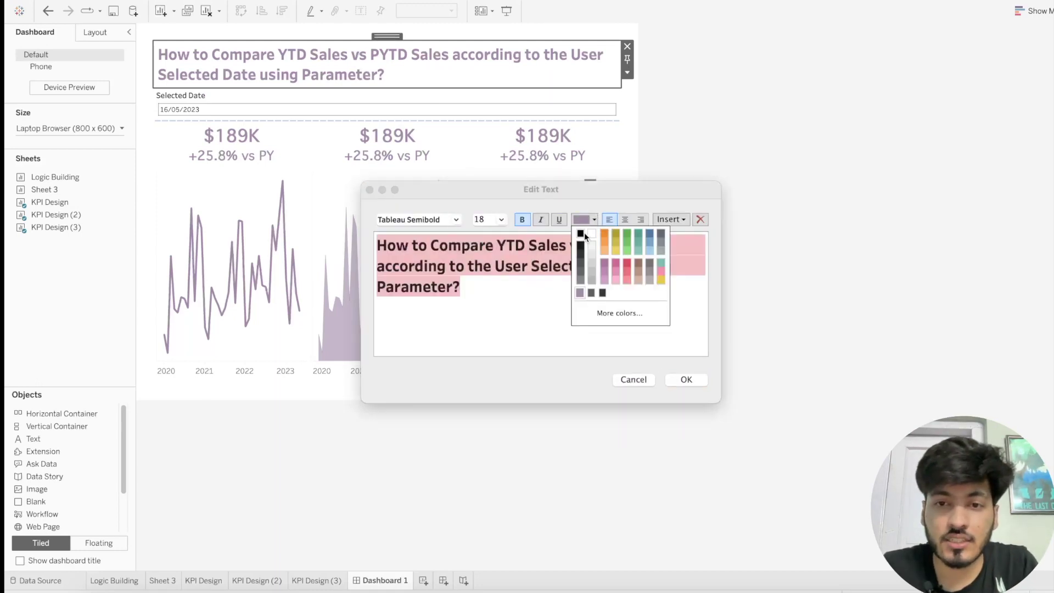
{"action": "left_click", "coordinate": [580, 234]}
{"action": "left_click", "coordinate": [686, 379]}
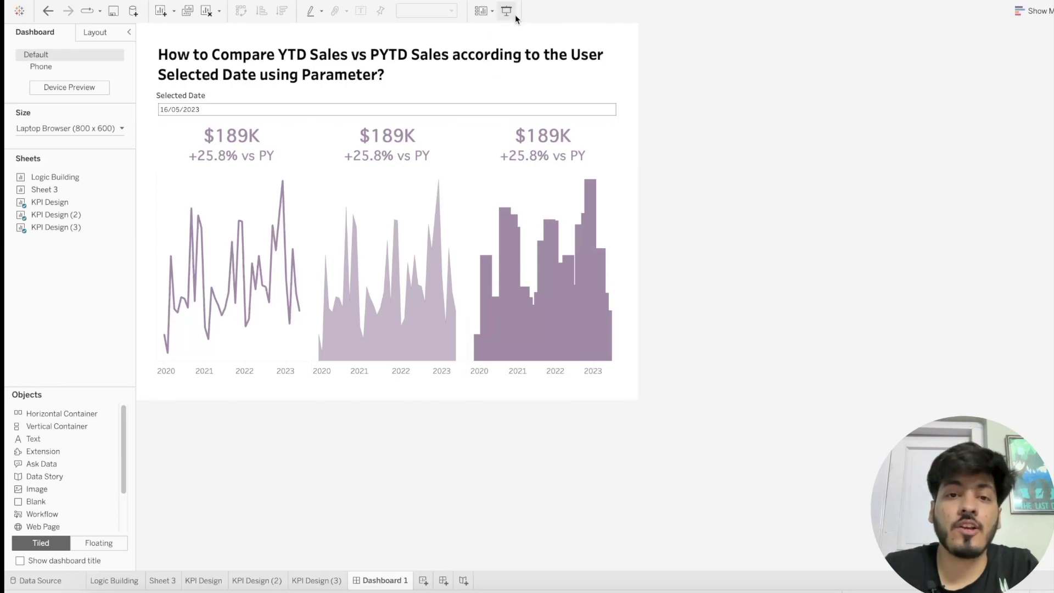
- Hide the year axis headers beneath the line, area and bar KPI charts on the dashboard
{"action": "left_click", "coordinate": [258, 354]}
{"action": "right_click", "coordinate": [256, 373]}
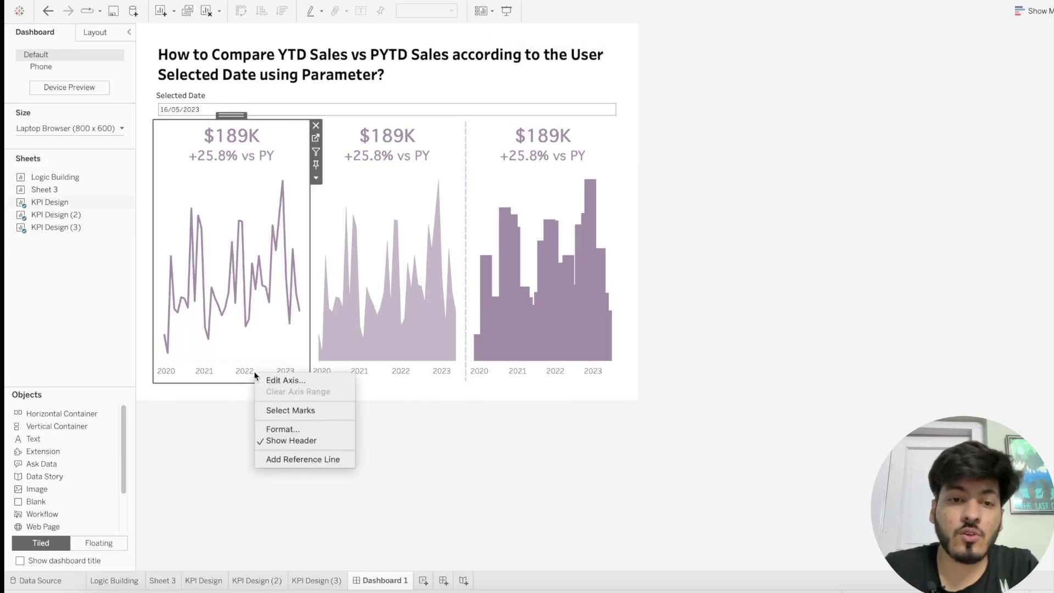
{"action": "left_click", "coordinate": [292, 435]}
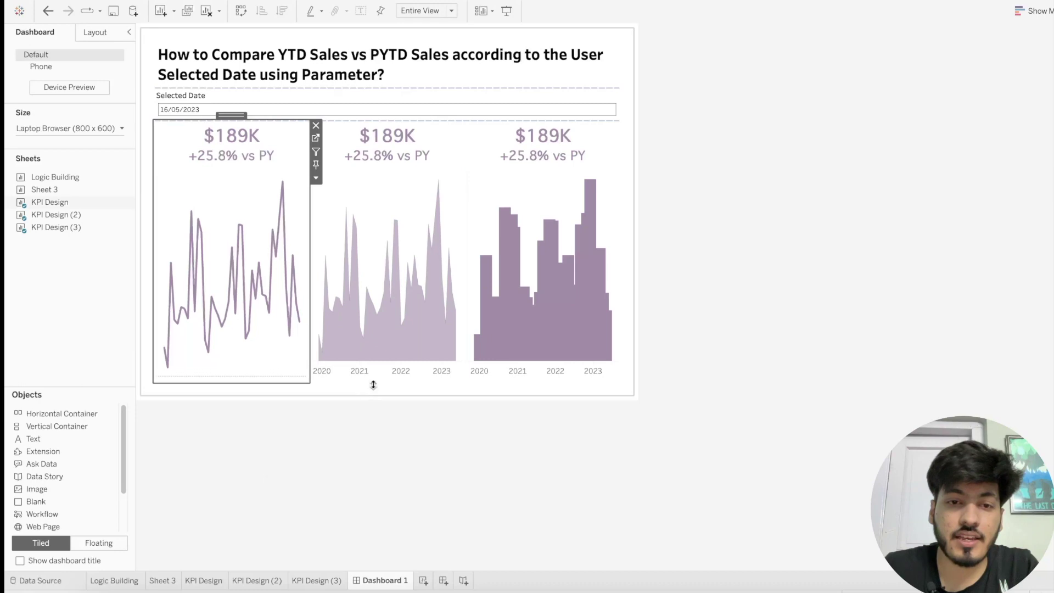
{"action": "right_click", "coordinate": [377, 374]}
{"action": "left_click", "coordinate": [412, 444]}
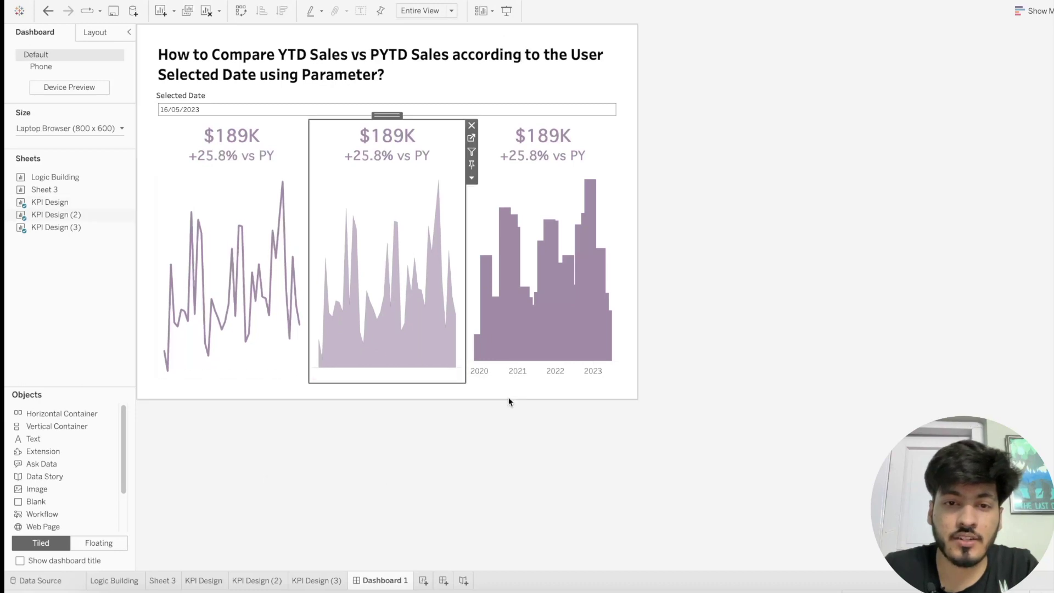
{"action": "right_click", "coordinate": [526, 378]}
{"action": "left_click", "coordinate": [557, 443]}
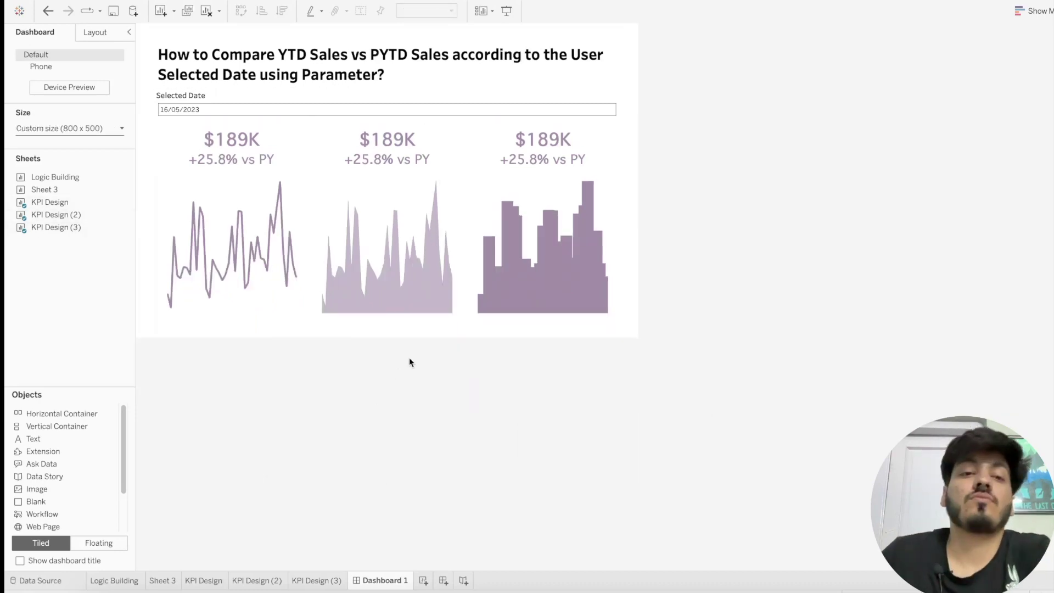
{"action": "left_click_drag", "start_coordinate": [409, 359], "coordinate": [373, 332]}
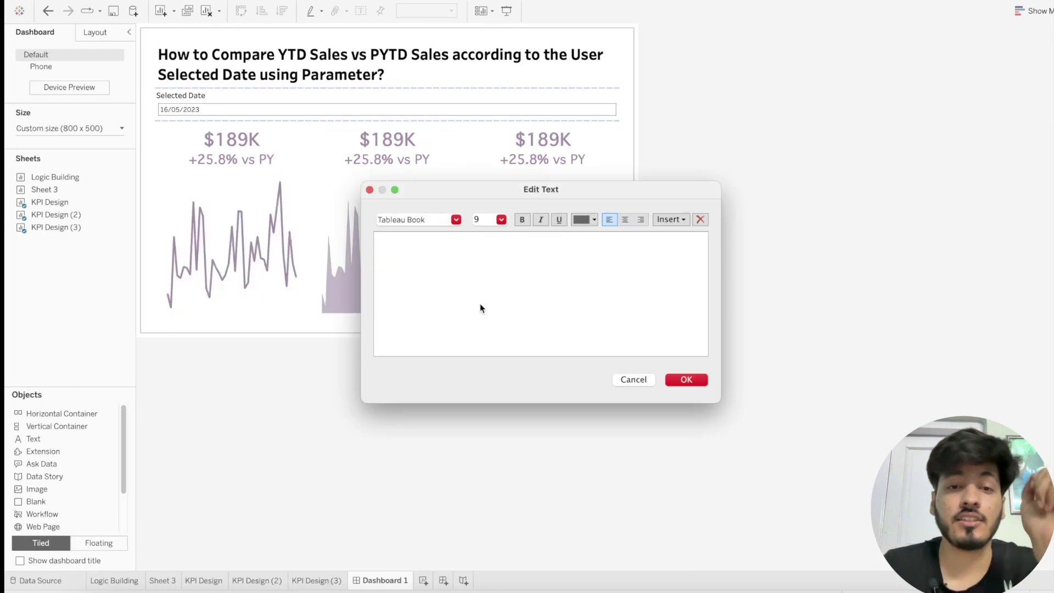
{"action": "type", "text": "2"}
{"action": "type", "text": "@"}
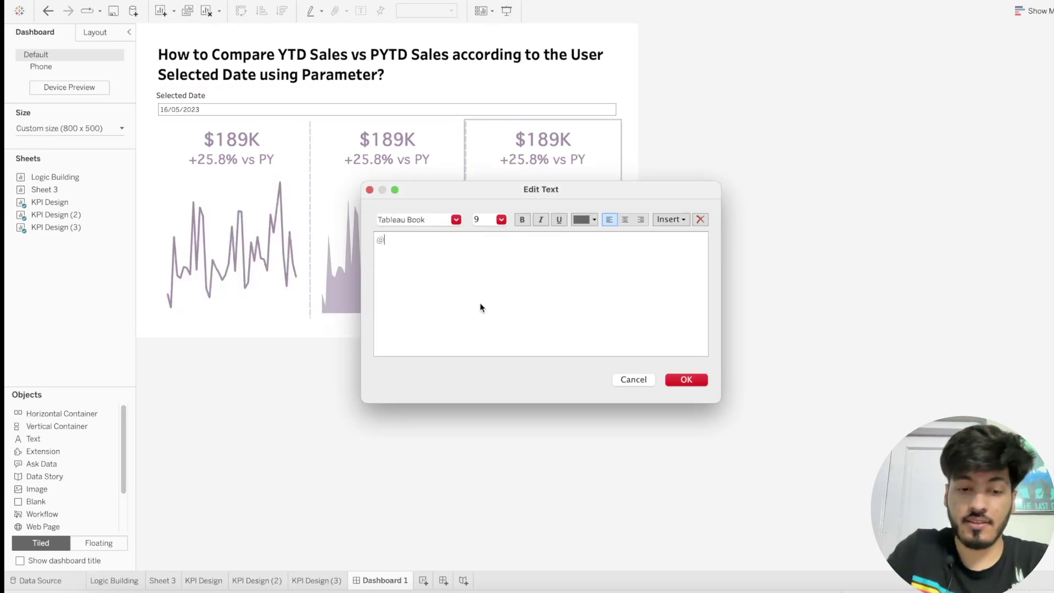
{"action": "type", "text": "Professor Analytics"}
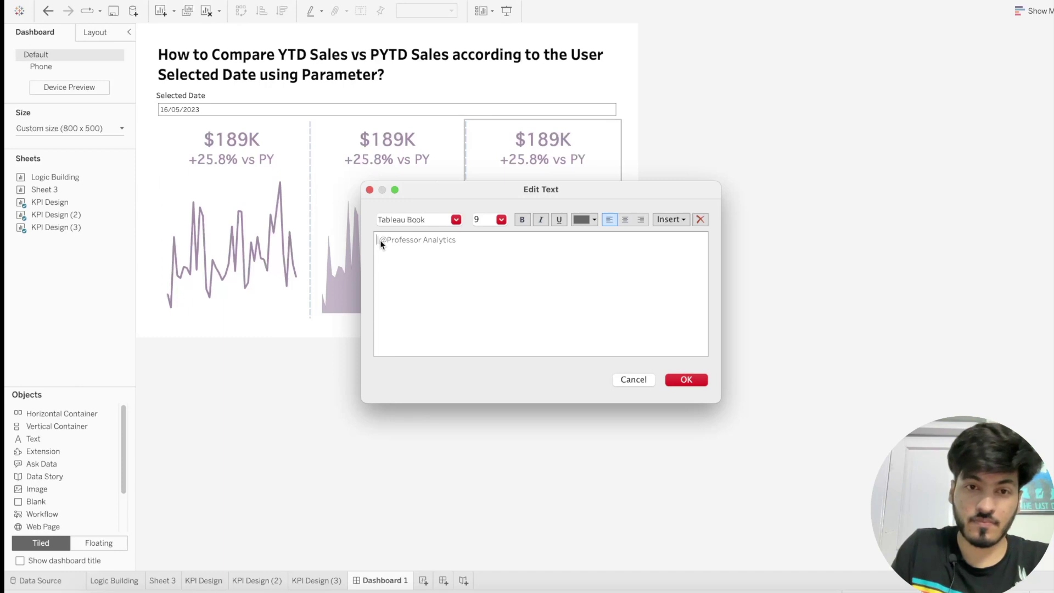
{"action": "type", "text": "Tableau C"}
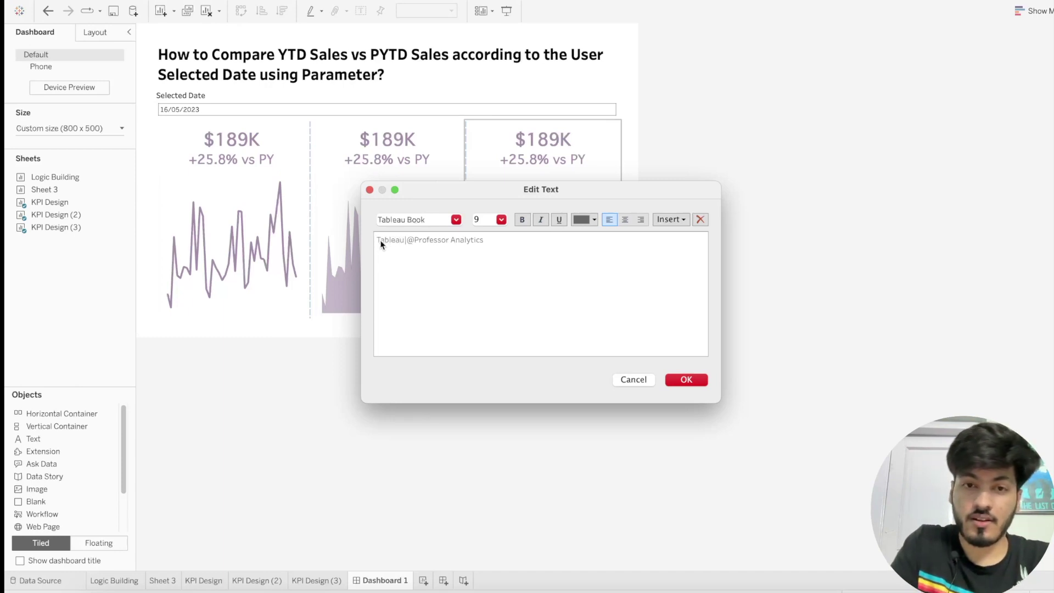
{"action": "type", "text": "alculations M"}
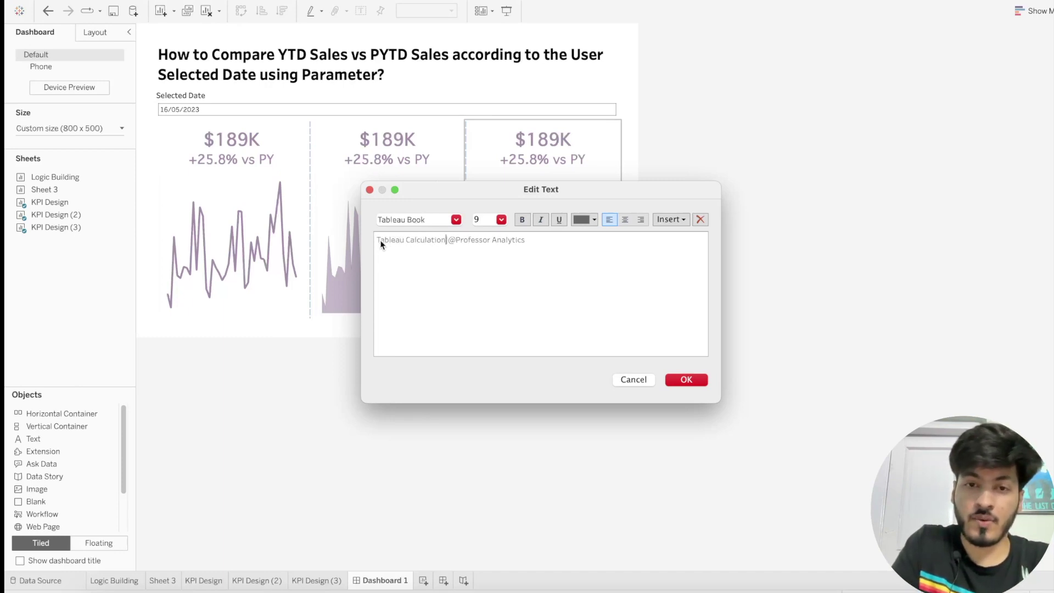
{"action": "key", "text": "BackSpace"}
{"action": "type", "text": "made E"}
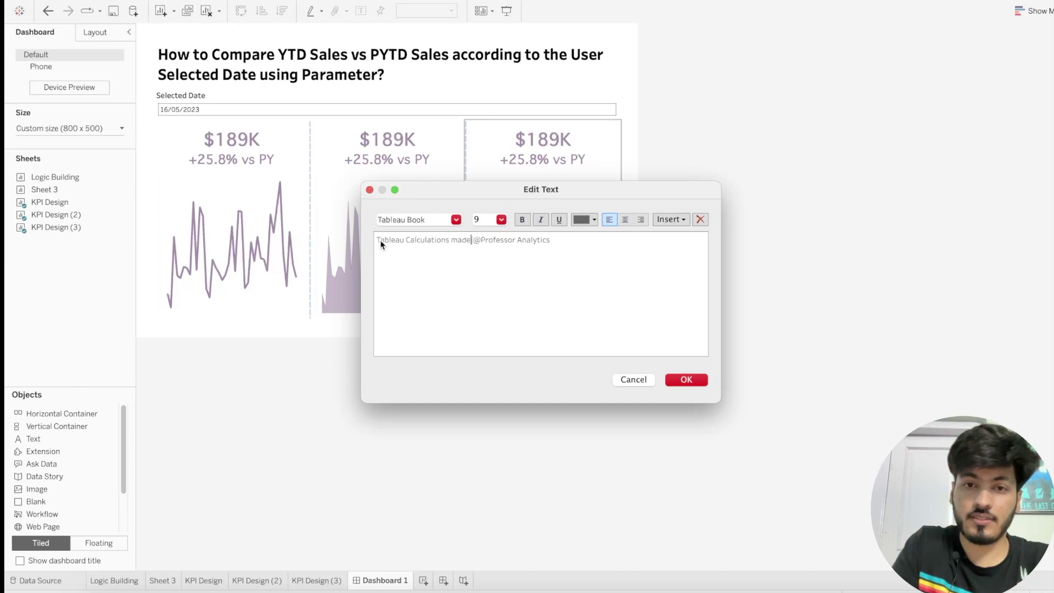
{"action": "type", "text": "as"}
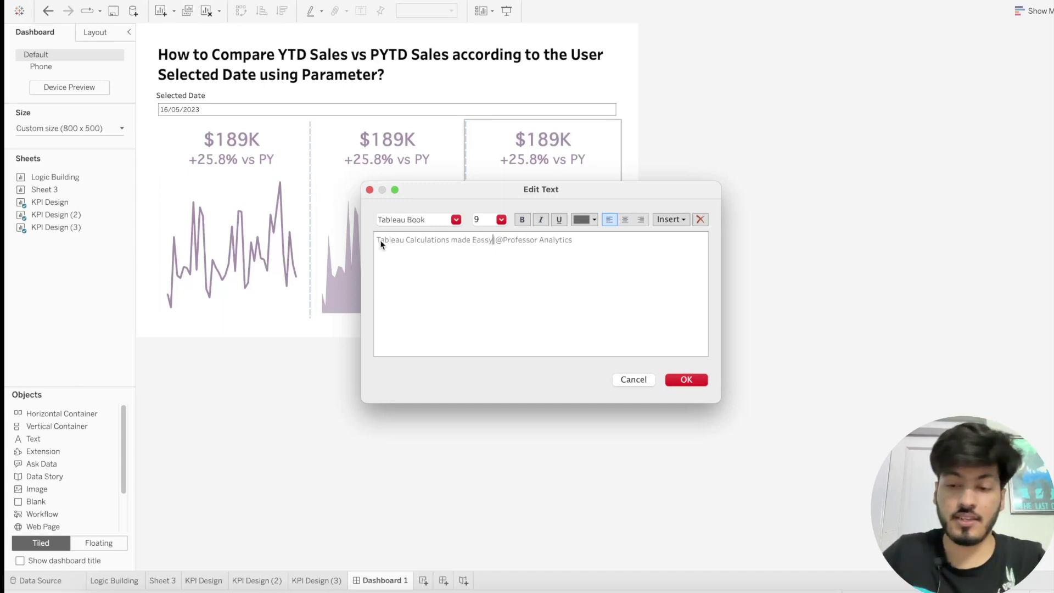
{"action": "type", "text": "y"}
- Centre the whole footer text, colour it teal and apply it, fitting it in a thin strip beneath the charts
{"action": "key", "text": "super+a"}
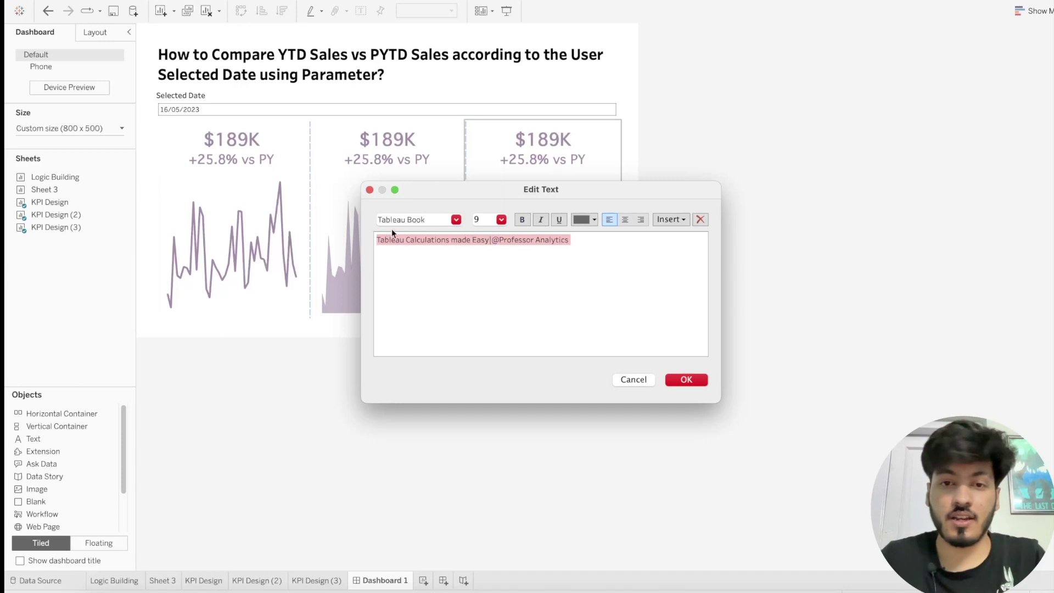
{"action": "left_click", "coordinate": [625, 219]}
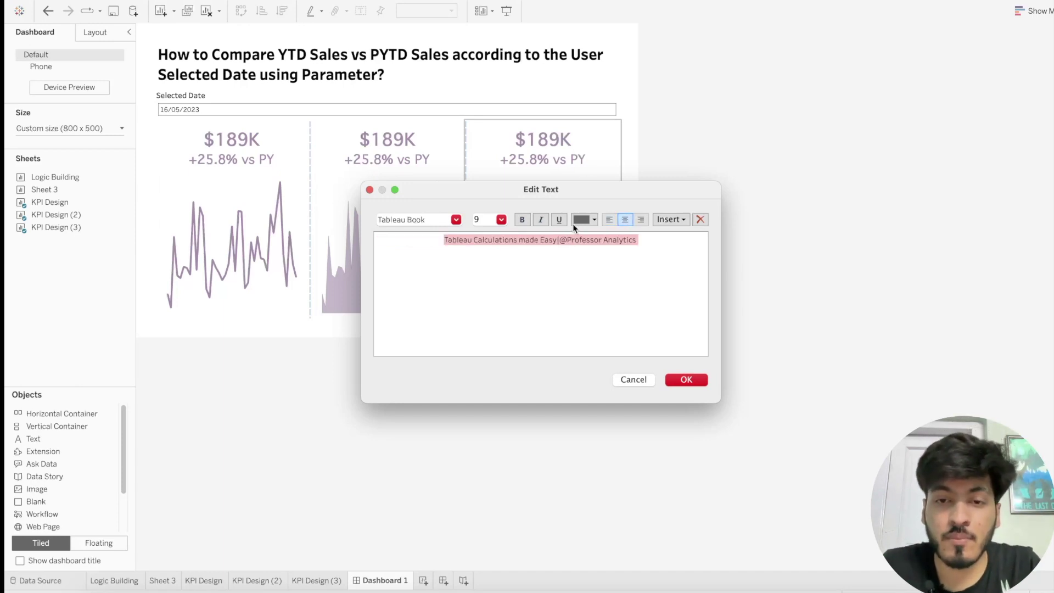
{"action": "left_click", "coordinate": [581, 219]}
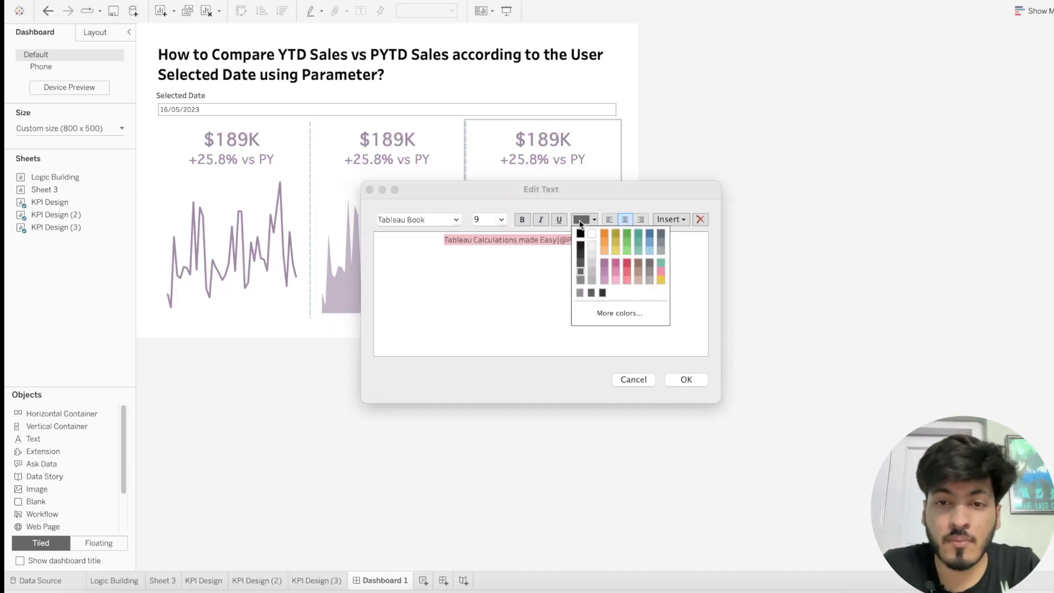
{"action": "left_click", "coordinate": [637, 235]}
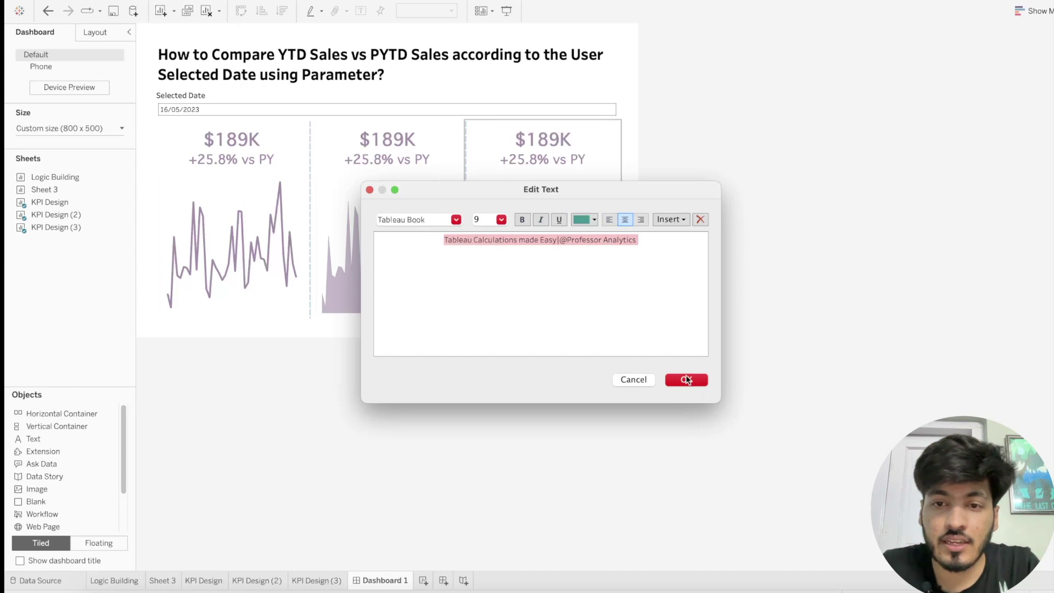
{"action": "left_click", "coordinate": [686, 380]}
{"action": "left_click_drag", "start_coordinate": [450, 180], "coordinate": [424, 309]}
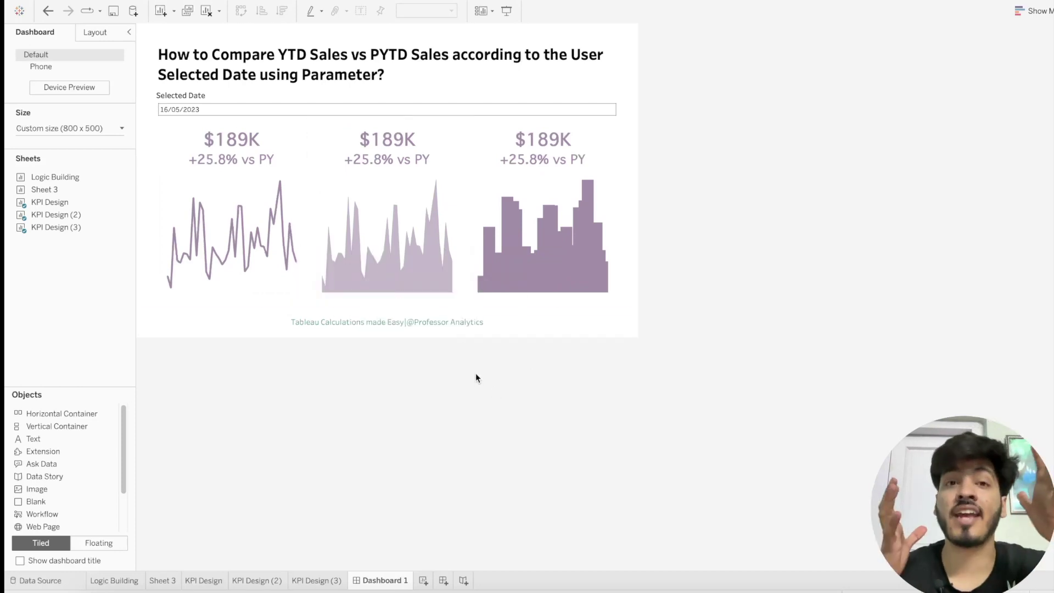
- Narrow the bars on the KPI Design (3) sheet in two passes down to the smallest size, returning to the dashboard each time
{"action": "left_click", "coordinate": [548, 166]}
{"action": "left_click", "coordinate": [627, 138]}
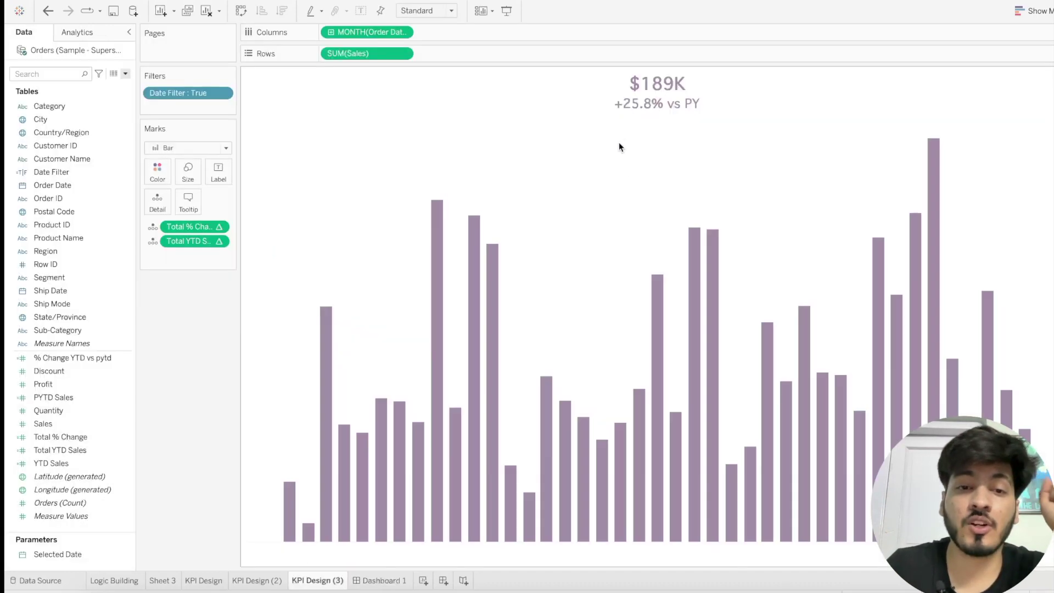
{"action": "left_click", "coordinate": [187, 171]}
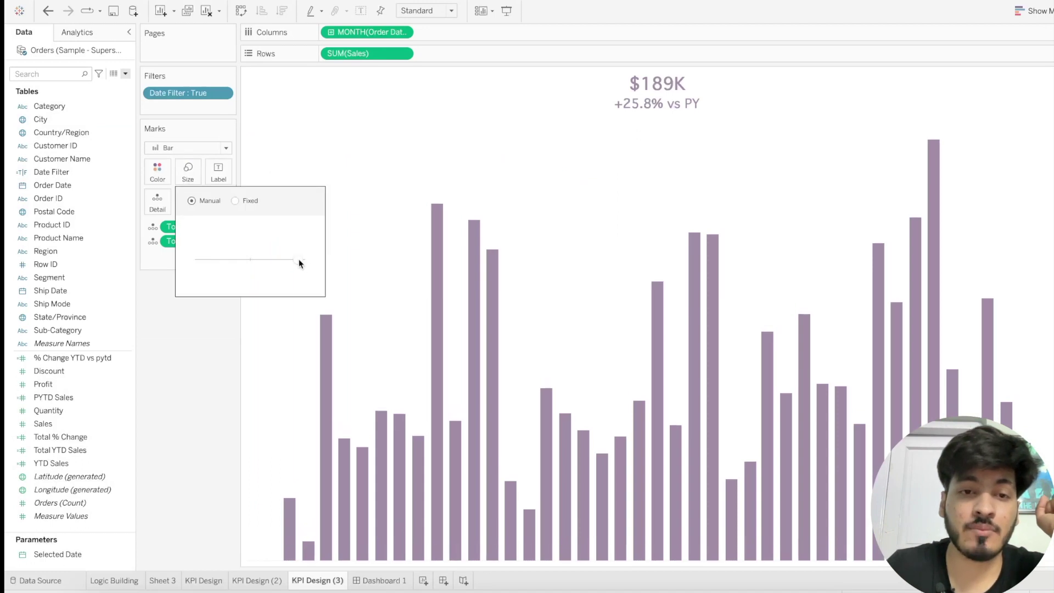
{"action": "left_click_drag", "start_coordinate": [248, 258], "coordinate": [247, 258]}
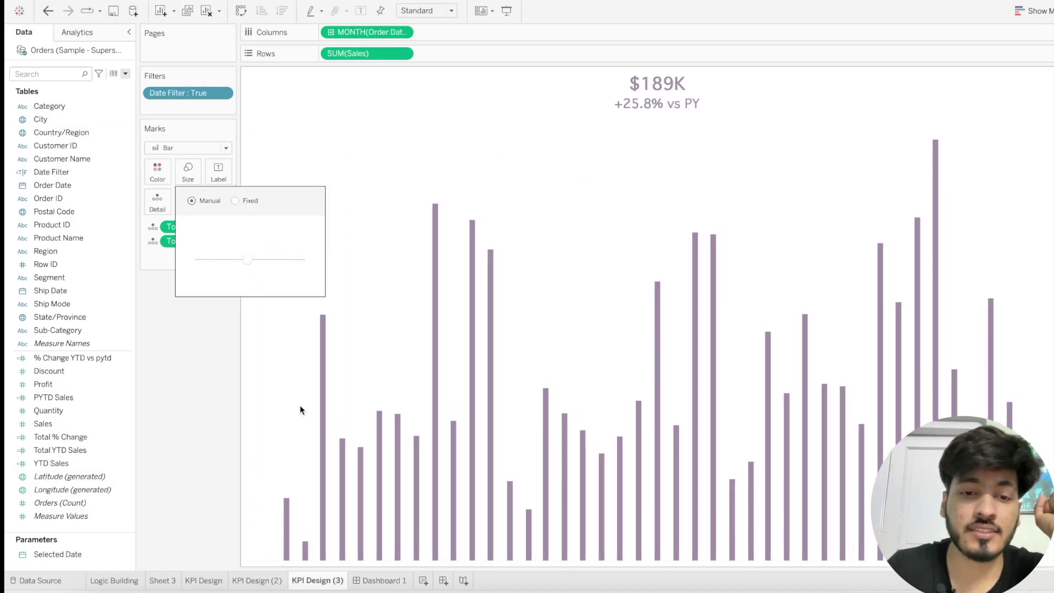
{"action": "left_click", "coordinate": [371, 580]}
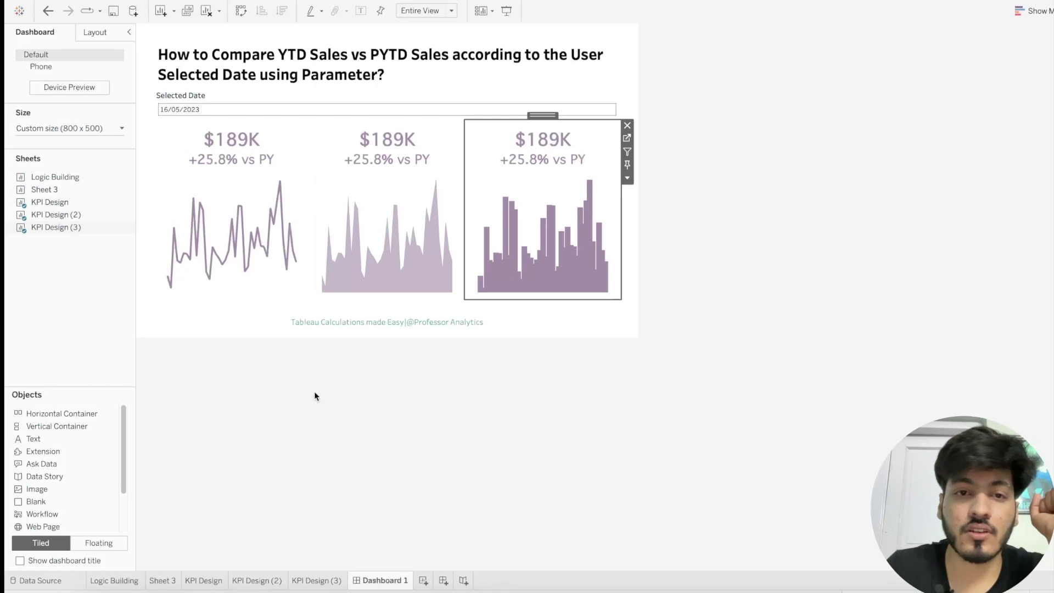
{"action": "left_click", "coordinate": [627, 137]}
{"action": "left_click", "coordinate": [186, 170]}
{"action": "left_click_drag", "start_coordinate": [210, 257], "coordinate": [196, 259]}
{"action": "left_click", "coordinate": [375, 582]}
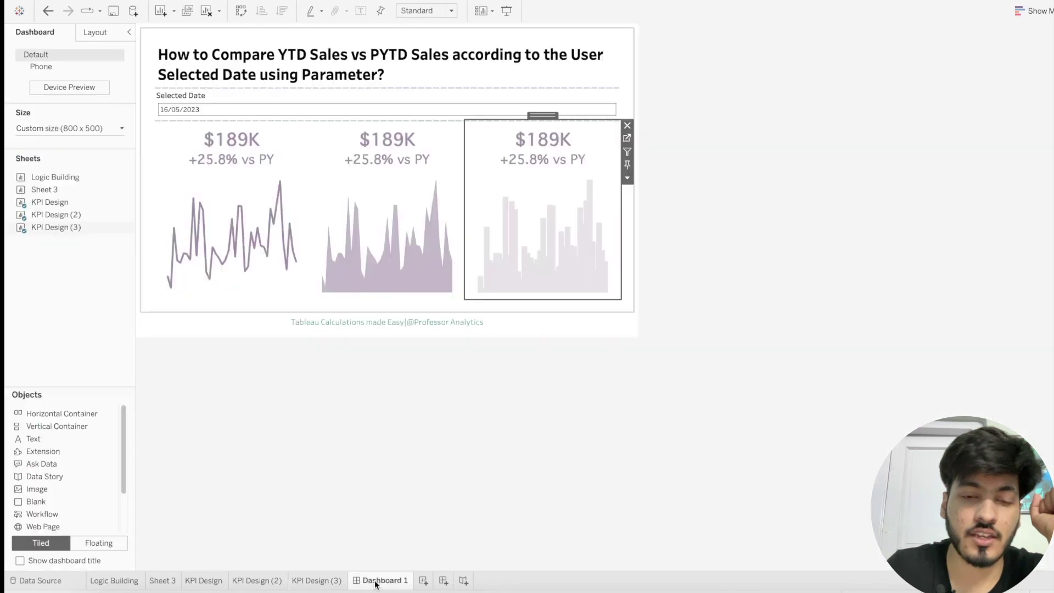